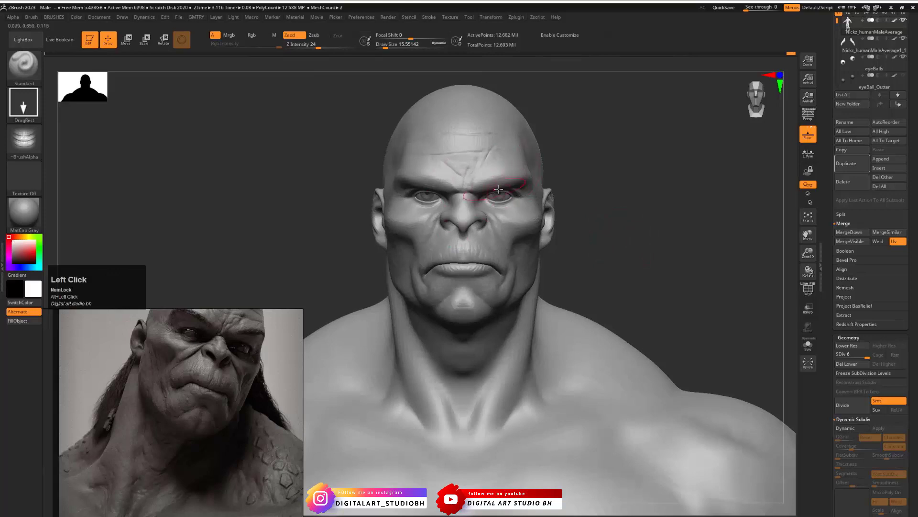
# - Frame the head closely and load the ForeHead alpha into the Standard brush
pyautogui.moveTo(594, 221)
pyautogui.mouseDown()
pyautogui.moveTo(651, 198)
pyautogui.moveTo(656, 260)
pyautogui.mouseUp()
pyautogui.click(26, 145)
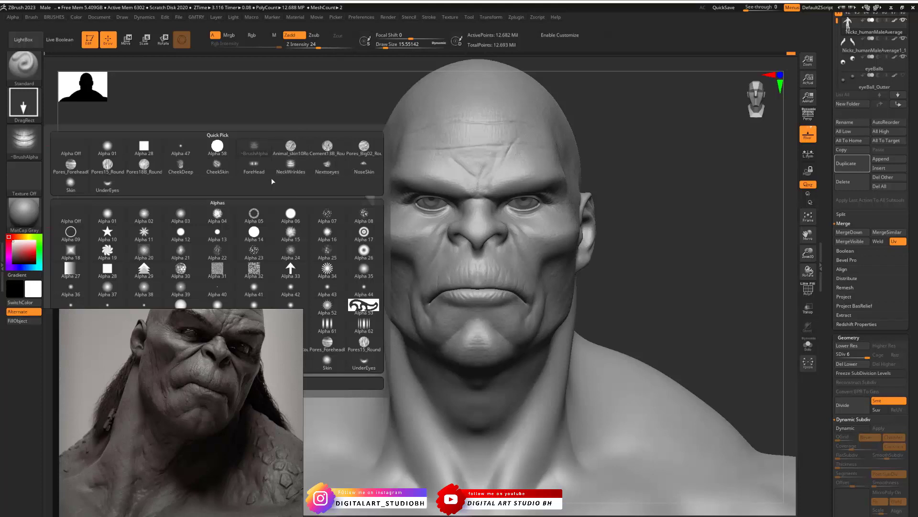
pyautogui.click(255, 173)
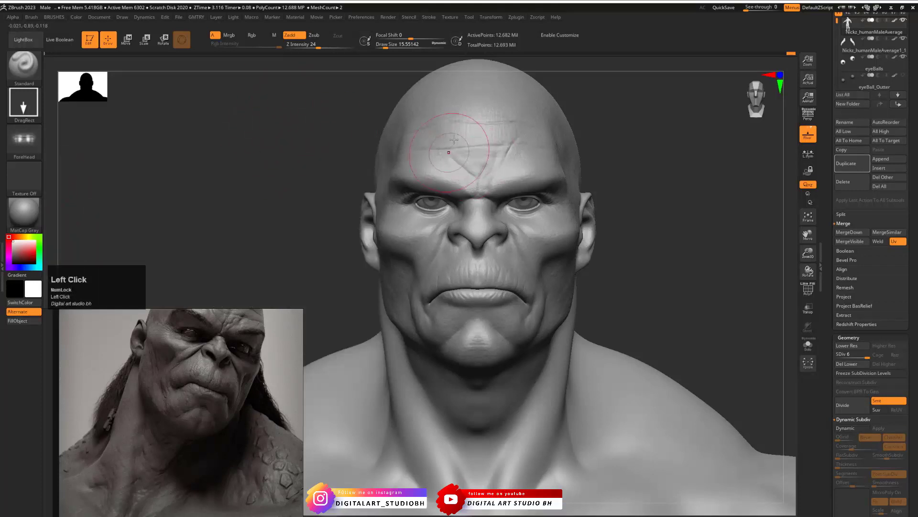
# - Try stamping ForeHead wrinkles on the middle of the forehead at Z Intensity 24, then undo the stamp
pyautogui.press('x')
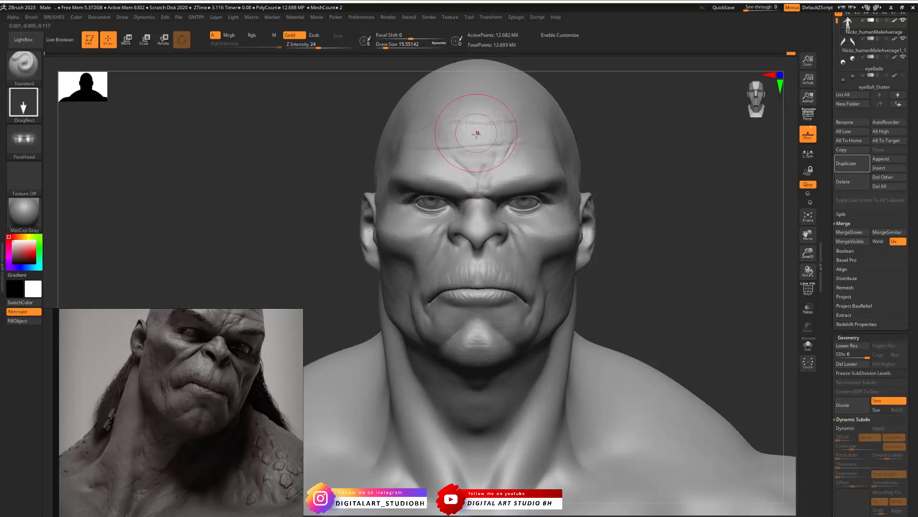
pyautogui.press('x')
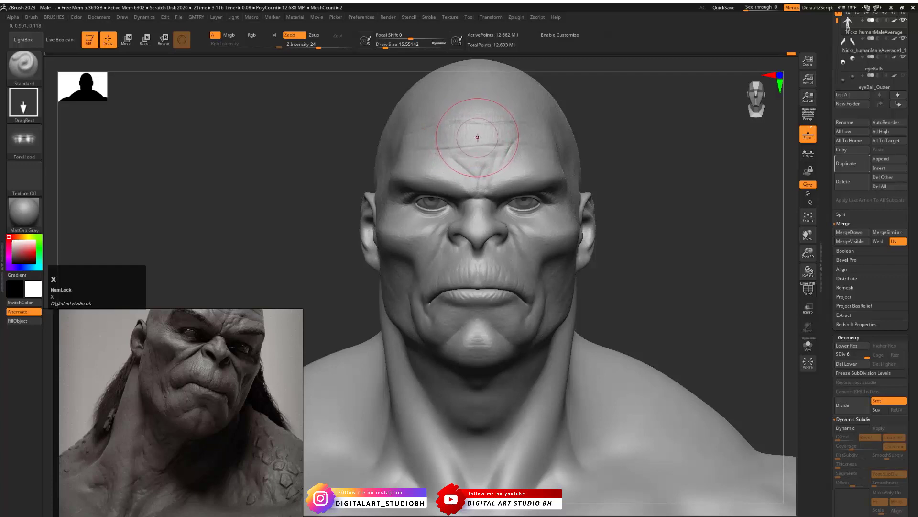
pyautogui.moveTo(477, 137); pyautogui.dragTo(481, 147)
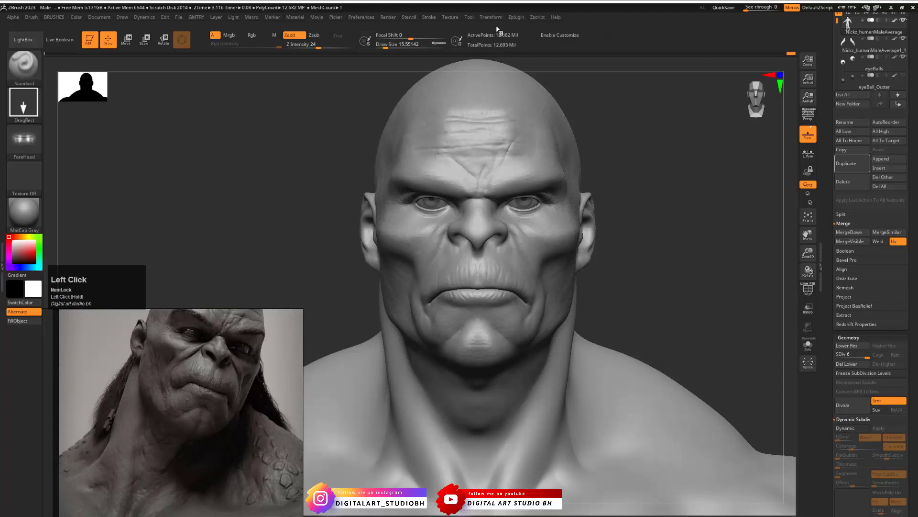
pyautogui.moveTo(617, 132)
pyautogui.mouseDown()
pyautogui.moveTo(393, 176)
pyautogui.moveTo(460, 163)
pyautogui.moveTo(517, 137)
pyautogui.mouseUp()
pyautogui.hotkey('ctrl', 'z')
# - Test the forehead wrinkle stamp with symmetry toggled, and undo the test stamps
pyautogui.press('x')
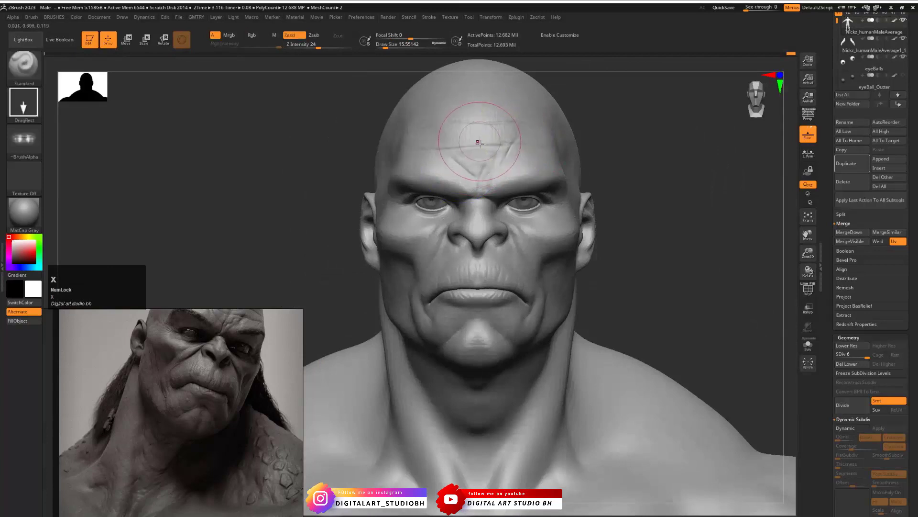
pyautogui.moveTo(478, 135); pyautogui.dragTo(485, 77)
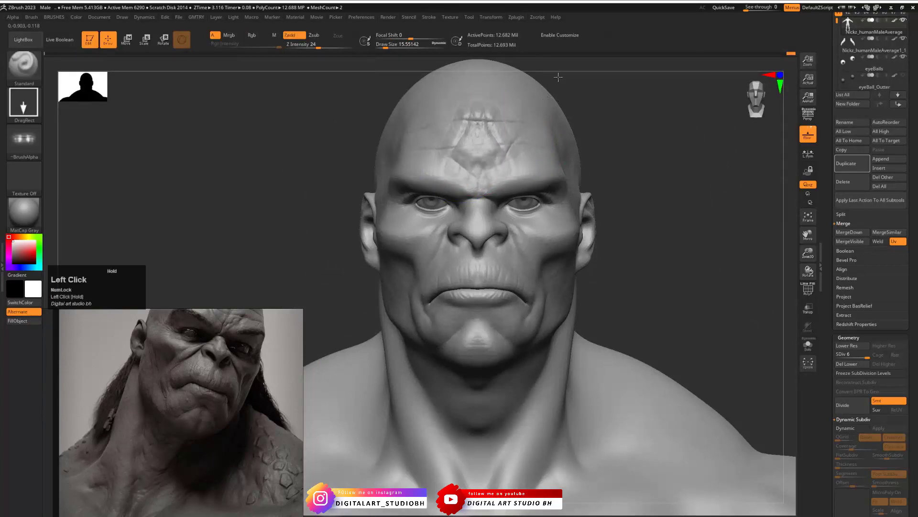
pyautogui.press('x')
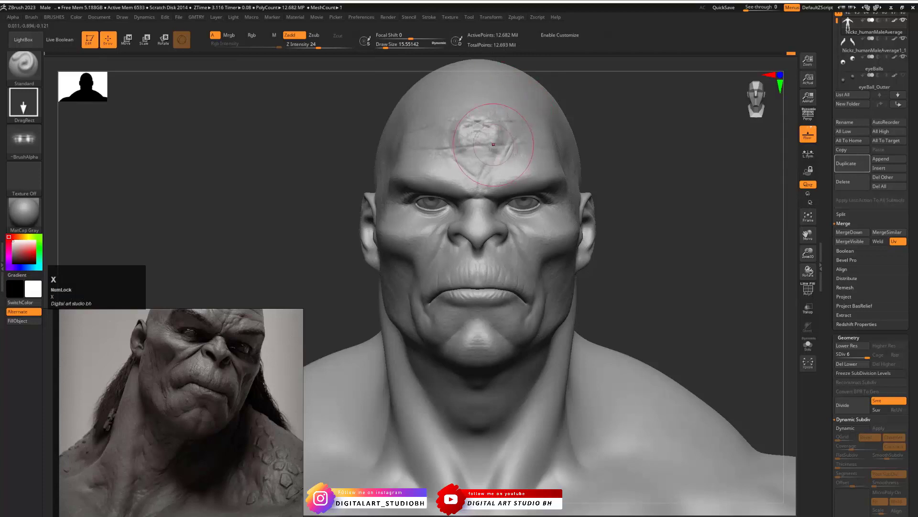
pyautogui.hotkey('ctrl', 'z')
pyautogui.hotkey('ctrl', 'z')
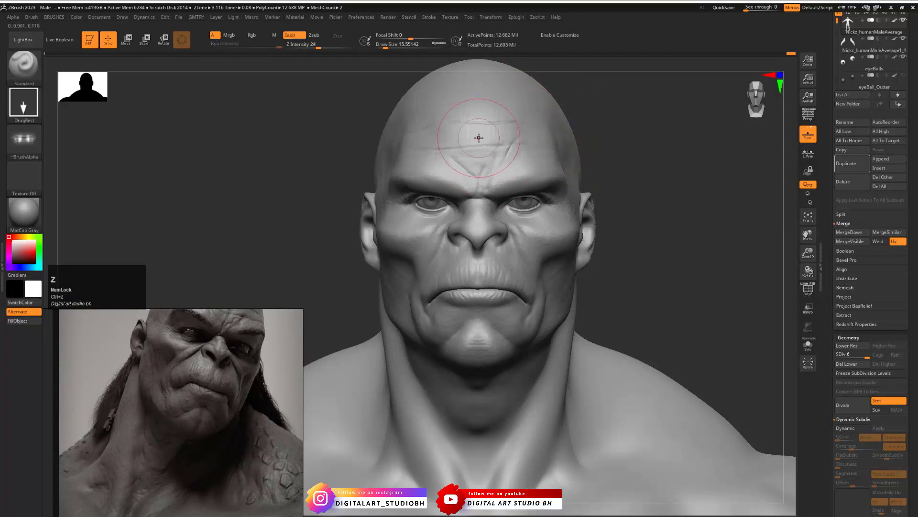
# - Try a larger ForeHead stamp across the central forehead, check it from the side and undo it
pyautogui.moveTo(479, 142); pyautogui.dragTo(488, 106)
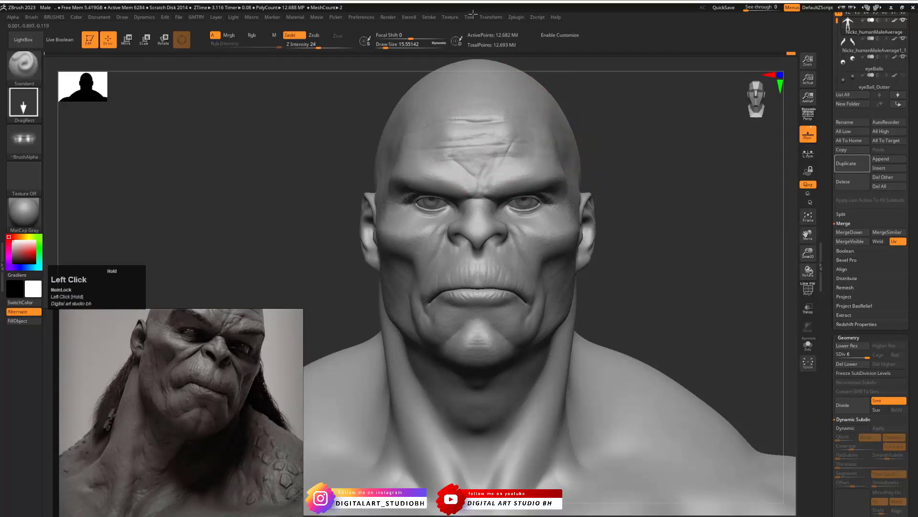
pyautogui.moveTo(598, 137)
pyautogui.mouseDown()
pyautogui.moveTo(623, 156)
pyautogui.moveTo(416, 201)
pyautogui.moveTo(477, 189)
pyautogui.mouseUp()
pyautogui.hotkey('ctrl', 'z')
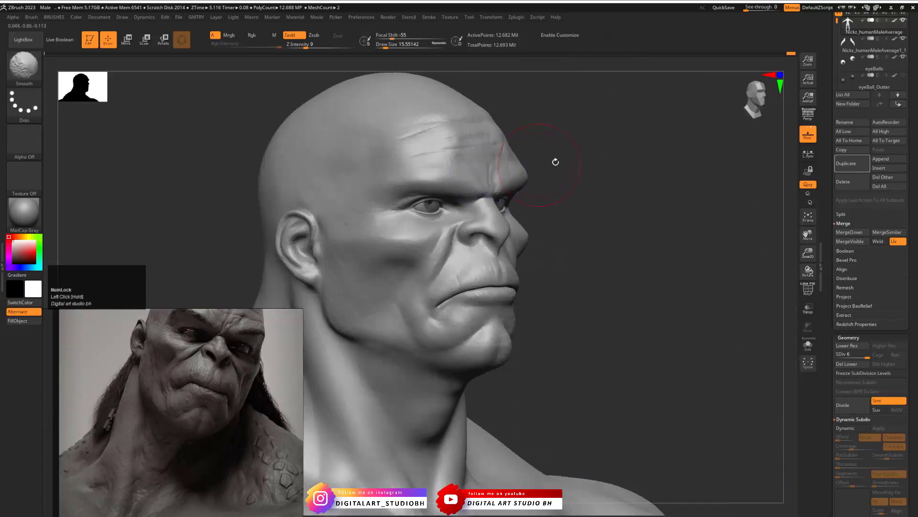
pyautogui.keyDown('shift'); pyautogui.moveTo(576, 153); pyautogui.dragTo(507, 151); pyautogui.keyUp('shift')
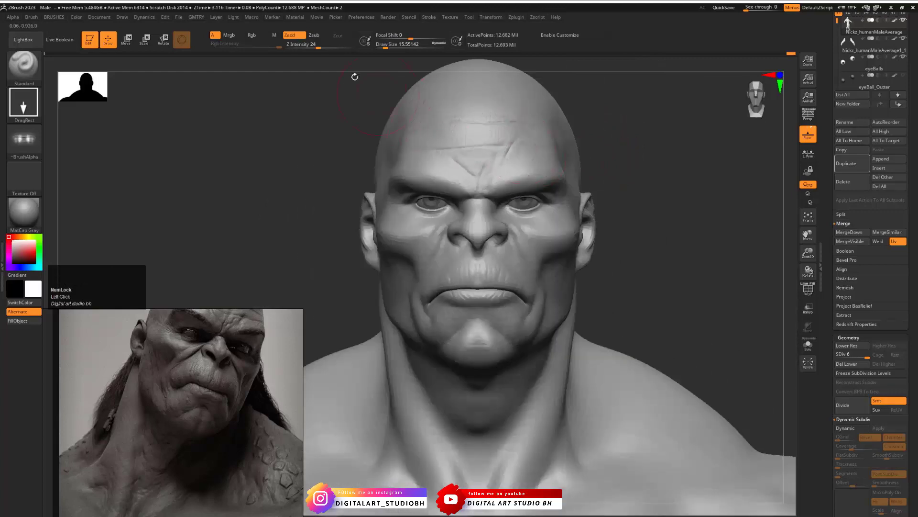
# - Lower the Z Intensity to 7, try a forehead wrinkle stamp and undo it
pyautogui.moveTo(313, 47); pyautogui.dragTo(293, 47)
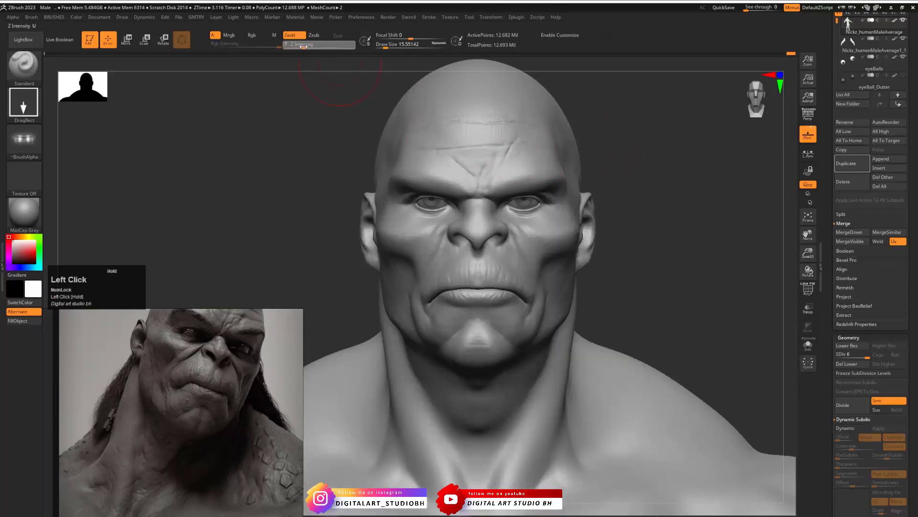
pyautogui.moveTo(480, 139); pyautogui.dragTo(479, 32)
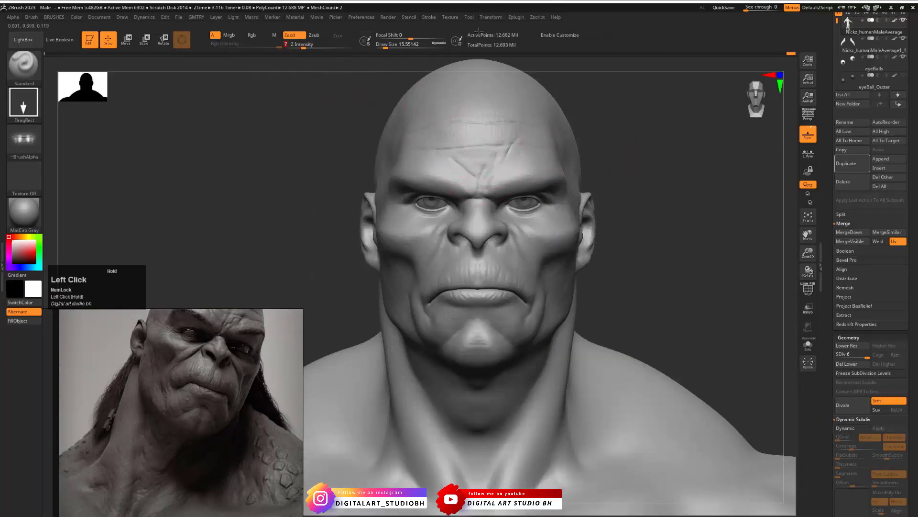
pyautogui.hotkey('ctrl', 'z')
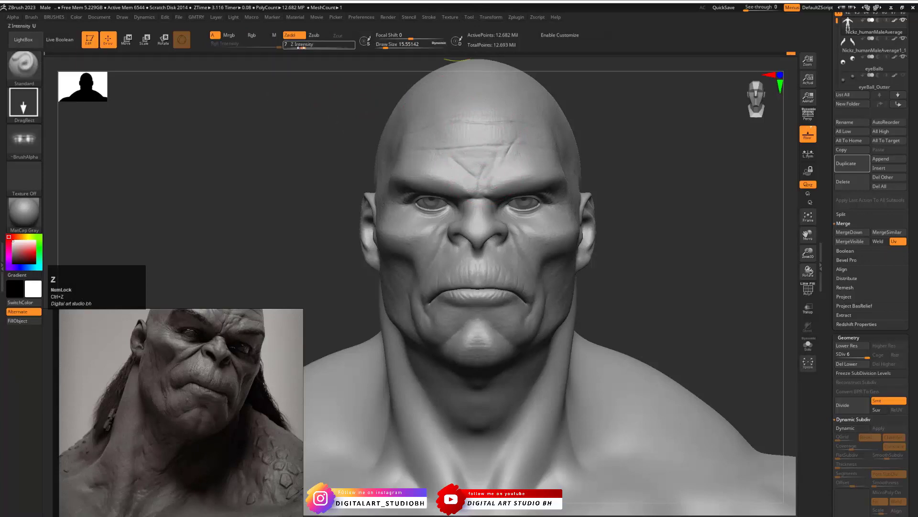
# - Set the Z Intensity to 10 and stamp the ForeHead wrinkles across the middle of the forehead
pyautogui.moveTo(303, 47); pyautogui.dragTo(306, 47)
pyautogui.moveTo(478, 133); pyautogui.dragTo(481, 57)
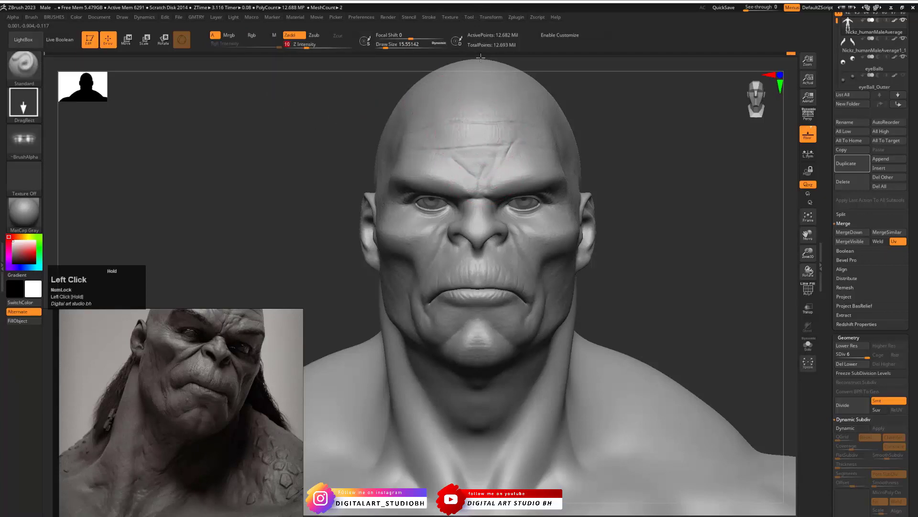
pyautogui.moveTo(663, 184); pyautogui.dragTo(565, 190)
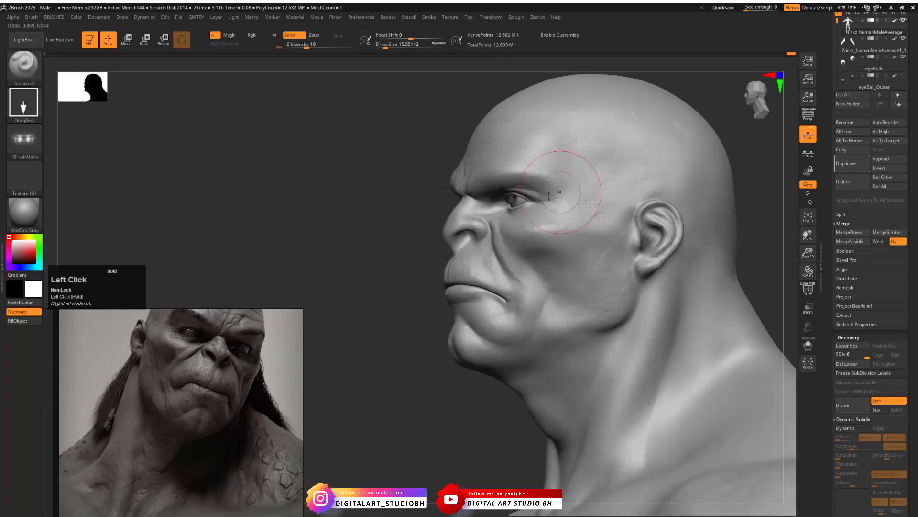
pyautogui.moveTo(385, 189); pyautogui.dragTo(486, 123)
pyautogui.moveTo(614, 182); pyautogui.dragTo(663, 215)
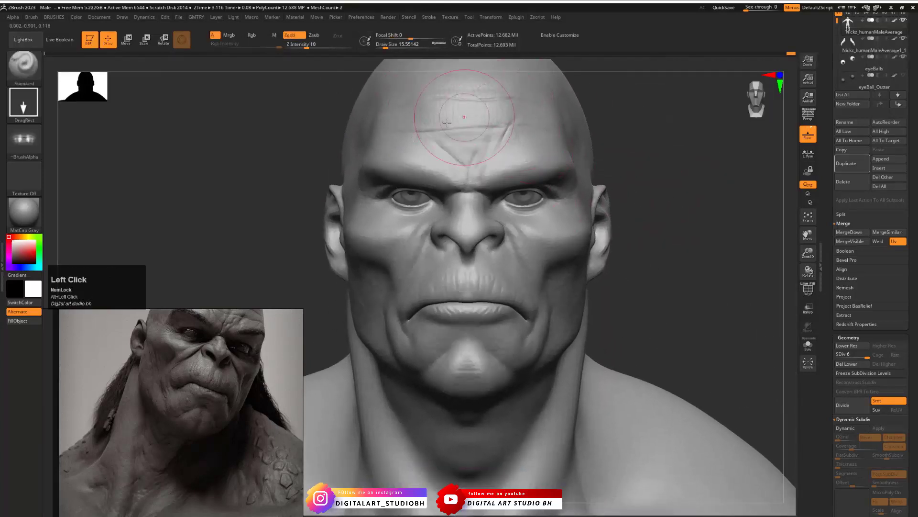
# - Frame the lower face and load the CheekSkin alpha into the brush
pyautogui.keyDown('alt'); pyautogui.moveTo(684, 271); pyautogui.dragTo(654, 181); pyautogui.keyUp('alt')
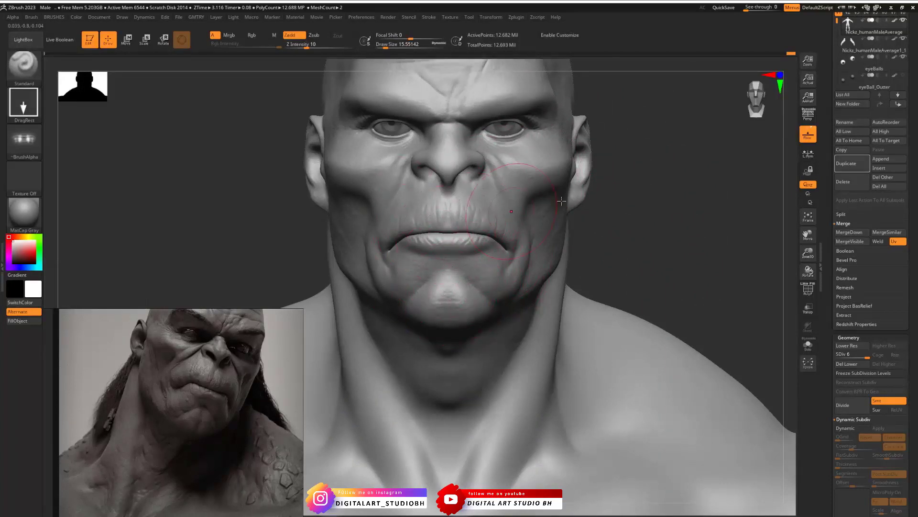
pyautogui.moveTo(646, 258); pyautogui.dragTo(570, 258)
pyautogui.click(23, 138)
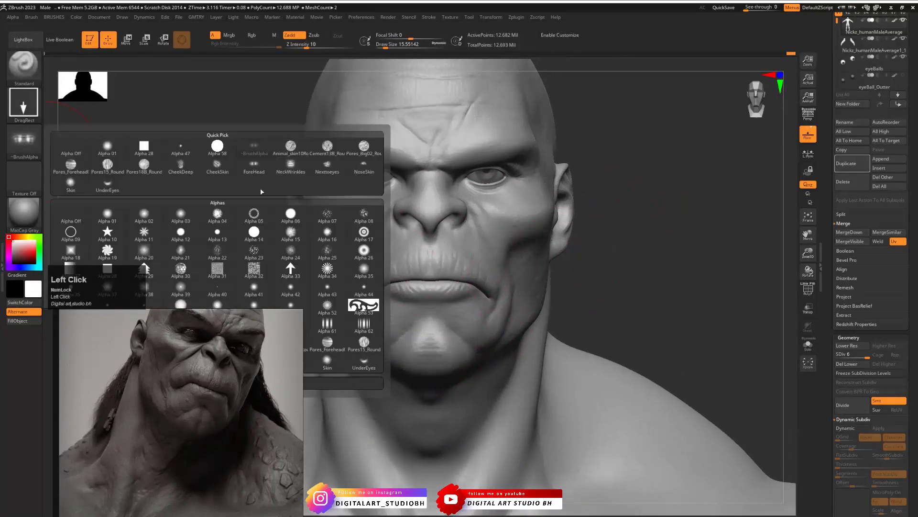
pyautogui.click(224, 170)
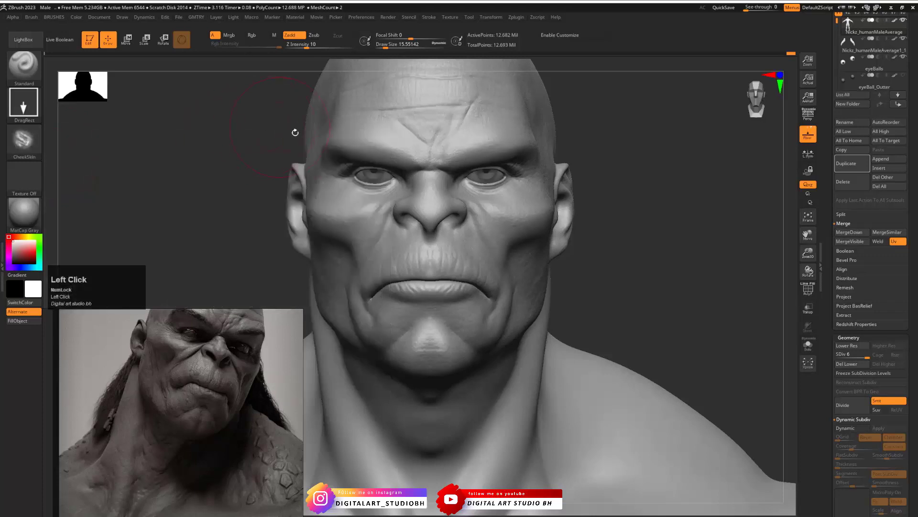
# - Set the Z Intensity to 14, try stamping CheekSkin creases on one cheek and undo the stamp
pyautogui.moveTo(653, 238); pyautogui.dragTo(179, 378)
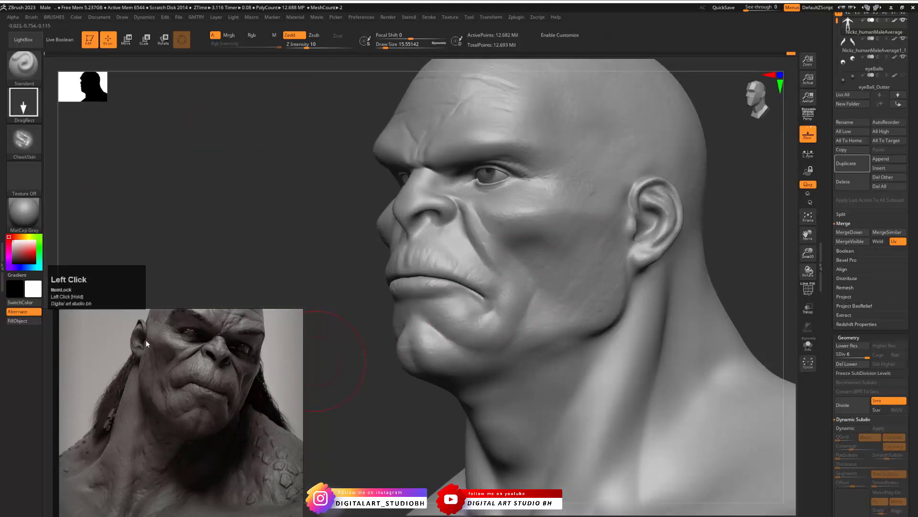
pyautogui.moveTo(567, 272); pyautogui.dragTo(567, 252)
pyautogui.press('space')
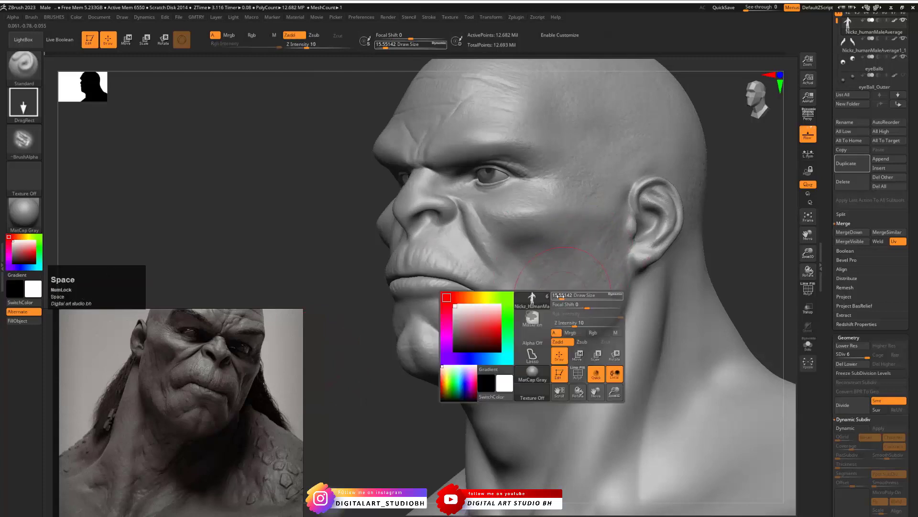
pyautogui.moveTo(573, 326); pyautogui.dragTo(677, 275)
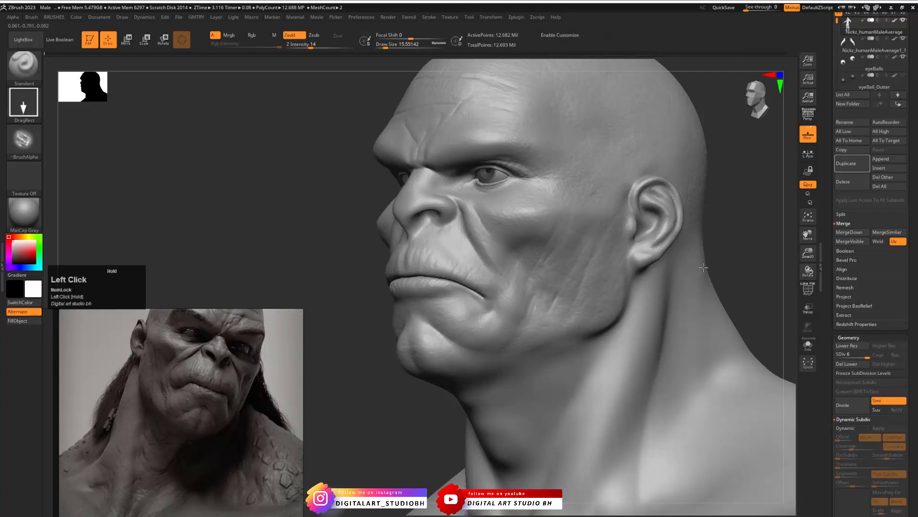
pyautogui.moveTo(709, 268)
pyautogui.mouseDown()
pyautogui.moveTo(425, 316)
pyautogui.moveTo(398, 307)
pyautogui.mouseUp()
pyautogui.keyDown('shift'); pyautogui.moveTo(374, 269); pyautogui.dragTo(540, 265); pyautogui.keyUp('shift')
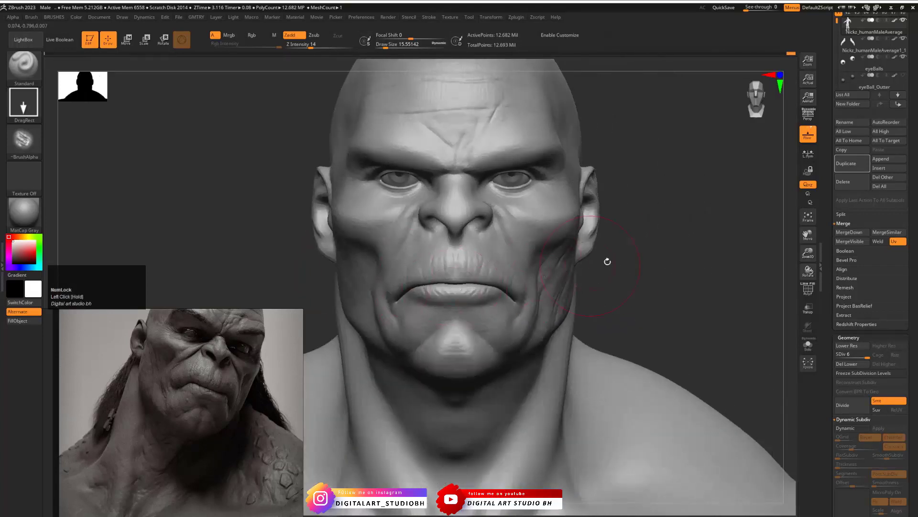
pyautogui.hotkey('ctrl', 'z')
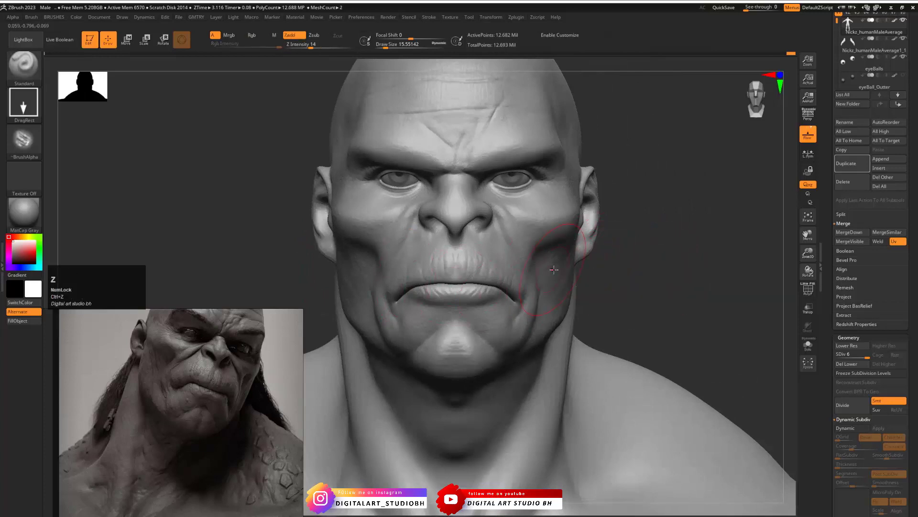
# - Stamp CheekSkin creases symmetrically on both cheeks and beside the mouth corners
pyautogui.moveTo(633, 289)
pyautogui.mouseDown()
pyautogui.moveTo(559, 271)
pyautogui.moveTo(651, 266)
pyautogui.mouseUp()
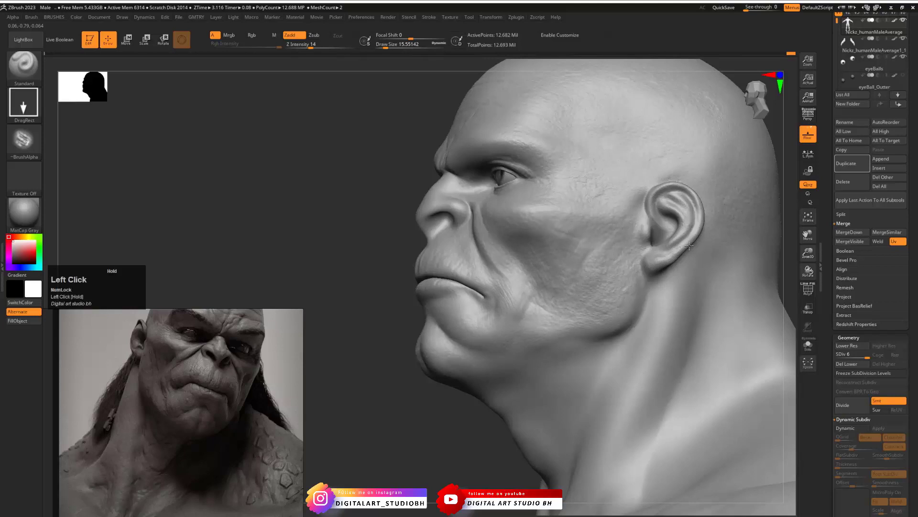
pyautogui.keyDown('shift'); pyautogui.moveTo(362, 234); pyautogui.dragTo(531, 245); pyautogui.keyUp('shift')
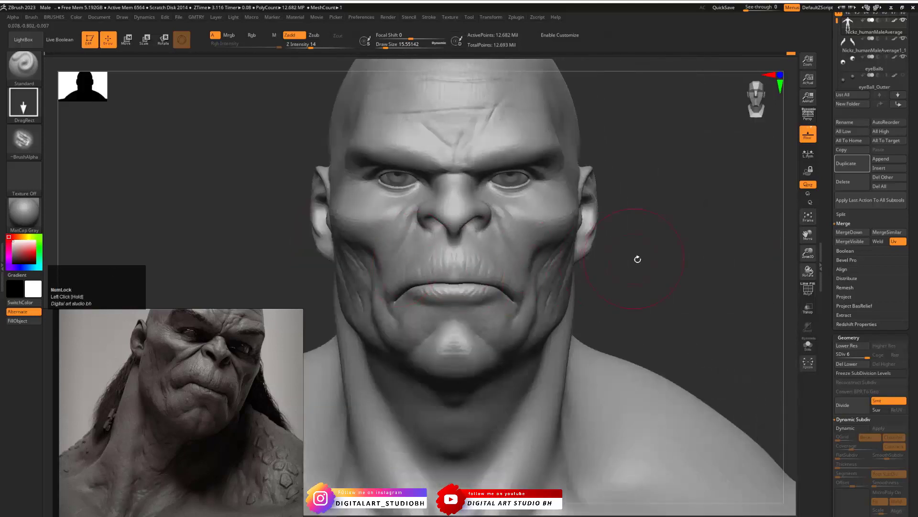
pyautogui.moveTo(650, 271)
pyautogui.mouseDown()
pyautogui.moveTo(601, 263)
pyautogui.moveTo(642, 260)
pyautogui.moveTo(670, 273)
pyautogui.moveTo(466, 299)
pyautogui.mouseUp()
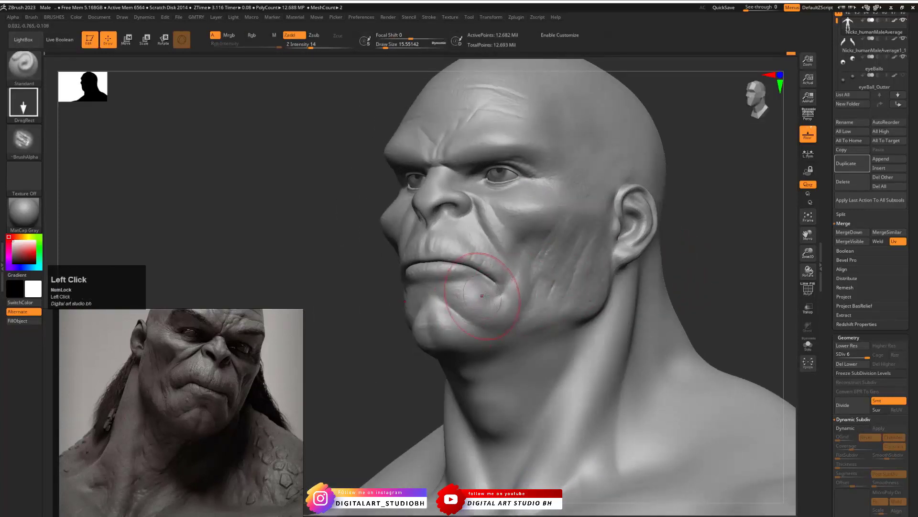
pyautogui.moveTo(508, 265); pyautogui.dragTo(521, 247)
pyautogui.moveTo(707, 260)
pyautogui.keyDown('shift'); pyautogui.mouseDown()
pyautogui.moveTo(715, 268)
pyautogui.moveTo(633, 239)
pyautogui.moveTo(621, 261)
pyautogui.mouseUp(); pyautogui.keyUp('shift')
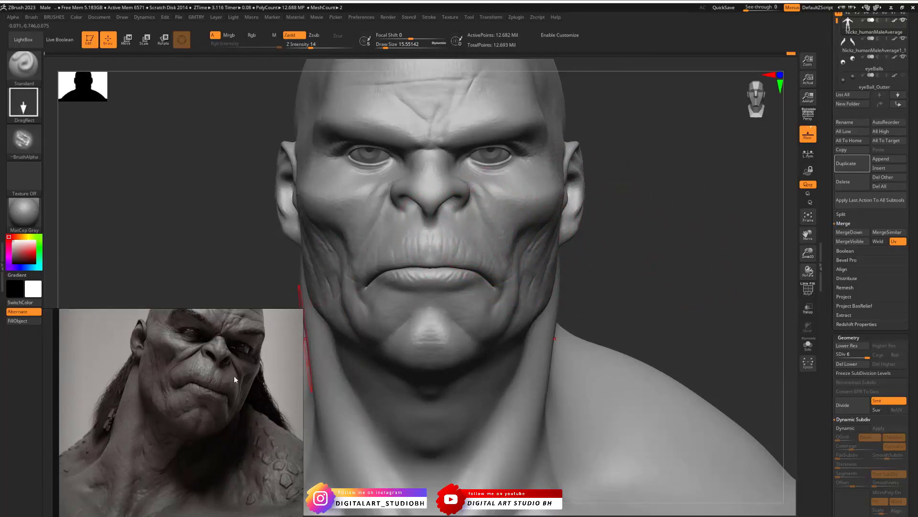
pyautogui.keyDown('alt'); pyautogui.moveTo(611, 186); pyautogui.dragTo(635, 239); pyautogui.keyUp('alt')
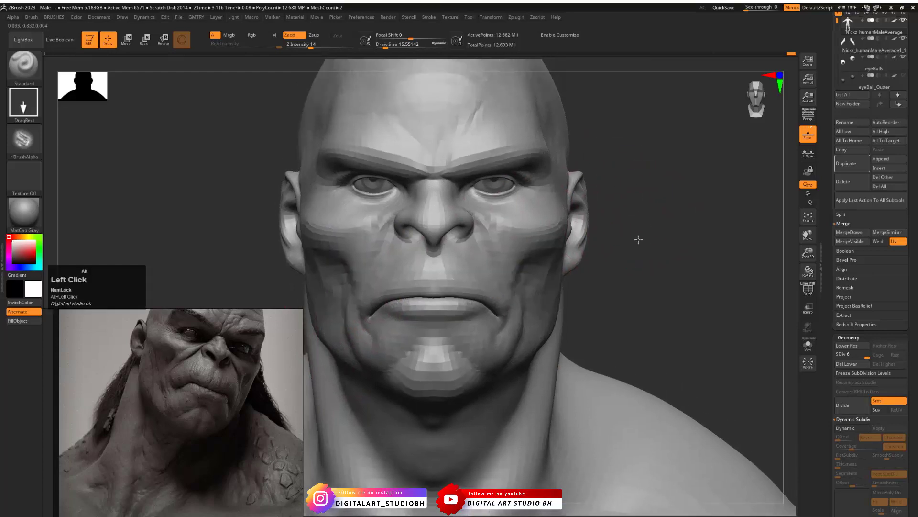
# - Reselect the CheekSkin alpha and stamp additional skin creases over the cheek
pyautogui.click(22, 134)
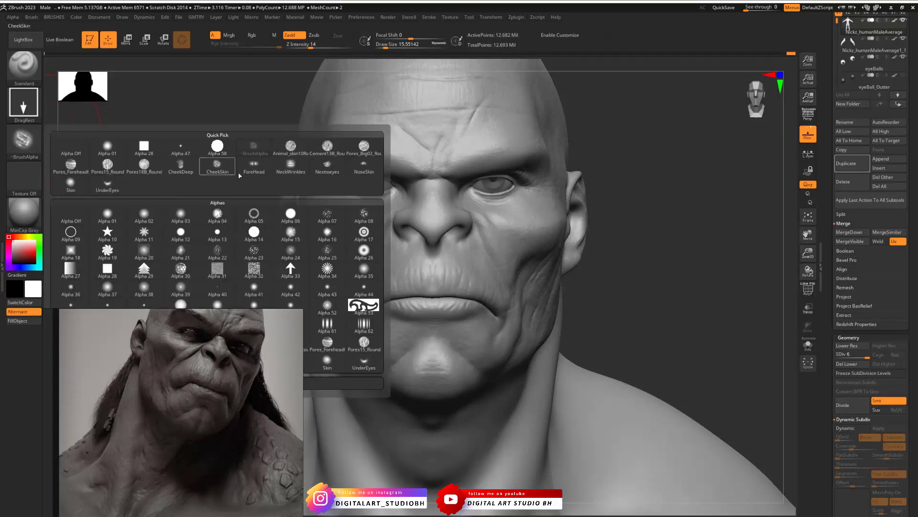
pyautogui.click(13, 155)
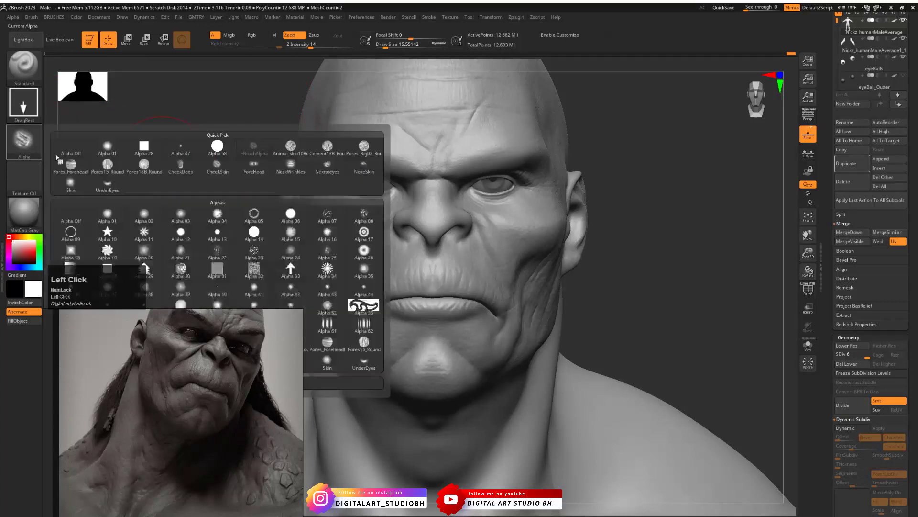
pyautogui.click(219, 167)
pyautogui.moveTo(661, 226); pyautogui.dragTo(560, 291)
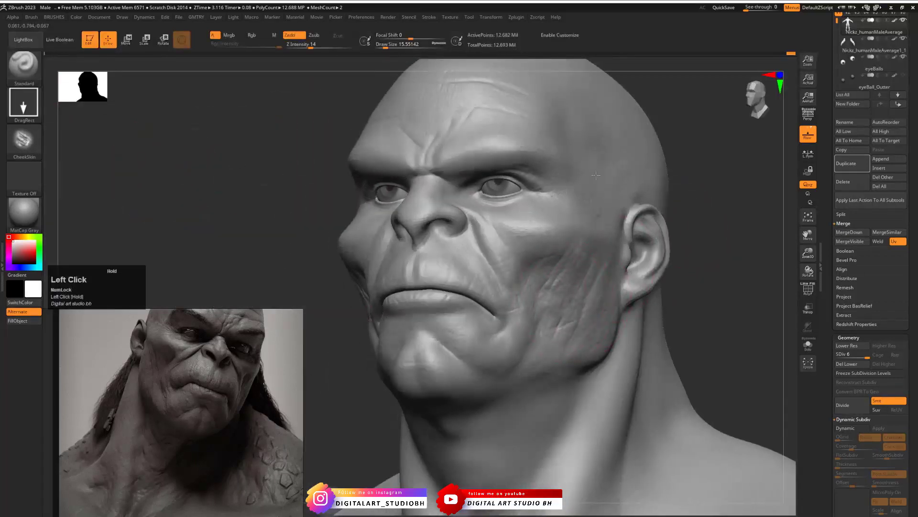
# - Load the CheekDeep alpha and stamp deep creases symmetrically over both cheeks down toward the jaw
pyautogui.click(39, 143)
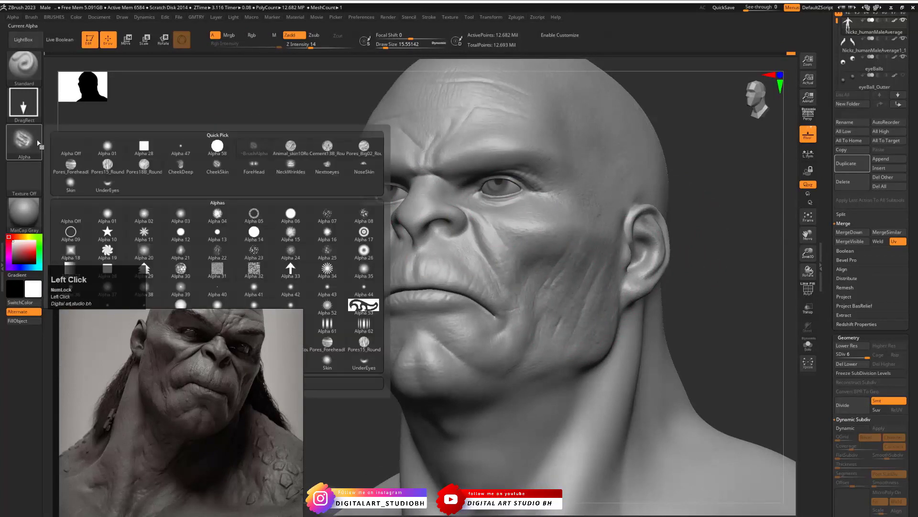
pyautogui.click(180, 166)
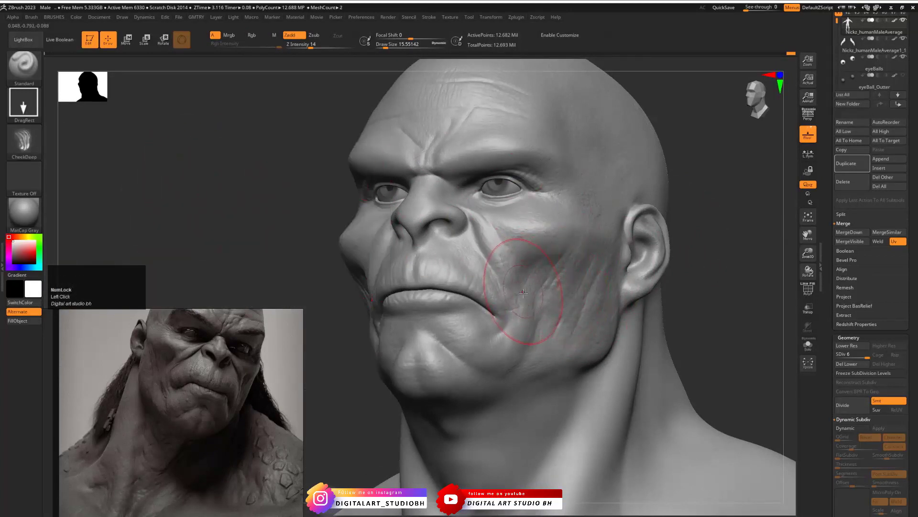
pyautogui.moveTo(572, 285); pyautogui.dragTo(650, 222)
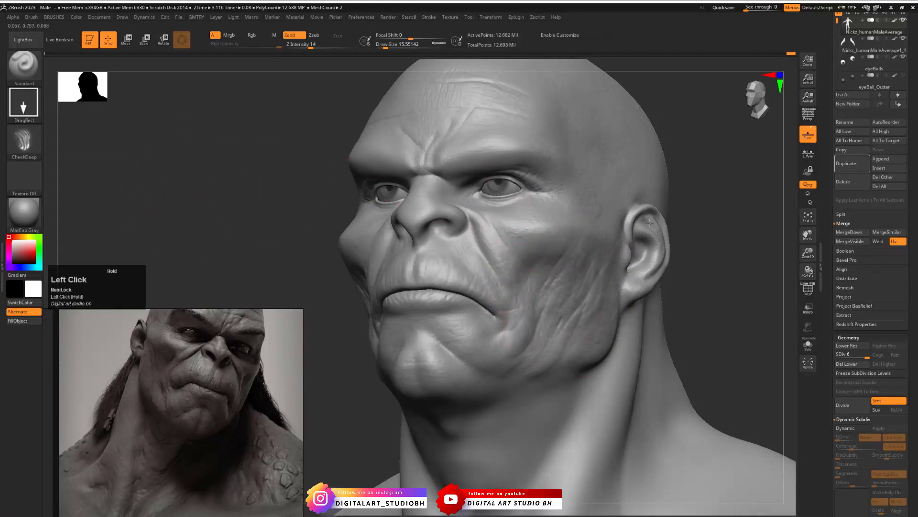
pyautogui.moveTo(705, 293); pyautogui.dragTo(664, 283)
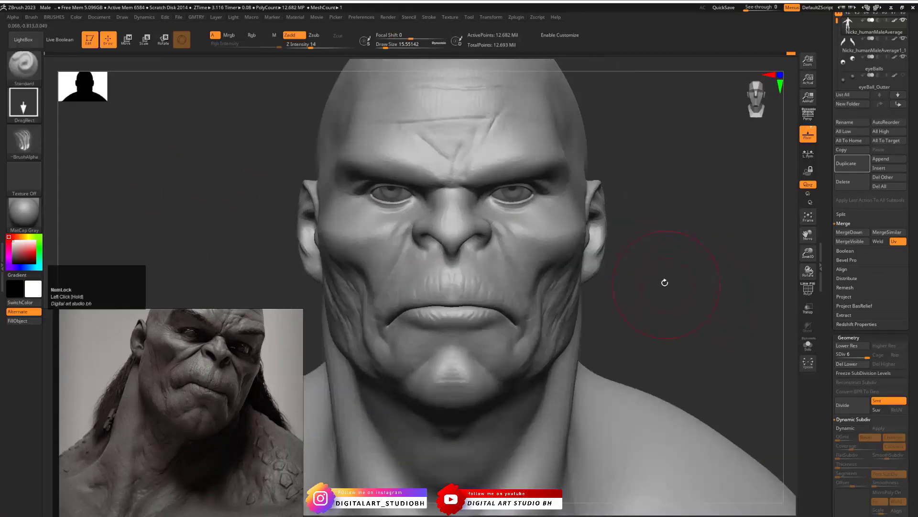
pyautogui.moveTo(613, 300); pyautogui.dragTo(518, 293)
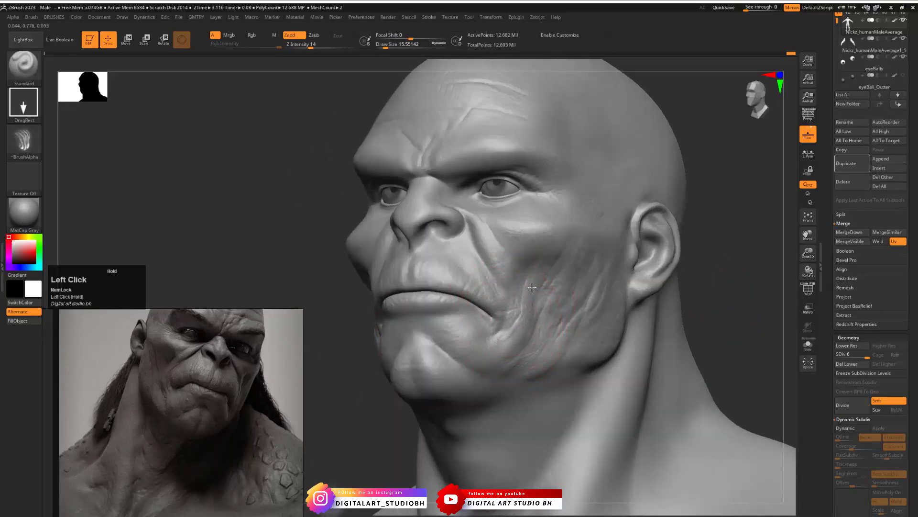
pyautogui.keyDown('shift'); pyautogui.moveTo(717, 310); pyautogui.dragTo(698, 312); pyautogui.keyUp('shift')
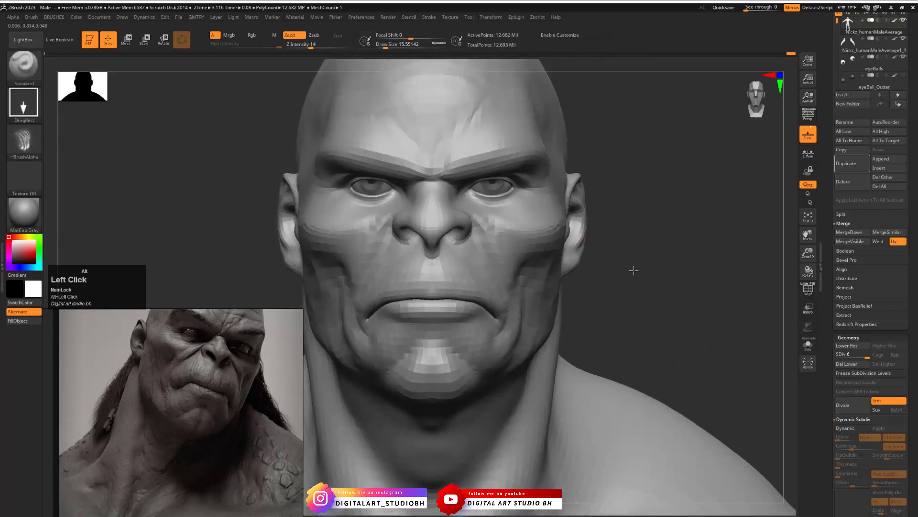
pyautogui.keyDown('alt'); pyautogui.moveTo(633, 268); pyautogui.dragTo(686, 287); pyautogui.keyUp('alt')
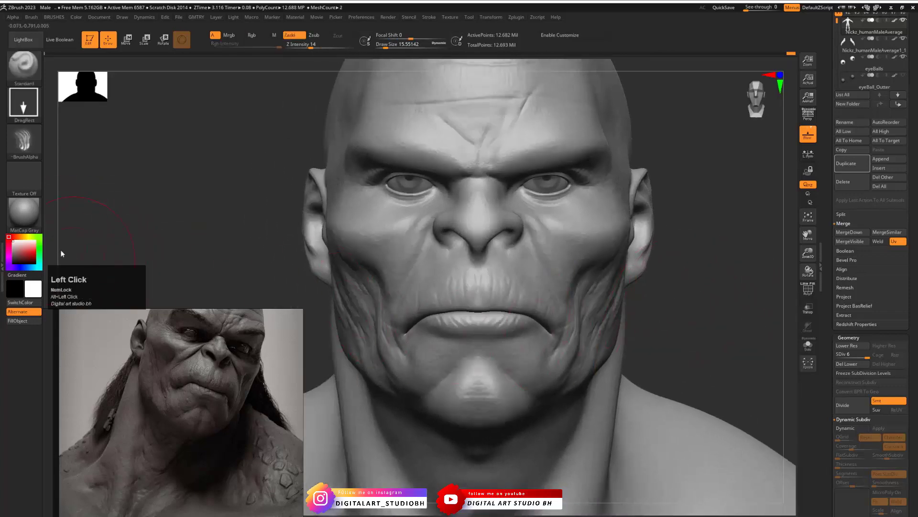
# - Load the Nextoeyes alpha, try stamping wrinkles beside the outer eye corner and undo the attempts
pyautogui.click(23, 140)
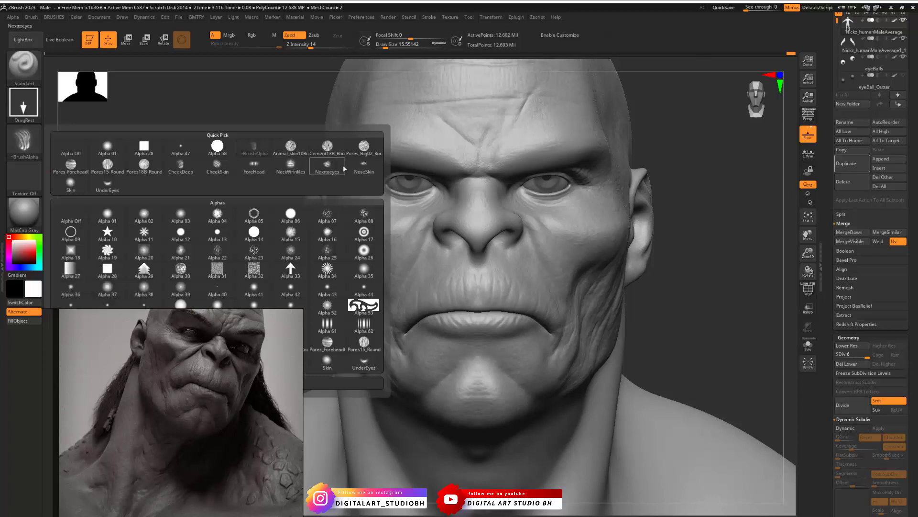
pyautogui.click(327, 167)
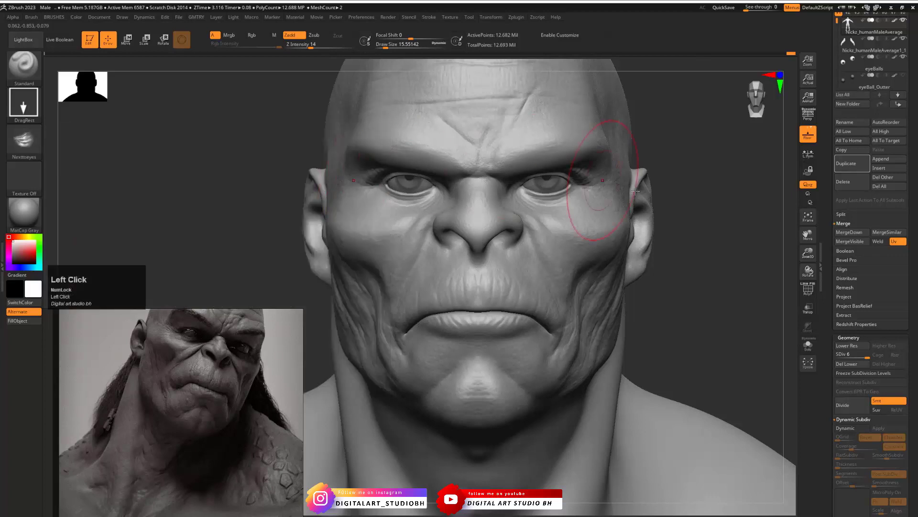
pyautogui.keyDown('alt'); pyautogui.moveTo(672, 213); pyautogui.dragTo(625, 236); pyautogui.keyUp('alt')
pyautogui.moveTo(567, 226); pyautogui.dragTo(598, 205)
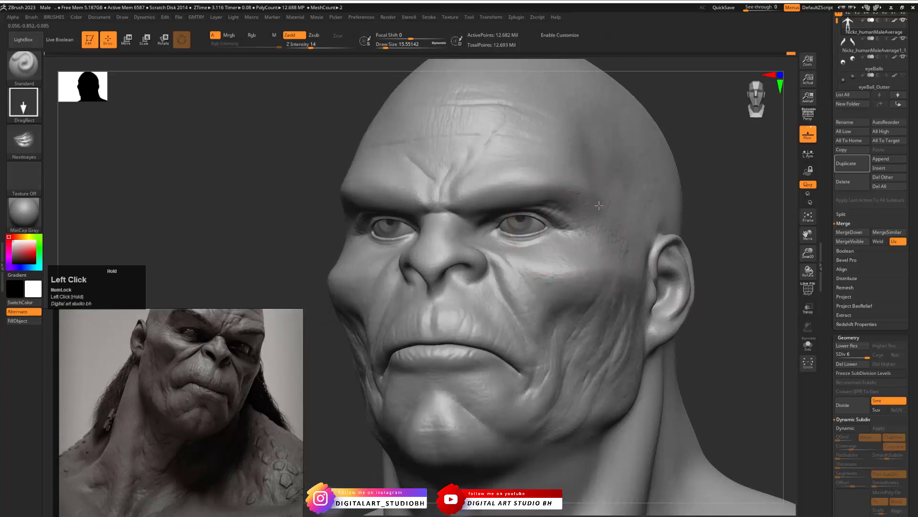
pyautogui.hotkey('ctrl', 'z')
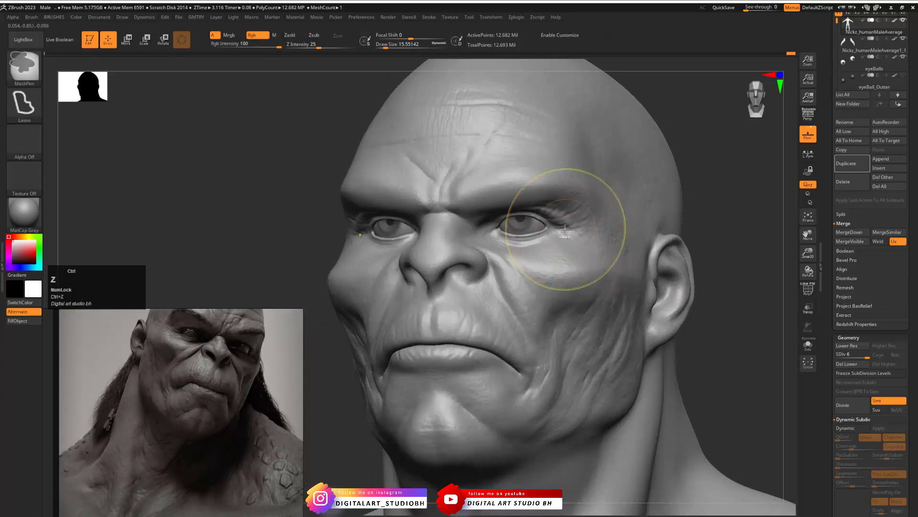
pyautogui.moveTo(566, 228); pyautogui.dragTo(568, 228)
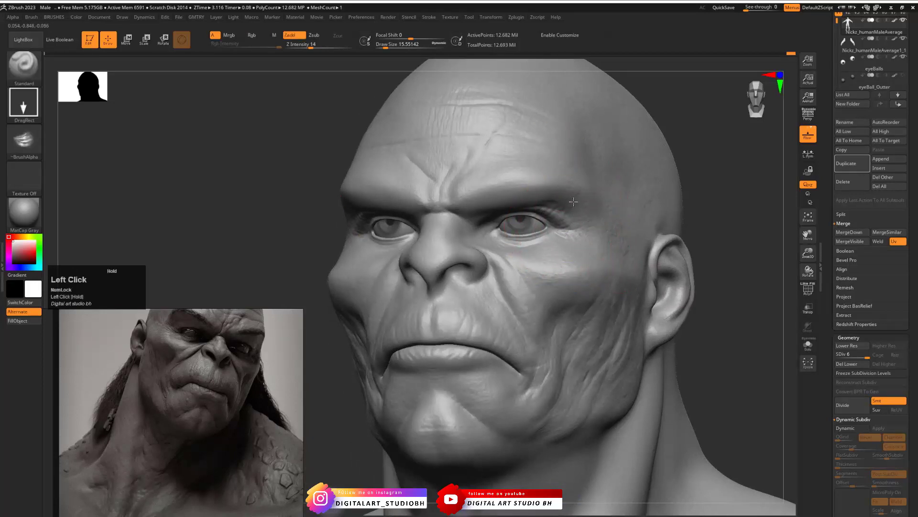
pyautogui.moveTo(583, 188); pyautogui.dragTo(585, 190)
pyautogui.hotkey('ctrl', 'z')
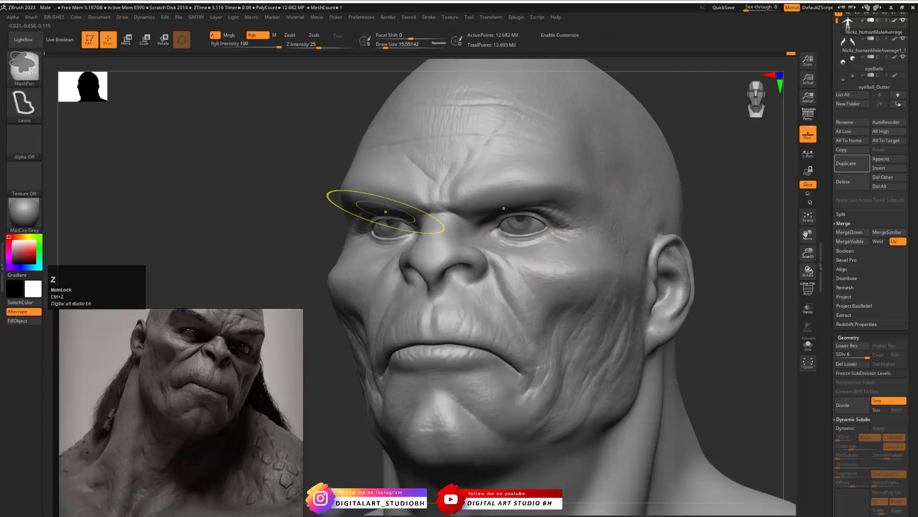
# - Stamp Nextoeyes wrinkles around the outer eye corners at different sizes and undo the last stamp
pyautogui.click(16, 17)
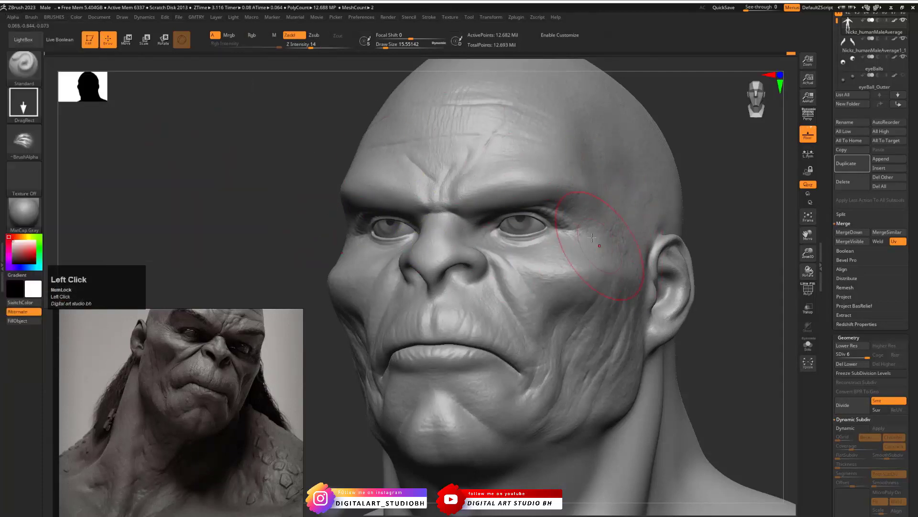
pyautogui.moveTo(563, 229); pyautogui.dragTo(572, 272)
pyautogui.moveTo(566, 197); pyautogui.dragTo(568, 196)
pyautogui.hotkey('ctrl', 'z')
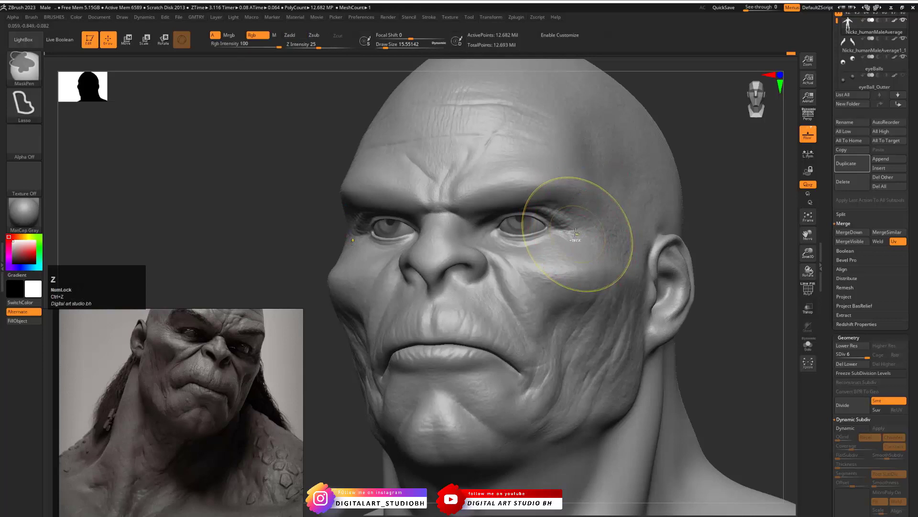
pyautogui.moveTo(573, 231); pyautogui.dragTo(576, 229)
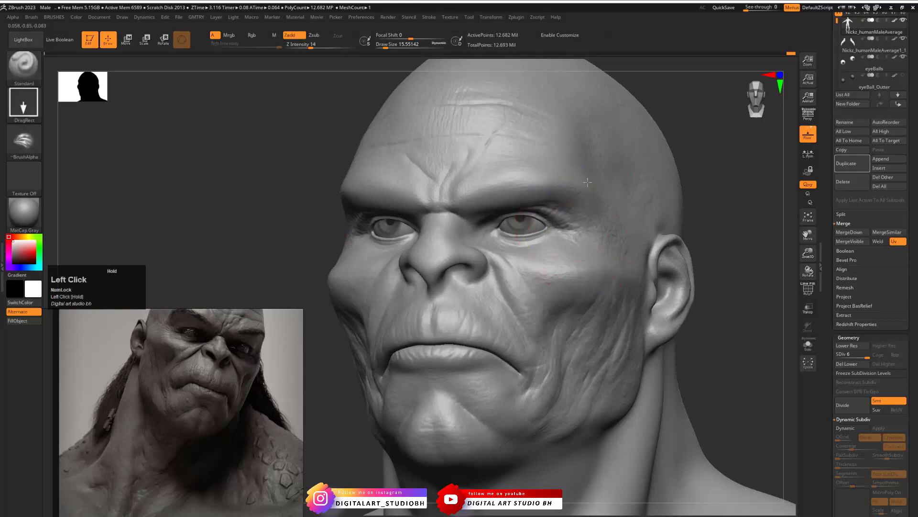
pyautogui.moveTo(698, 208)
pyautogui.mouseDown()
pyautogui.moveTo(732, 216)
pyautogui.moveTo(672, 213)
pyautogui.moveTo(666, 225)
pyautogui.moveTo(695, 219)
pyautogui.moveTo(555, 235)
pyautogui.mouseUp()
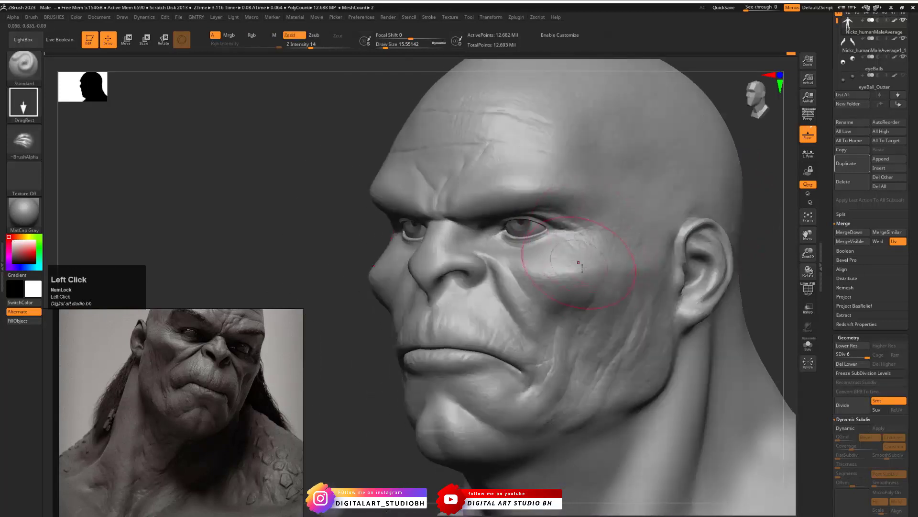
pyautogui.hotkey('ctrl', 'z')
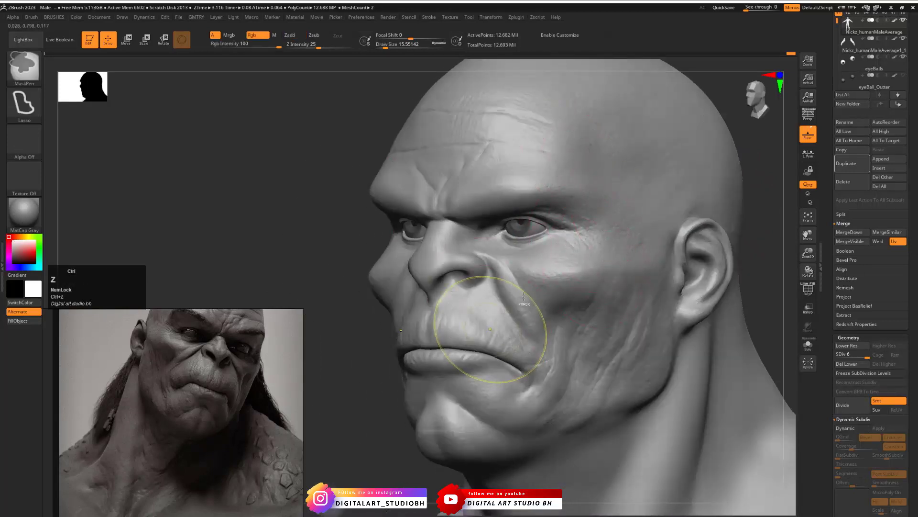
# - Set the Z Intensity to 23, stamp stronger wrinkles beside the outer eye corner and undo the last change
pyautogui.press('space')
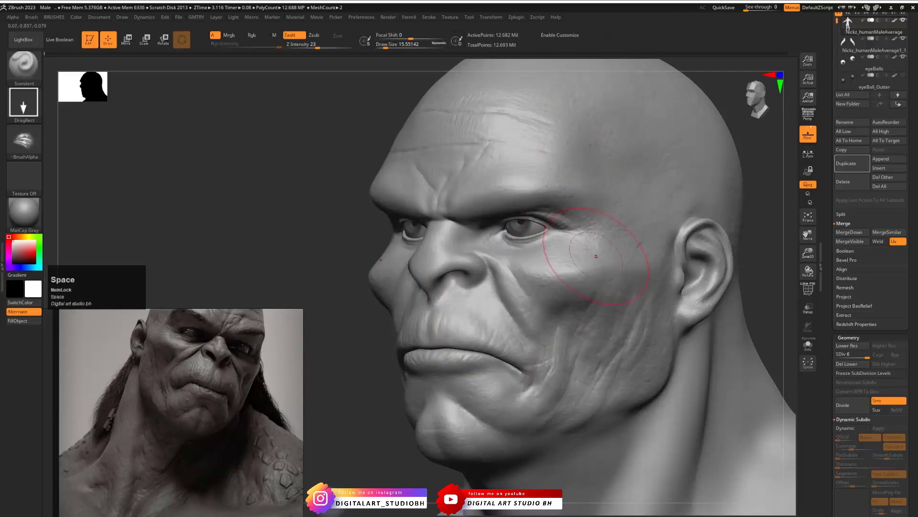
pyautogui.moveTo(569, 231); pyautogui.dragTo(570, 192)
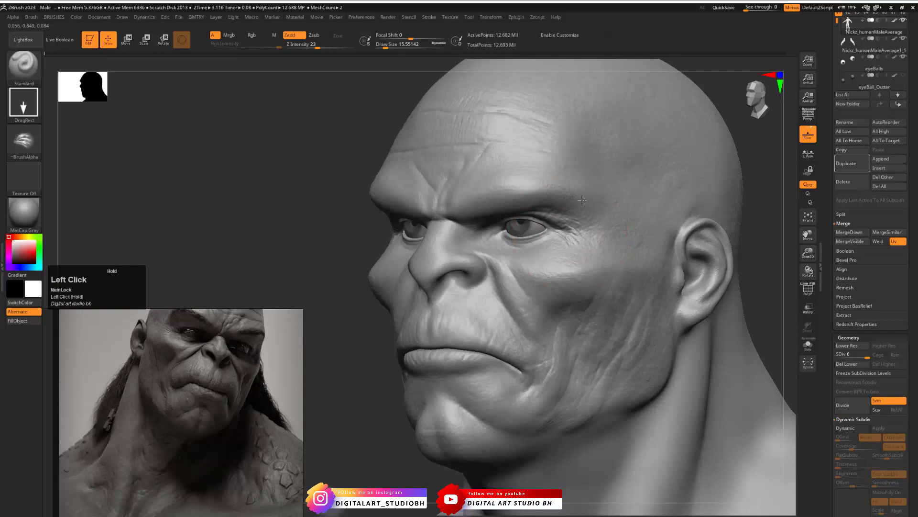
pyautogui.keyDown('shift'); pyautogui.moveTo(745, 247); pyautogui.dragTo(761, 252); pyautogui.keyUp('shift')
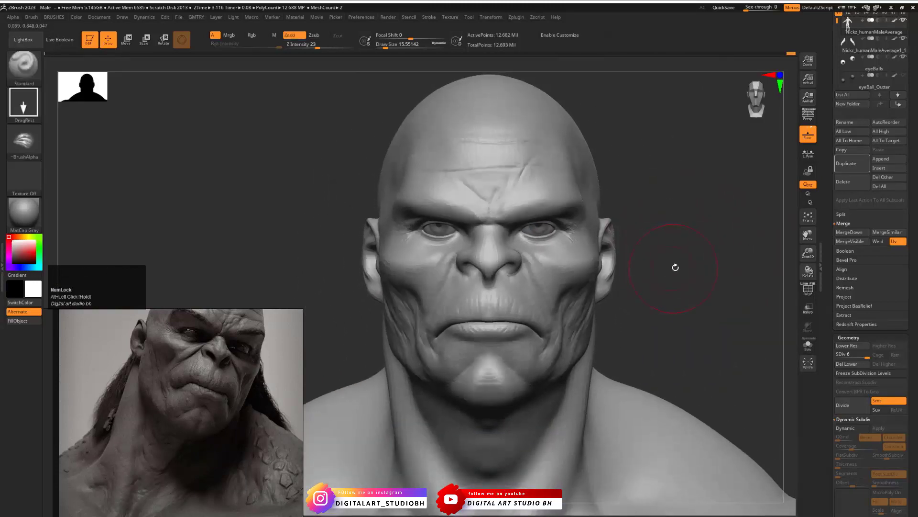
pyautogui.moveTo(674, 264)
pyautogui.mouseDown()
pyautogui.moveTo(702, 250)
pyautogui.moveTo(715, 255)
pyautogui.moveTo(664, 249)
pyautogui.moveTo(679, 259)
pyautogui.mouseUp()
pyautogui.hotkey('ctrl', 'z')
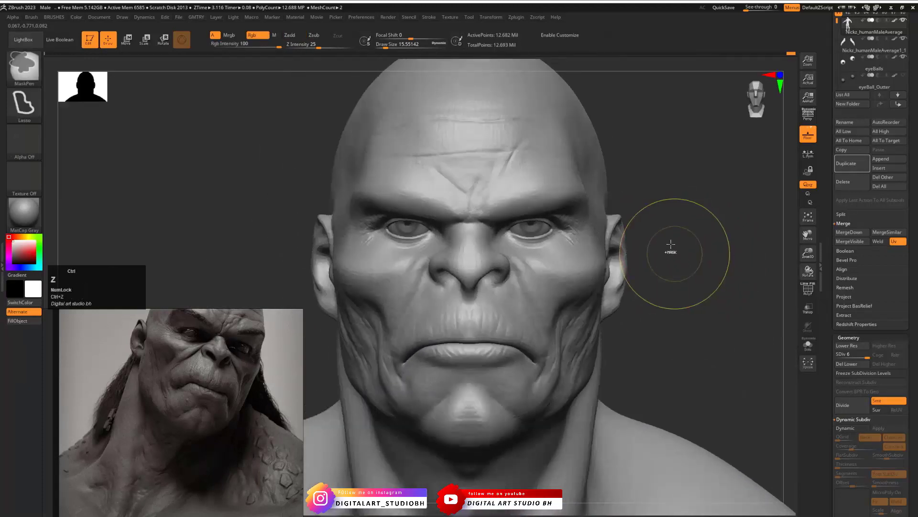
# - Stamp Nextoeyes wrinkles beside the outer eye corners and fine creases at the inner eye corners
pyautogui.click(13, 17)
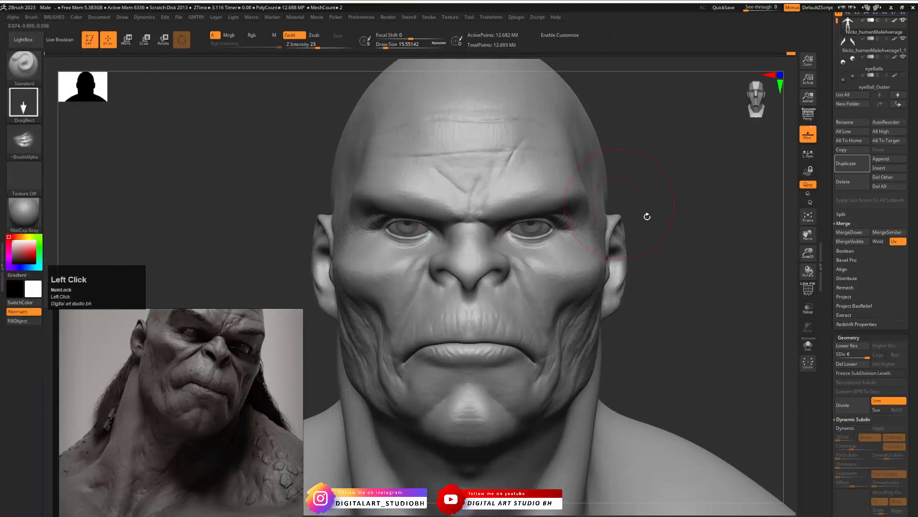
pyautogui.moveTo(692, 244)
pyautogui.mouseDown()
pyautogui.moveTo(569, 230)
pyautogui.moveTo(572, 198)
pyautogui.mouseUp()
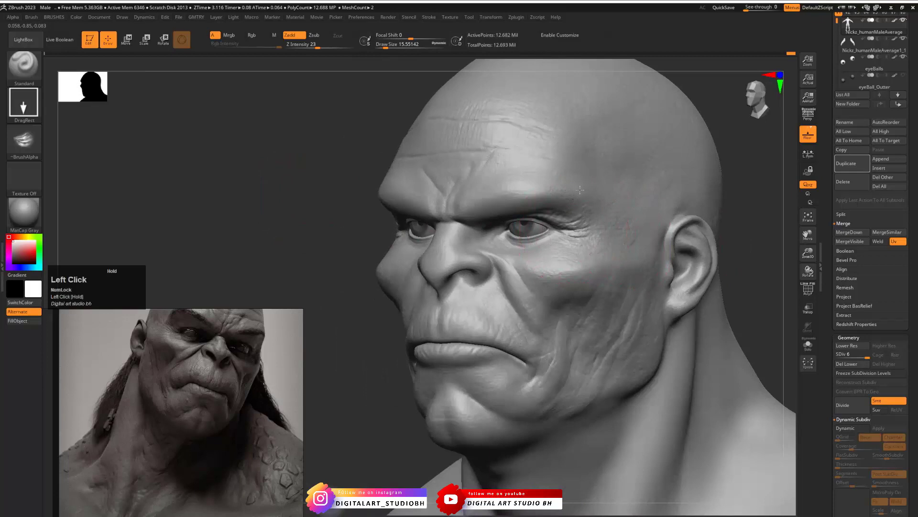
pyautogui.moveTo(759, 231); pyautogui.dragTo(778, 227)
pyautogui.moveTo(701, 215)
pyautogui.keyDown('alt'); pyautogui.mouseDown()
pyautogui.moveTo(662, 222)
pyautogui.moveTo(666, 244)
pyautogui.moveTo(703, 222)
pyautogui.moveTo(702, 203)
pyautogui.moveTo(770, 208)
pyautogui.mouseUp(); pyautogui.keyUp('alt')
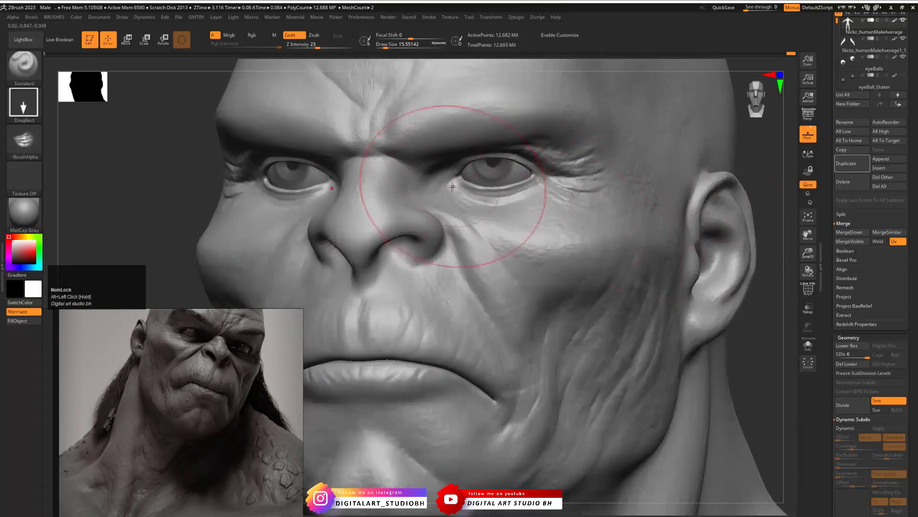
pyautogui.moveTo(448, 183)
pyautogui.mouseDown()
pyautogui.moveTo(471, 181)
pyautogui.moveTo(477, 212)
pyautogui.mouseUp()
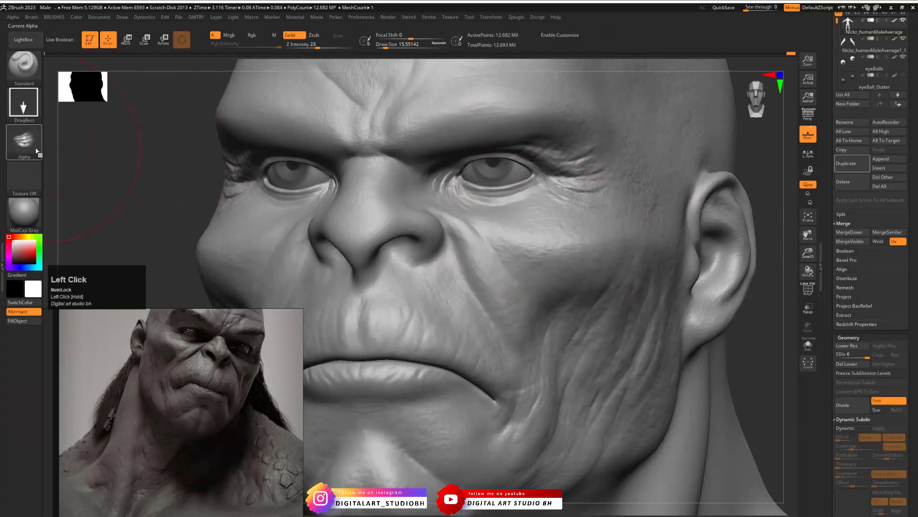
# - Load the UnderEyes alpha and stamp skin folds beneath the lower eyelids
pyautogui.click(23, 139)
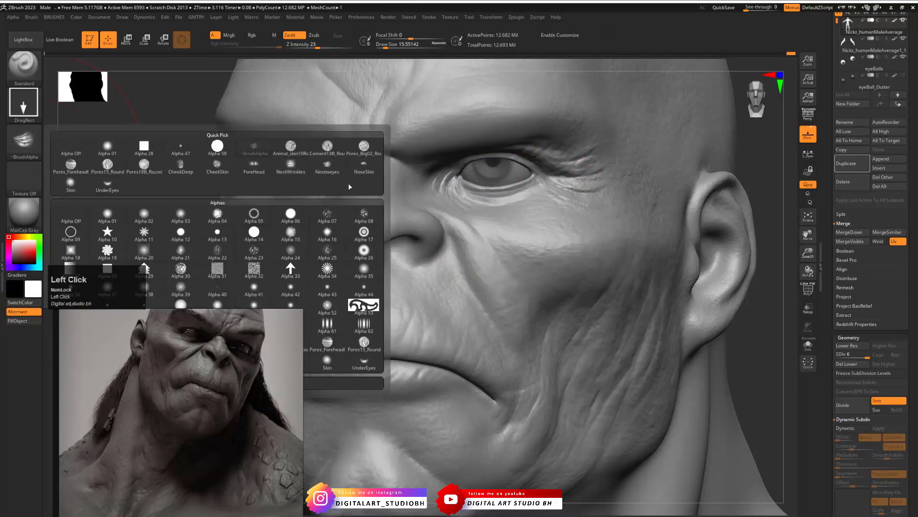
pyautogui.click(327, 165)
pyautogui.click(37, 152)
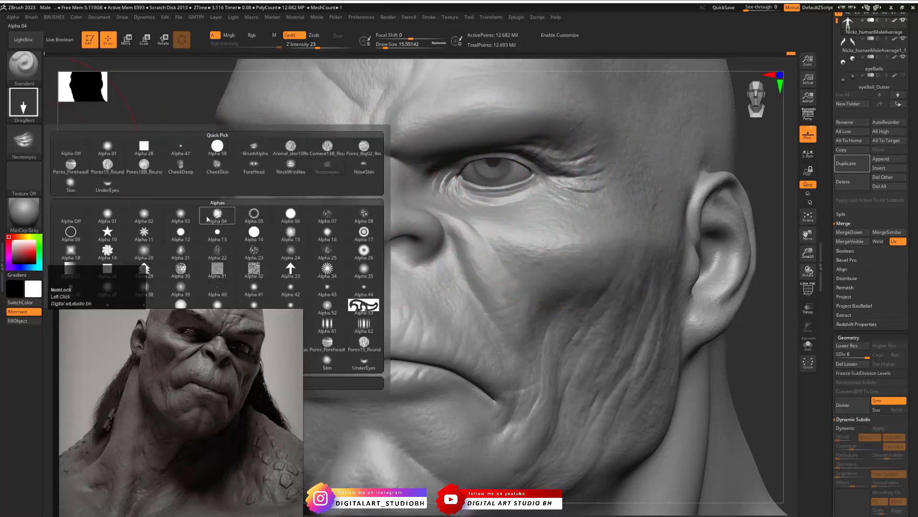
pyautogui.click(107, 183)
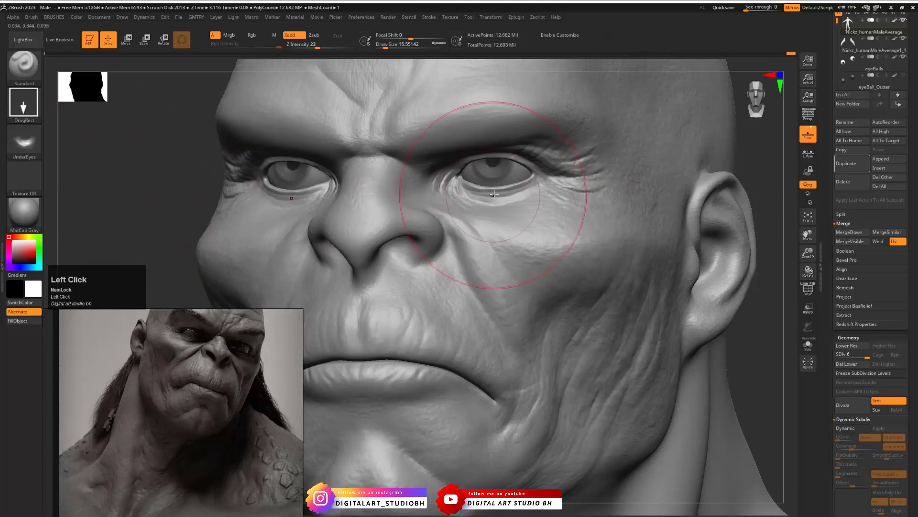
pyautogui.moveTo(494, 194)
pyautogui.mouseDown()
pyautogui.moveTo(489, 132)
pyautogui.moveTo(506, 116)
pyautogui.mouseUp()
# - Stamp further UnderEyes creases around the eyelids, working from several angles around the head
pyautogui.moveTo(756, 148); pyautogui.dragTo(617, 234)
pyautogui.keyDown('alt'); pyautogui.moveTo(699, 135); pyautogui.dragTo(730, 158); pyautogui.keyUp('alt')
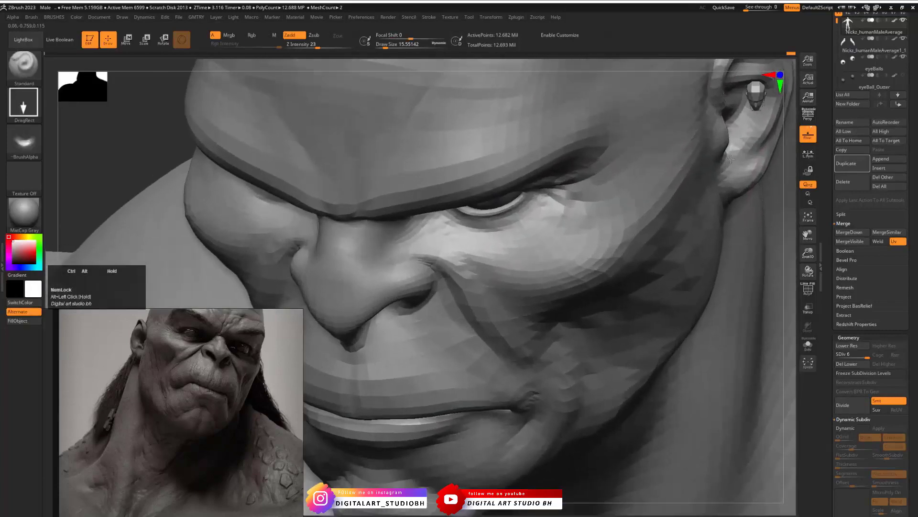
pyautogui.moveTo(789, 182); pyautogui.dragTo(673, 189)
pyautogui.click(24, 143)
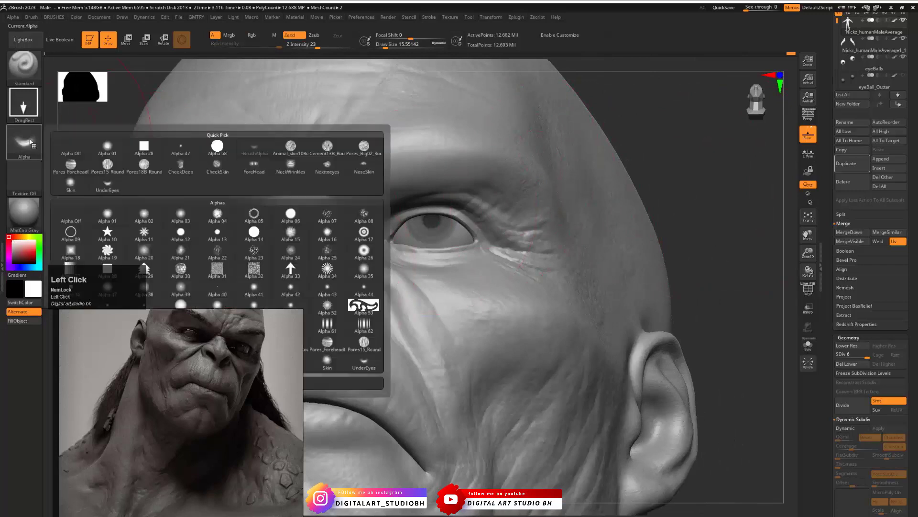
pyautogui.moveTo(431, 198)
pyautogui.mouseDown()
pyautogui.moveTo(428, 286)
pyautogui.moveTo(454, 279)
pyautogui.moveTo(438, 286)
pyautogui.moveTo(449, 306)
pyautogui.mouseUp()
pyautogui.moveTo(676, 163)
pyautogui.mouseDown()
pyautogui.moveTo(682, 188)
pyautogui.moveTo(503, 203)
pyautogui.moveTo(561, 229)
pyautogui.moveTo(659, 235)
pyautogui.mouseUp()
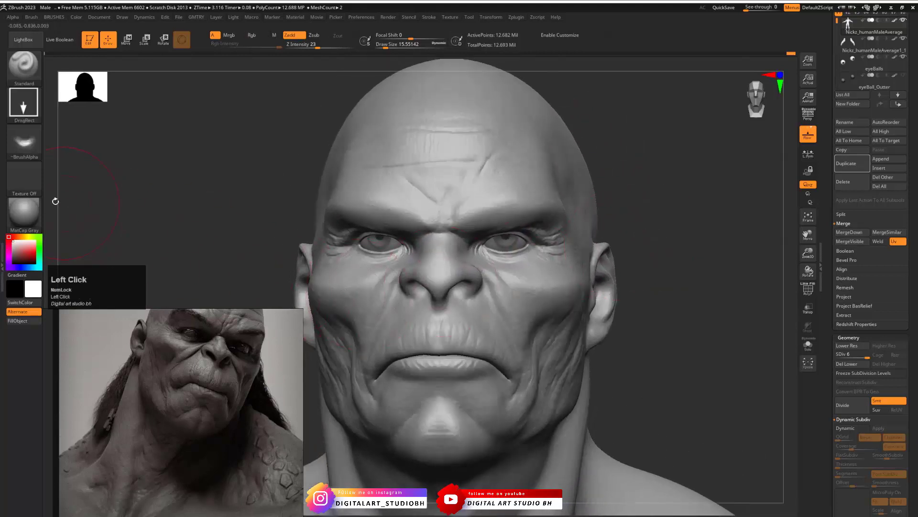
# - Load the NoseSkin alpha and try stamping its pore texture on the nose tip
pyautogui.click(24, 142)
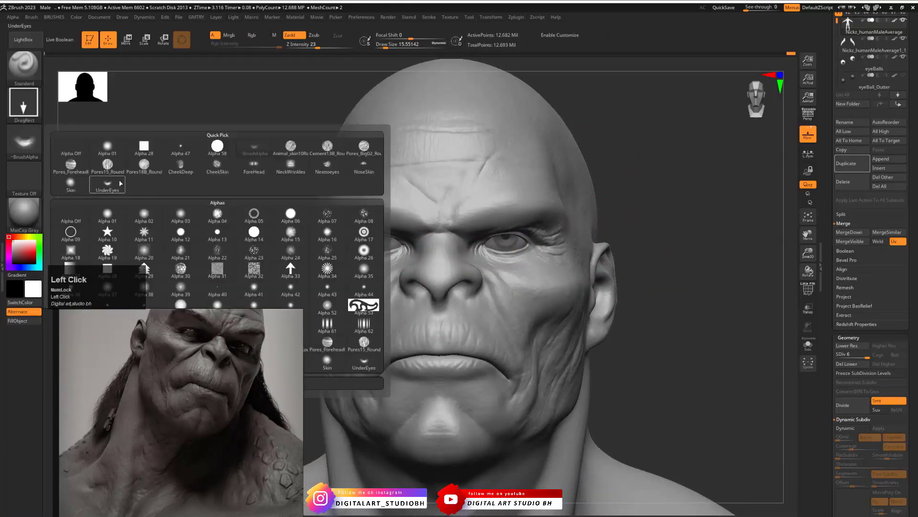
pyautogui.click(338, 154)
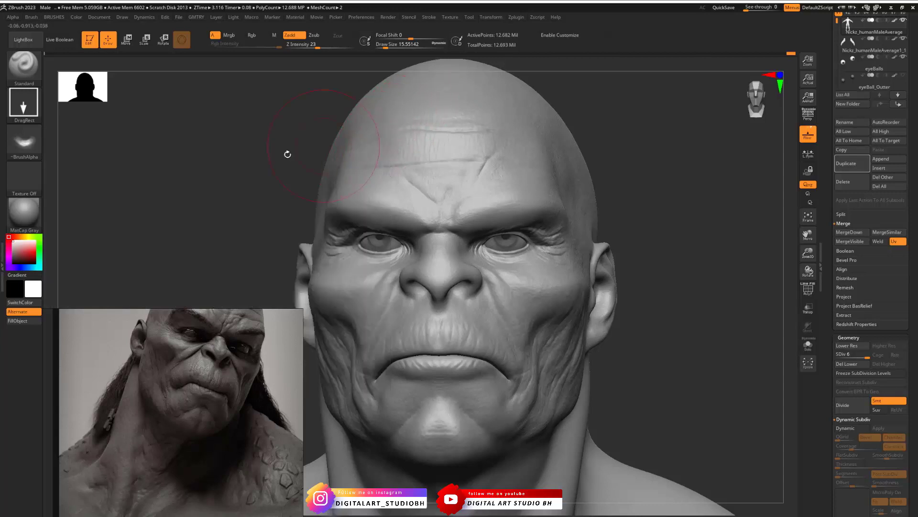
pyautogui.click(24, 142)
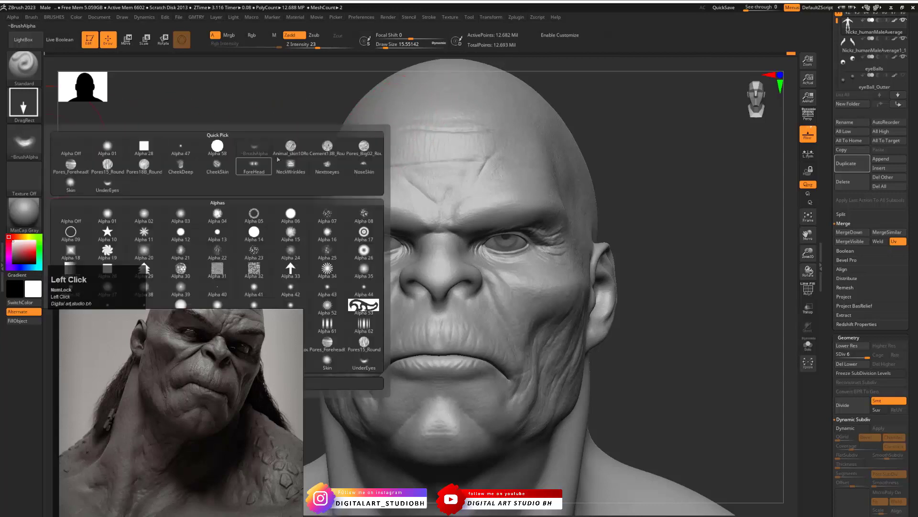
pyautogui.click(364, 165)
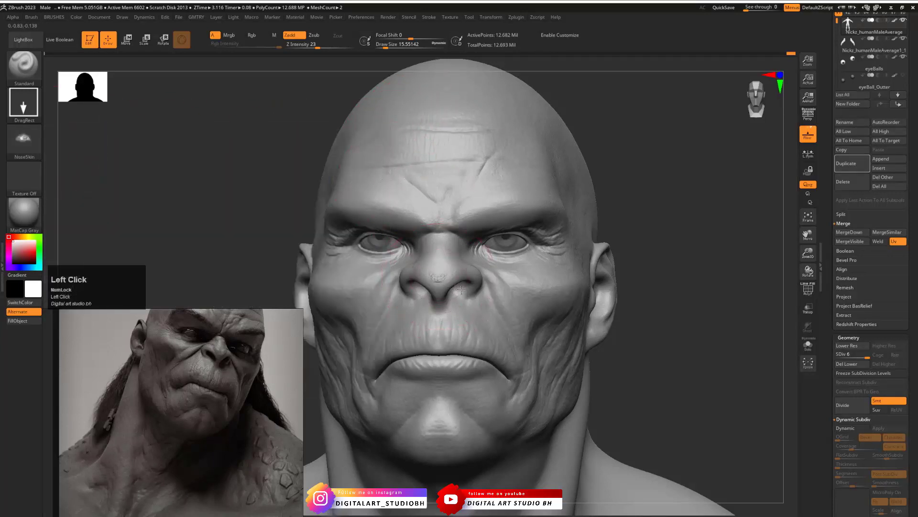
pyautogui.moveTo(461, 290)
pyautogui.mouseDown()
pyautogui.moveTo(481, 289)
pyautogui.moveTo(444, 282)
pyautogui.mouseUp()
pyautogui.hotkey('ctrl', 'z')
pyautogui.hotkey('ctrl', 'z')
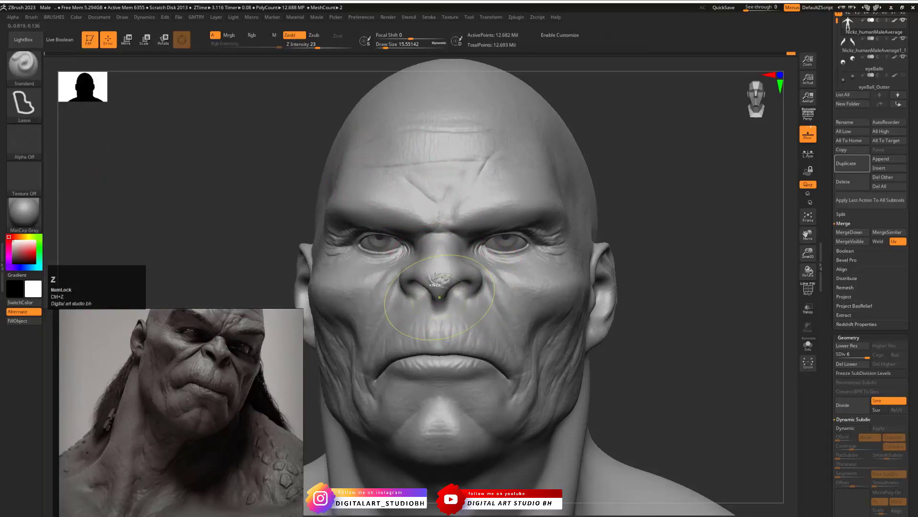
pyautogui.click(439, 282)
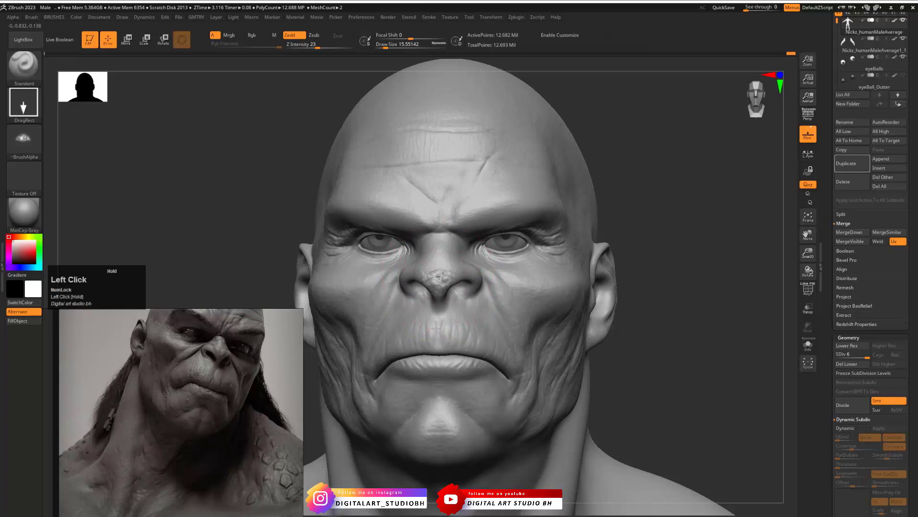
pyautogui.hotkey('ctrl', 'z')
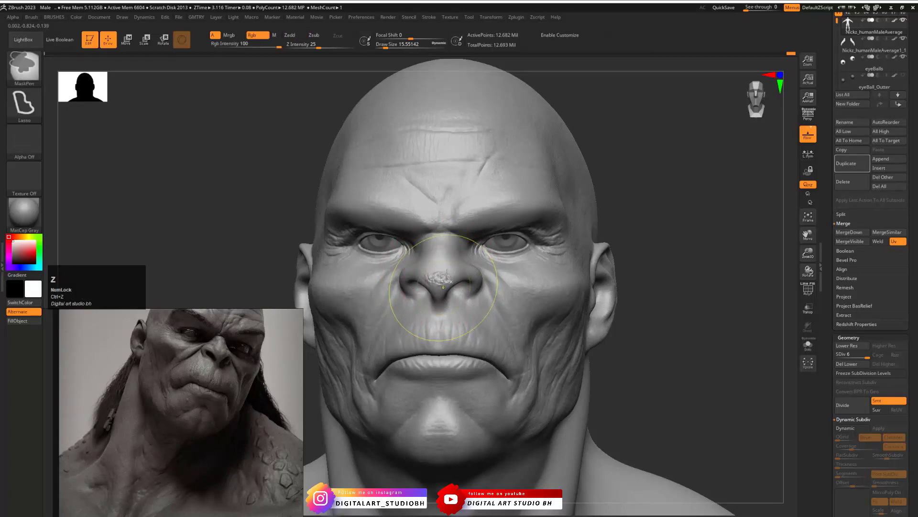
# - Set the Z Intensity to 8 and try a softer NoseSkin stamp on the nose tip
pyautogui.press('space')
pyautogui.moveTo(462, 302); pyautogui.dragTo(455, 302)
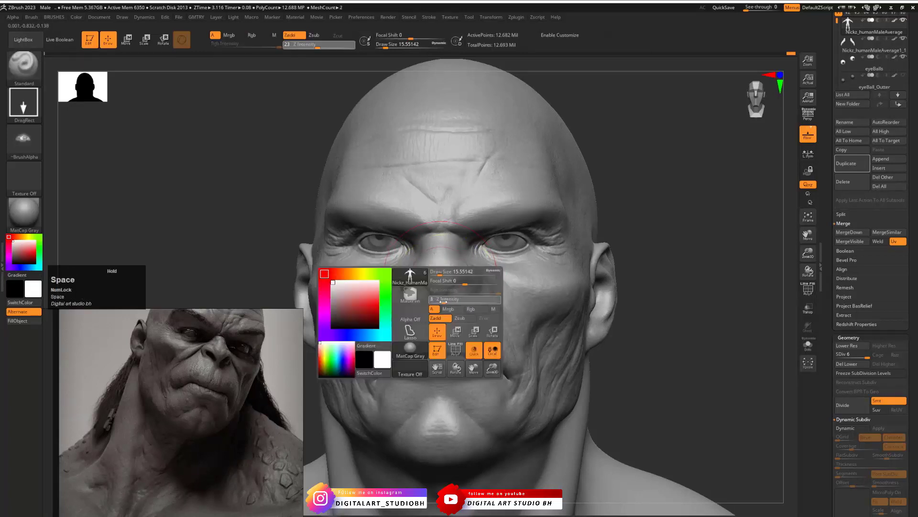
pyautogui.click(443, 319)
pyautogui.press('space')
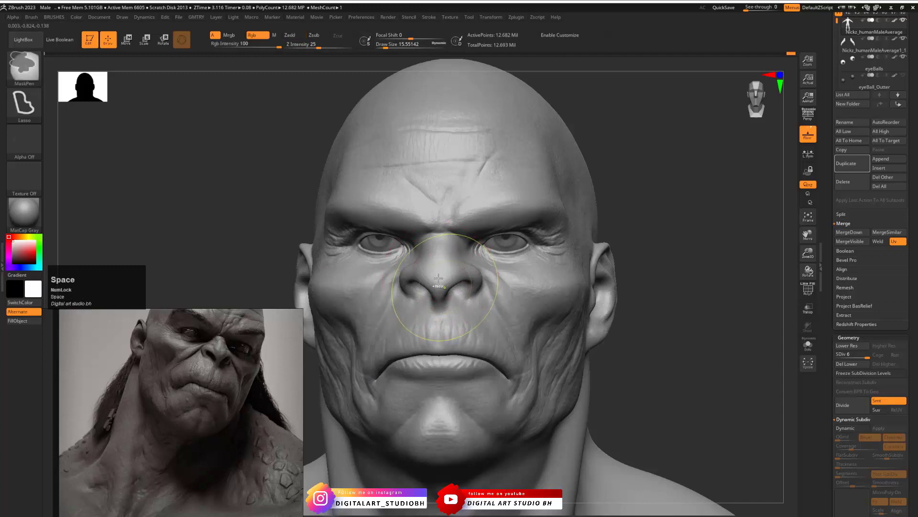
pyautogui.moveTo(456, 337); pyautogui.dragTo(460, 336)
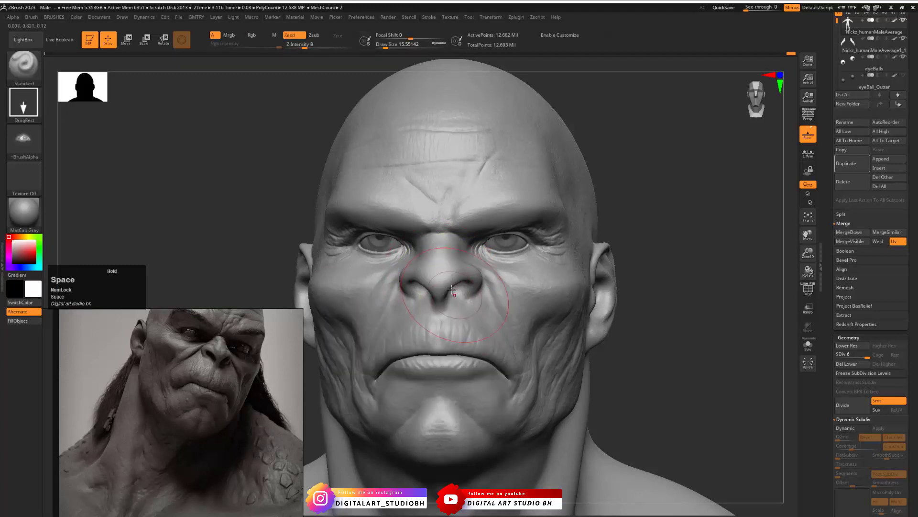
pyautogui.click(445, 306)
pyautogui.hotkey('ctrl', 'z')
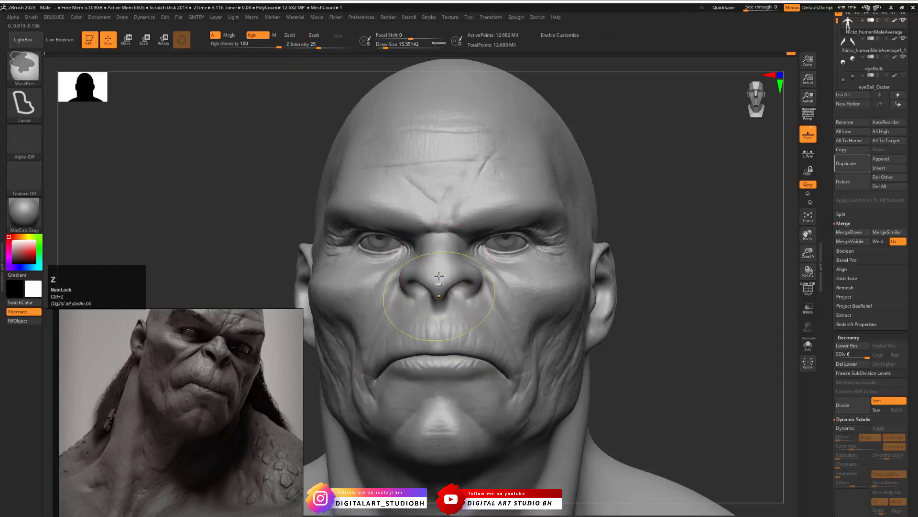
# - Set the Z Intensity to 11 and stamp the NoseSkin texture on the nose tip again
pyautogui.press('space')
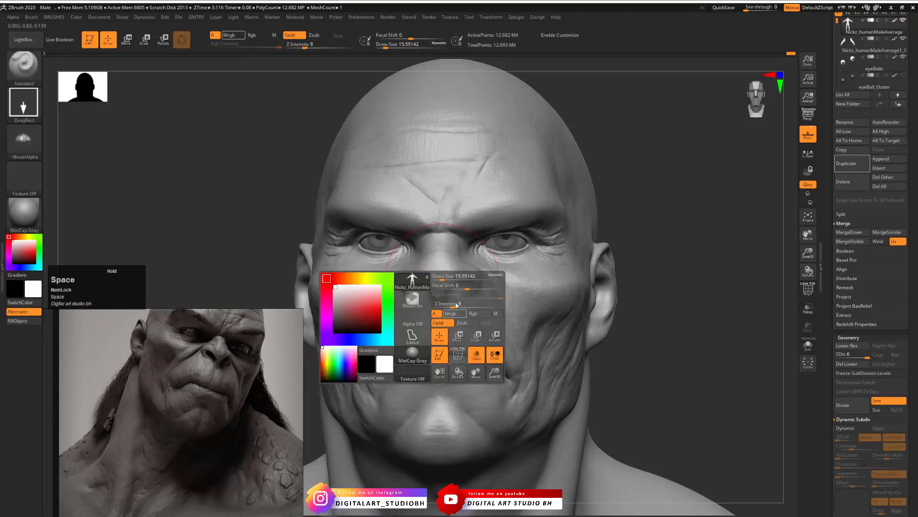
pyautogui.moveTo(457, 305); pyautogui.dragTo(462, 306)
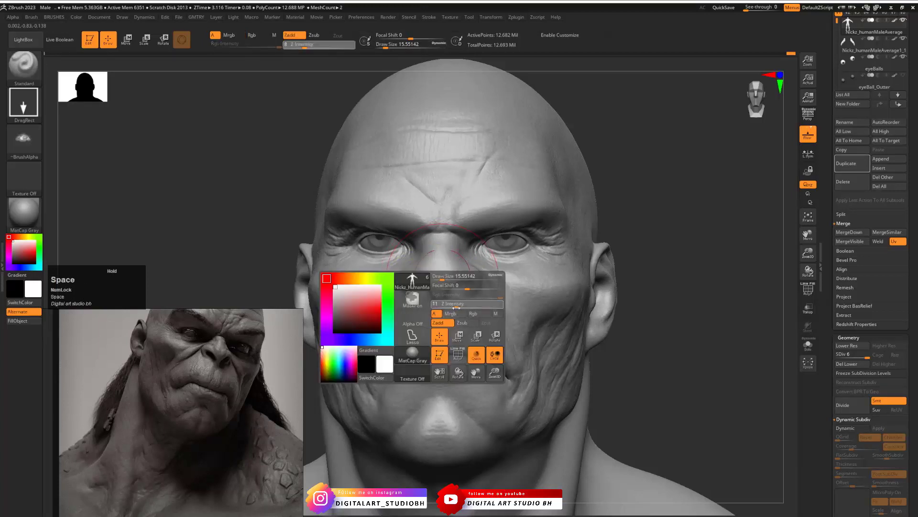
pyautogui.click(439, 298)
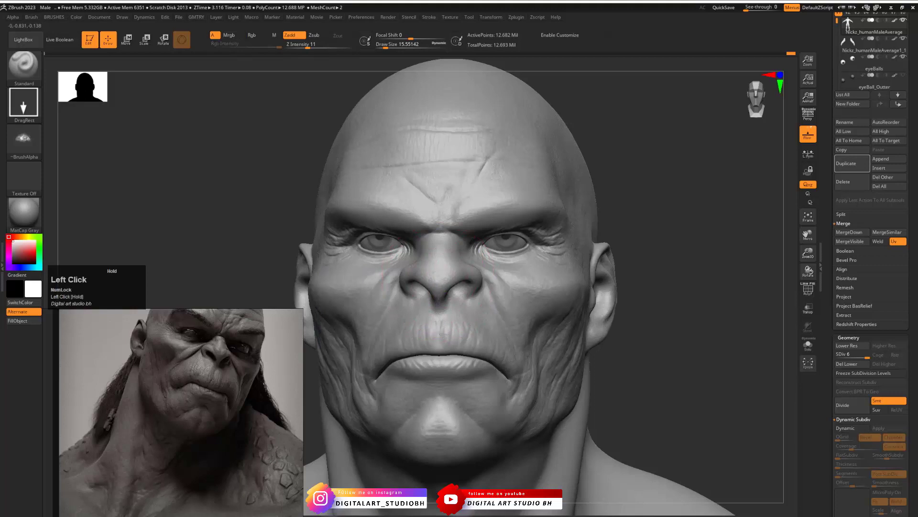
pyautogui.hotkey('ctrl', 'z')
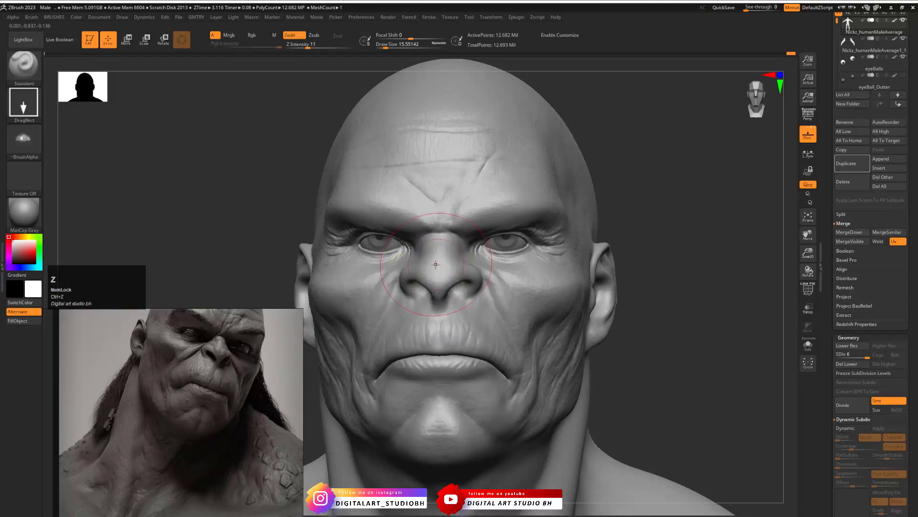
pyautogui.click(442, 297)
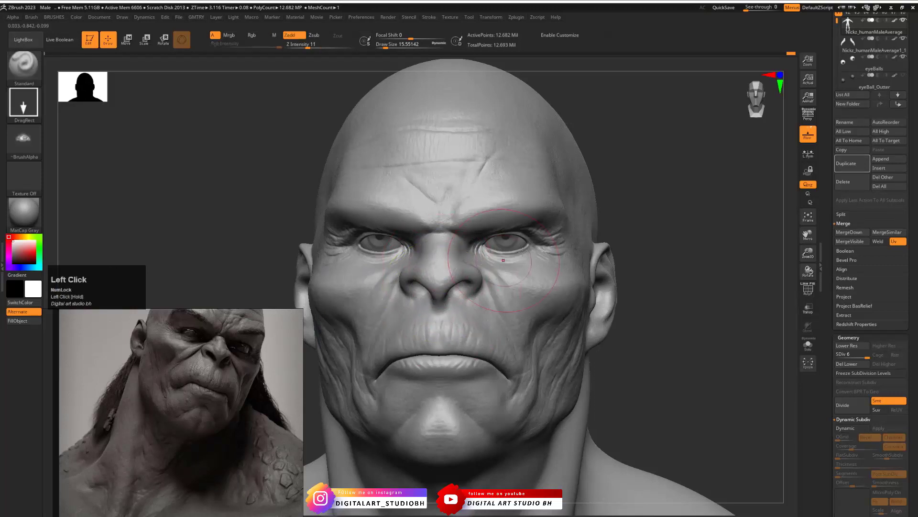
# - Switch to the DamStandard brush and try carving a vertical crease down the centre of the nose
pyautogui.keyDown('alt'); pyautogui.moveTo(663, 261); pyautogui.dragTo(701, 299); pyautogui.keyUp('alt')
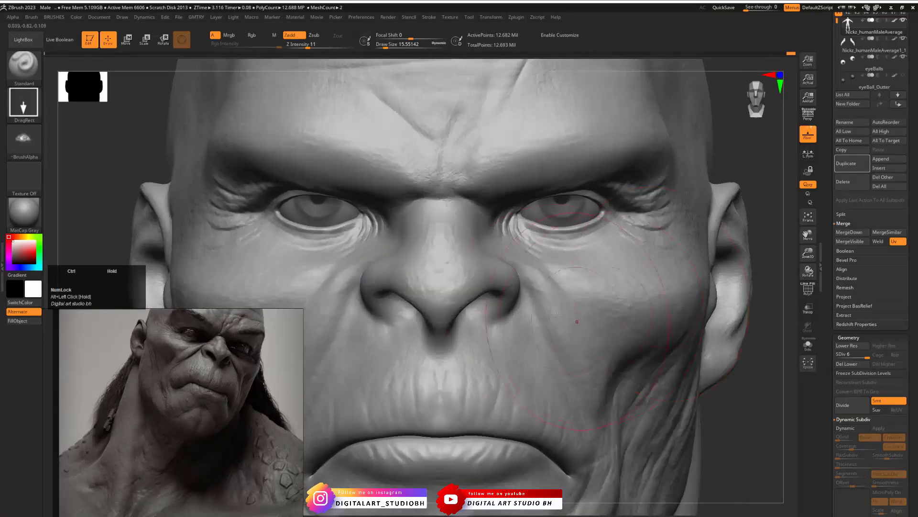
pyautogui.press('b')
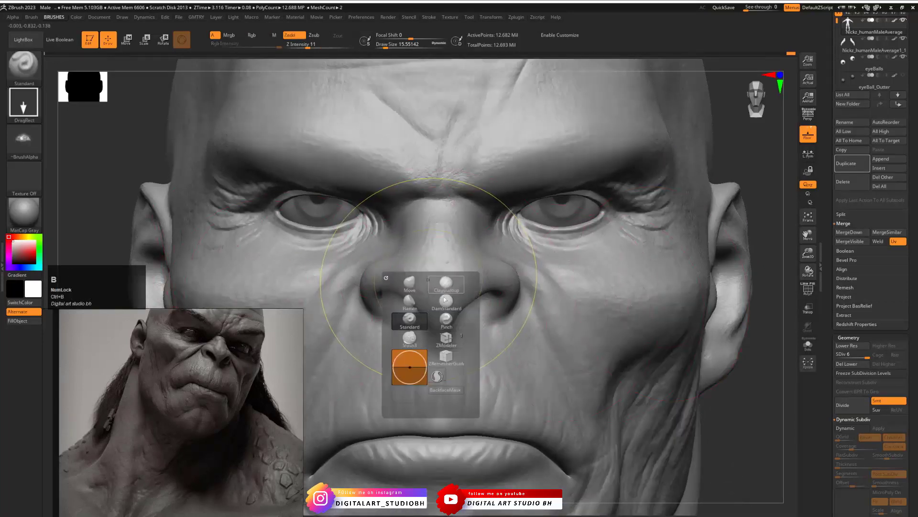
pyautogui.click(449, 304)
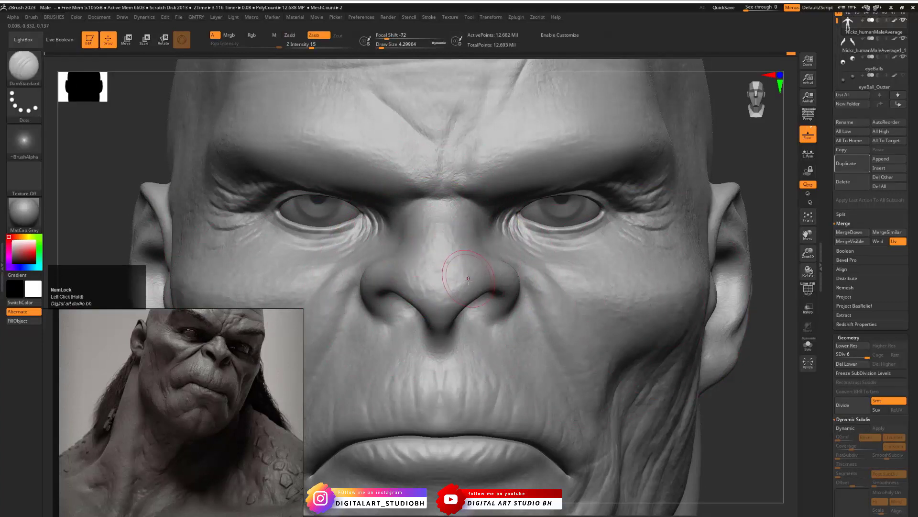
pyautogui.press('space')
pyautogui.click(448, 238)
pyautogui.moveTo(440, 317); pyautogui.dragTo(448, 230)
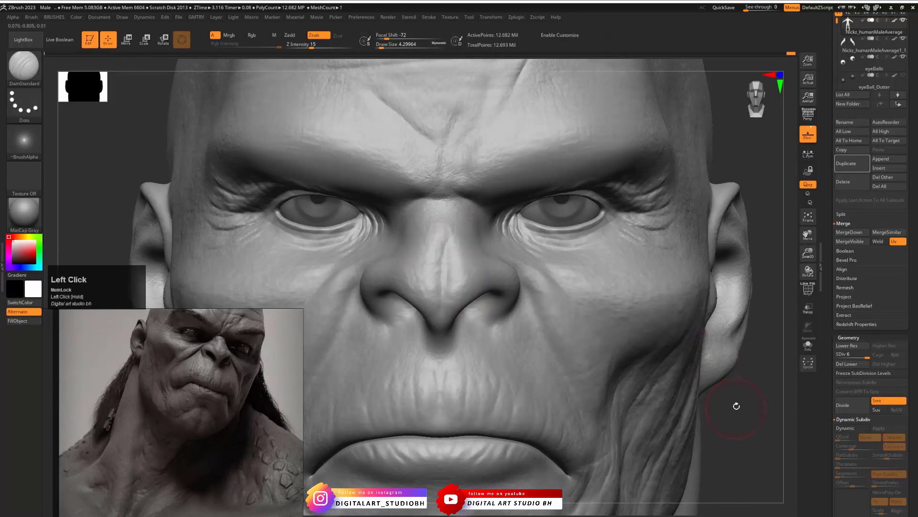
pyautogui.moveTo(737, 405); pyautogui.dragTo(639, 406)
pyautogui.moveTo(291, 243); pyautogui.dragTo(349, 205)
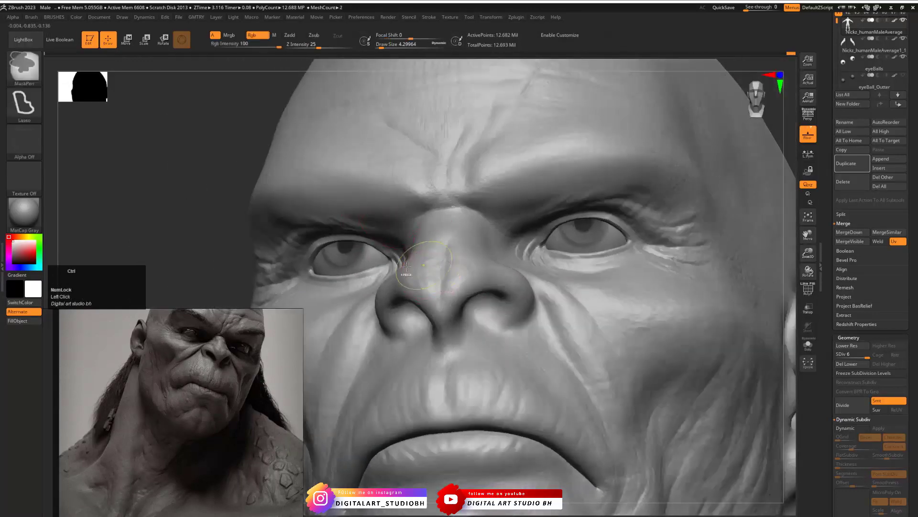
pyautogui.moveTo(228, 232); pyautogui.dragTo(292, 275)
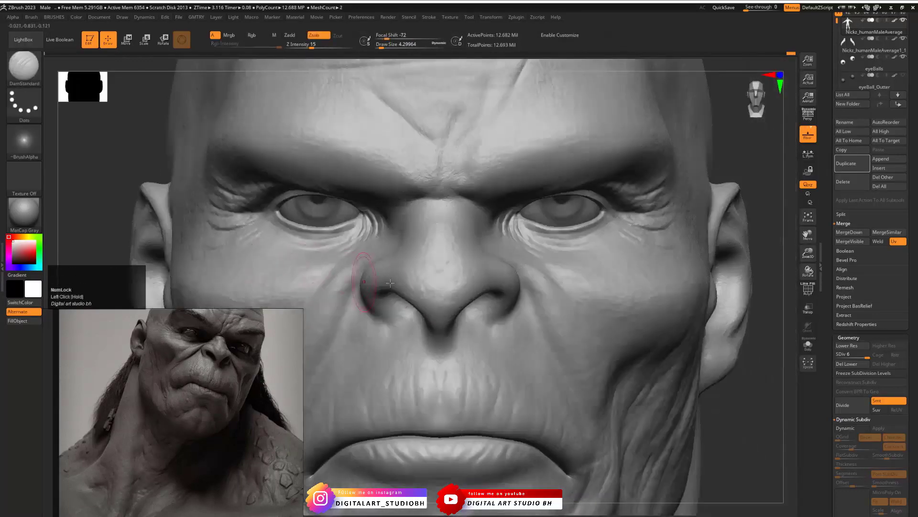
# - Lower the head mesh to subdivision level 4 and set the DamStandard focal shift to 0
pyautogui.moveTo(866, 356); pyautogui.dragTo(855, 356)
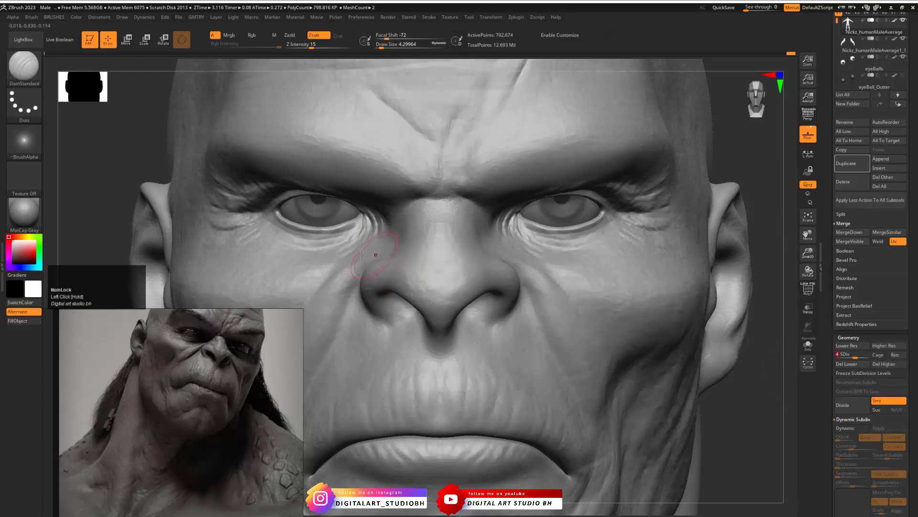
pyautogui.press('space')
pyautogui.moveTo(410, 276); pyautogui.dragTo(436, 280)
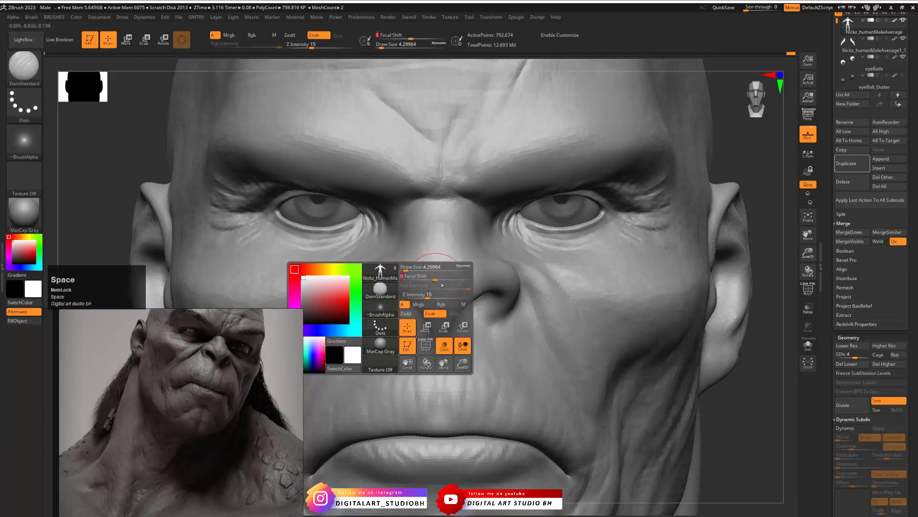
pyautogui.click(404, 276)
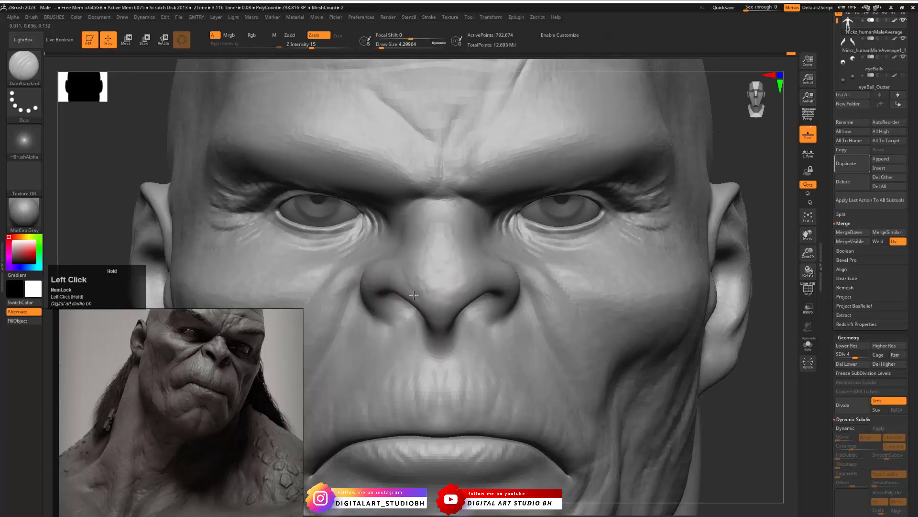
# - Set the Z Intensity to 5 and undo the last stroke on the nose
pyautogui.press('space')
pyautogui.moveTo(450, 325); pyautogui.dragTo(436, 326)
pyautogui.click(406, 282)
pyautogui.hotkey('ctrl', 'z')
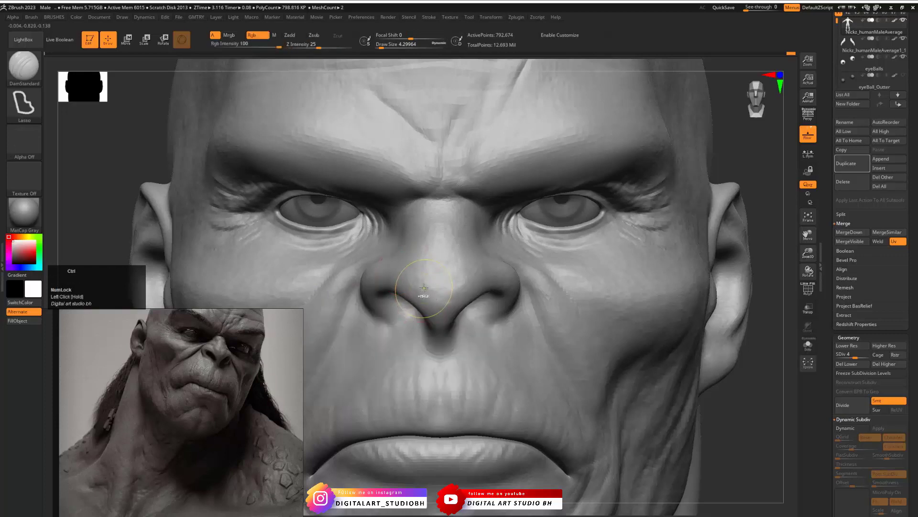
# - Load Alpha 47 for the DamStandard brush and carve fine creases on the nose tip
pyautogui.press('space')
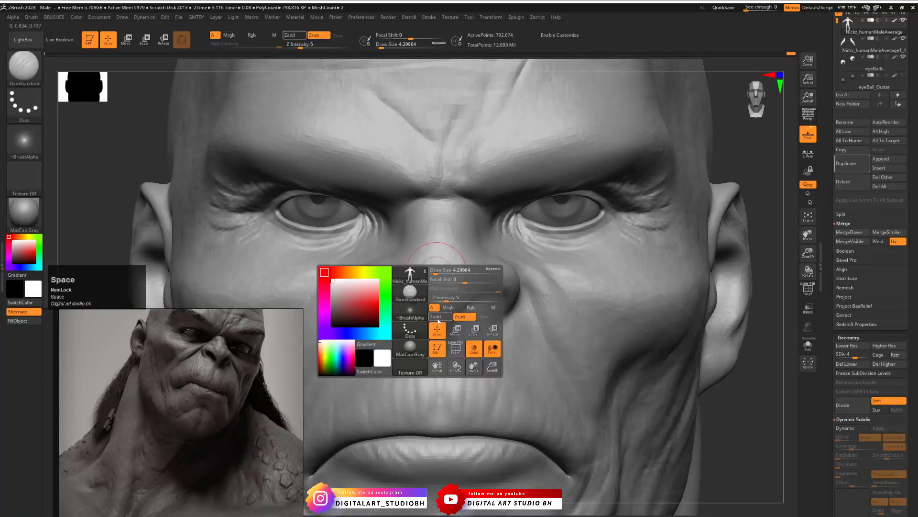
pyautogui.click(414, 298)
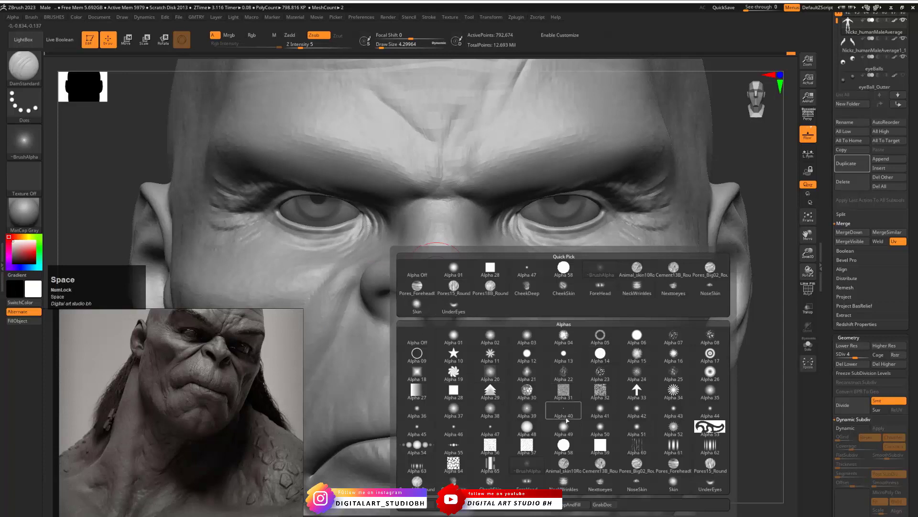
pyautogui.click(23, 140)
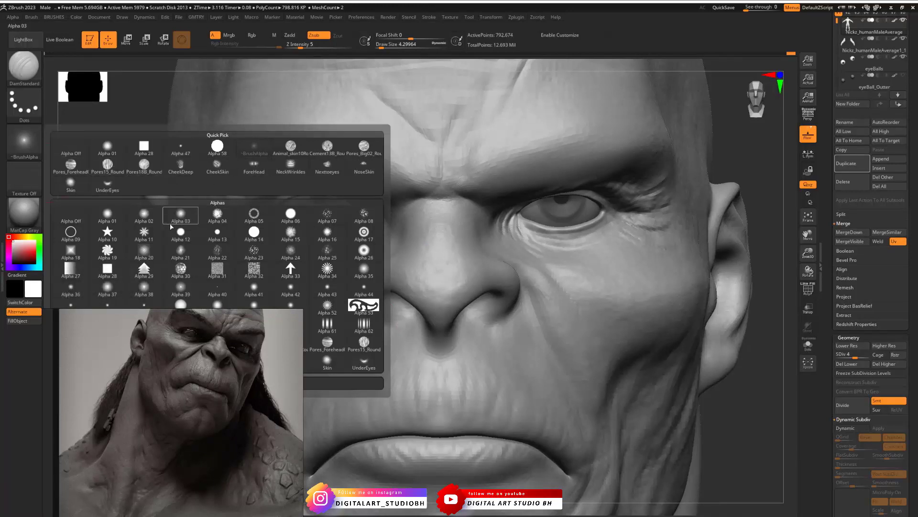
pyautogui.click(181, 147)
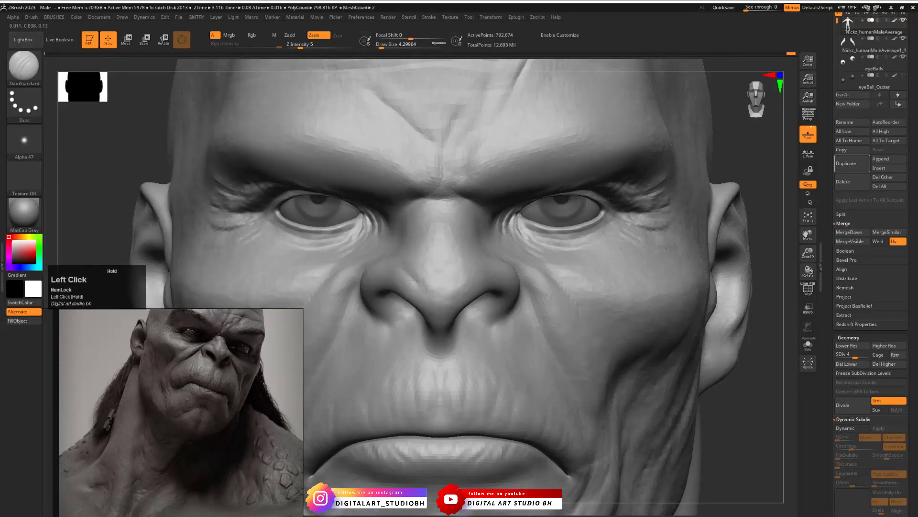
pyautogui.moveTo(437, 271); pyautogui.dragTo(440, 292)
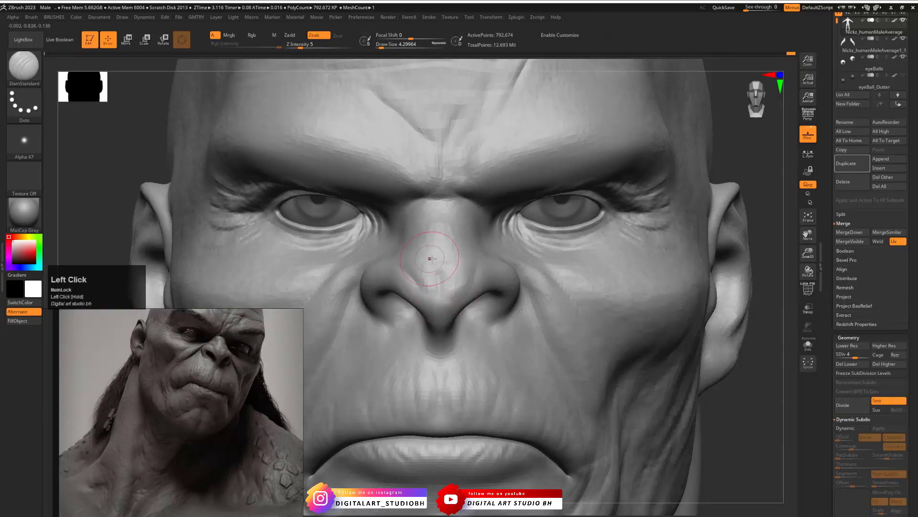
pyautogui.press('1')
pyautogui.click(428, 262)
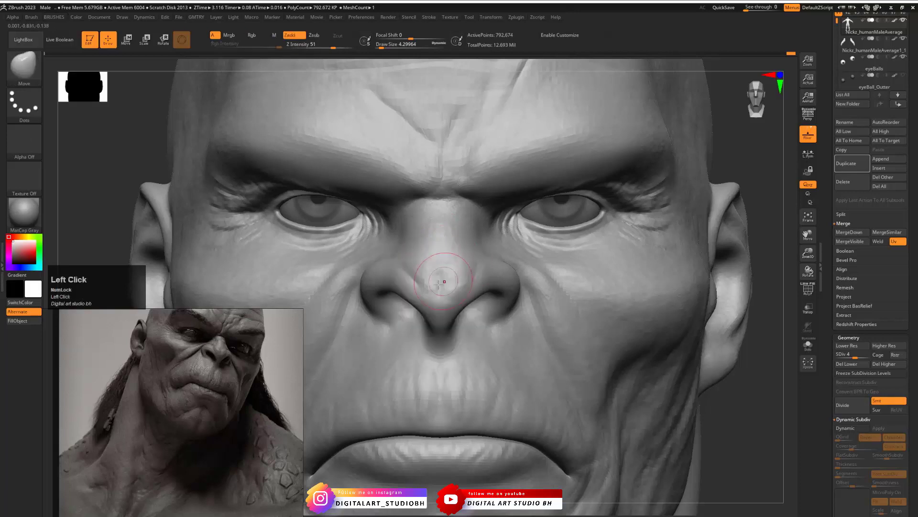
# - Lower the mesh to subdivision level 3 and reshape the nostril wings with the Move brush
pyautogui.hotkey('shift', 'd')
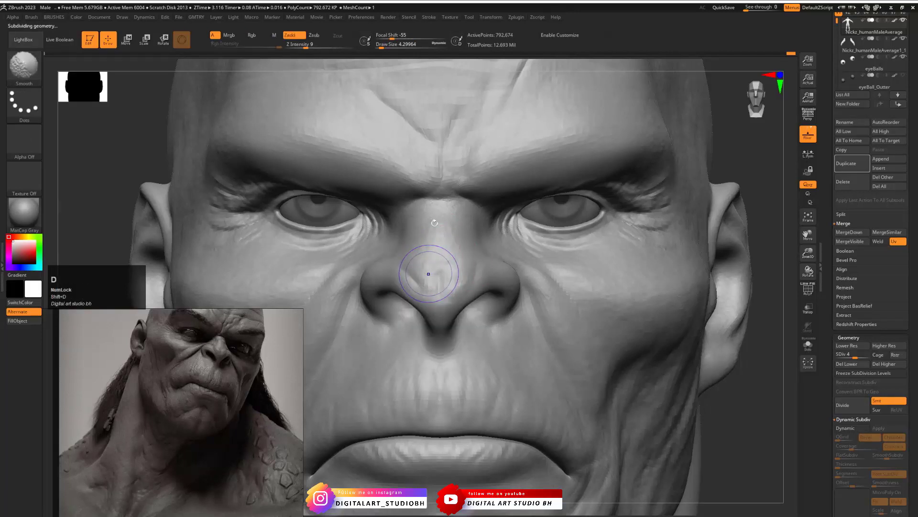
pyautogui.hotkey('shift', 'd')
pyautogui.moveTo(415, 260)
pyautogui.keyDown('alt'); pyautogui.mouseDown()
pyautogui.moveTo(420, 268)
pyautogui.moveTo(460, 261)
pyautogui.moveTo(456, 287)
pyautogui.moveTo(412, 270)
pyautogui.mouseUp(); pyautogui.keyUp('alt')
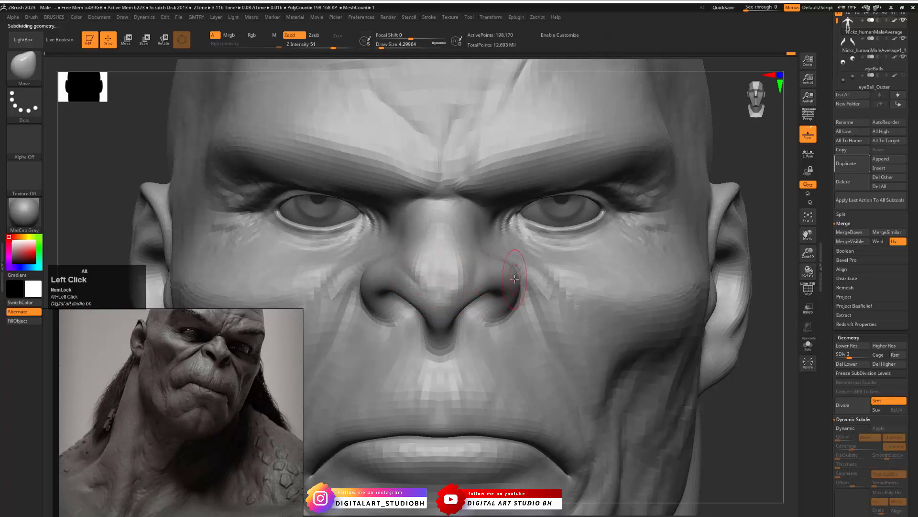
pyautogui.hotkey('ctrl', 'z')
pyautogui.keyDown('alt'); pyautogui.moveTo(496, 278); pyautogui.dragTo(510, 276); pyautogui.keyUp('alt')
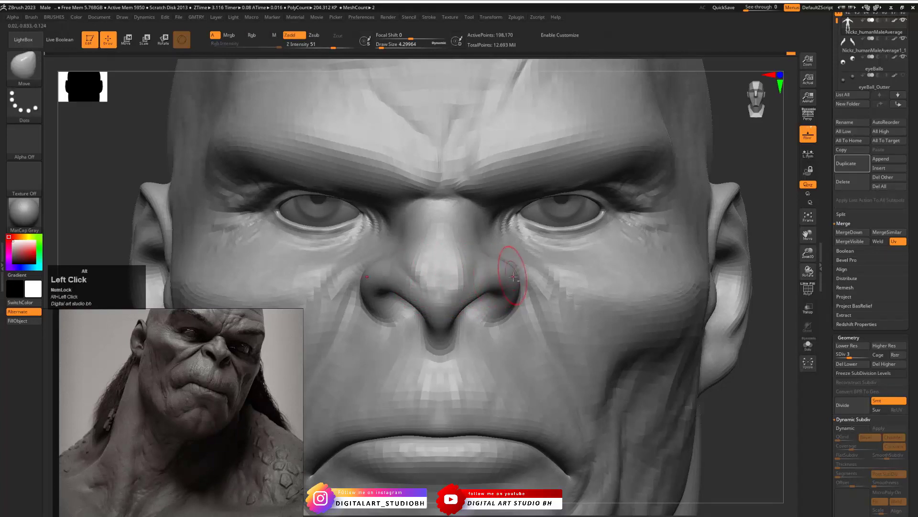
# - Tighten the nostril rims and wing creases with the Pinch brush at a draw size of about 2.19
pyautogui.moveTo(768, 405); pyautogui.dragTo(598, 363)
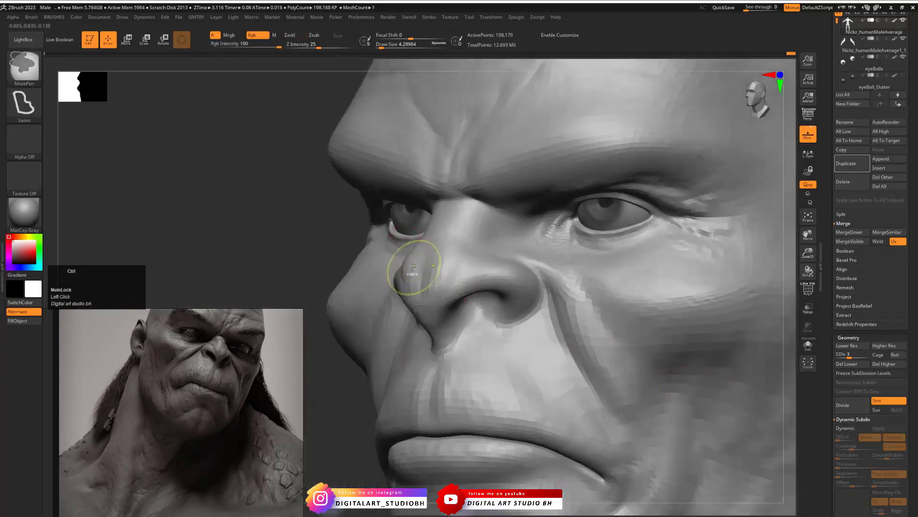
pyautogui.press('b')
pyautogui.click(432, 305)
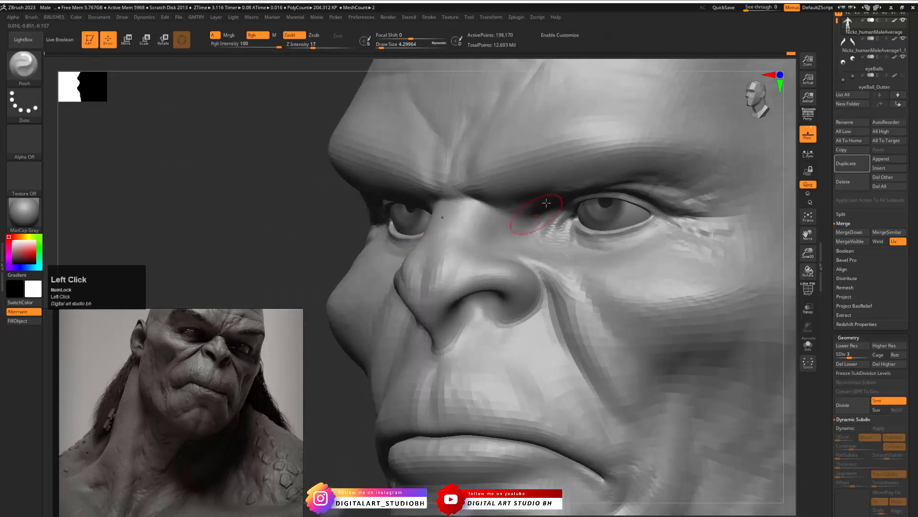
pyautogui.press('s')
pyautogui.moveTo(477, 279); pyautogui.dragTo(474, 279)
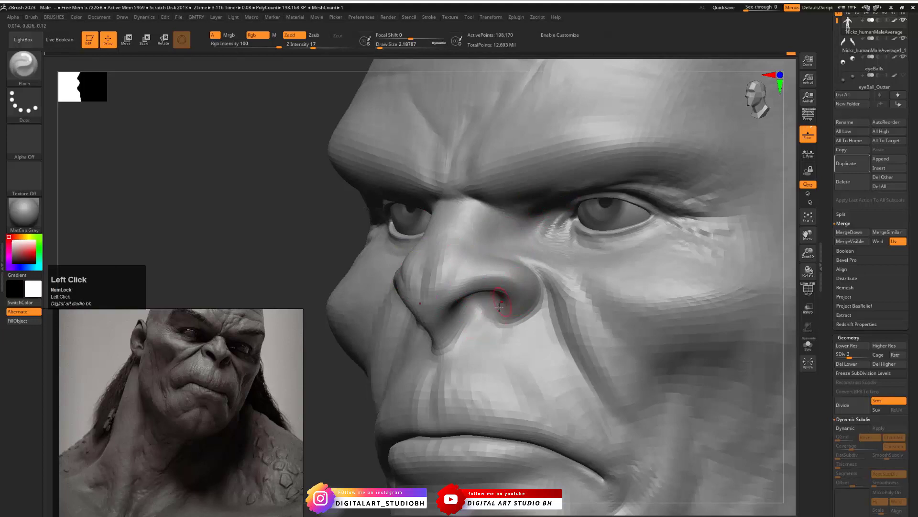
pyautogui.moveTo(323, 212); pyautogui.dragTo(354, 216)
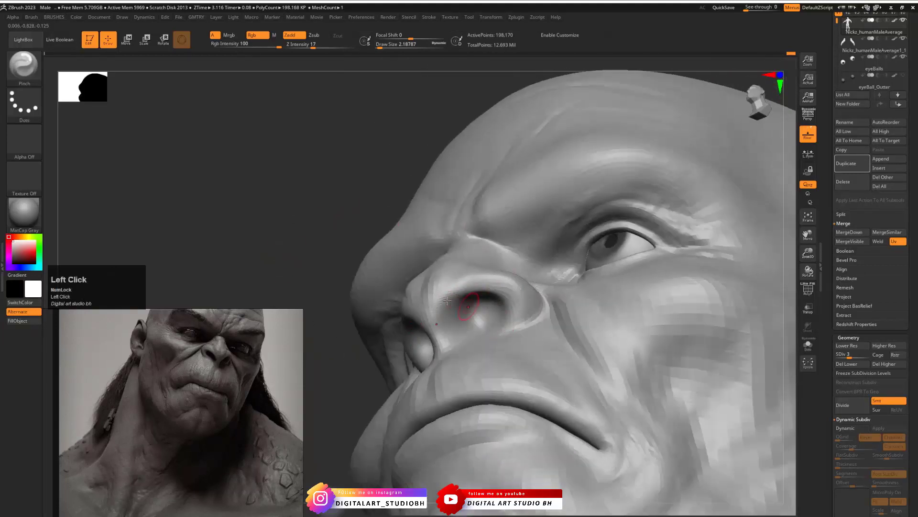
pyautogui.moveTo(447, 300); pyautogui.dragTo(358, 287)
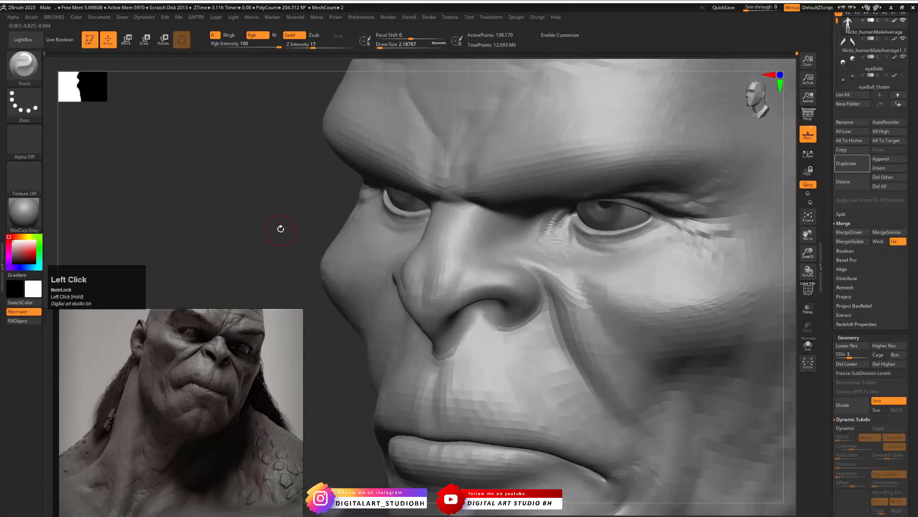
pyautogui.moveTo(280, 229); pyautogui.dragTo(560, 288)
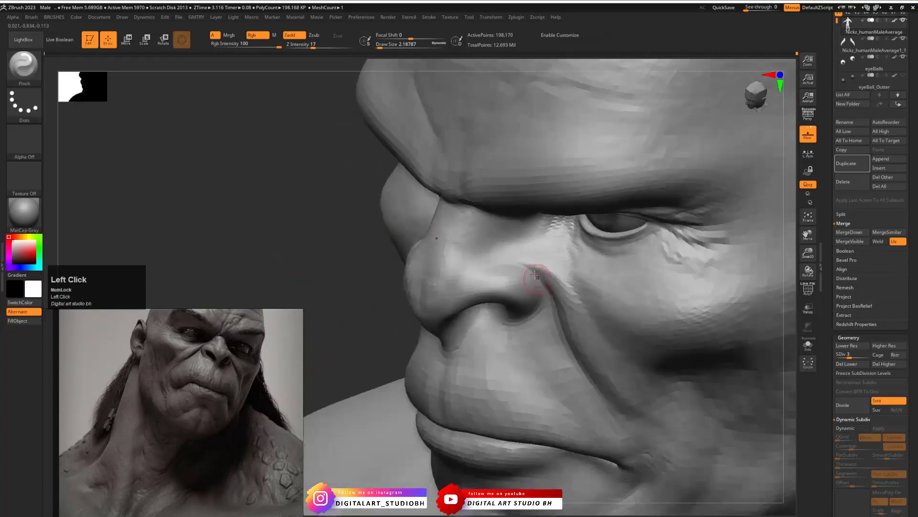
# - Sharpen the edge of the upper lip with the Pinch brush
pyautogui.moveTo(334, 269); pyautogui.dragTo(400, 269)
pyautogui.keyDown('alt'); pyautogui.moveTo(770, 178); pyautogui.dragTo(570, 287); pyautogui.keyUp('alt')
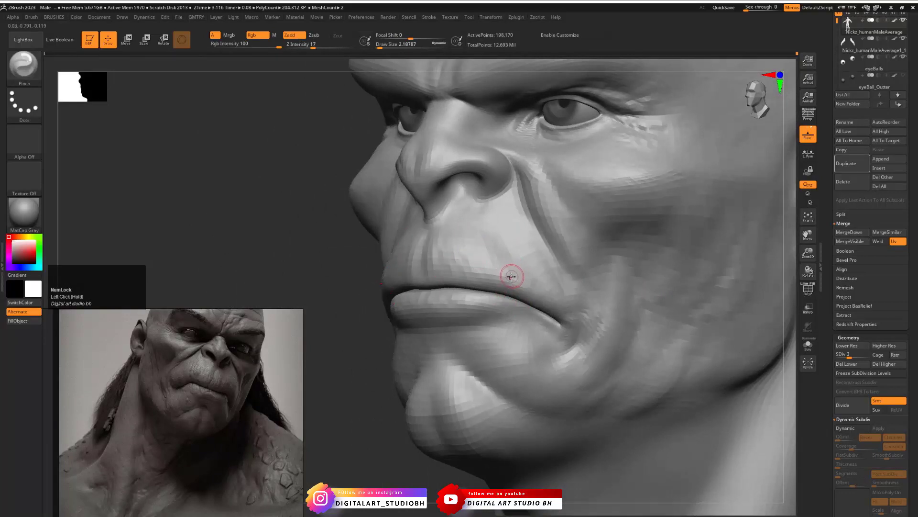
pyautogui.moveTo(261, 266)
pyautogui.mouseDown()
pyautogui.moveTo(295, 250)
pyautogui.moveTo(346, 272)
pyautogui.mouseUp()
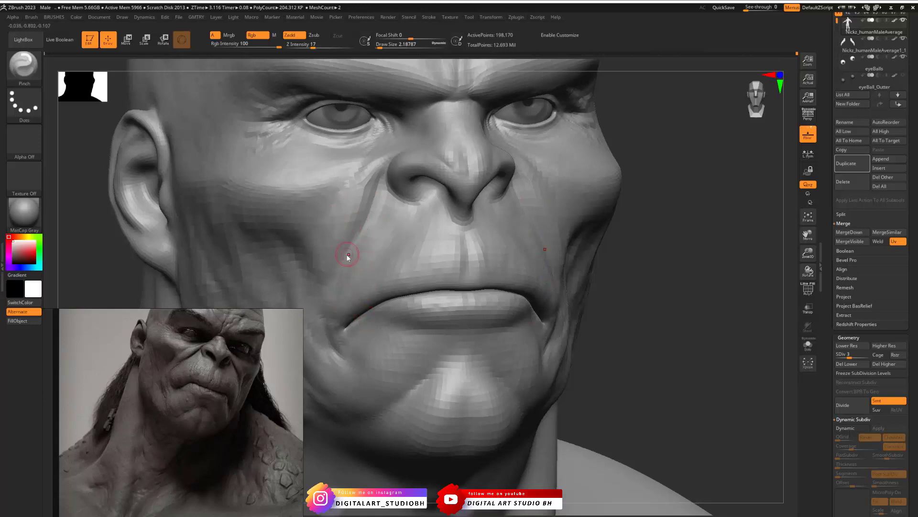
# - Reshape the cheeks and folds beside the mouth with the Move brush at a draw size of about 11.69
pyautogui.press('s')
pyautogui.moveTo(346, 257)
pyautogui.mouseDown()
pyautogui.moveTo(354, 257)
pyautogui.moveTo(333, 257)
pyautogui.moveTo(316, 237)
pyautogui.moveTo(342, 205)
pyautogui.mouseUp()
pyautogui.press('s')
pyautogui.press('b')
pyautogui.click(320, 242)
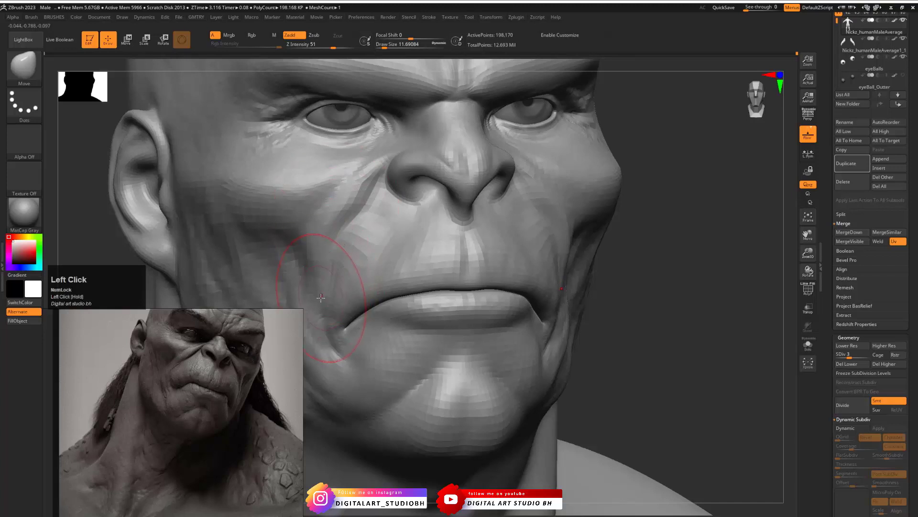
pyautogui.moveTo(321, 297); pyautogui.dragTo(300, 298)
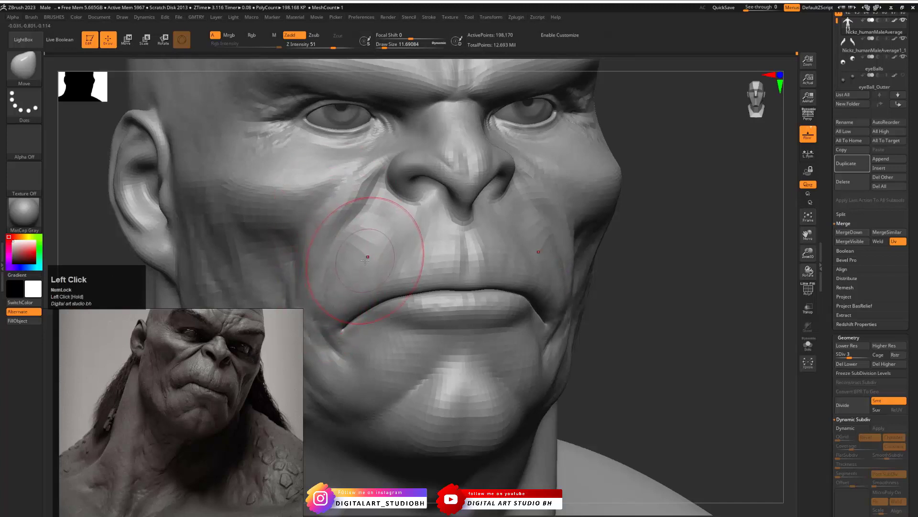
pyautogui.press('s')
pyautogui.moveTo(367, 257)
pyautogui.mouseDown()
pyautogui.moveTo(395, 253)
pyautogui.moveTo(363, 274)
pyautogui.mouseUp()
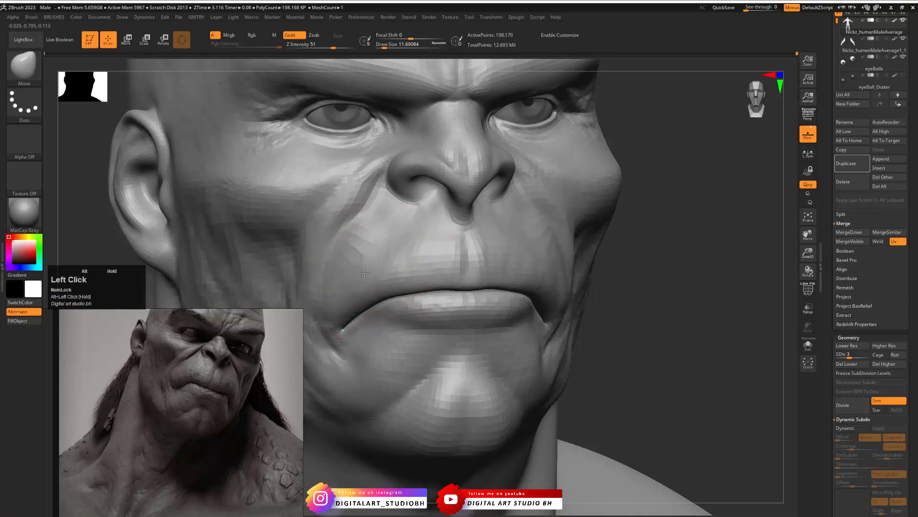
# - Adjust the upper lip and muzzle profile from the side with the Move brush at a draw size of about 8.42
pyautogui.moveTo(614, 279); pyautogui.dragTo(652, 283)
pyautogui.moveTo(340, 258); pyautogui.dragTo(367, 266)
pyautogui.press('s')
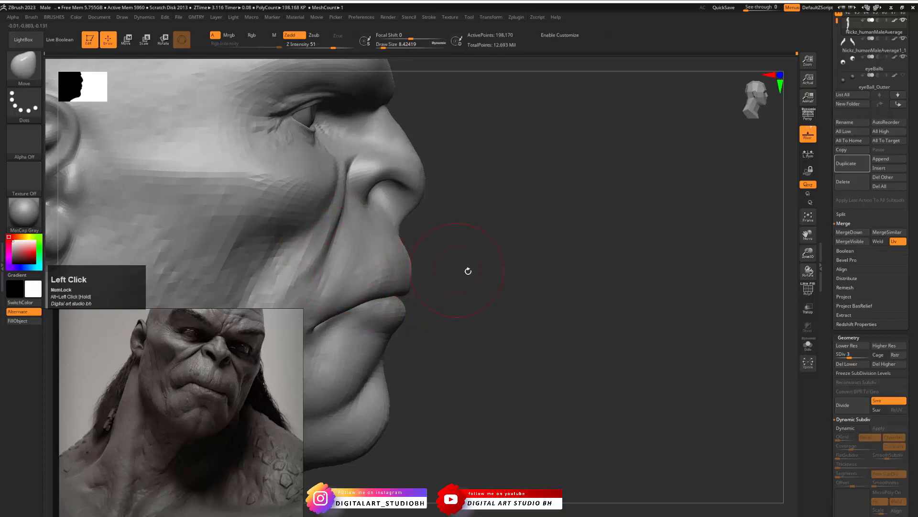
pyautogui.keyDown('shift'); pyautogui.moveTo(519, 272); pyautogui.dragTo(475, 257); pyautogui.keyUp('shift')
pyautogui.keyDown('ctrl'); pyautogui.keyDown('alt'); pyautogui.moveTo(694, 284); pyautogui.dragTo(605, 307); pyautogui.keyUp('alt'); pyautogui.keyUp('ctrl')
pyautogui.moveTo(330, 268)
pyautogui.mouseDown()
pyautogui.moveTo(308, 273)
pyautogui.moveTo(480, 280)
pyautogui.mouseUp()
# - Reduce the Move brush draw size to about 3.67 and refine the fold running from the nose to the mouth
pyautogui.press('s')
pyautogui.moveTo(360, 277); pyautogui.dragTo(355, 278)
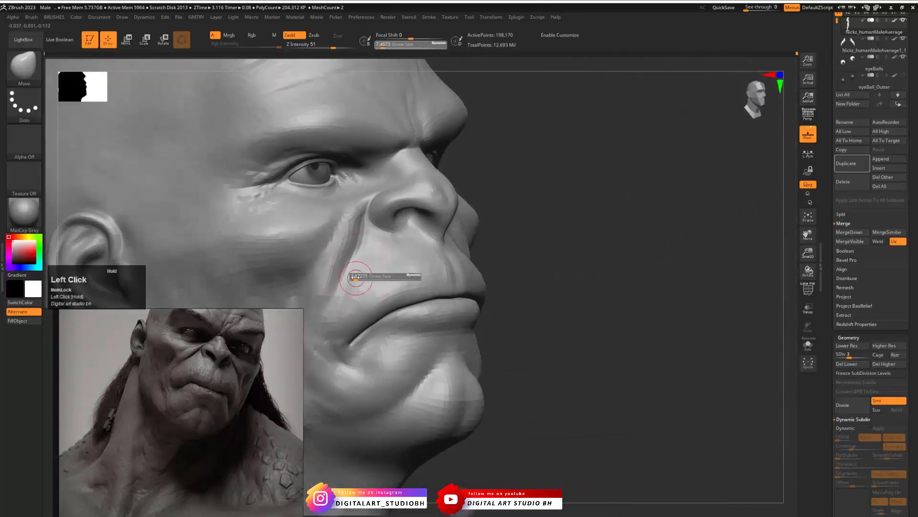
pyautogui.moveTo(576, 264)
pyautogui.mouseDown()
pyautogui.moveTo(630, 273)
pyautogui.moveTo(611, 304)
pyautogui.moveTo(646, 298)
pyautogui.mouseUp()
pyautogui.moveTo(742, 206)
pyautogui.mouseDown()
pyautogui.moveTo(730, 195)
pyautogui.moveTo(725, 203)
pyautogui.mouseUp()
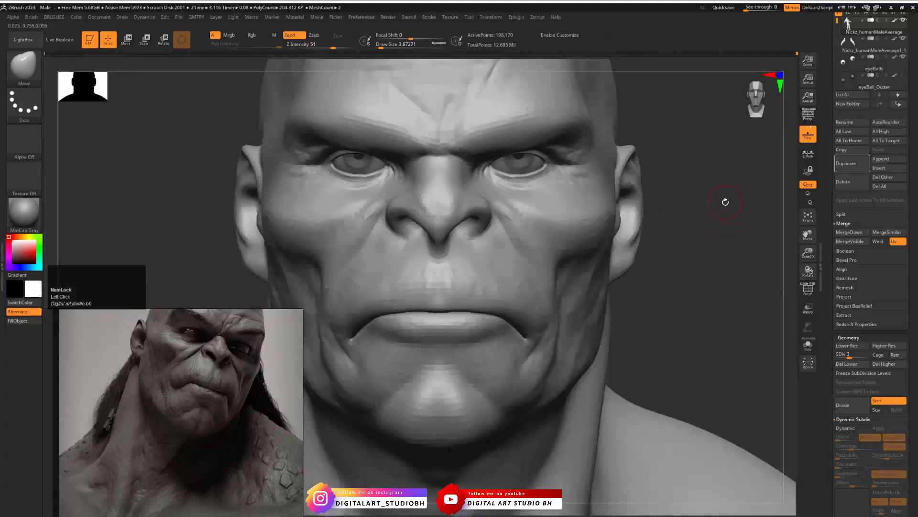
# - Inspect the head from both sides at subdivision level 6 and return it to level 3
pyautogui.moveTo(853, 356); pyautogui.dragTo(874, 356)
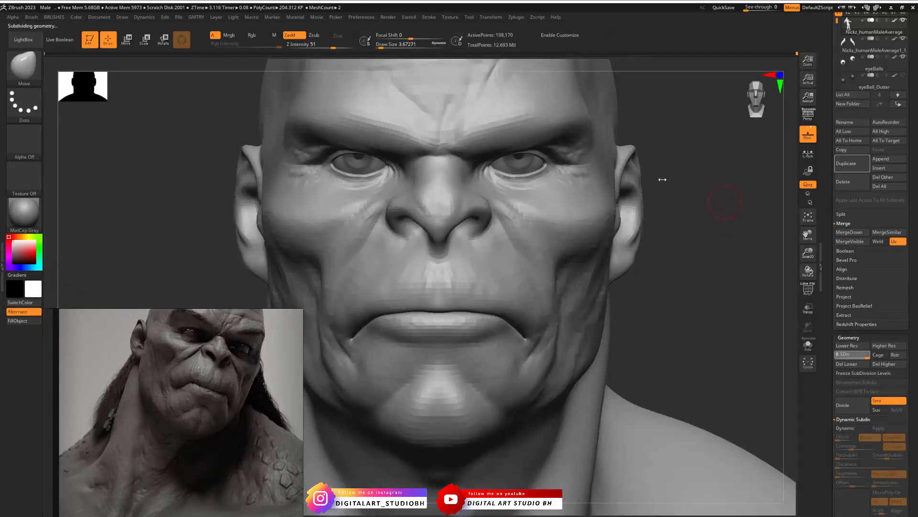
pyautogui.moveTo(673, 296); pyautogui.dragTo(649, 294)
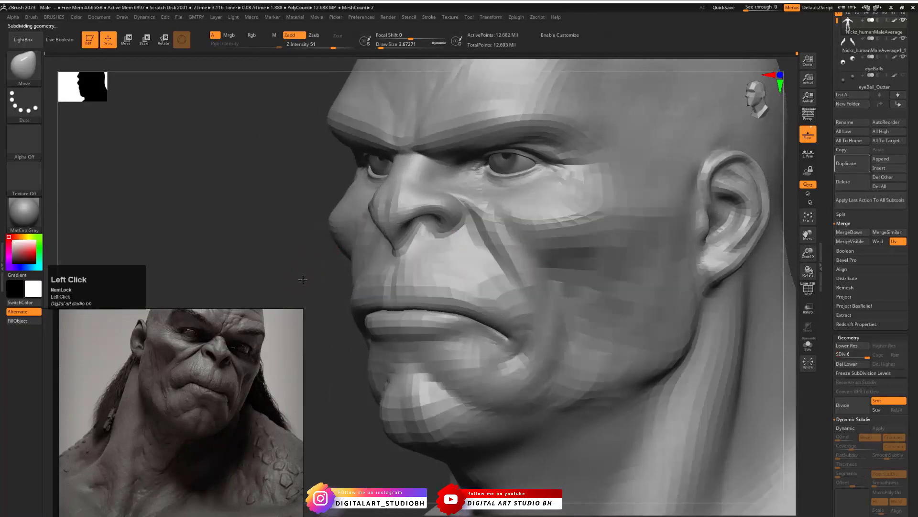
pyautogui.moveTo(310, 264); pyautogui.dragTo(379, 243)
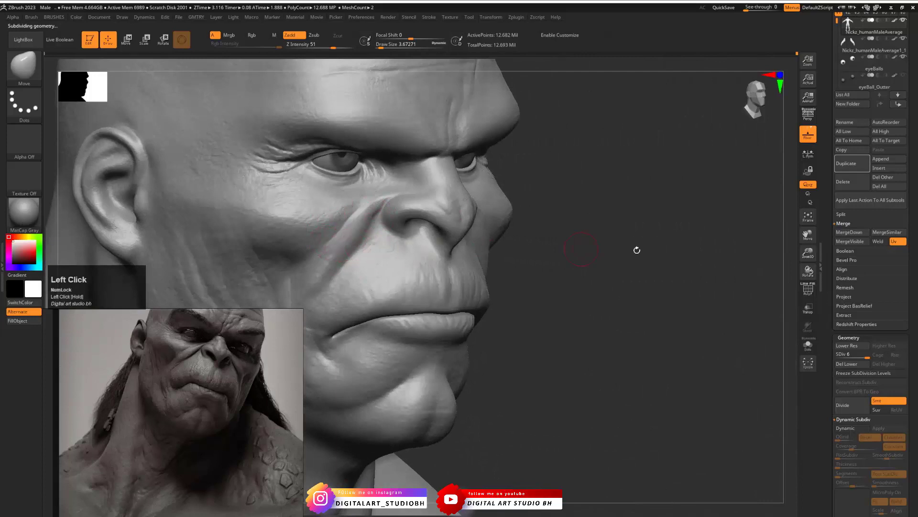
pyautogui.moveTo(859, 354); pyautogui.dragTo(851, 355)
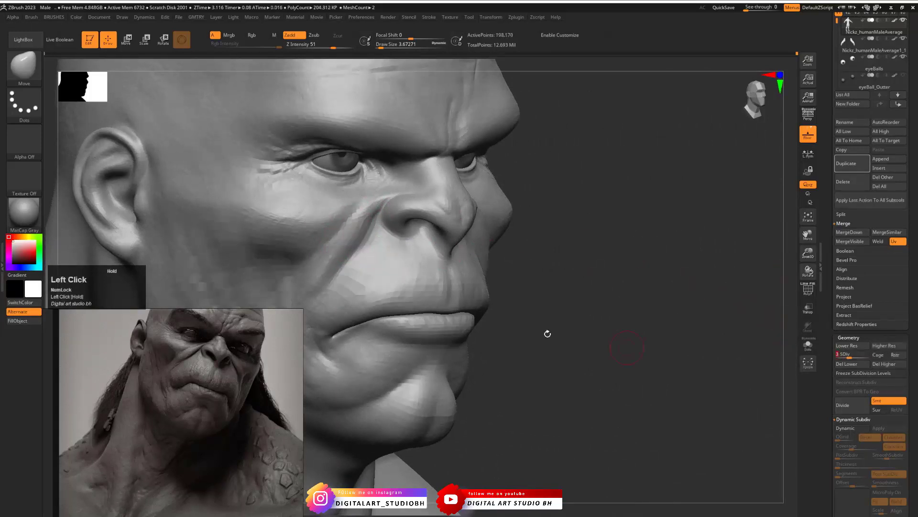
# - Build up the nasolabial folds beside the nose with the ClayBuildup brush at Z Intensity 6
pyautogui.press('b')
pyautogui.click(419, 229)
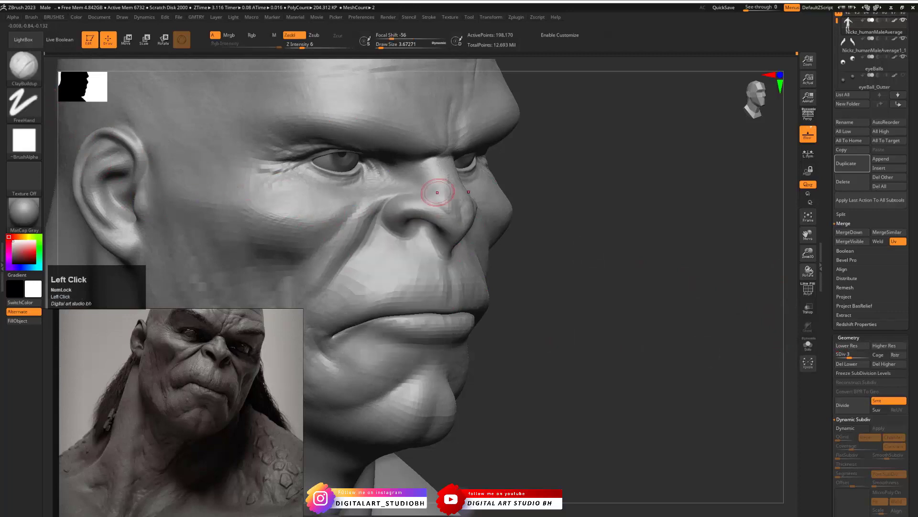
pyautogui.moveTo(344, 244); pyautogui.dragTo(317, 282)
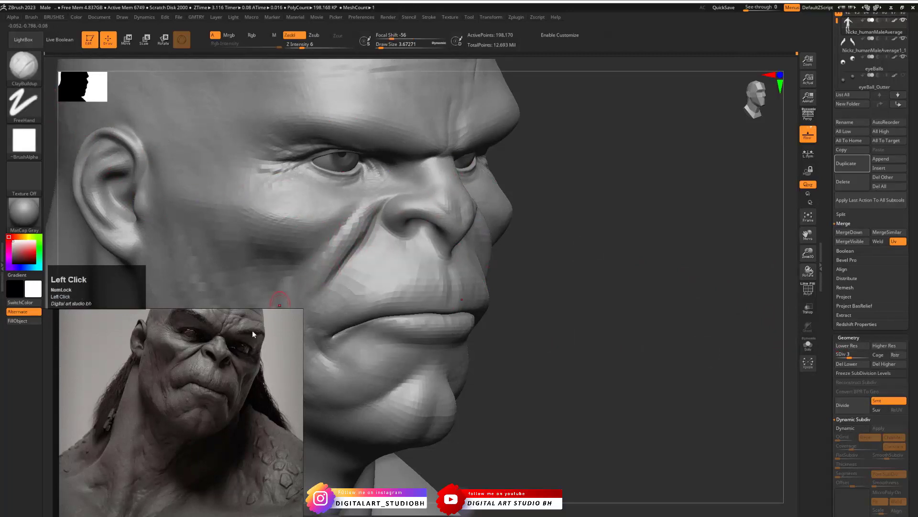
pyautogui.moveTo(350, 244)
pyautogui.mouseDown()
pyautogui.moveTo(354, 231)
pyautogui.moveTo(314, 274)
pyautogui.moveTo(355, 220)
pyautogui.mouseUp()
pyautogui.moveTo(586, 281)
pyautogui.mouseDown()
pyautogui.moveTo(478, 286)
pyautogui.moveTo(534, 276)
pyautogui.mouseUp()
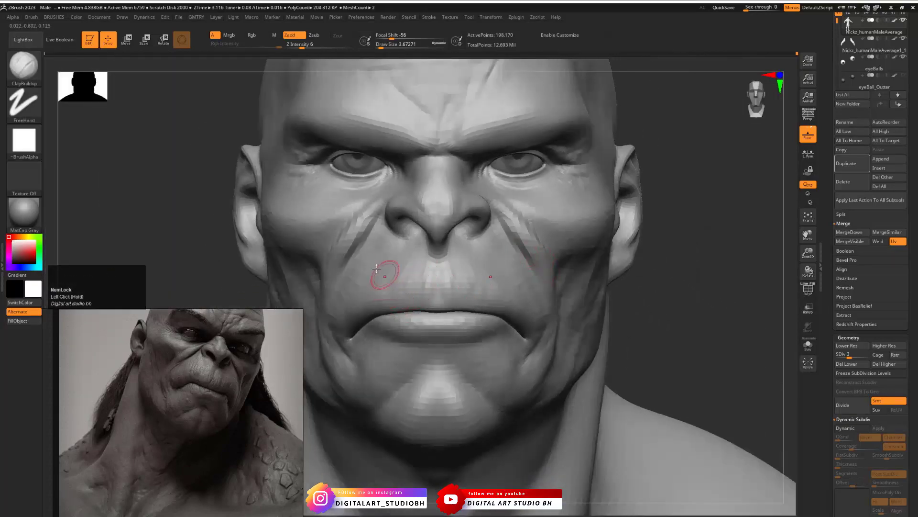
# - Sharpen the creases of the nasolabial folds with the Pinch brush at Z Intensity 17
pyautogui.hotkey('ctrl', 'b')
pyautogui.click(404, 300)
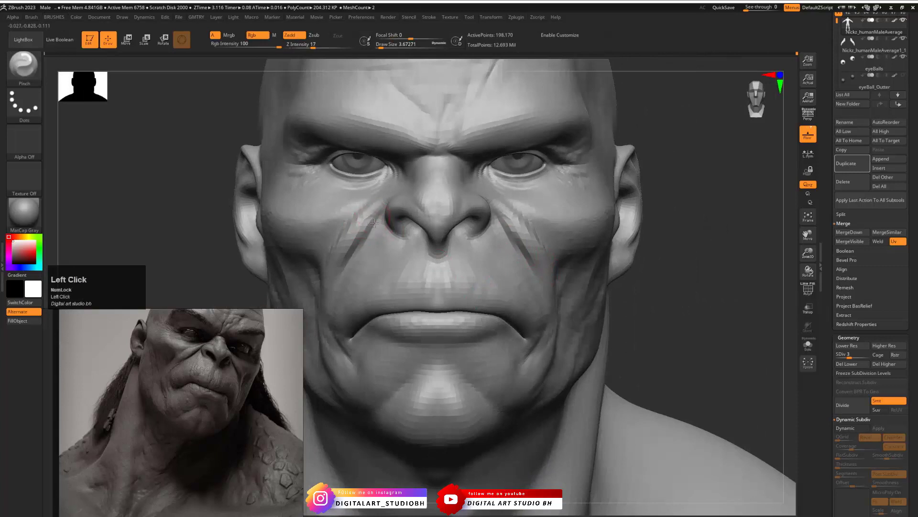
pyautogui.moveTo(375, 223); pyautogui.dragTo(367, 233)
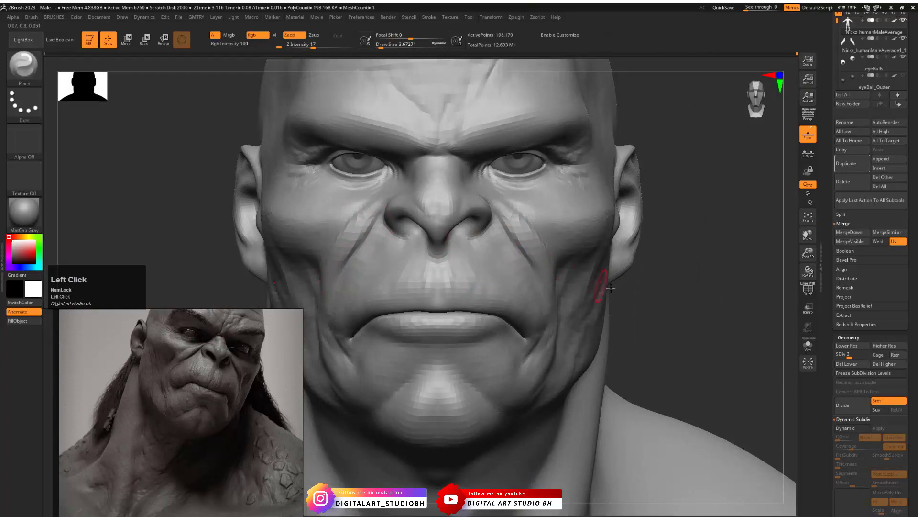
pyautogui.moveTo(662, 319)
pyautogui.mouseDown()
pyautogui.moveTo(610, 277)
pyautogui.moveTo(610, 301)
pyautogui.mouseUp()
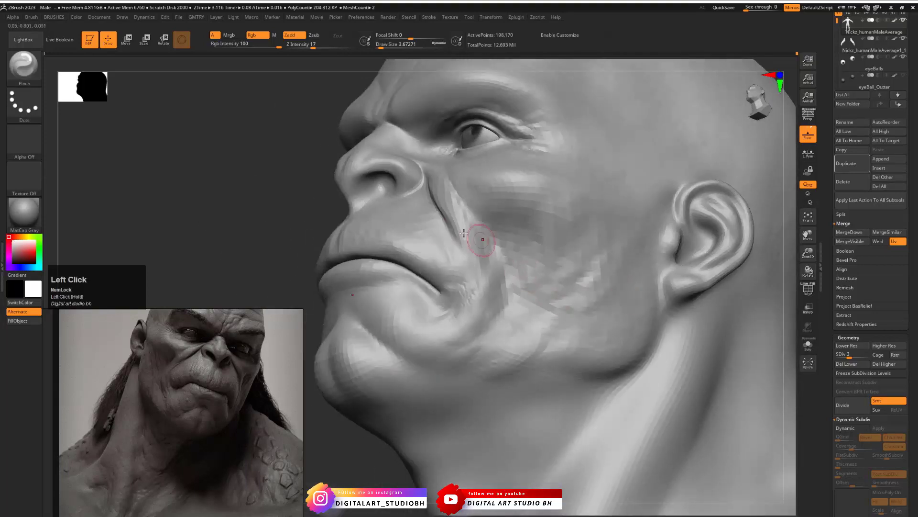
# - Add finer volume to the nasolabial folds with the ClayBuildup brush at a draw size of about 1.53
pyautogui.hotkey('ctrl', 'b')
pyautogui.click(383, 289)
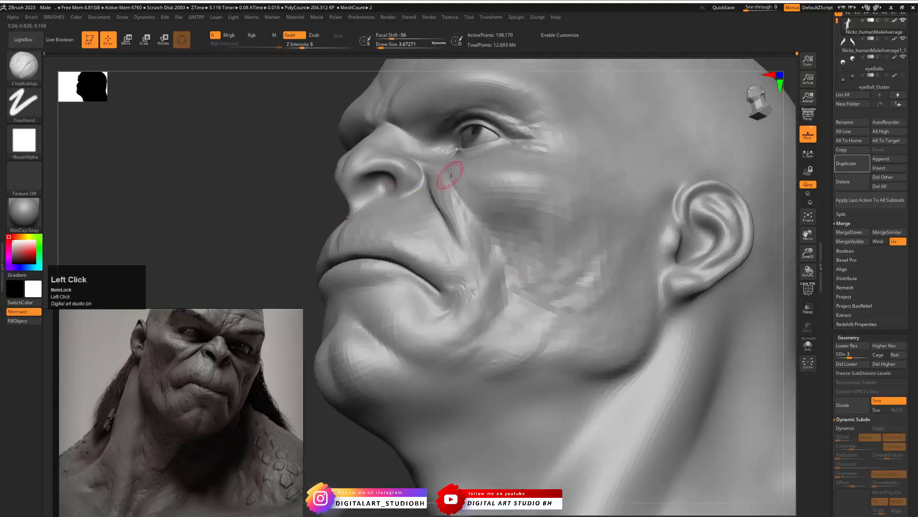
pyautogui.press('s')
pyautogui.click(435, 187)
pyautogui.moveTo(449, 203)
pyautogui.mouseDown()
pyautogui.moveTo(431, 175)
pyautogui.moveTo(450, 207)
pyautogui.mouseUp()
pyautogui.keyDown('shift'); pyautogui.moveTo(269, 216); pyautogui.dragTo(342, 230); pyautogui.keyUp('shift')
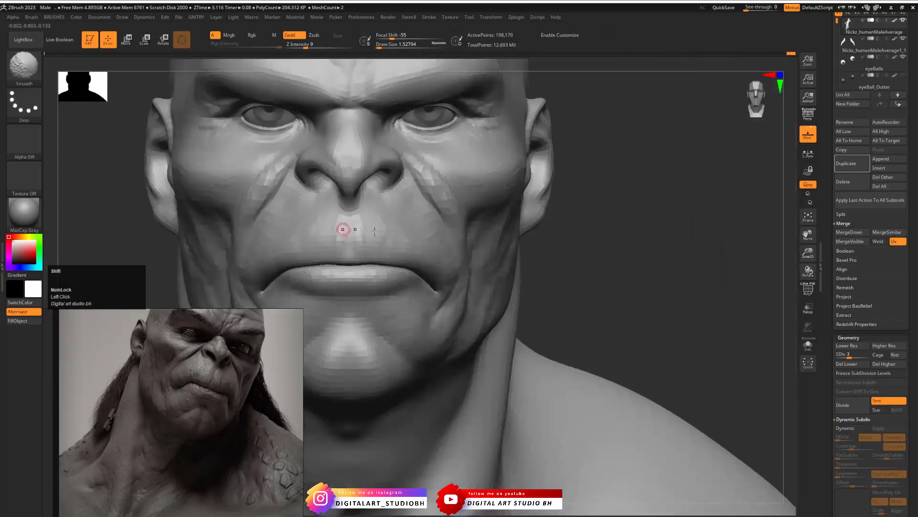
# - Check the folds at subdivision level 6 and lower the head mesh to level 4
pyautogui.moveTo(559, 235)
pyautogui.keyDown('alt'); pyautogui.mouseDown()
pyautogui.moveTo(504, 252)
pyautogui.moveTo(547, 240)
pyautogui.mouseUp(); pyautogui.keyUp('alt')
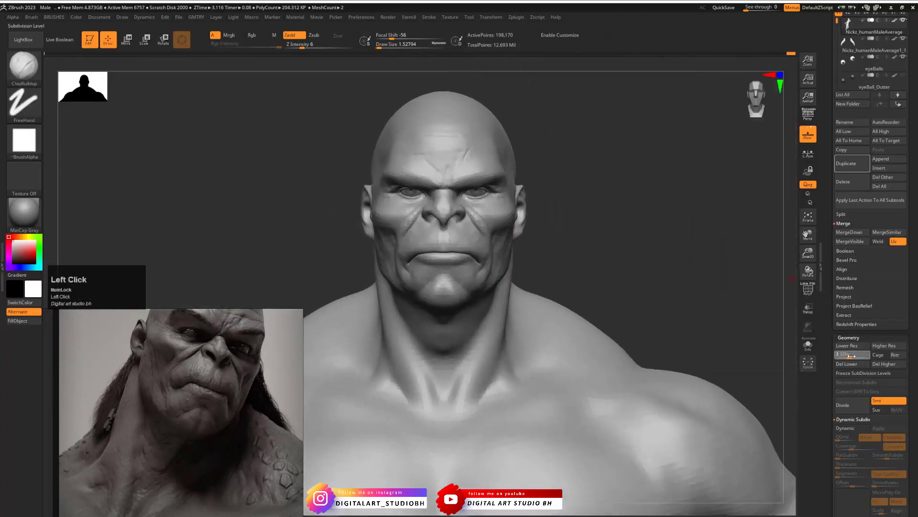
pyautogui.click(867, 355)
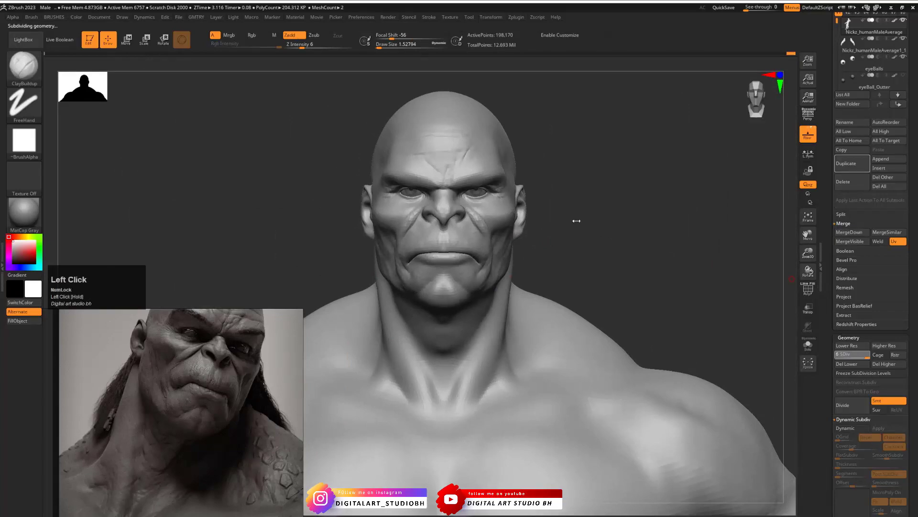
pyautogui.moveTo(561, 237); pyautogui.dragTo(497, 212)
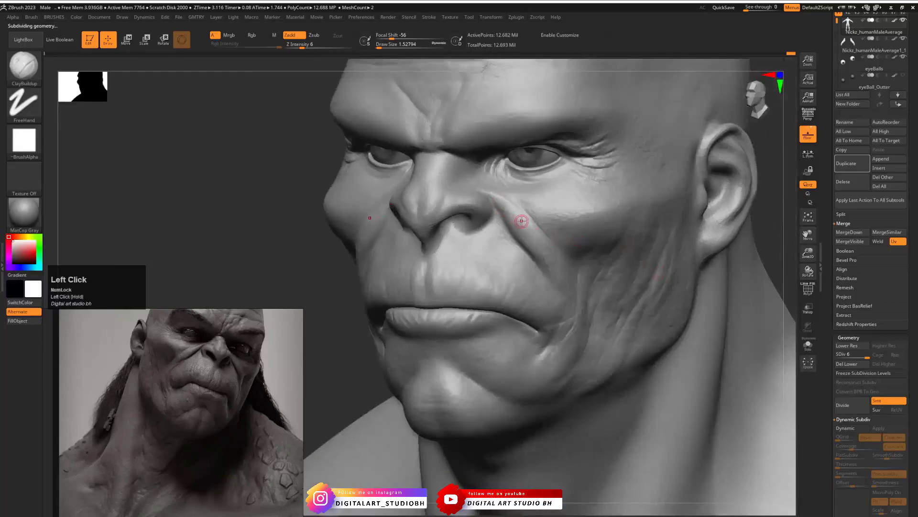
pyautogui.hotkey('shift', 'd')
pyautogui.hotkey('shift', 'd')
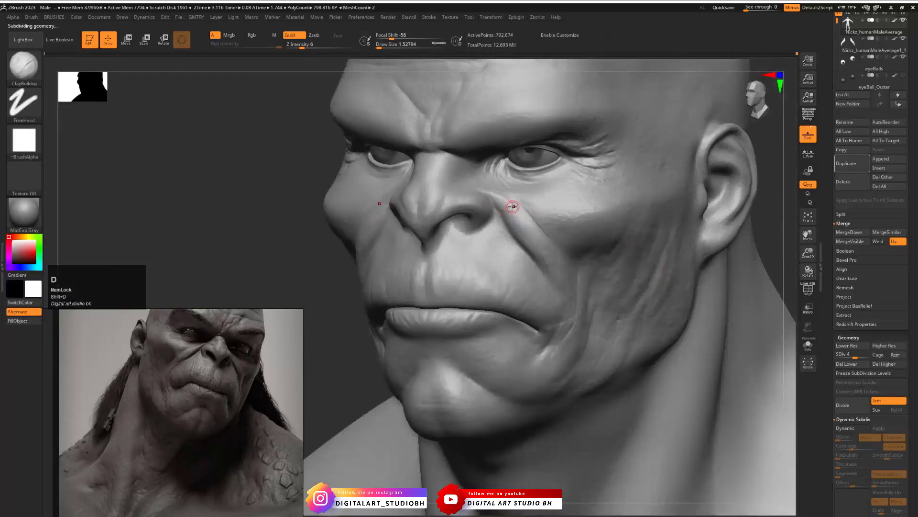
# - Reshape the nasolabial folds beside the nostrils with the Move brush at a draw size of about 7.47
pyautogui.press('b')
pyautogui.click(492, 292)
pyautogui.press('s')
pyautogui.moveTo(511, 204); pyautogui.dragTo(508, 212)
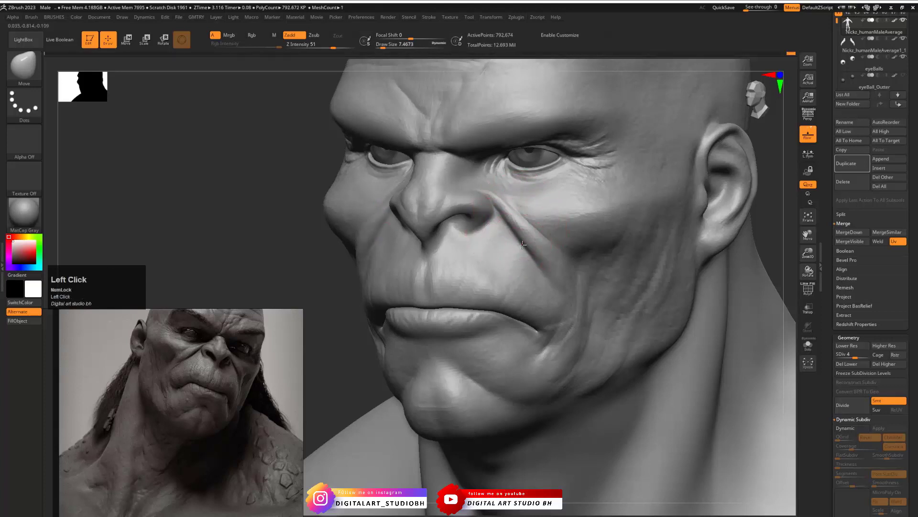
pyautogui.keyDown('shift'); pyautogui.moveTo(290, 265); pyautogui.dragTo(378, 266); pyautogui.keyUp('shift')
# - Adjust the upper lip and muzzle shape from three-quarter and side views with the Move brush
pyautogui.keyDown('alt'); pyautogui.moveTo(675, 311); pyautogui.dragTo(483, 247); pyautogui.keyUp('alt')
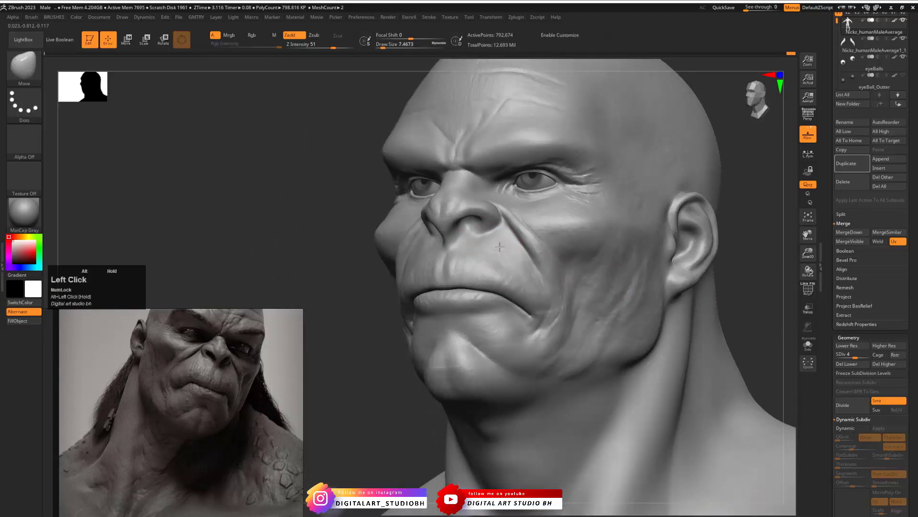
pyautogui.moveTo(347, 327)
pyautogui.mouseDown()
pyautogui.moveTo(357, 306)
pyautogui.moveTo(486, 263)
pyautogui.moveTo(479, 272)
pyautogui.mouseUp()
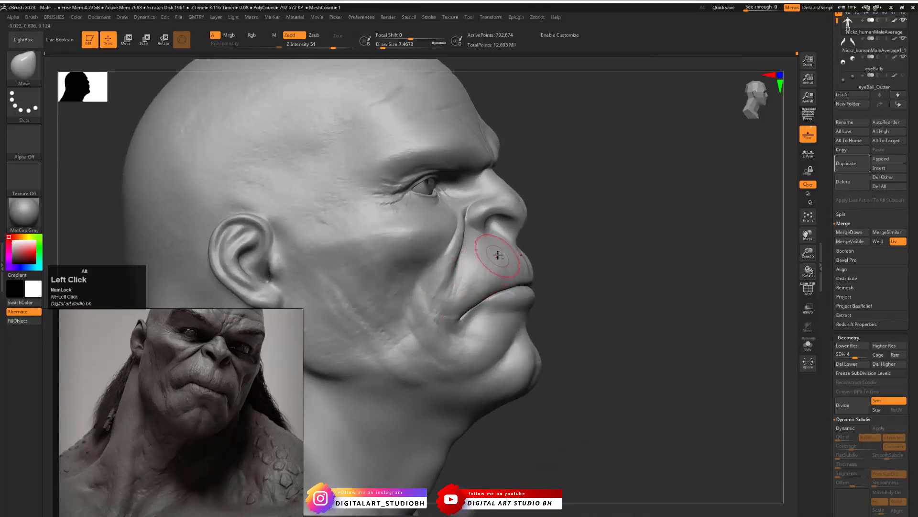
pyautogui.moveTo(543, 252)
pyautogui.mouseDown()
pyautogui.moveTo(720, 292)
pyautogui.moveTo(710, 301)
pyautogui.moveTo(598, 267)
pyautogui.moveTo(621, 239)
pyautogui.moveTo(613, 197)
pyautogui.moveTo(761, 334)
pyautogui.moveTo(715, 256)
pyautogui.moveTo(646, 249)
pyautogui.moveTo(622, 220)
pyautogui.moveTo(596, 257)
pyautogui.moveTo(608, 281)
pyautogui.mouseUp()
# - Enlarge the Move brush draw size to about 11.69 and adjust the curve of the lips from below
pyautogui.press('s')
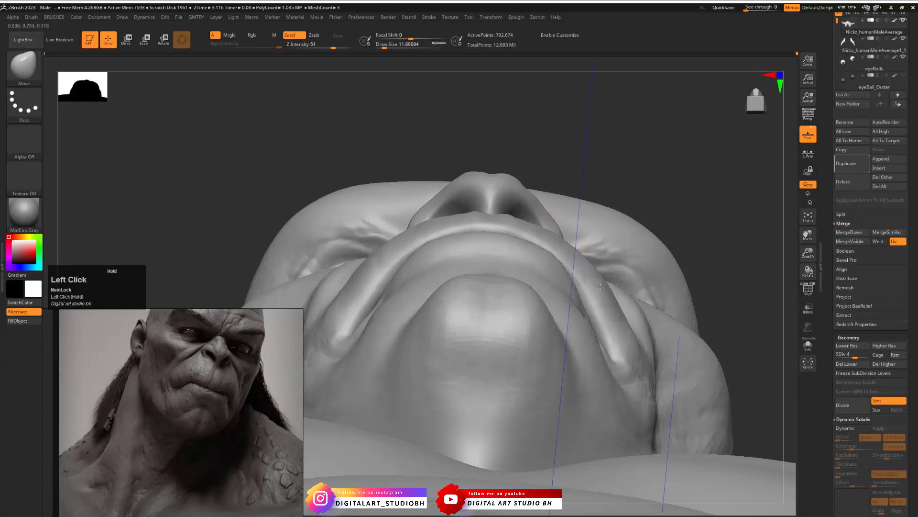
pyautogui.moveTo(658, 198); pyautogui.dragTo(708, 273)
pyautogui.keyDown('alt'); pyautogui.moveTo(754, 299); pyautogui.dragTo(557, 252); pyautogui.keyUp('alt')
pyautogui.moveTo(640, 244); pyautogui.dragTo(287, 276)
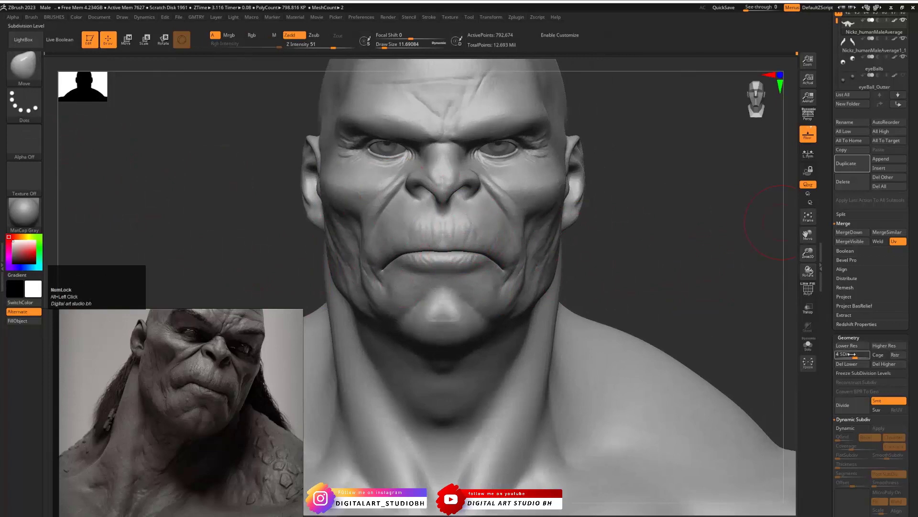
# - Raise the head mesh to subdivision level 6 and load the Standard brush with the Skin alpha
pyautogui.click(868, 355)
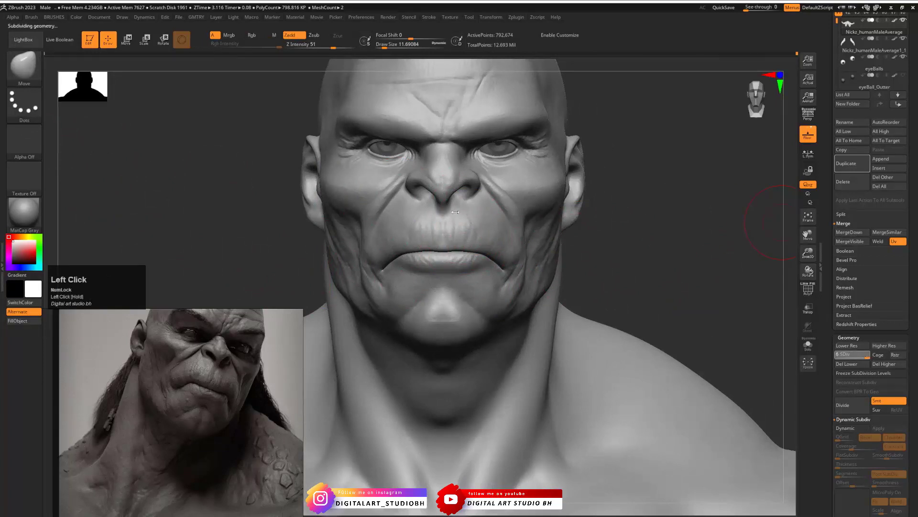
pyautogui.hotkey('ctrl', 'b')
pyautogui.click(436, 283)
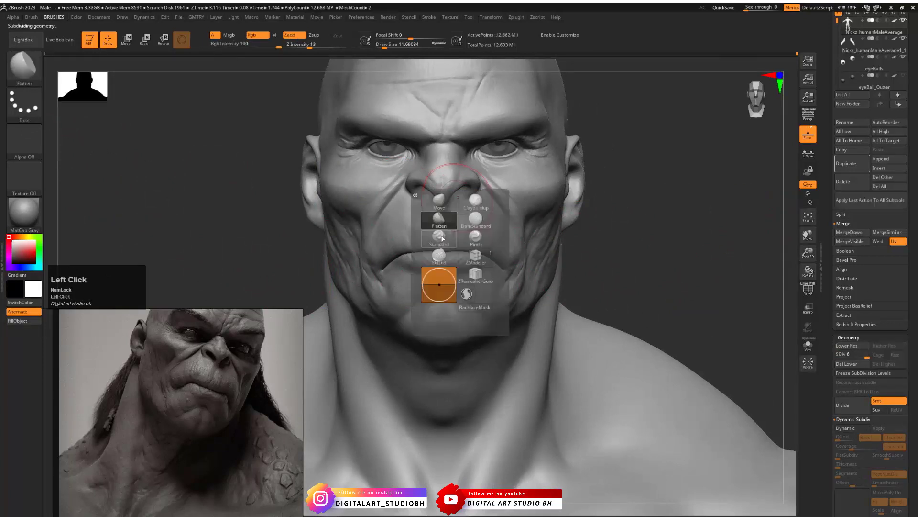
pyautogui.click(14, 141)
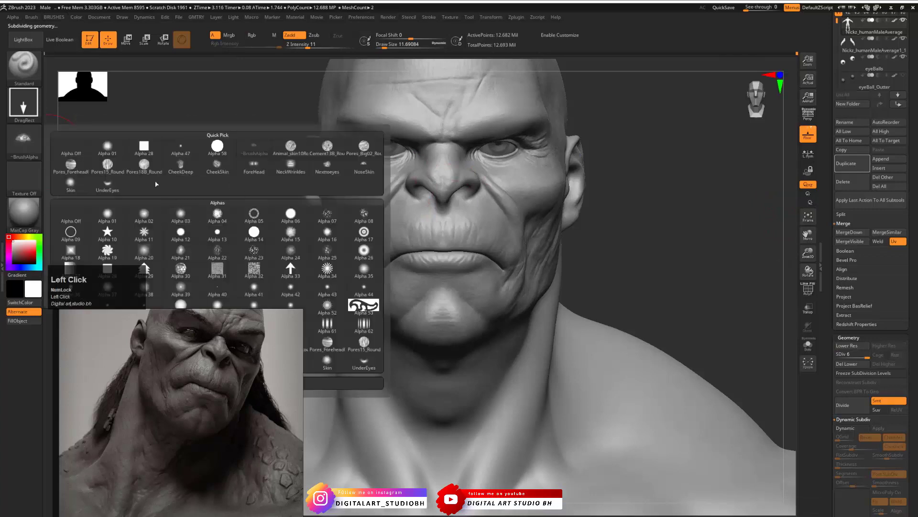
pyautogui.click(70, 183)
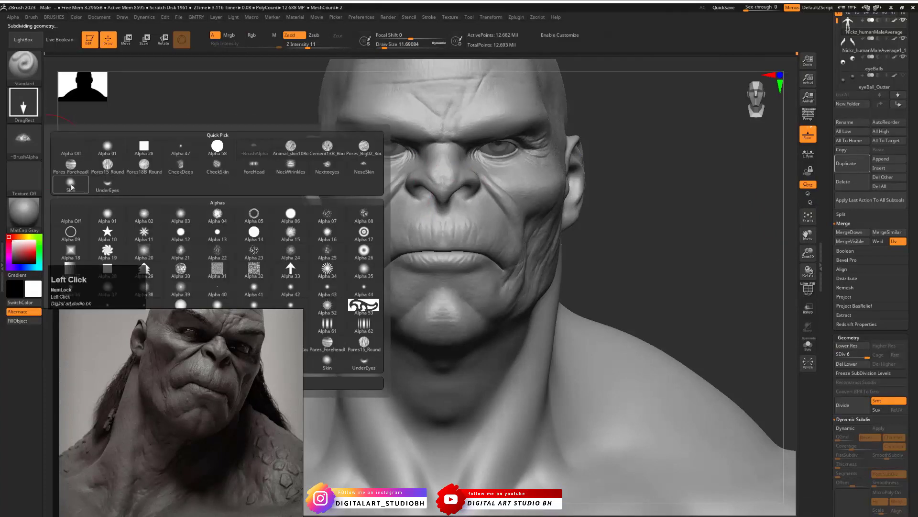
# - Examine the lower face, jaw, neck and chest from three-quarter, front and side views
pyautogui.moveTo(652, 240); pyautogui.dragTo(433, 311)
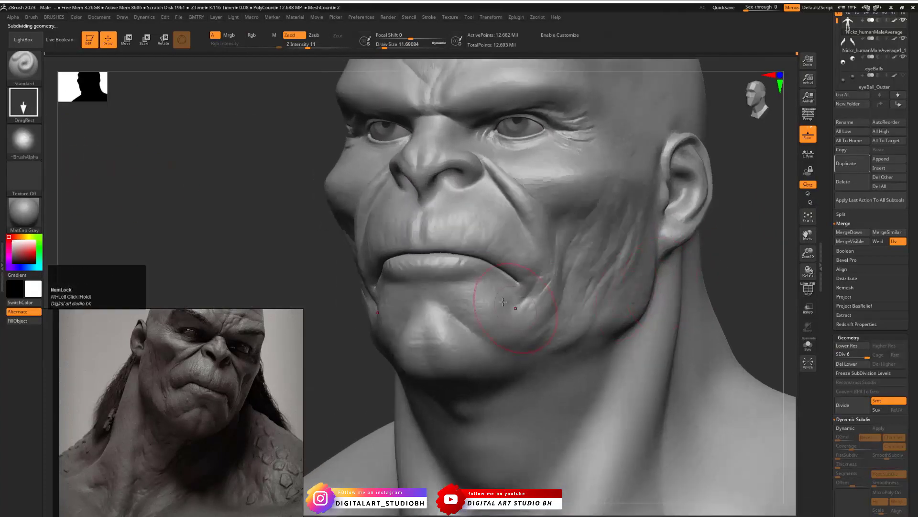
pyautogui.click(526, 337)
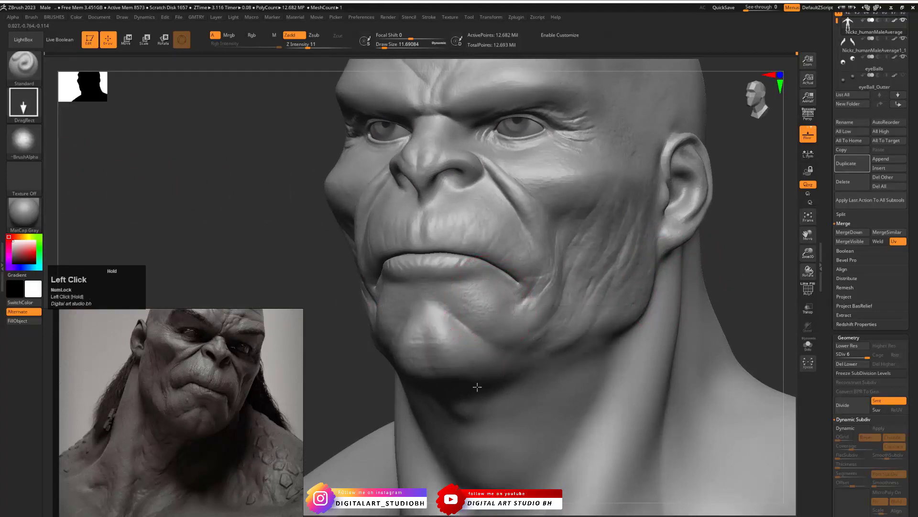
pyautogui.moveTo(575, 265)
pyautogui.mouseDown()
pyautogui.moveTo(457, 213)
pyautogui.moveTo(477, 238)
pyautogui.mouseUp()
pyautogui.moveTo(516, 157); pyautogui.dragTo(541, 188)
pyautogui.keyDown('shift'); pyautogui.moveTo(262, 173); pyautogui.dragTo(383, 172); pyautogui.keyUp('shift')
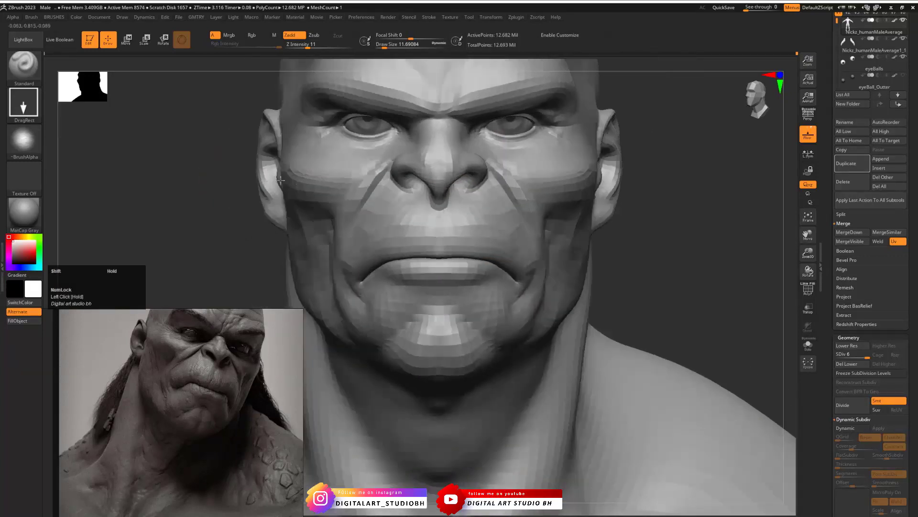
pyautogui.keyDown('alt'); pyautogui.moveTo(697, 156); pyautogui.dragTo(641, 211); pyautogui.keyUp('alt')
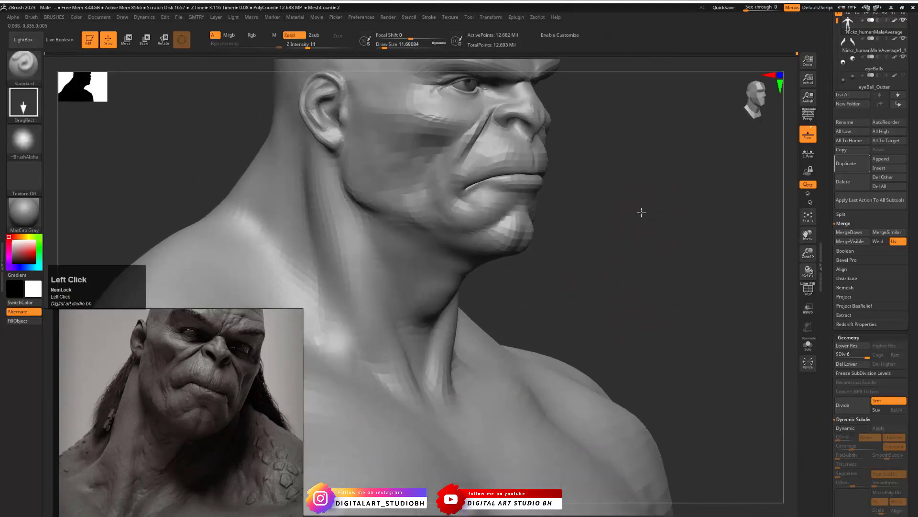
pyautogui.keyDown('shift'); pyautogui.moveTo(563, 254); pyautogui.dragTo(563, 224); pyautogui.keyUp('shift')
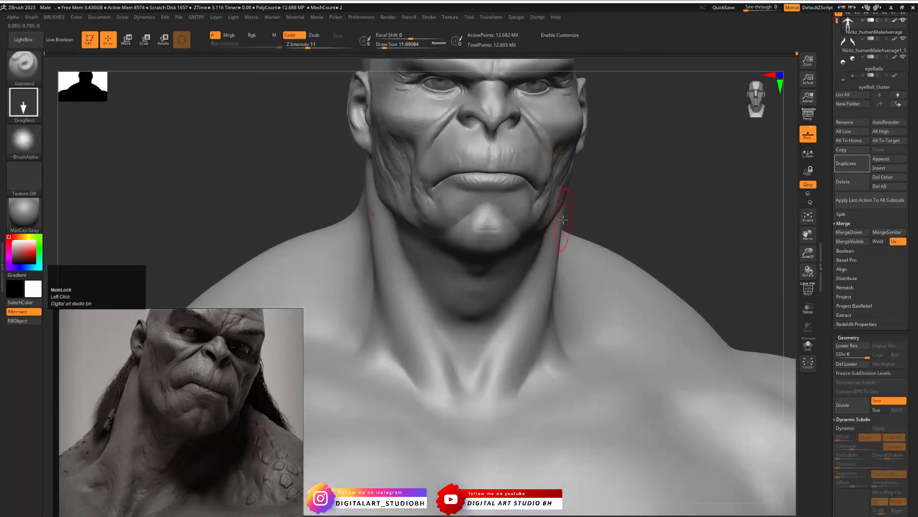
pyautogui.keyDown('alt'); pyautogui.moveTo(630, 204); pyautogui.dragTo(636, 150); pyautogui.keyUp('alt')
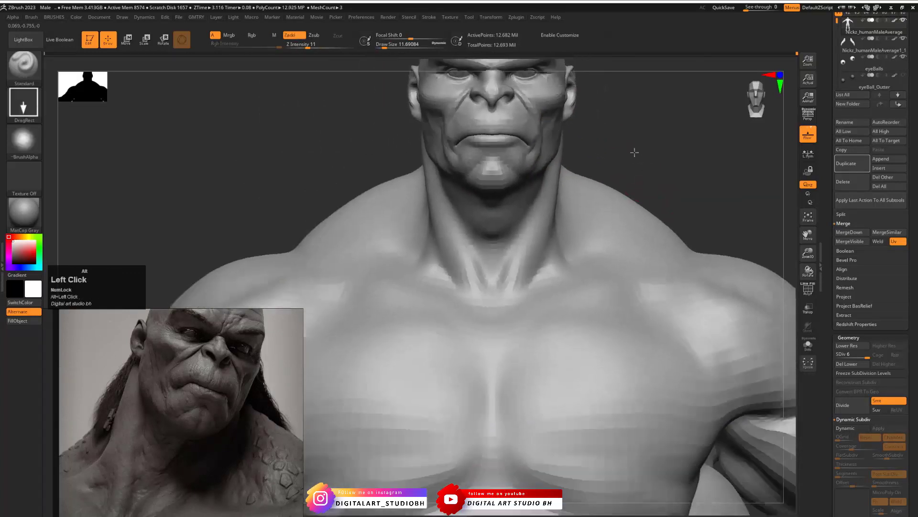
# - Switch the Standard brush's alpha to NeckWrinkles for the bare neck
pyautogui.click(23, 140)
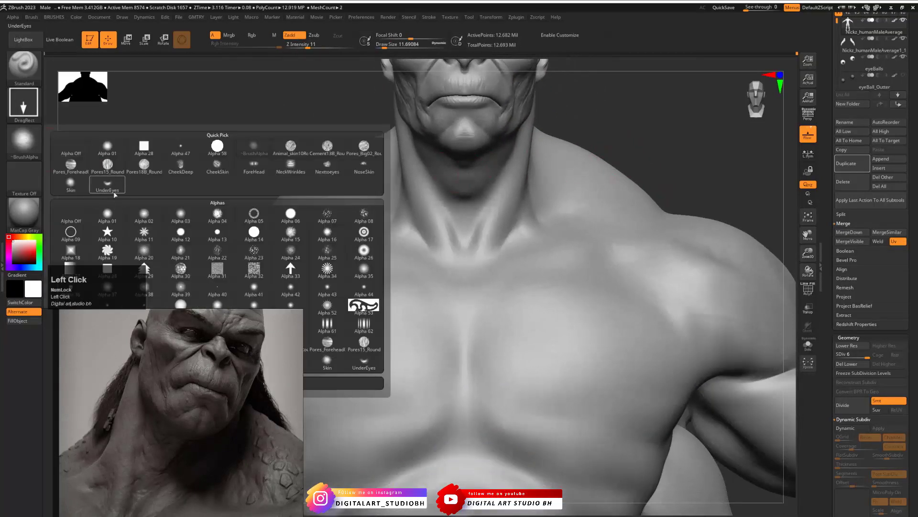
pyautogui.click(290, 165)
pyautogui.moveTo(634, 157)
pyautogui.mouseDown()
pyautogui.moveTo(620, 108)
pyautogui.moveTo(607, 110)
pyautogui.moveTo(601, 139)
pyautogui.moveTo(601, 127)
pyautogui.moveTo(651, 139)
pyautogui.moveTo(622, 142)
pyautogui.mouseUp()
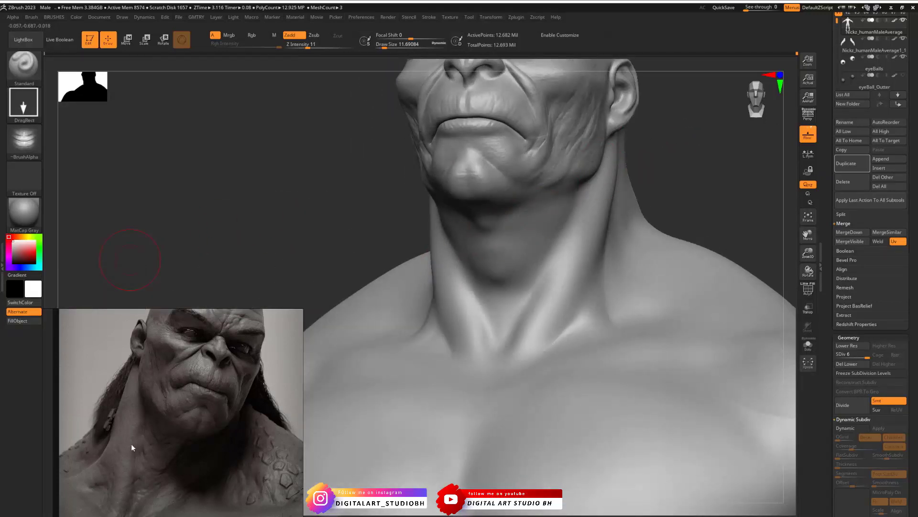
# - Examine the neck in the colour Goro portrait on the reference board and compare it with the sculpt
pyautogui.scroll(-6, 154, 442)
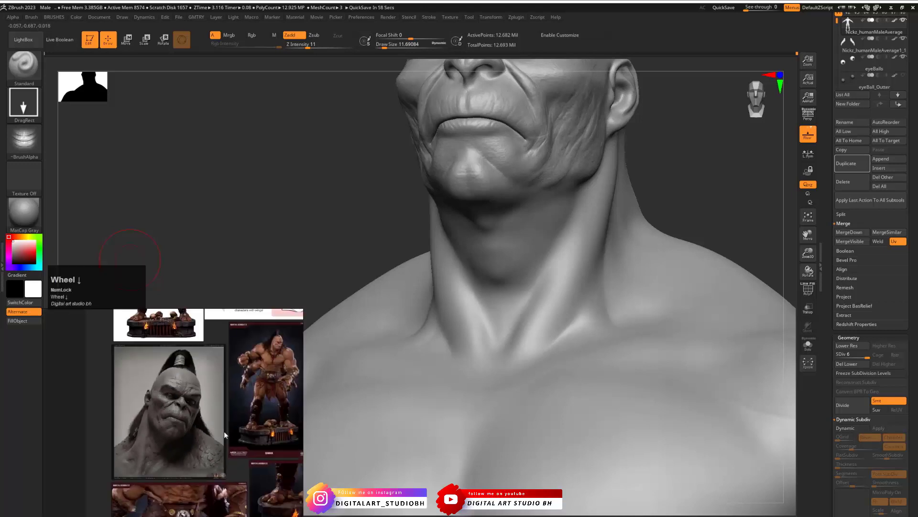
pyautogui.moveTo(242, 428); pyautogui.dragTo(100, 420, button='middle')
pyautogui.scroll(5, 186, 394)
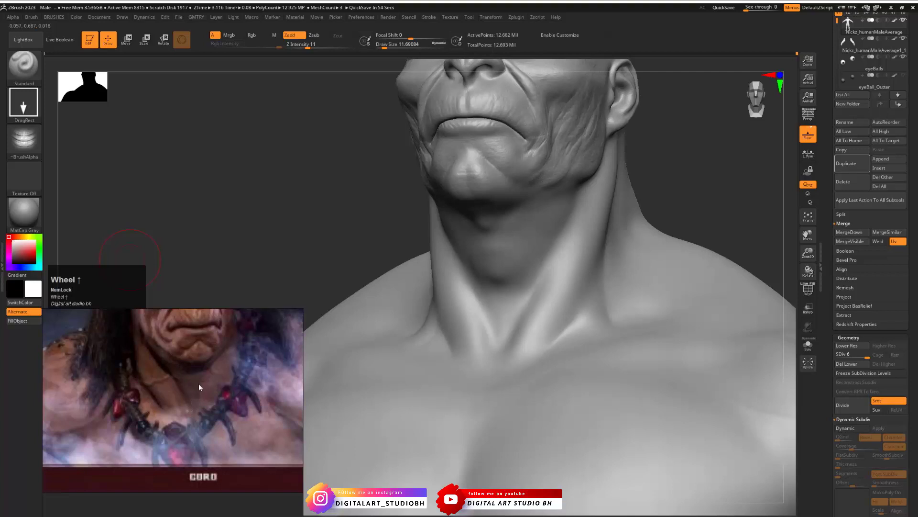
pyautogui.scroll(-4, 198, 389)
pyautogui.moveTo(198, 389); pyautogui.dragTo(222, 357, button='middle')
pyautogui.scroll(2, 189, 448)
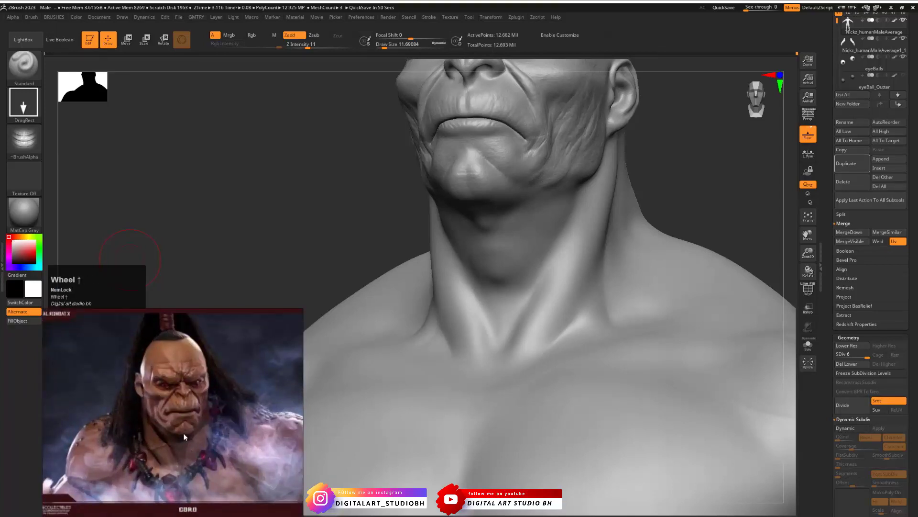
pyautogui.moveTo(165, 412); pyautogui.dragTo(164, 422, button='middle')
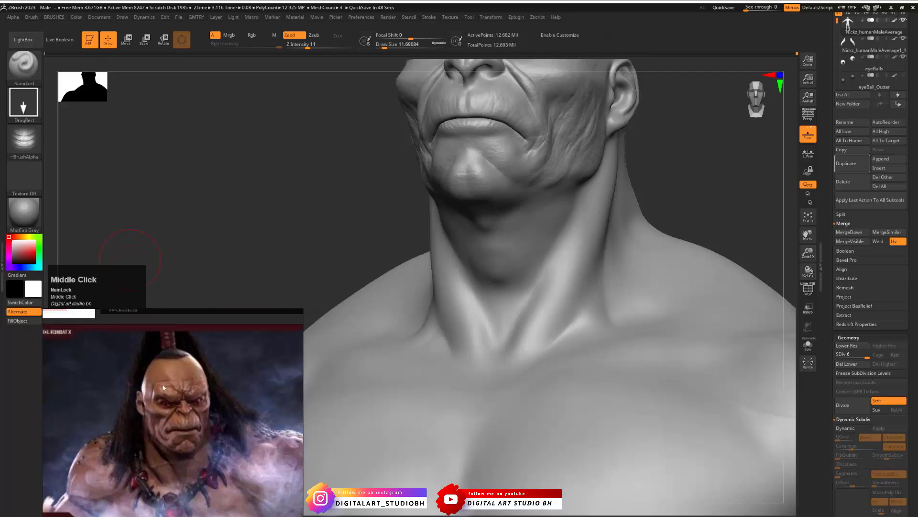
pyautogui.moveTo(666, 150); pyautogui.dragTo(672, 287)
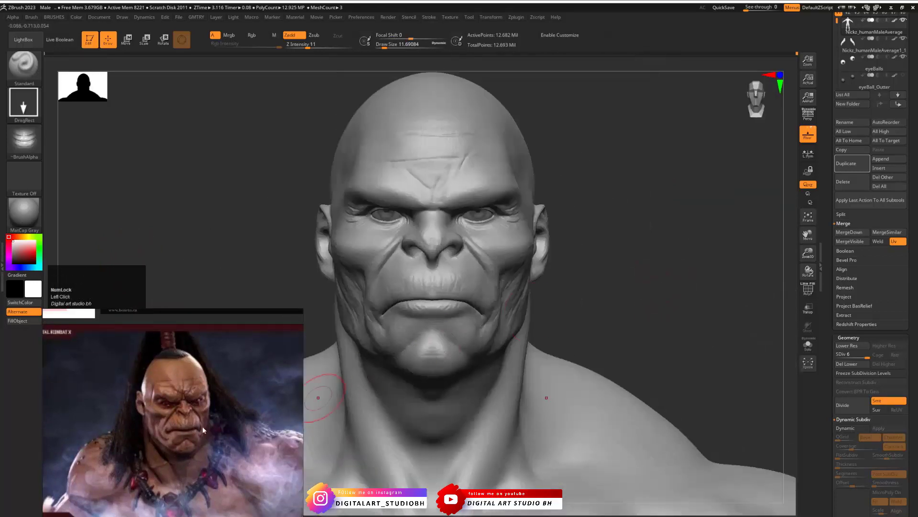
# - Return to the grey bust on the reference board and examine its neck and shoulder skin up close
pyautogui.scroll(-3, 189, 423)
pyautogui.moveTo(200, 427)
pyautogui.mouseDown(button='middle')
pyautogui.moveTo(190, 434)
pyautogui.moveTo(226, 389)
pyautogui.mouseUp(button='middle')
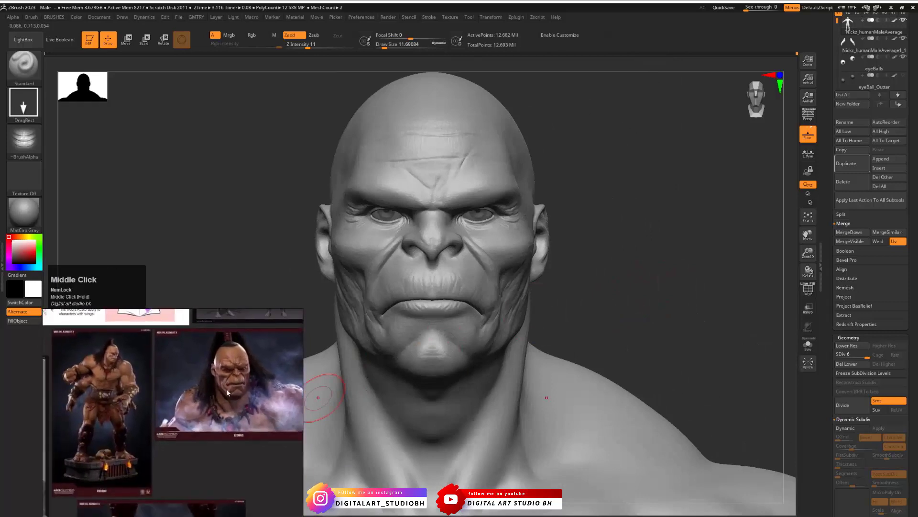
pyautogui.scroll(2, 131, 397)
pyautogui.moveTo(131, 397); pyautogui.dragTo(347, 408, button='middle')
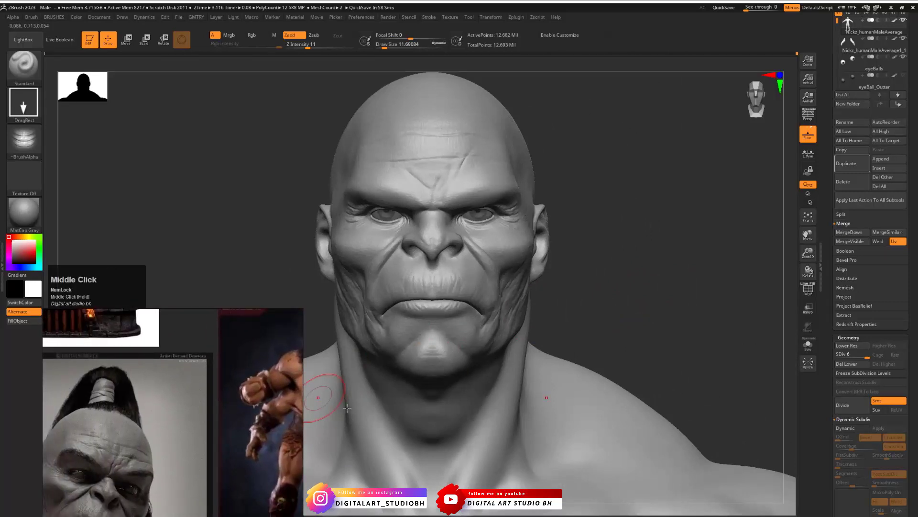
pyautogui.moveTo(121, 417); pyautogui.dragTo(144, 411, button='middle')
pyautogui.scroll(2, 156, 407)
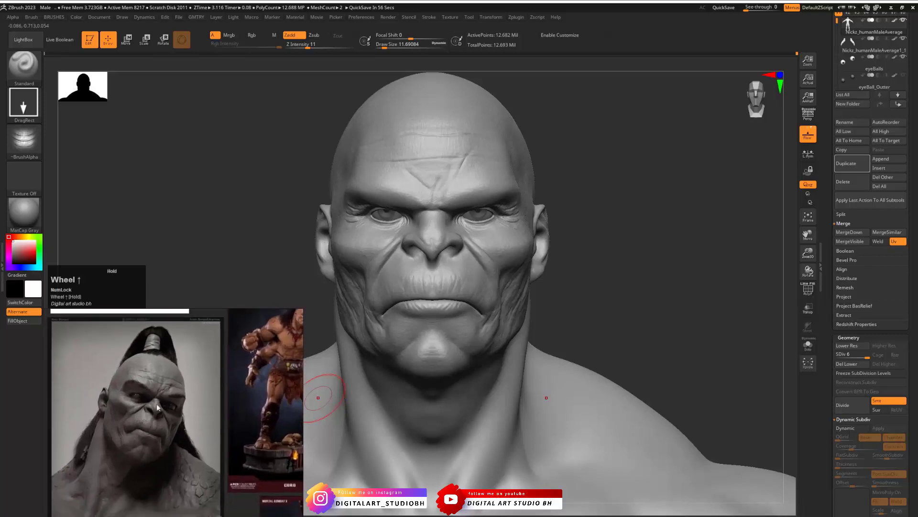
pyautogui.moveTo(110, 477); pyautogui.dragTo(271, 368, button='middle')
pyautogui.moveTo(275, 332); pyautogui.dragTo(245, 374, button='middle')
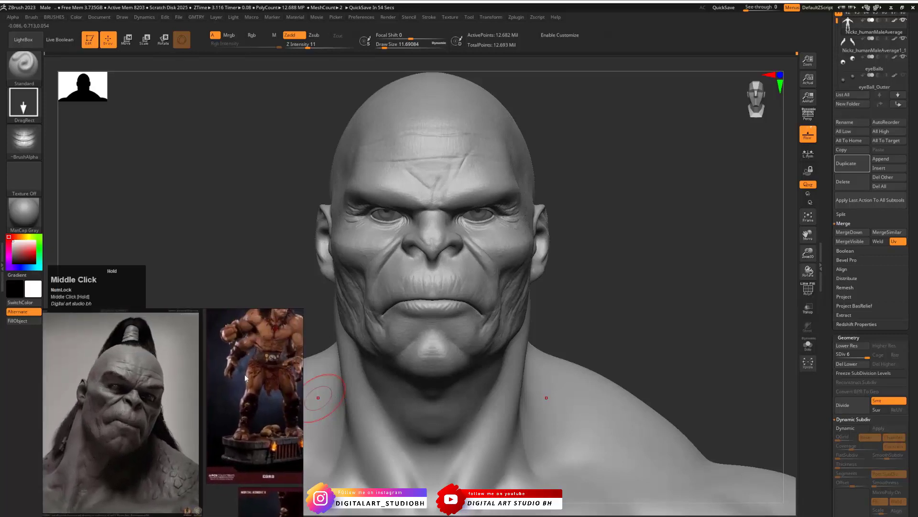
pyautogui.moveTo(141, 423); pyautogui.dragTo(186, 399, button='middle')
pyautogui.scroll(2, 148, 432)
pyautogui.moveTo(147, 433); pyautogui.dragTo(197, 392, button='middle')
# - Set the Z Intensity to 7, turn off symmetry and stamp the NeckWrinkles alpha on the throat
pyautogui.moveTo(597, 336); pyautogui.dragTo(669, 263)
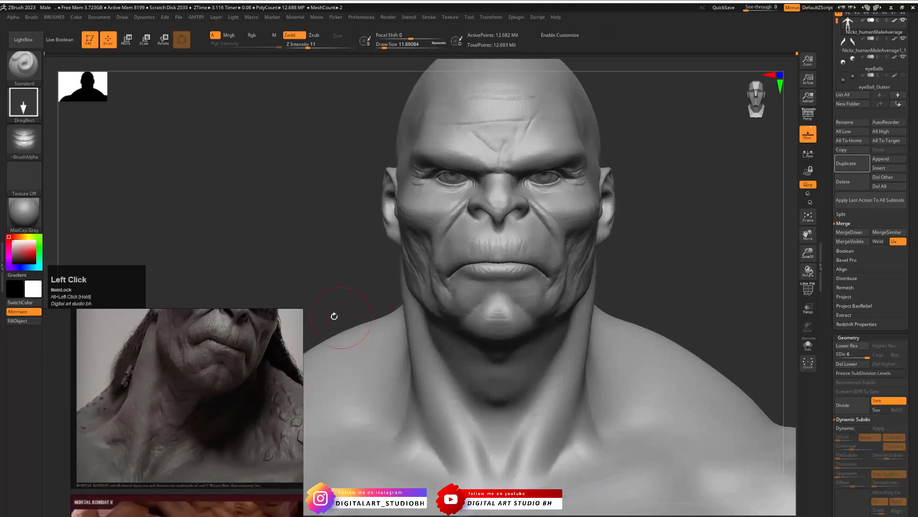
pyautogui.press('space')
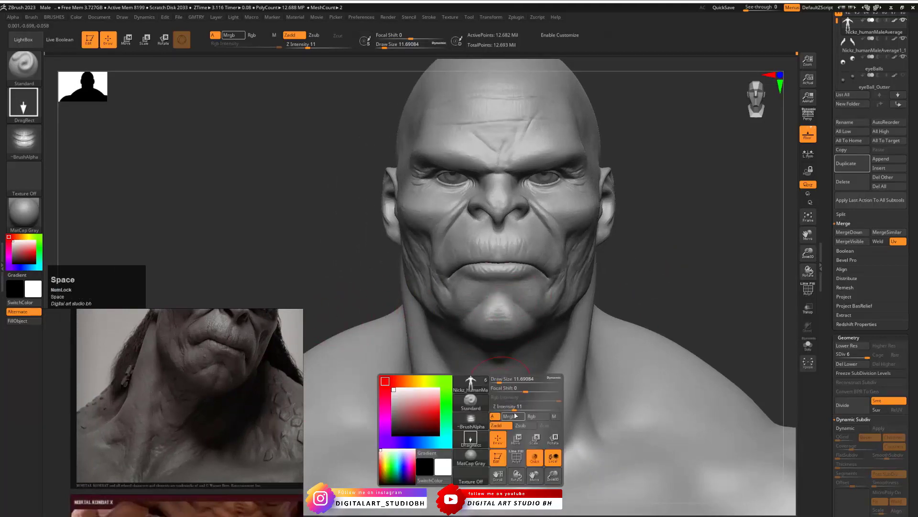
pyautogui.moveTo(506, 408); pyautogui.dragTo(503, 408)
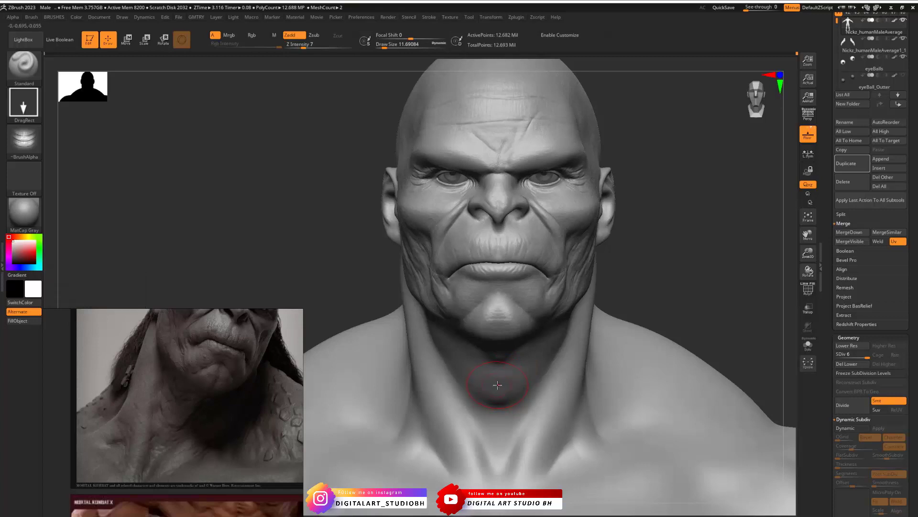
pyautogui.press('x')
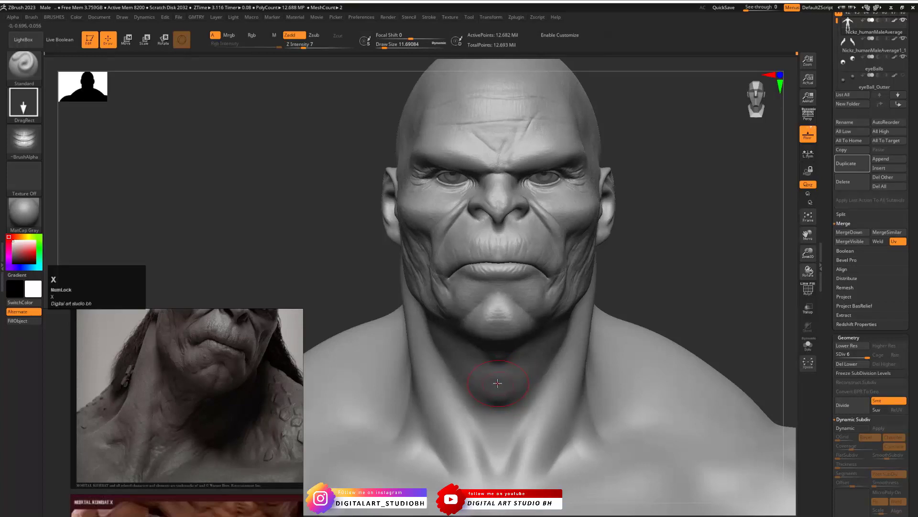
pyautogui.click(497, 383)
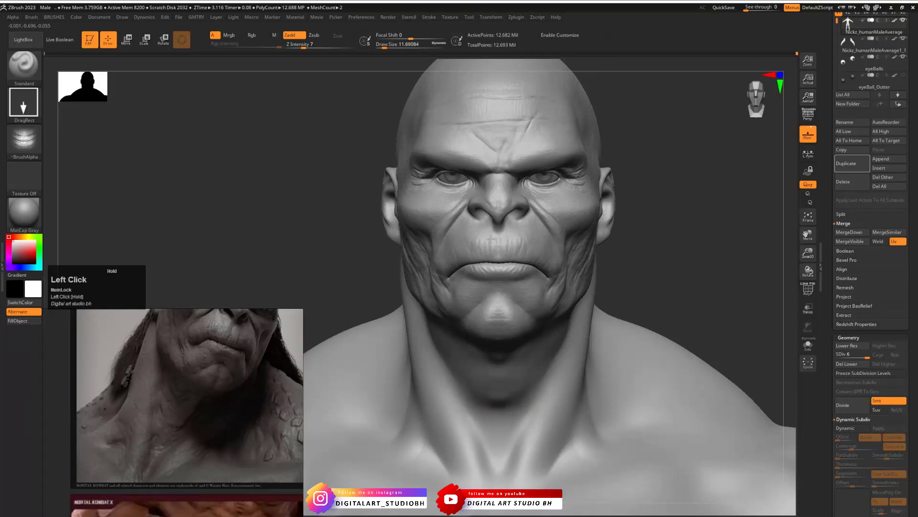
# - Compare the throat wrinkles from below with undo and redo, and undo the last stamp
pyautogui.moveTo(687, 275)
pyautogui.mouseDown()
pyautogui.moveTo(677, 242)
pyautogui.moveTo(689, 276)
pyautogui.mouseUp()
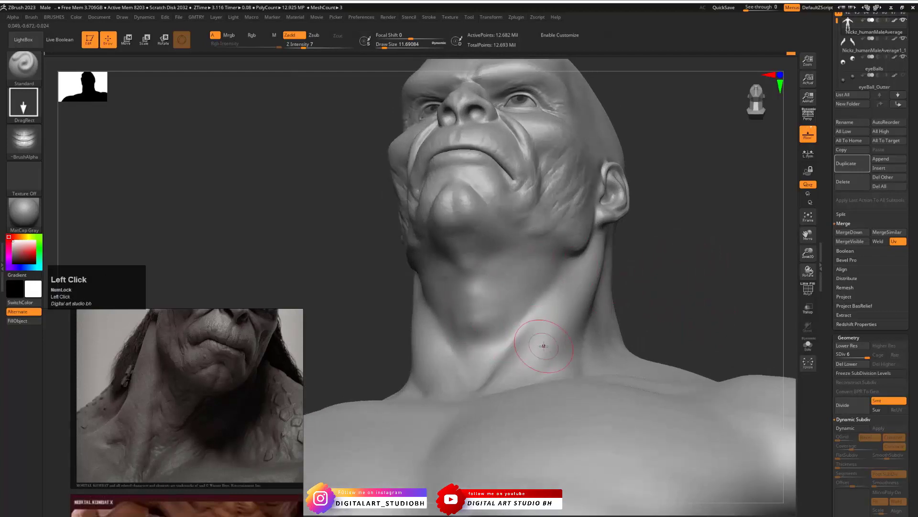
pyautogui.hotkey('ctrl', 'z')
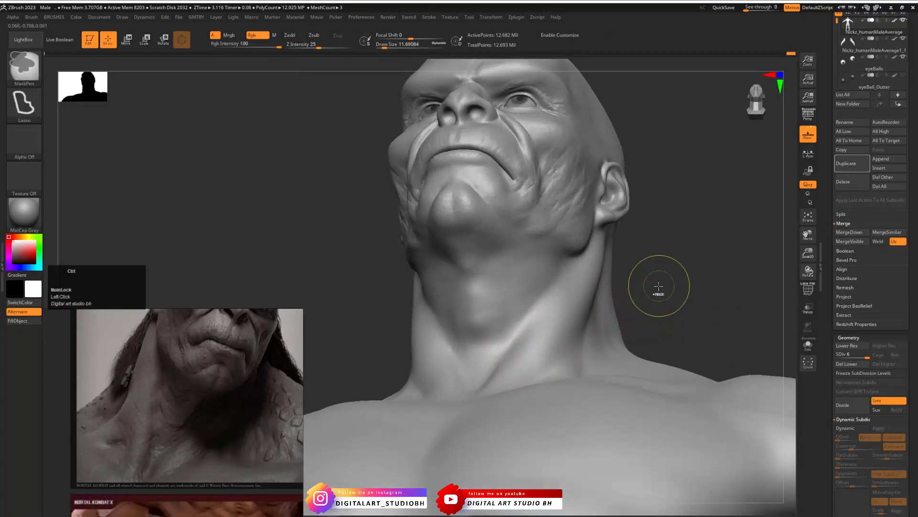
pyautogui.hotkey('ctrl', 'shift', 'z')
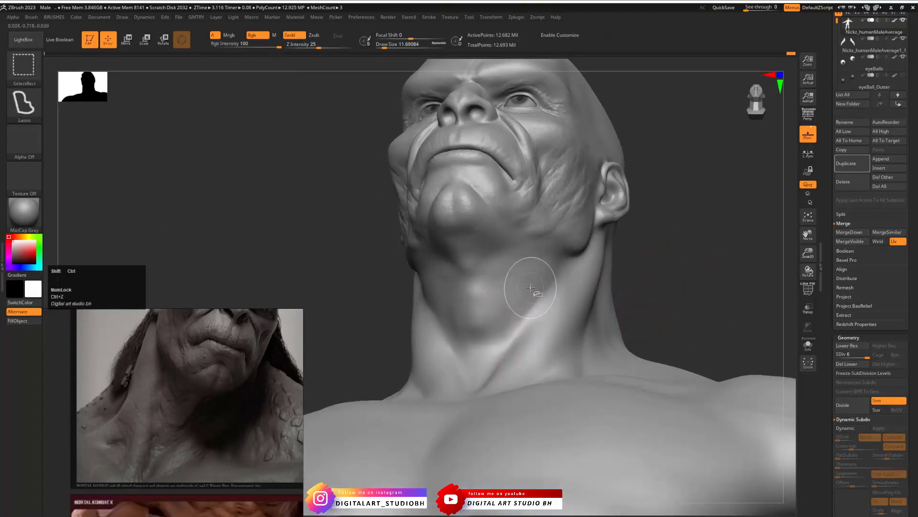
pyautogui.moveTo(635, 281)
pyautogui.mouseDown()
pyautogui.moveTo(652, 271)
pyautogui.moveTo(441, 298)
pyautogui.moveTo(615, 262)
pyautogui.moveTo(636, 153)
pyautogui.moveTo(472, 298)
pyautogui.mouseUp()
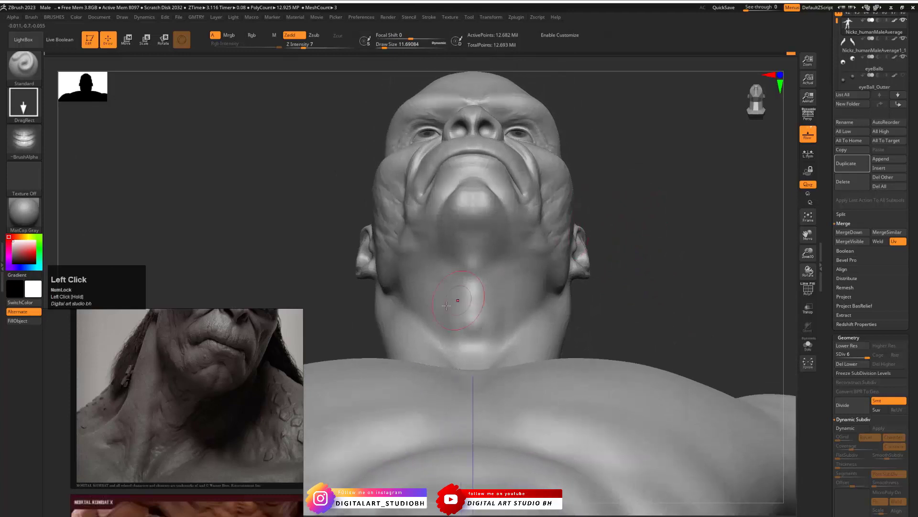
pyautogui.hotkey('ctrl', 'z')
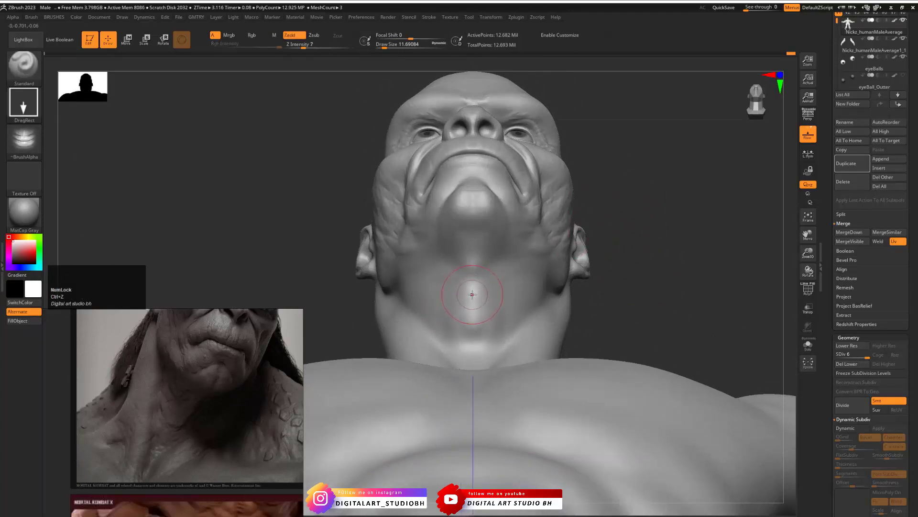
# - Set the Z Intensity to 10, stamp the NeckWrinkles alpha on the throat from below and check it from the side
pyautogui.press('space')
pyautogui.click(483, 323)
pyautogui.moveTo(484, 322); pyautogui.dragTo(477, 272)
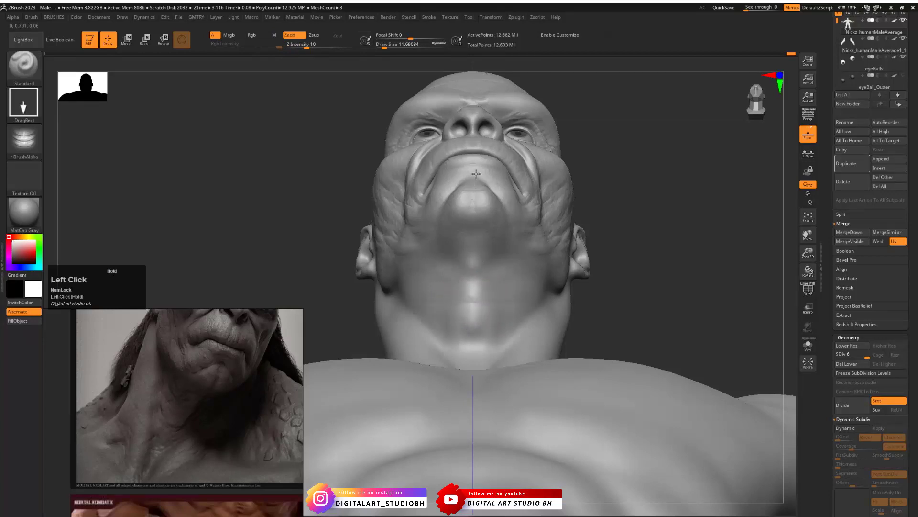
pyautogui.moveTo(476, 168); pyautogui.dragTo(476, 167)
pyautogui.moveTo(663, 253); pyautogui.dragTo(699, 244)
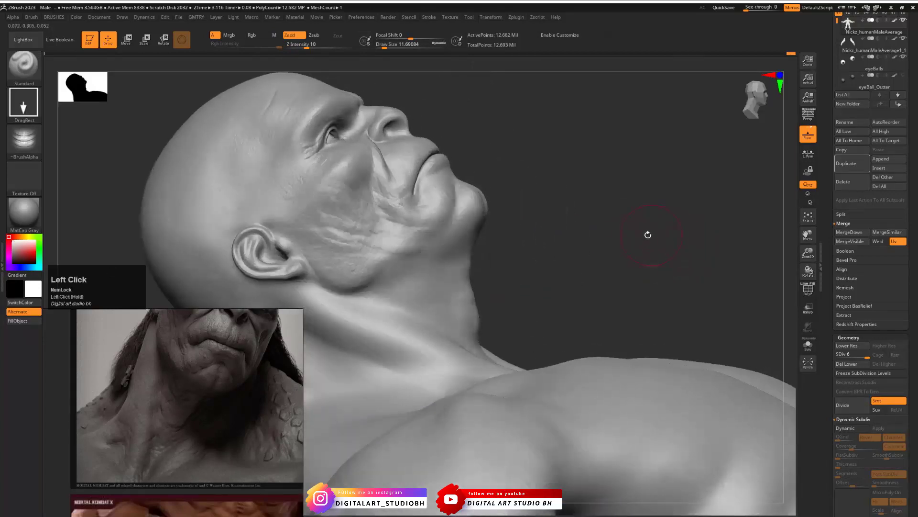
pyautogui.moveTo(645, 235)
pyautogui.mouseDown()
pyautogui.moveTo(610, 265)
pyautogui.moveTo(574, 266)
pyautogui.mouseUp()
pyautogui.moveTo(748, 223); pyautogui.dragTo(624, 263)
pyautogui.moveTo(632, 228); pyautogui.dragTo(568, 238)
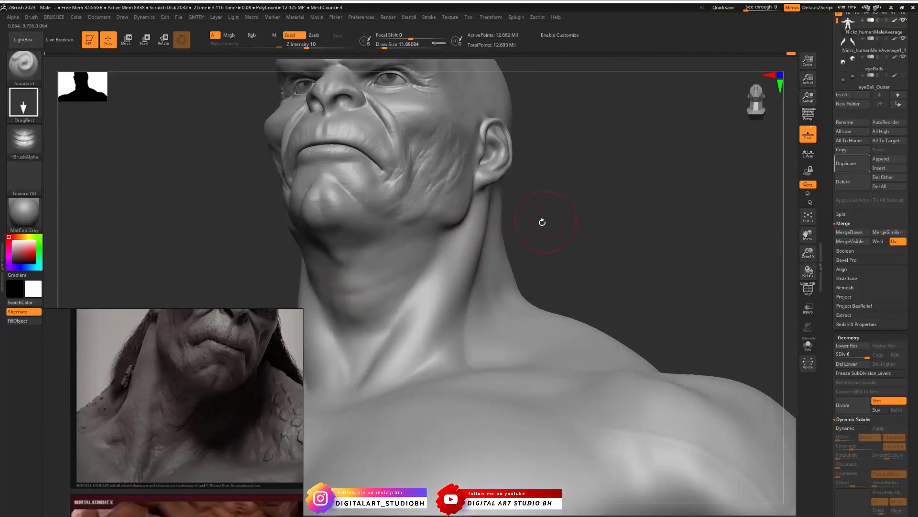
# - Stamp neck wrinkles along the side and lower part of the neck with the Standard brush, checking them from several angles
pyautogui.moveTo(434, 272); pyautogui.dragTo(456, 276)
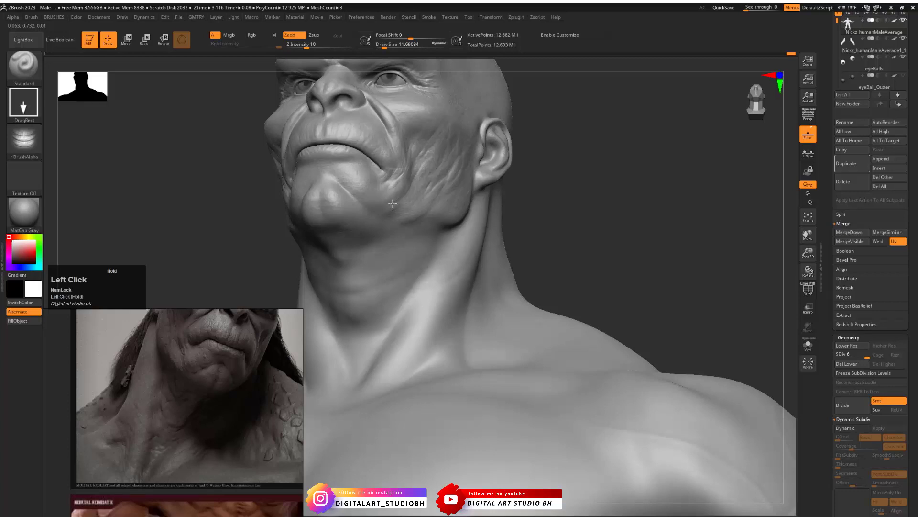
pyautogui.moveTo(604, 215); pyautogui.dragTo(580, 229)
pyautogui.keyDown('alt'); pyautogui.moveTo(641, 230); pyautogui.dragTo(662, 184); pyautogui.keyUp('alt')
pyautogui.moveTo(418, 266); pyautogui.dragTo(424, 262)
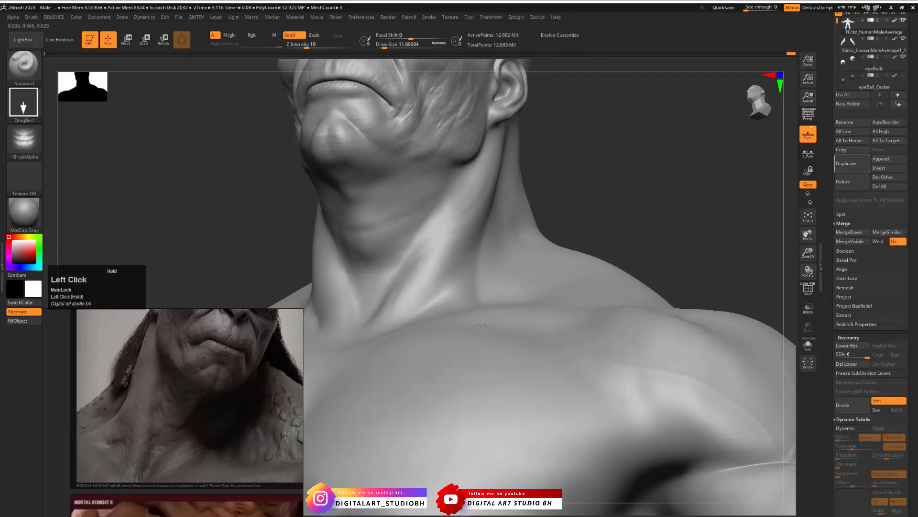
pyautogui.moveTo(562, 195)
pyautogui.mouseDown()
pyautogui.moveTo(580, 197)
pyautogui.moveTo(519, 173)
pyautogui.moveTo(563, 218)
pyautogui.moveTo(590, 219)
pyautogui.moveTo(661, 195)
pyautogui.moveTo(658, 185)
pyautogui.mouseUp()
pyautogui.moveTo(393, 316); pyautogui.dragTo(416, 335)
pyautogui.moveTo(609, 222); pyautogui.dragTo(618, 218)
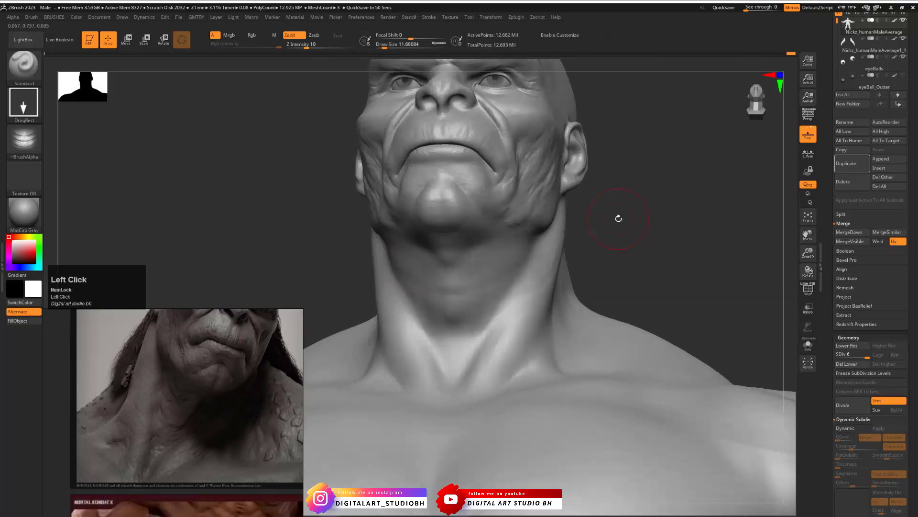
# - Undo the last neck stamp, turn on symmetry and stamp wrinkles on both sides of the neck below the jaw and near the collarbone
pyautogui.moveTo(627, 161); pyautogui.dragTo(556, 238)
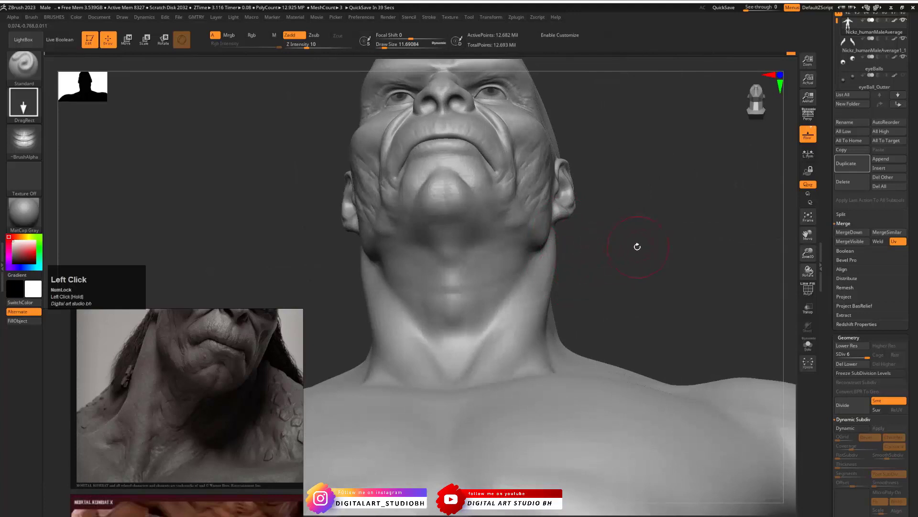
pyautogui.moveTo(609, 273); pyautogui.dragTo(581, 271)
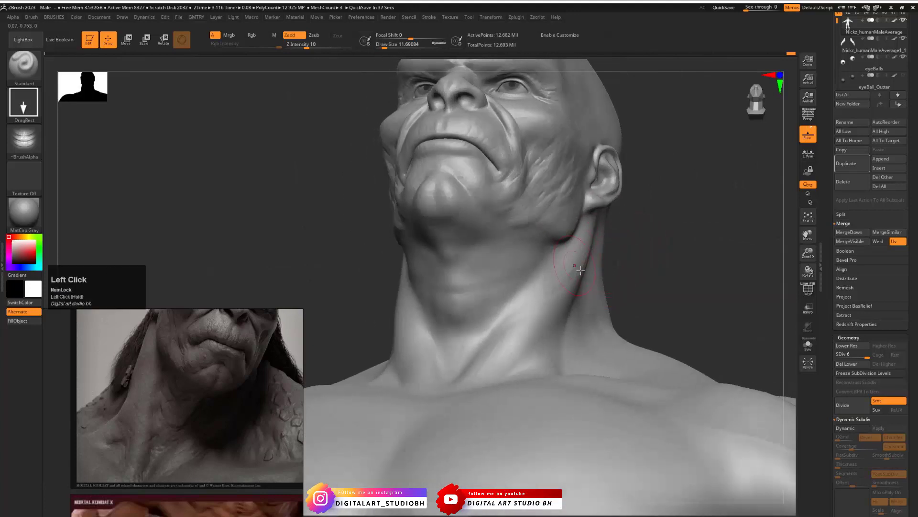
pyautogui.hotkey('ctrl', 'z')
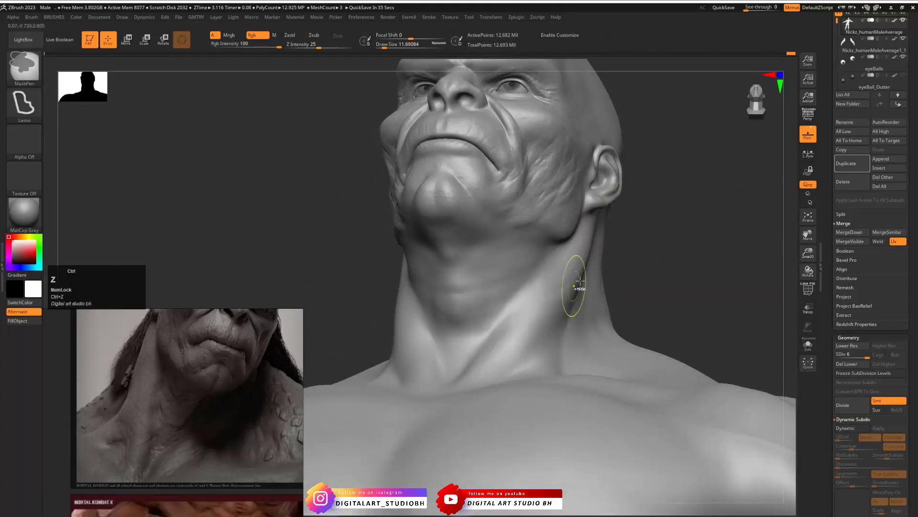
pyautogui.press('x')
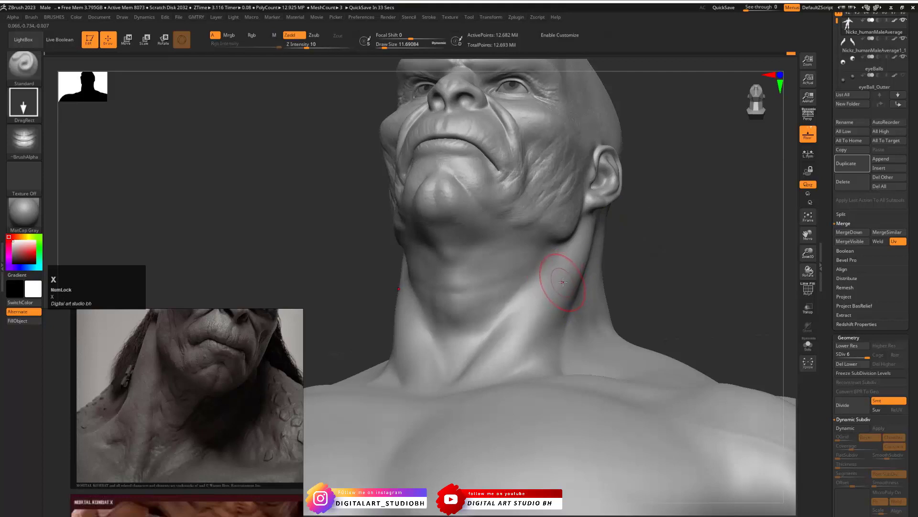
pyautogui.moveTo(563, 267); pyautogui.dragTo(570, 202)
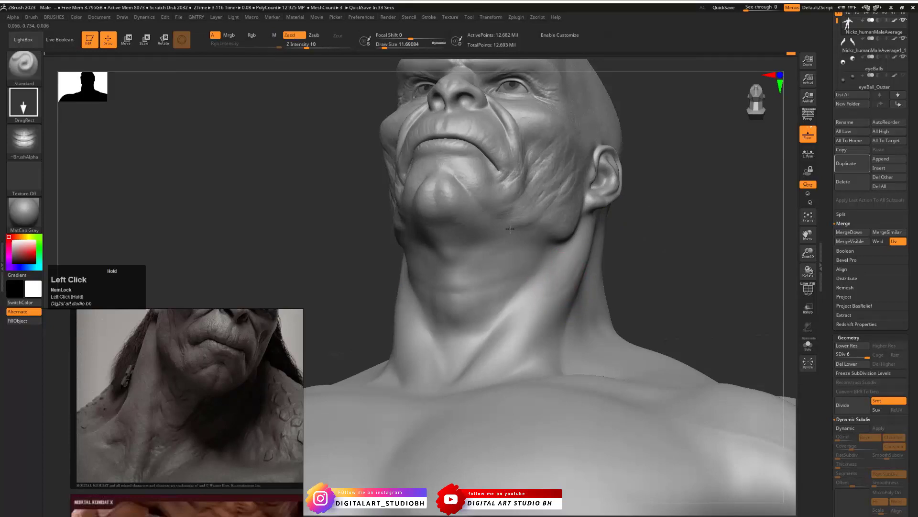
pyautogui.moveTo(507, 342)
pyautogui.mouseDown()
pyautogui.moveTo(526, 365)
pyautogui.moveTo(566, 367)
pyautogui.mouseUp()
# - Smooth the wrinkles over the neck muscles on both sides from the front view
pyautogui.moveTo(634, 252); pyautogui.dragTo(626, 320)
pyautogui.moveTo(646, 216); pyautogui.dragTo(630, 192)
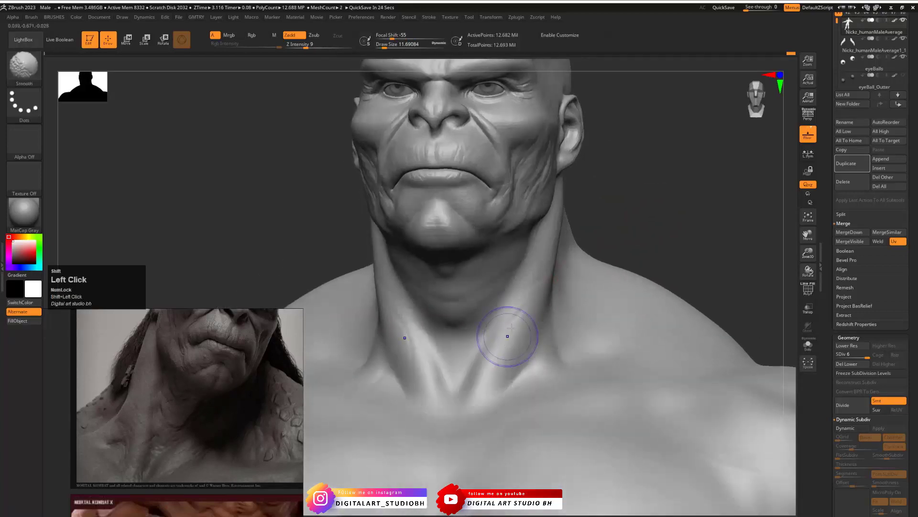
pyautogui.keyDown('shift'); pyautogui.moveTo(523, 303); pyautogui.dragTo(513, 341); pyautogui.keyUp('shift')
pyautogui.keyDown('shift'); pyautogui.moveTo(617, 210); pyautogui.dragTo(630, 235); pyautogui.keyUp('shift')
# - Turn off symmetry, stamp neck wrinkles at the base of the throat and check the bust in profile
pyautogui.hotkey('ctrl', 'b')
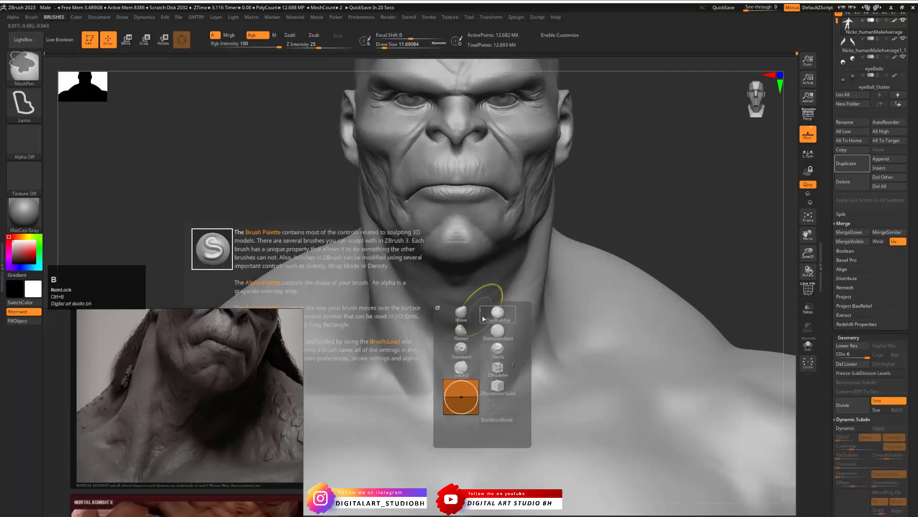
pyautogui.click(24, 141)
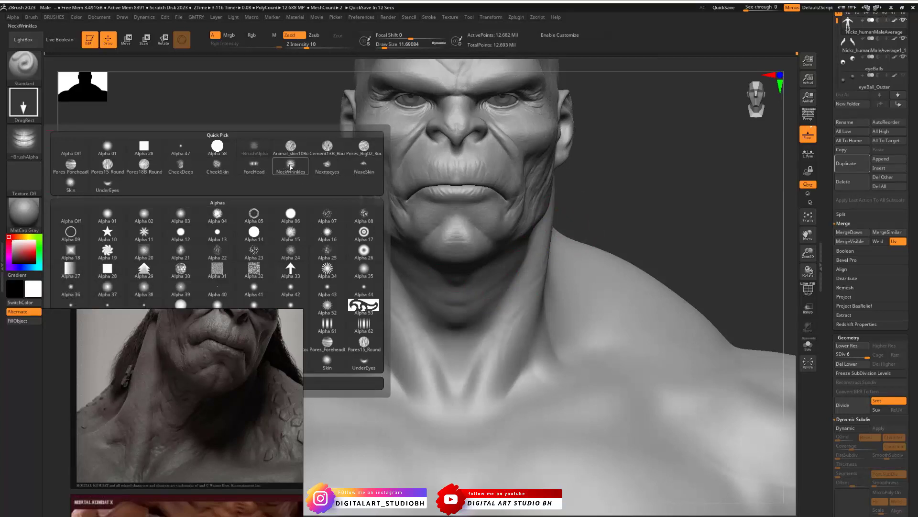
pyautogui.click(354, 169)
pyautogui.moveTo(455, 355)
pyautogui.mouseDown()
pyautogui.moveTo(464, 304)
pyautogui.moveTo(486, 322)
pyautogui.mouseUp()
pyautogui.press('x')
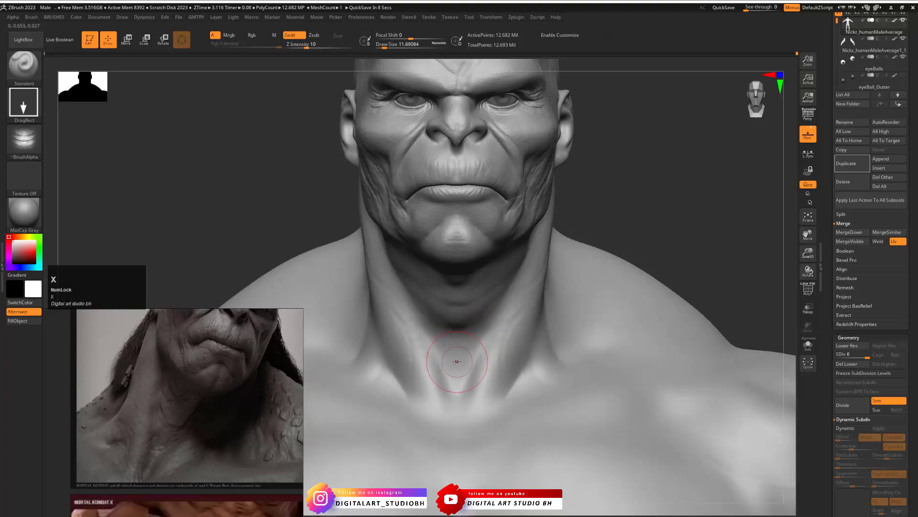
pyautogui.moveTo(457, 362); pyautogui.dragTo(464, 312)
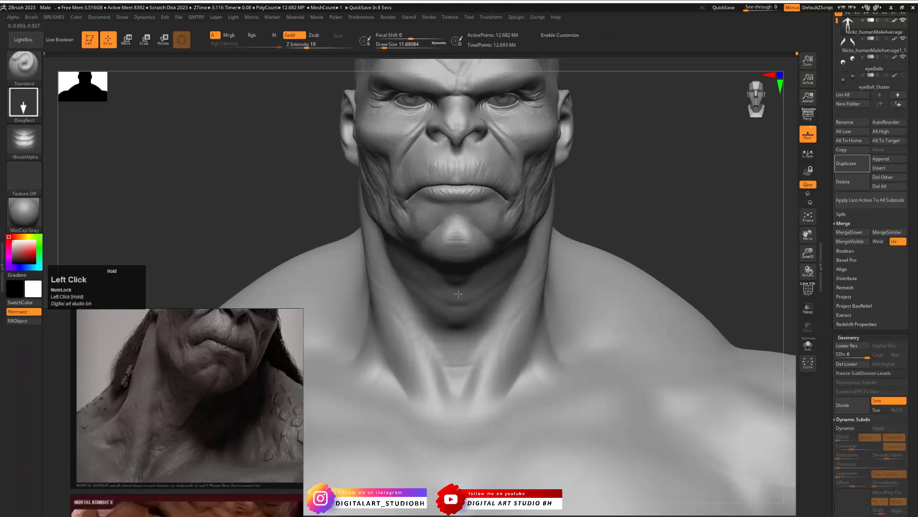
pyautogui.keyDown('alt'); pyautogui.moveTo(640, 194); pyautogui.dragTo(567, 208); pyautogui.keyUp('alt')
pyautogui.moveTo(617, 215)
pyautogui.mouseDown()
pyautogui.moveTo(570, 225)
pyautogui.moveTo(570, 216)
pyautogui.moveTo(621, 191)
pyautogui.moveTo(614, 228)
pyautogui.mouseUp()
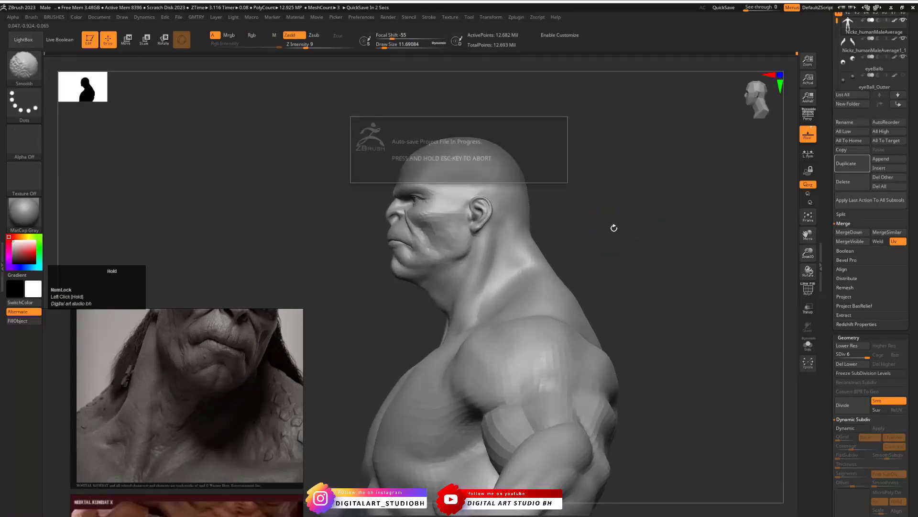
pyautogui.keyDown('alt'); pyautogui.click(602, 226); pyautogui.keyUp('alt')
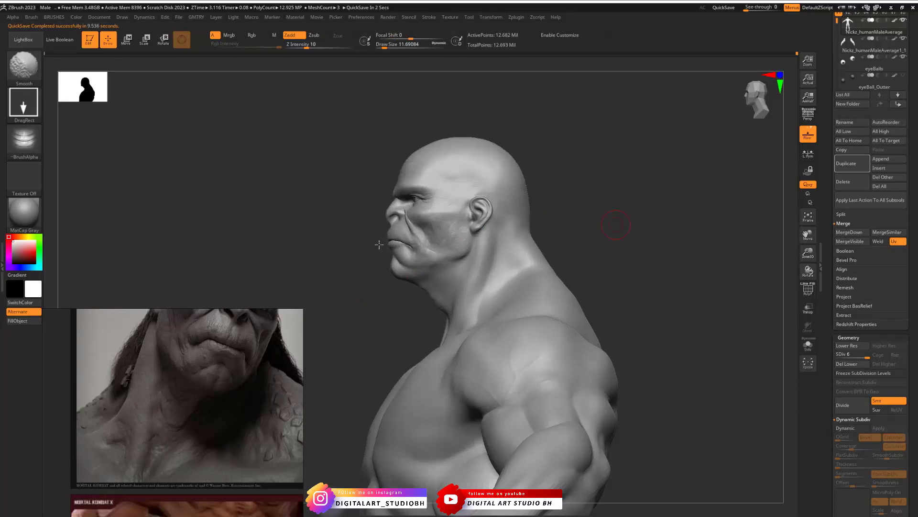
# - With no alpha, a FreeHand stroke and a draw size of about 1.3, add a small mole on the chin below the mouth corner
pyautogui.moveTo(369, 251); pyautogui.dragTo(731, 334)
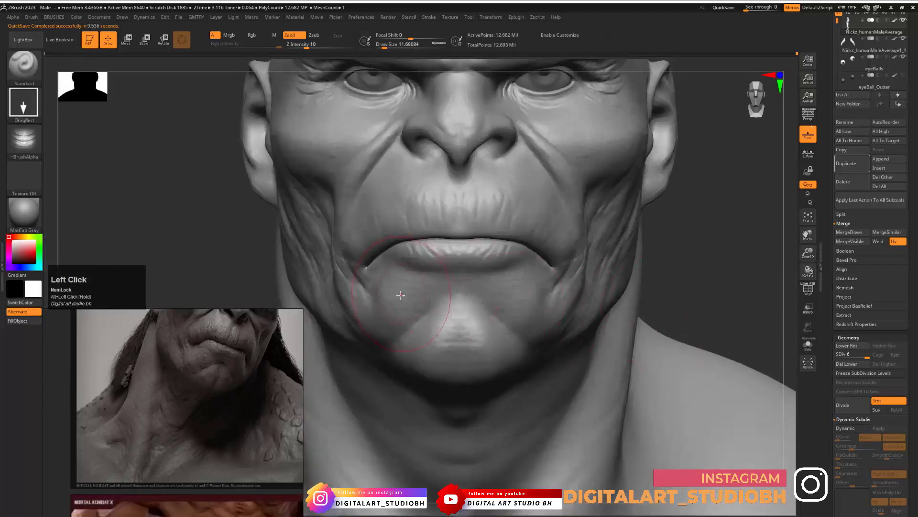
pyautogui.press('b')
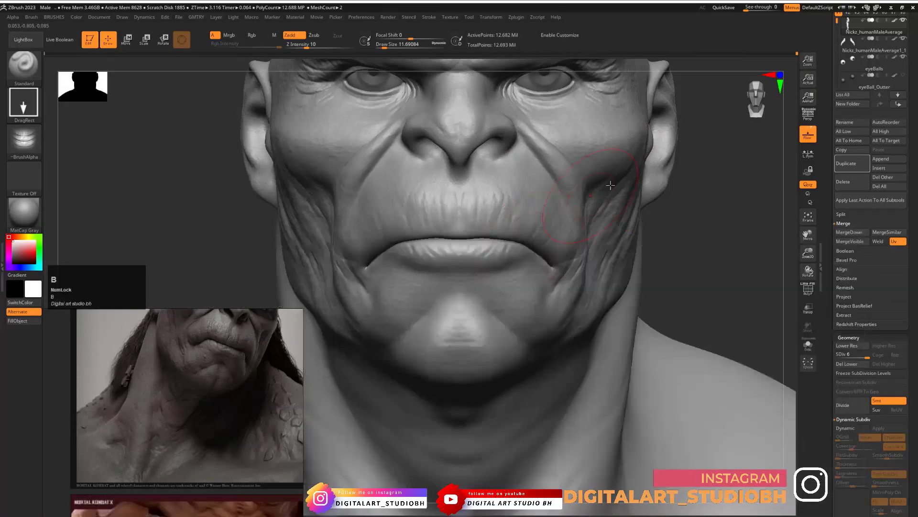
pyautogui.press('b')
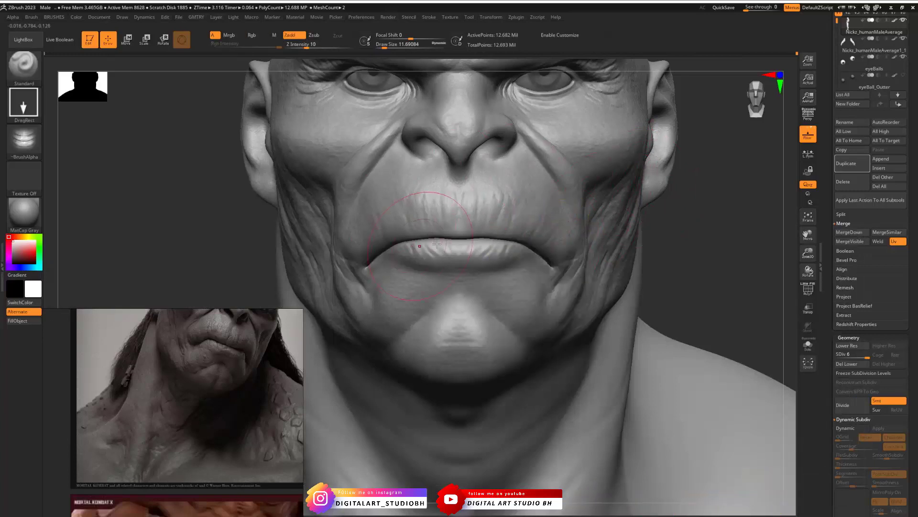
pyautogui.press('space')
pyautogui.click(436, 268)
pyautogui.click(436, 268)
pyautogui.press('space')
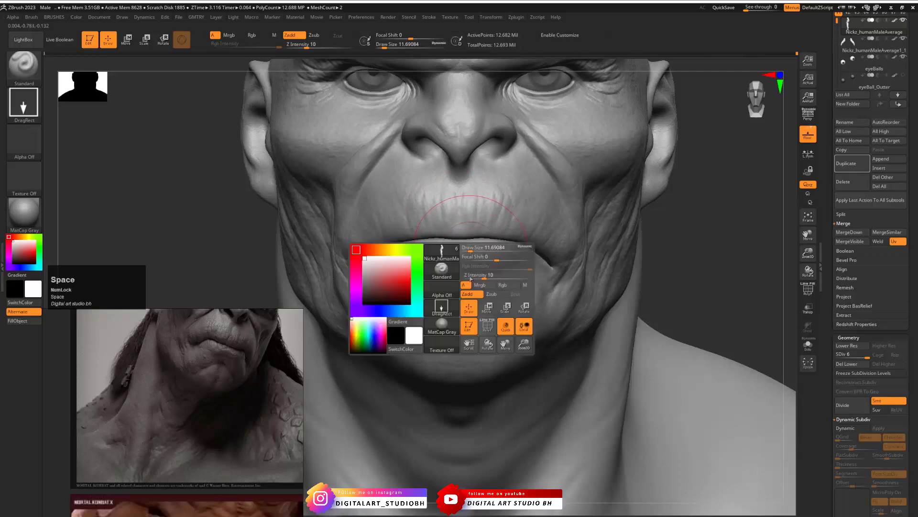
pyautogui.click(443, 293)
pyautogui.click(509, 321)
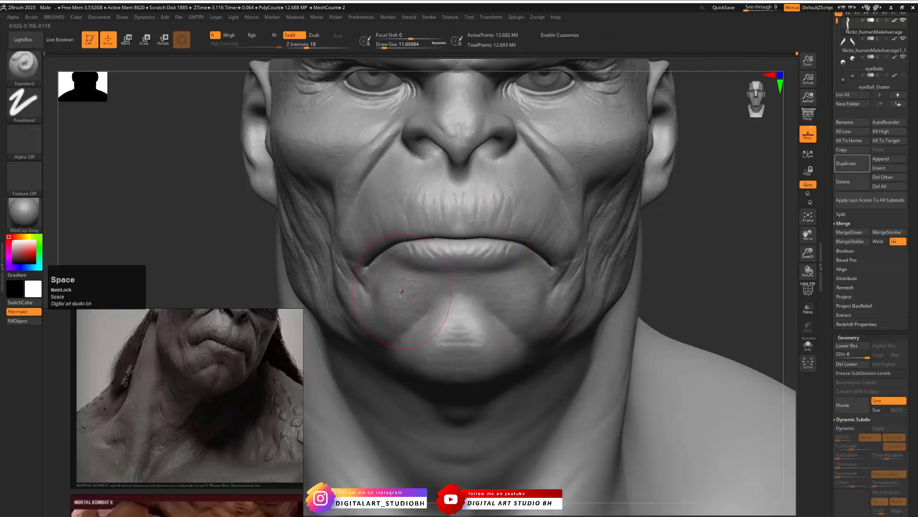
pyautogui.press('s')
pyautogui.moveTo(391, 296); pyautogui.dragTo(386, 295)
pyautogui.click(394, 294)
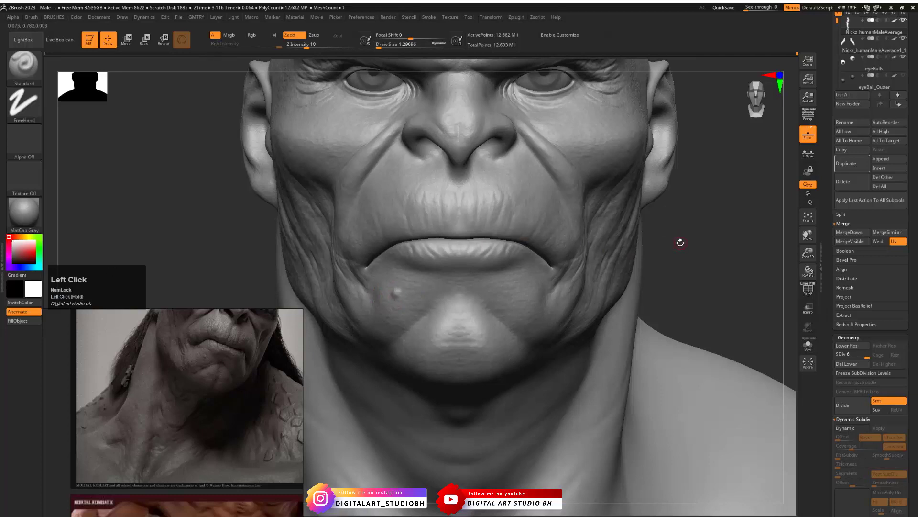
# - Add small skin bumps on the upper lip, cheeks, jaw and temple with the FreeHand Standard brush
pyautogui.moveTo(680, 242); pyautogui.dragTo(609, 191)
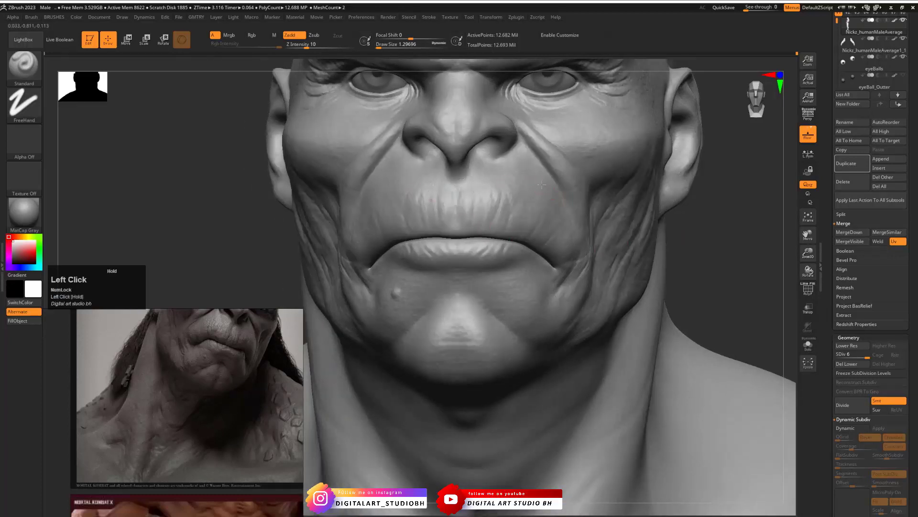
pyautogui.moveTo(568, 192); pyautogui.dragTo(651, 200)
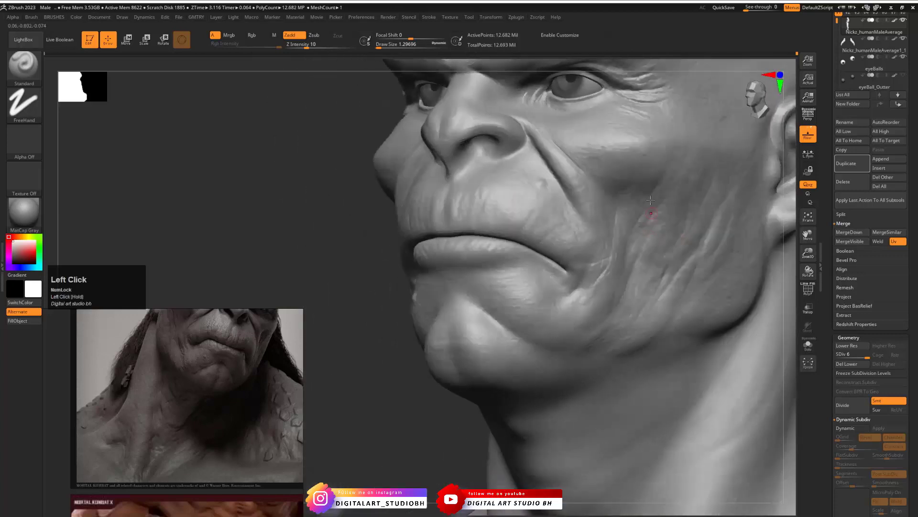
pyautogui.moveTo(710, 305); pyautogui.dragTo(708, 299)
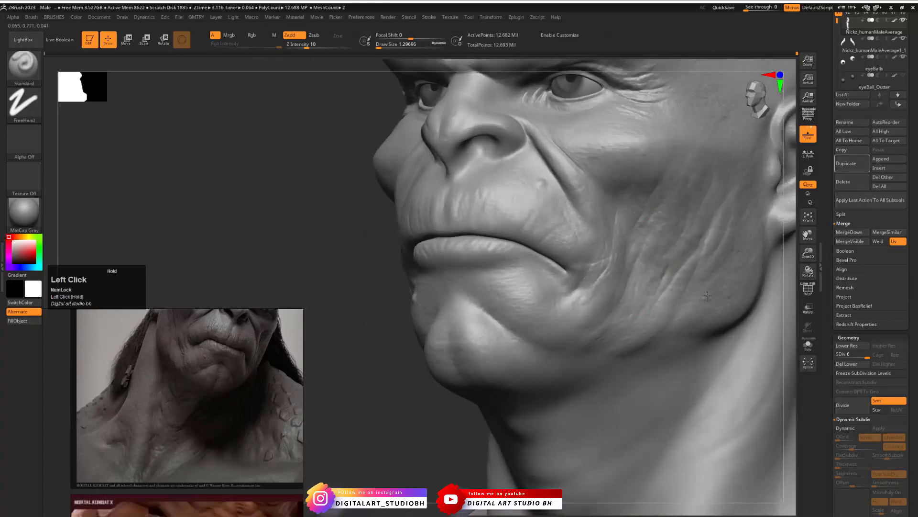
pyautogui.keyDown('shift'); pyautogui.moveTo(345, 202); pyautogui.dragTo(379, 210); pyautogui.keyUp('shift')
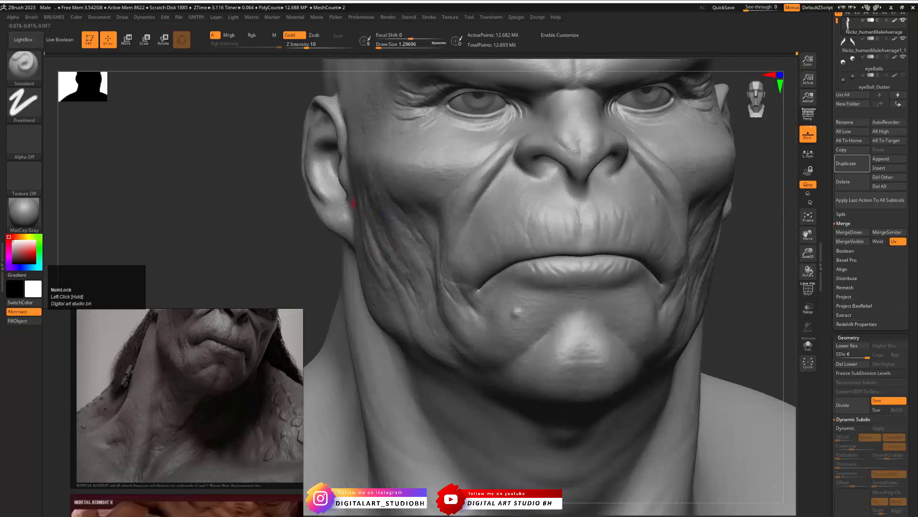
pyautogui.moveTo(292, 199); pyautogui.dragTo(371, 191)
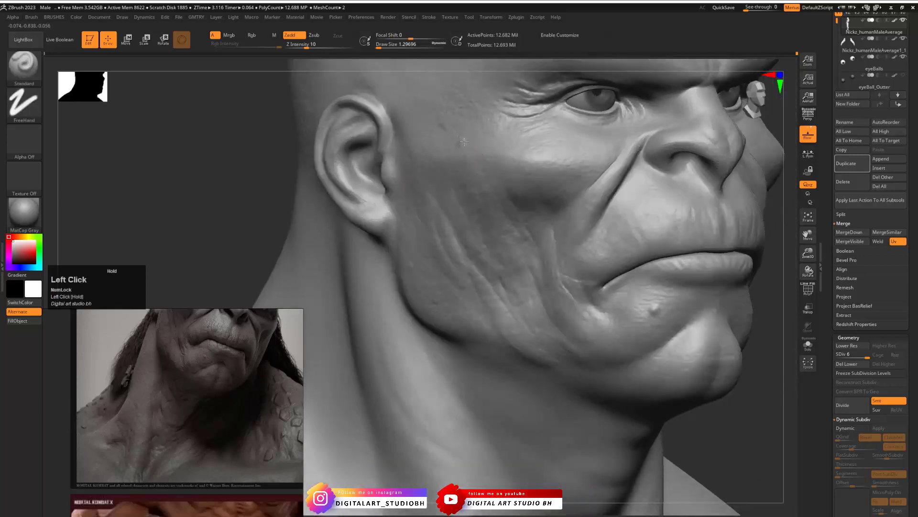
pyautogui.keyDown('shift'); pyautogui.moveTo(769, 269); pyautogui.dragTo(688, 268); pyautogui.keyUp('shift')
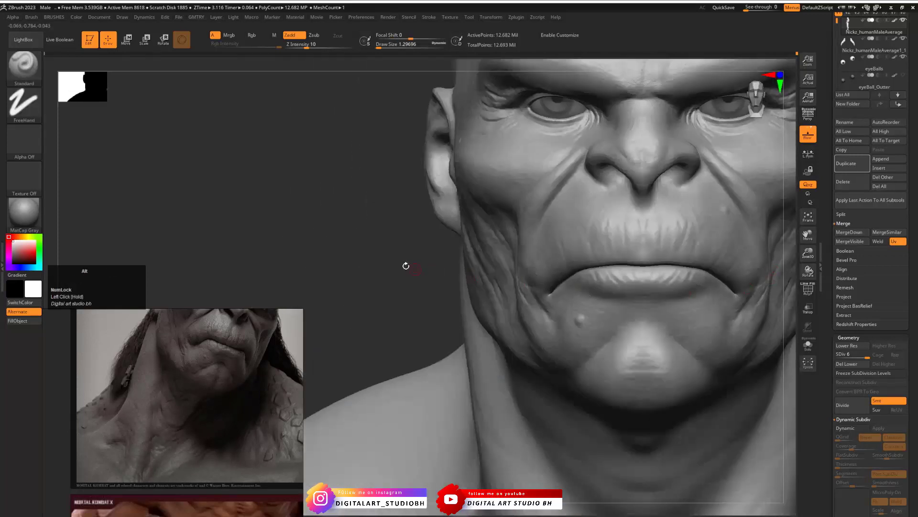
pyautogui.keyDown('alt'); pyautogui.moveTo(406, 264); pyautogui.dragTo(195, 221); pyautogui.keyUp('alt')
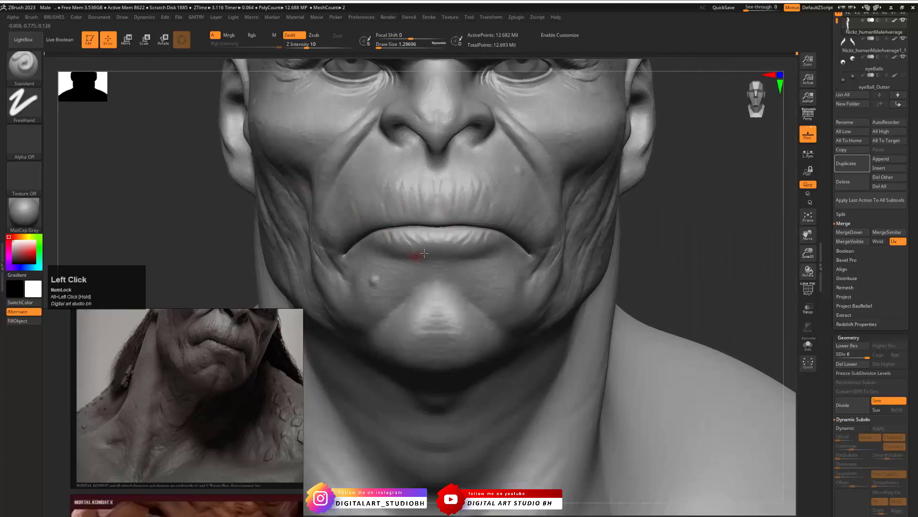
pyautogui.click(209, 216)
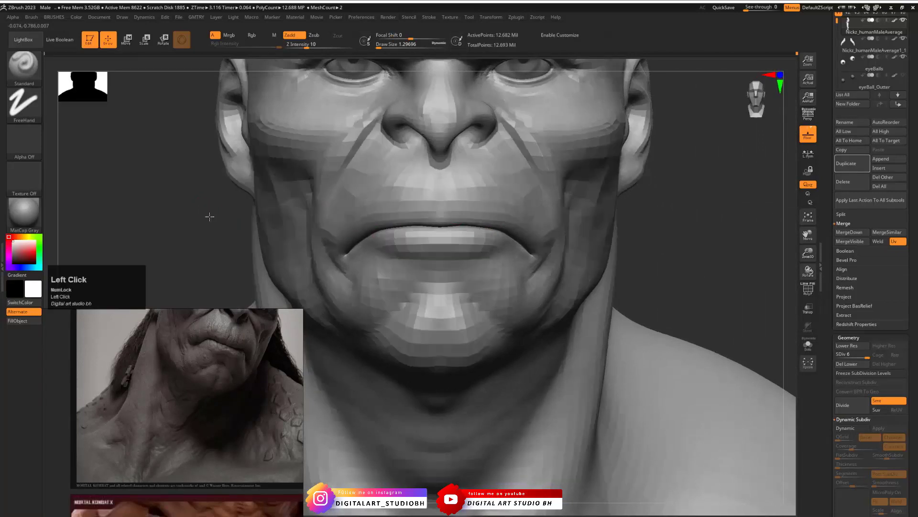
pyautogui.moveTo(209, 217); pyautogui.dragTo(208, 195)
# - Set the Standard brush to the DragRect stroke with the Pores_Forehead alpha
pyautogui.hotkey('ctrl', 'b')
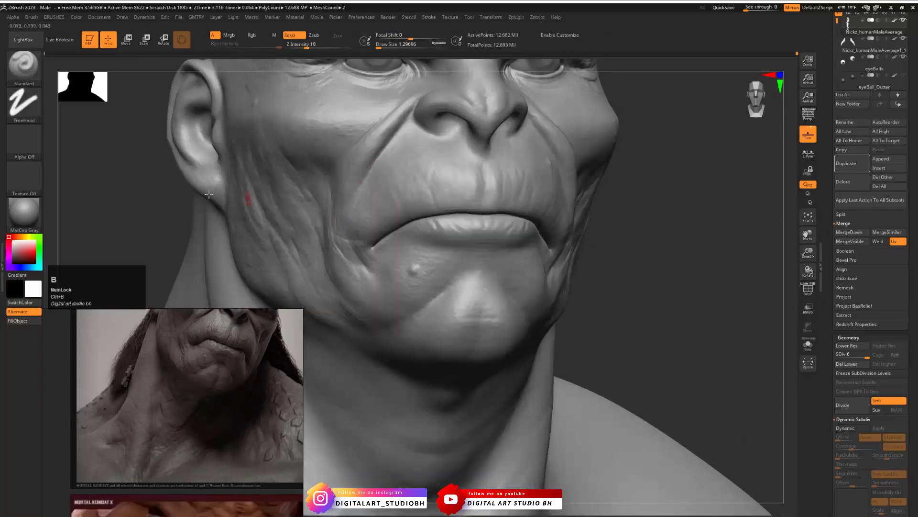
pyautogui.click(24, 141)
pyautogui.click(24, 102)
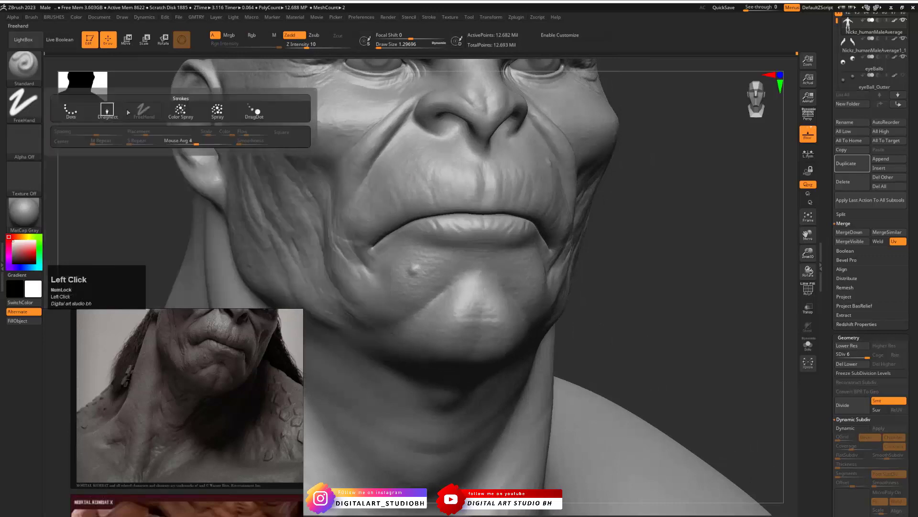
pyautogui.click(107, 110)
pyautogui.click(24, 141)
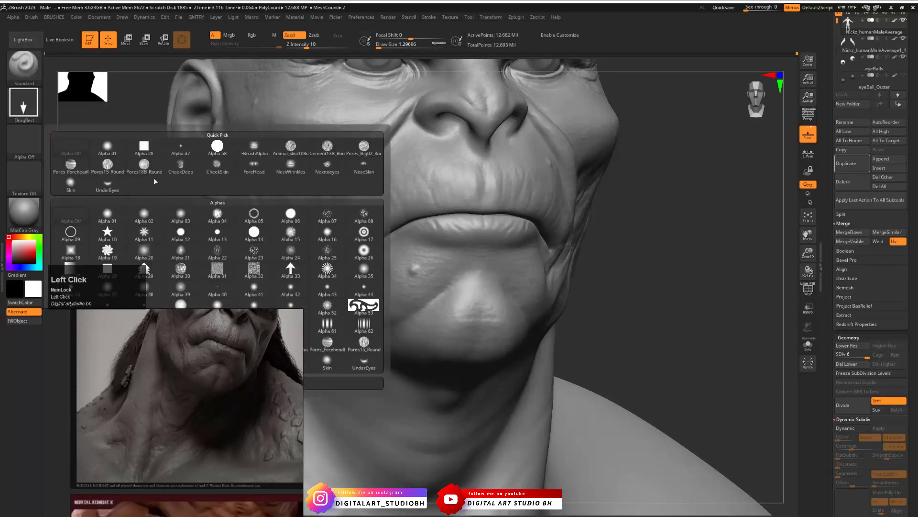
pyautogui.click(71, 165)
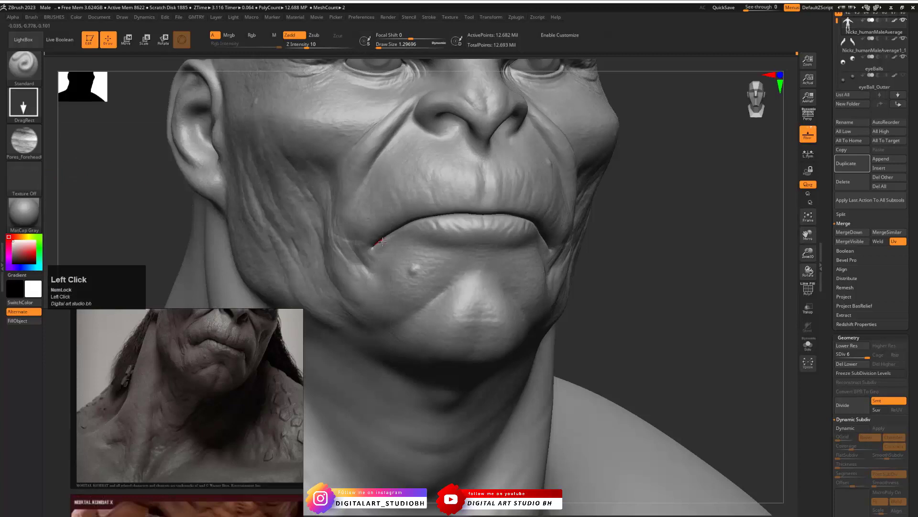
# - Undo the last stamp, set the Z Intensity to 22 and stamp Pores_Forehead wrinkles across the upper lip
pyautogui.hotkey('ctrl', 'z')
pyautogui.moveTo(384, 197)
pyautogui.mouseDown()
pyautogui.moveTo(399, 179)
pyautogui.moveTo(421, 181)
pyautogui.mouseUp()
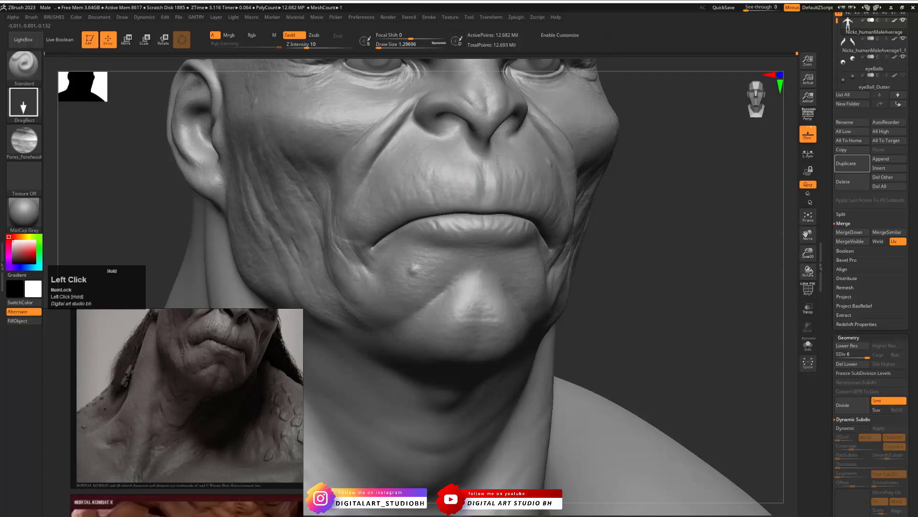
pyautogui.moveTo(498, 172); pyautogui.dragTo(497, 173)
pyautogui.press('space')
pyautogui.click(468, 218)
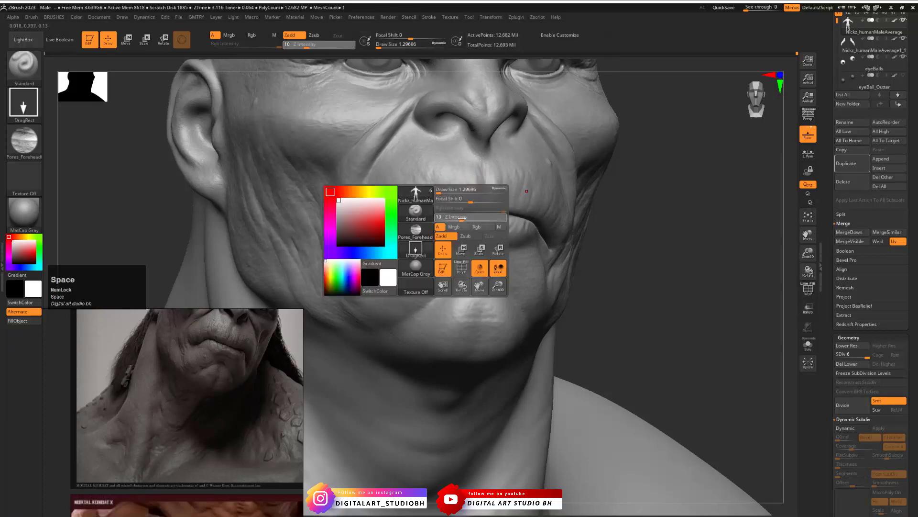
pyautogui.moveTo(385, 203)
pyautogui.mouseDown()
pyautogui.moveTo(463, 165)
pyautogui.moveTo(473, 183)
pyautogui.moveTo(509, 178)
pyautogui.moveTo(503, 193)
pyautogui.mouseUp()
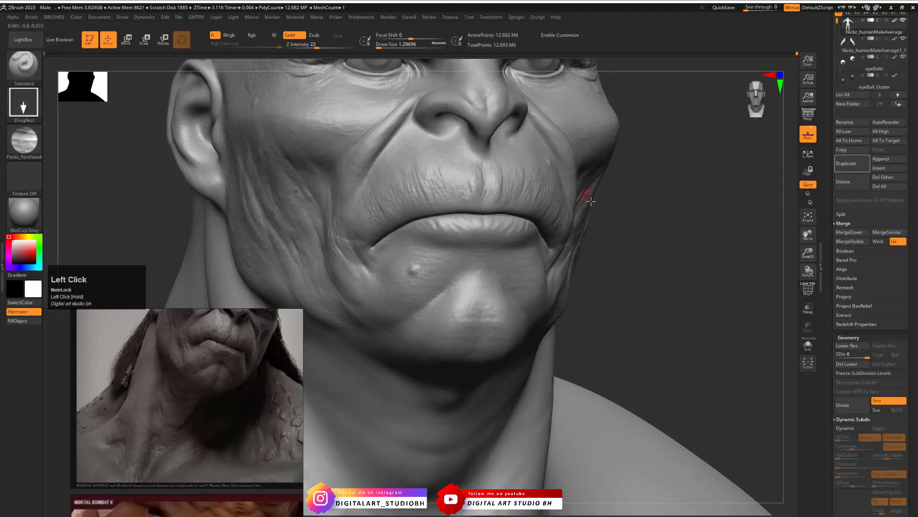
# - Undo the last two stamps and stamp fine pore wrinkles near the middle of the upper lip
pyautogui.keyDown('alt'); pyautogui.moveTo(617, 246); pyautogui.dragTo(588, 225); pyautogui.keyUp('alt')
pyautogui.keyDown('alt'); pyautogui.moveTo(650, 198); pyautogui.dragTo(677, 222); pyautogui.keyUp('alt')
pyautogui.hotkey('ctrl', 'z')
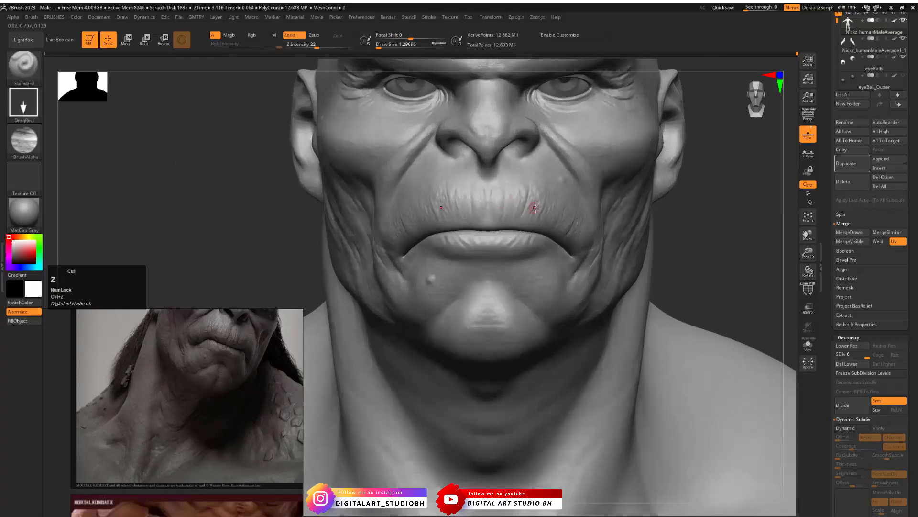
pyautogui.hotkey('ctrl', 'z')
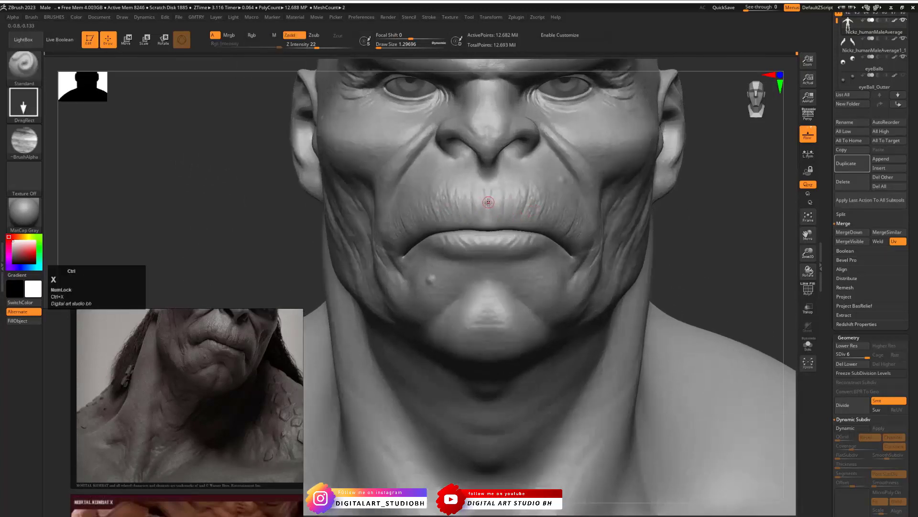
pyautogui.moveTo(488, 203); pyautogui.dragTo(527, 193)
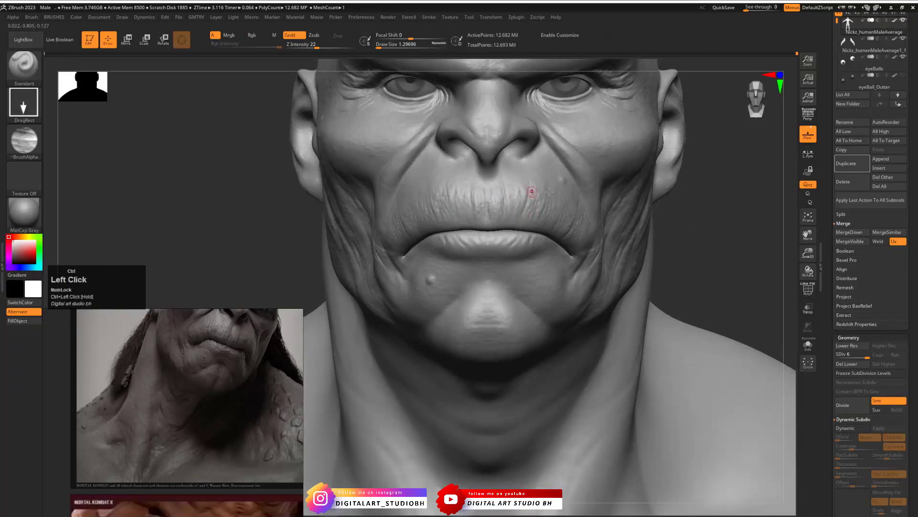
# - Stamp fine skin lines on the lower lip and around the mouth corner, undoing the unwanted stamps
pyautogui.moveTo(693, 237)
pyautogui.keyDown('alt'); pyautogui.mouseDown()
pyautogui.moveTo(611, 245)
pyautogui.moveTo(654, 232)
pyautogui.moveTo(733, 230)
pyautogui.moveTo(730, 214)
pyautogui.mouseUp(); pyautogui.keyUp('alt')
pyautogui.moveTo(382, 259)
pyautogui.keyDown('alt'); pyautogui.mouseDown()
pyautogui.moveTo(432, 278)
pyautogui.moveTo(484, 275)
pyautogui.moveTo(498, 287)
pyautogui.moveTo(474, 282)
pyautogui.moveTo(497, 294)
pyautogui.moveTo(527, 276)
pyautogui.mouseUp(); pyautogui.keyUp('alt')
pyautogui.hotkey('ctrl', 'z')
pyautogui.hotkey('ctrl', 'z')
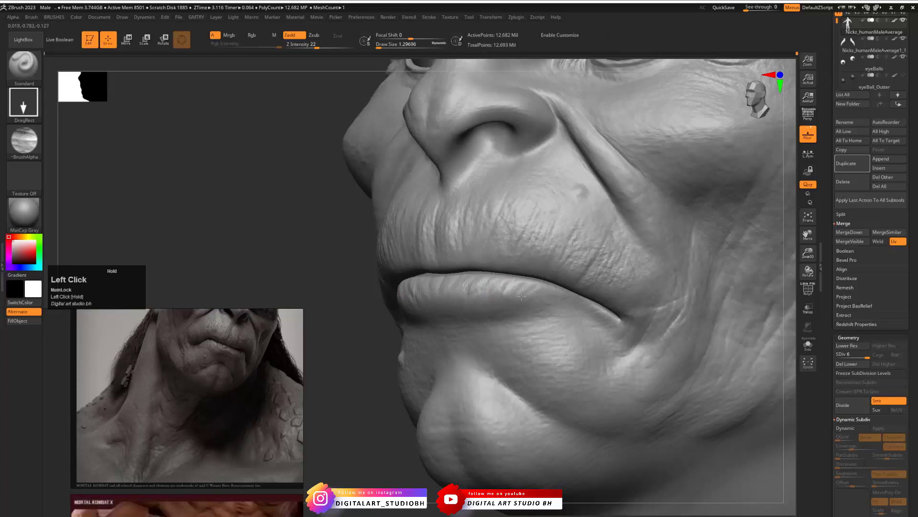
pyautogui.moveTo(435, 288); pyautogui.dragTo(447, 271)
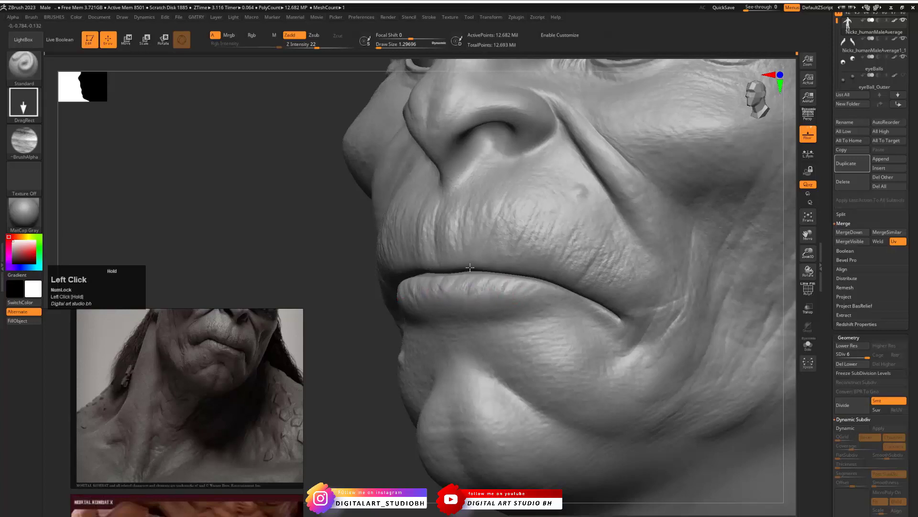
pyautogui.moveTo(330, 239); pyautogui.dragTo(593, 281)
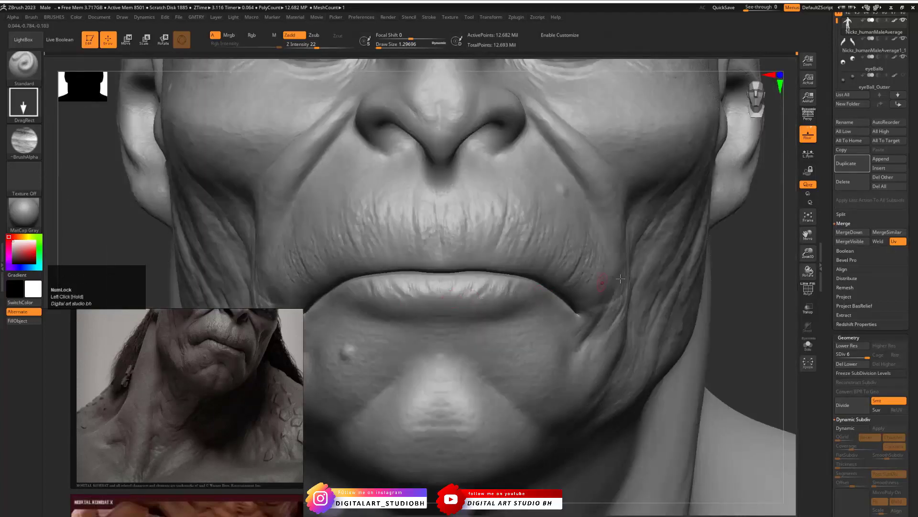
# - Compare the head with the reference bust and switch the brush alpha to CheekSkin for the temple
pyautogui.keyDown('alt'); pyautogui.moveTo(742, 268); pyautogui.dragTo(564, 328); pyautogui.keyUp('alt')
pyautogui.keyDown('alt'); pyautogui.moveTo(218, 320); pyautogui.dragTo(199, 388); pyautogui.keyUp('alt')
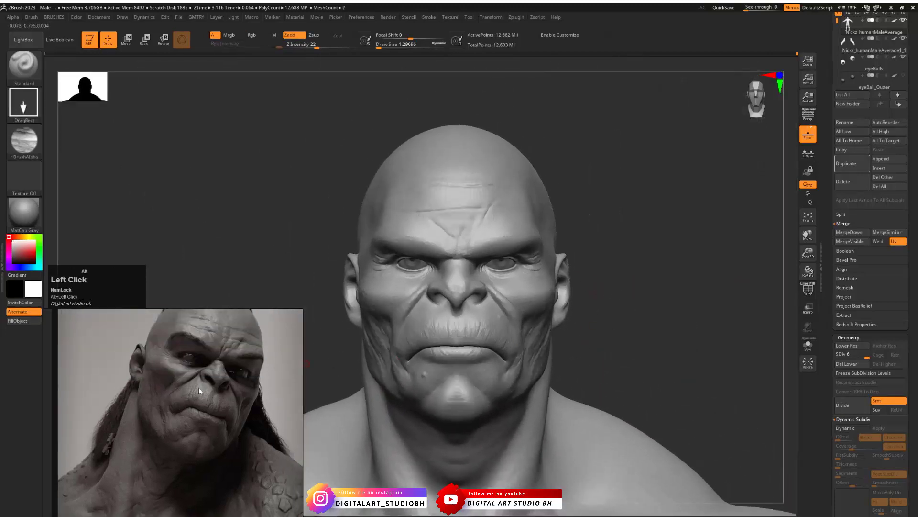
pyautogui.moveTo(323, 242)
pyautogui.mouseDown()
pyautogui.moveTo(548, 186)
pyautogui.moveTo(631, 201)
pyautogui.mouseUp()
pyautogui.moveTo(421, 261)
pyautogui.mouseDown()
pyautogui.moveTo(430, 244)
pyautogui.moveTo(411, 282)
pyautogui.moveTo(430, 249)
pyautogui.moveTo(424, 239)
pyautogui.mouseUp()
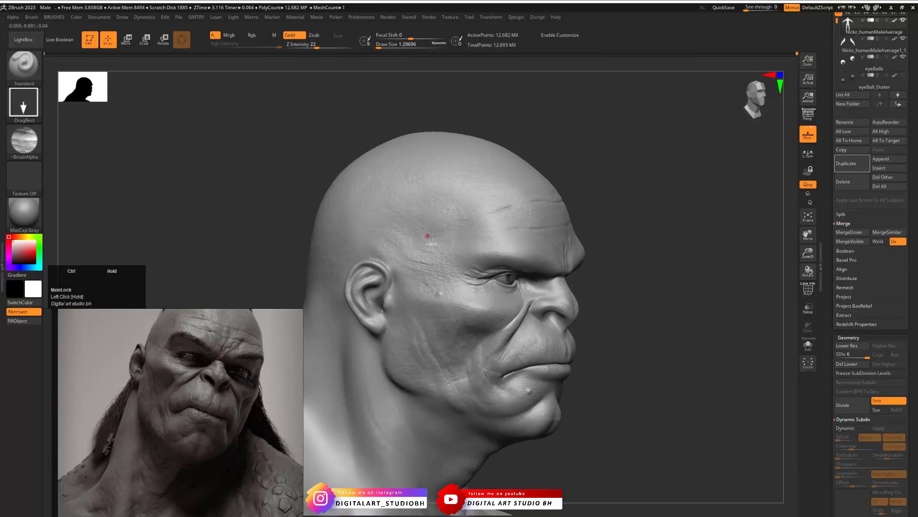
pyautogui.click(24, 140)
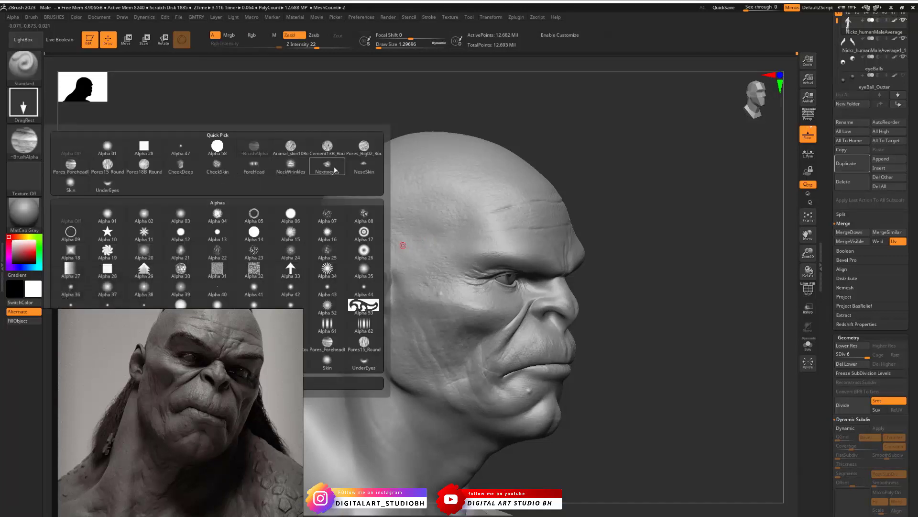
pyautogui.click(214, 170)
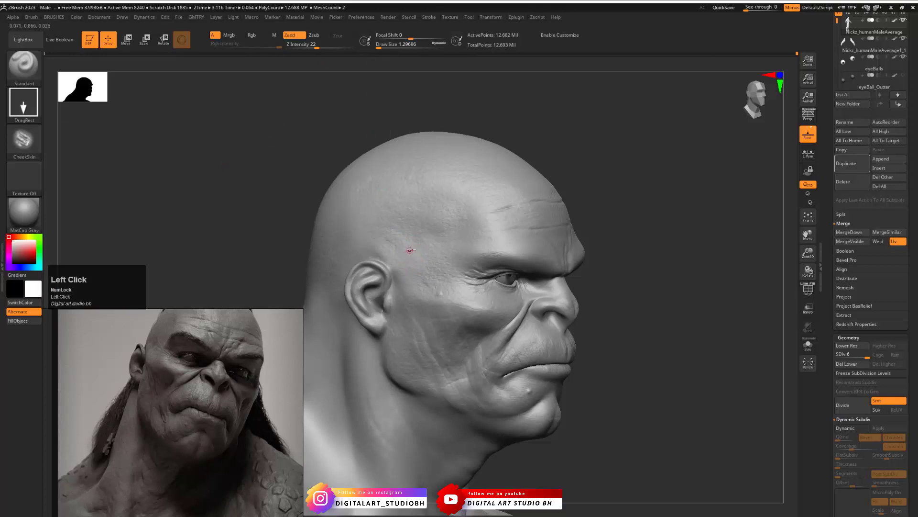
# - Undo the first CheekSkin stamp, set the Z Intensity to 12 and stamp softer wrinkles on the temple above the ear
pyautogui.moveTo(415, 254)
pyautogui.mouseDown()
pyautogui.moveTo(432, 204)
pyautogui.moveTo(407, 198)
pyautogui.moveTo(370, 218)
pyautogui.mouseUp()
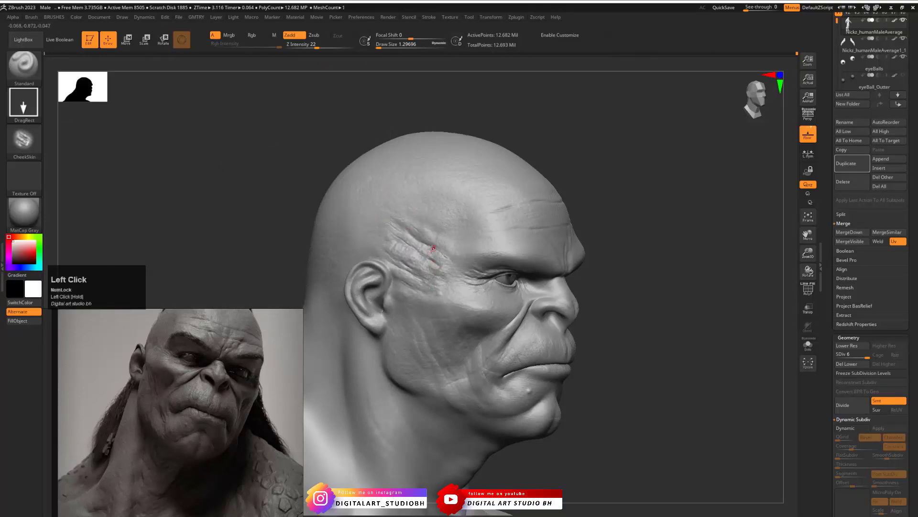
pyautogui.hotkey('ctrl', 'z')
pyautogui.press('space')
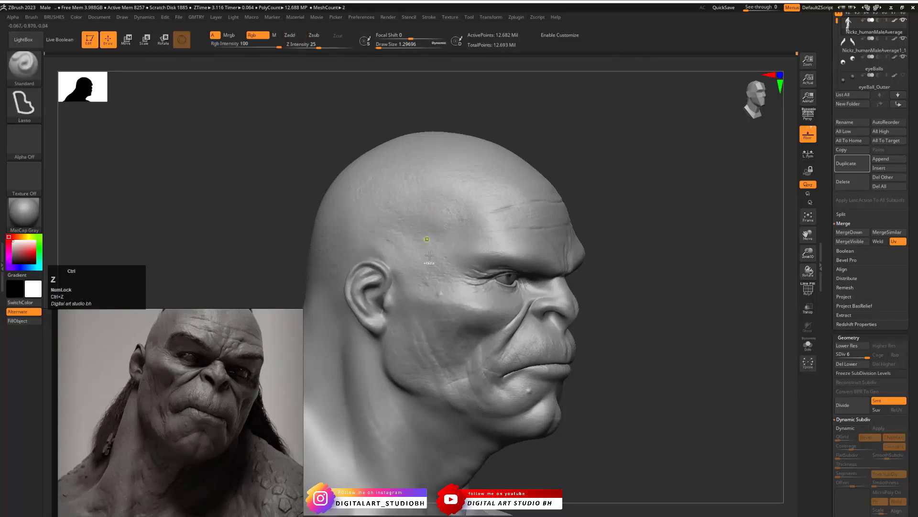
pyautogui.press('space')
pyautogui.moveTo(447, 318); pyautogui.dragTo(458, 318)
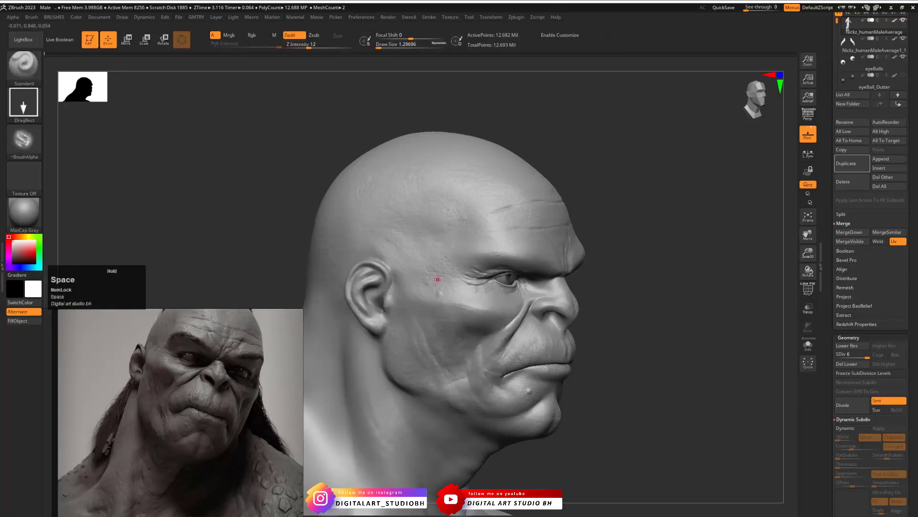
pyautogui.moveTo(421, 261); pyautogui.dragTo(403, 193)
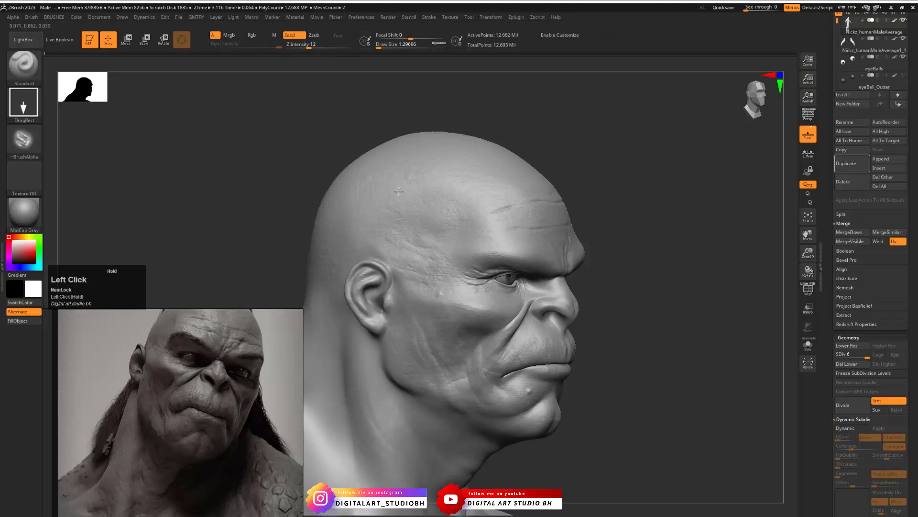
# - Undo the last change and stamp CheekSkin wrinkles on the side of the head above the temple
pyautogui.moveTo(593, 226)
pyautogui.mouseDown()
pyautogui.moveTo(550, 213)
pyautogui.moveTo(518, 163)
pyautogui.mouseUp()
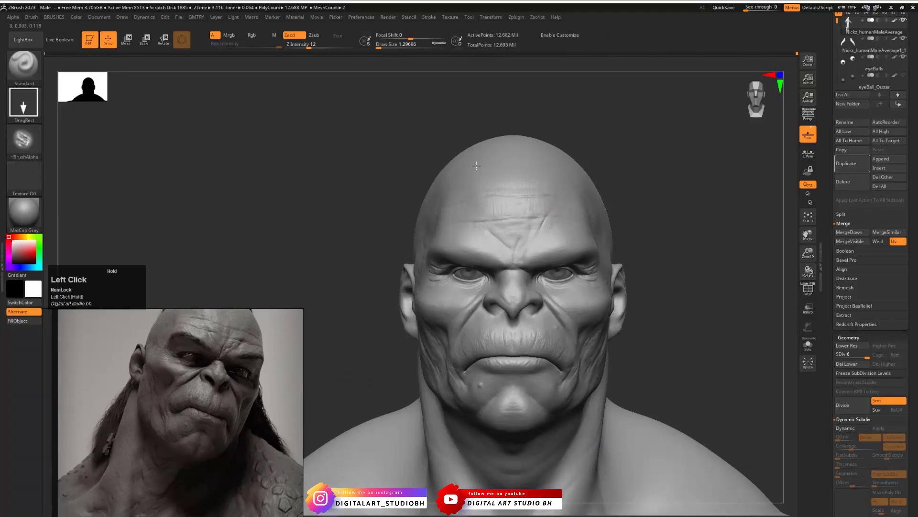
pyautogui.moveTo(477, 165); pyautogui.dragTo(626, 265)
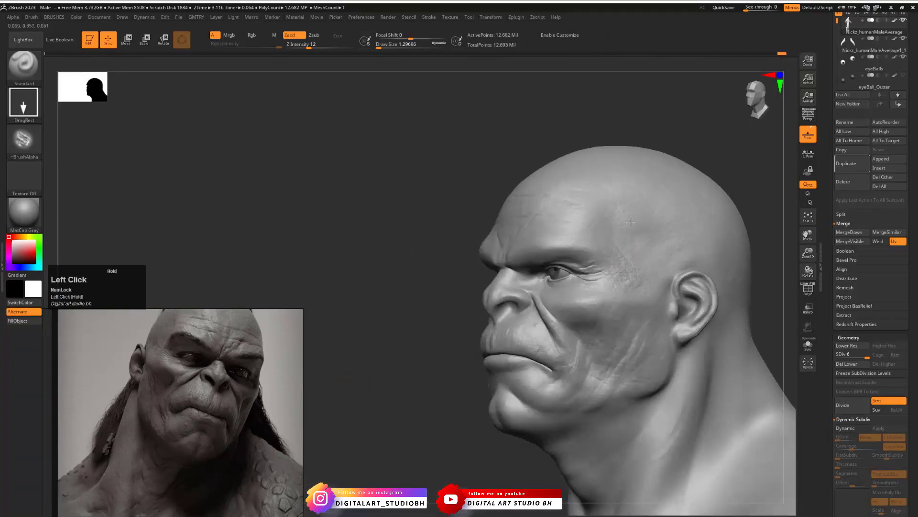
pyautogui.hotkey('ctrl', 'z')
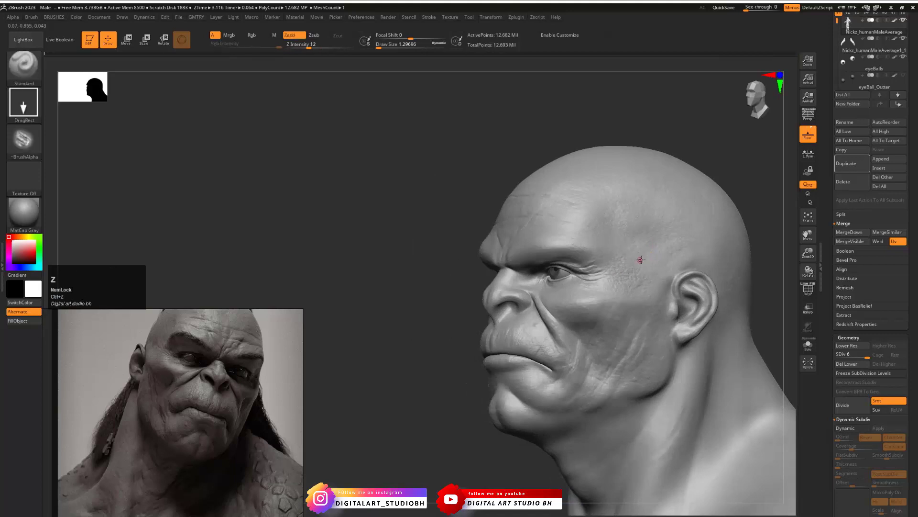
pyautogui.moveTo(640, 259); pyautogui.dragTo(630, 206)
pyautogui.keyDown('shift'); pyautogui.moveTo(397, 242); pyautogui.dragTo(432, 249); pyautogui.keyUp('shift')
pyautogui.keyDown('alt'); pyautogui.moveTo(674, 180); pyautogui.dragTo(576, 191); pyautogui.keyUp('alt')
pyautogui.moveTo(576, 229)
pyautogui.keyDown('alt'); pyautogui.mouseDown()
pyautogui.moveTo(555, 189)
pyautogui.moveTo(572, 217)
pyautogui.moveTo(640, 241)
pyautogui.moveTo(646, 210)
pyautogui.mouseUp(); pyautogui.keyUp('alt')
pyautogui.keyDown('alt'); pyautogui.moveTo(647, 210); pyautogui.dragTo(666, 186); pyautogui.keyUp('alt')
# - Stamp CheekSkin creases on the chin and its underside, redoing the first stamp beside the chin
pyautogui.moveTo(451, 273)
pyautogui.mouseDown()
pyautogui.moveTo(515, 283)
pyautogui.moveTo(507, 292)
pyautogui.mouseUp()
pyautogui.hotkey('ctrl', 'z')
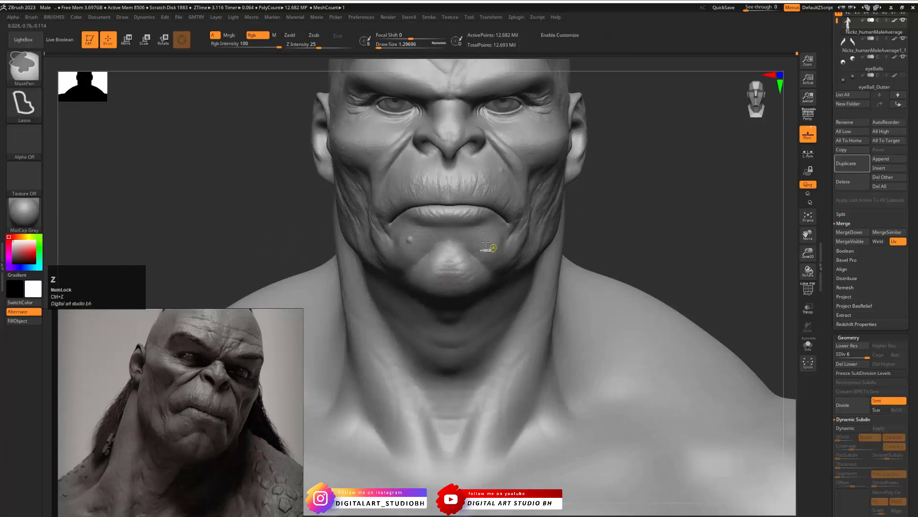
pyautogui.moveTo(488, 241); pyautogui.dragTo(506, 261)
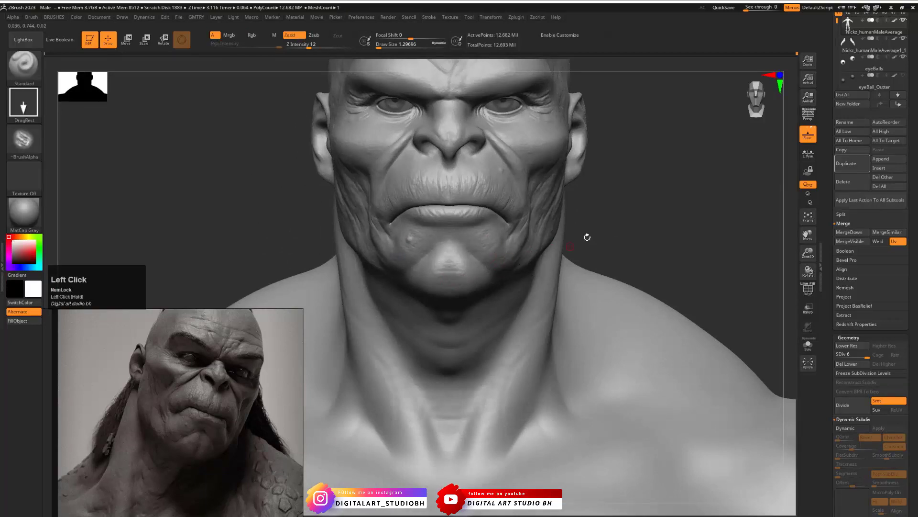
pyautogui.moveTo(587, 237); pyautogui.dragTo(543, 242)
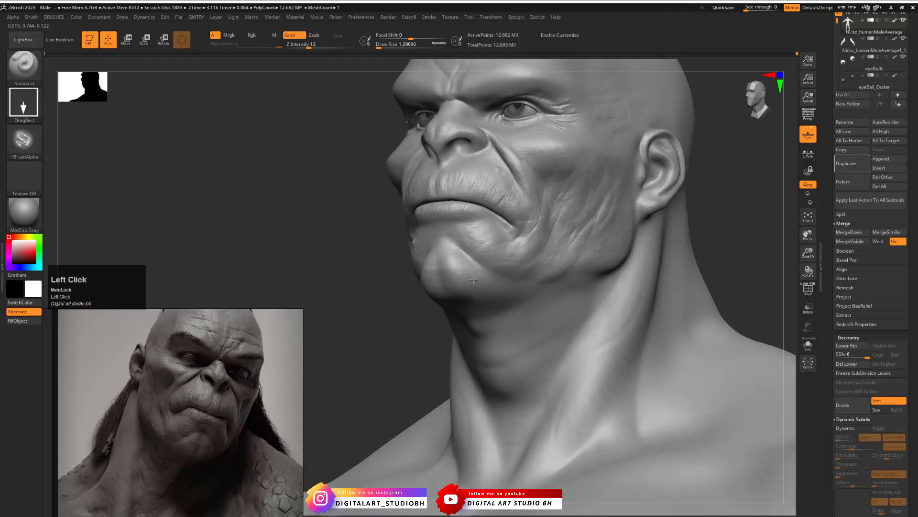
pyautogui.moveTo(501, 284); pyautogui.dragTo(485, 290)
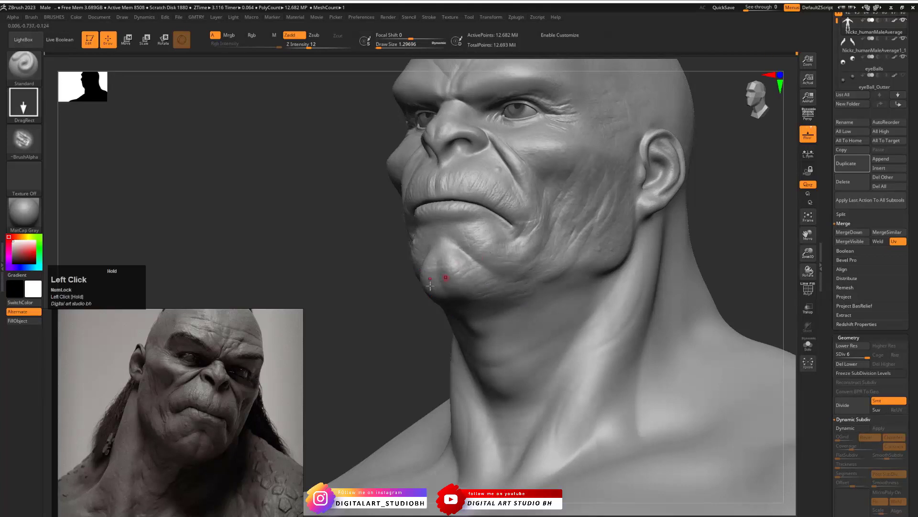
pyautogui.moveTo(431, 285); pyautogui.dragTo(432, 290)
# - Examine the chest, shoulders and arms of the model against the Goro statue reference images
pyautogui.moveTo(373, 268); pyautogui.dragTo(462, 229)
pyautogui.moveTo(656, 221)
pyautogui.keyDown('alt'); pyautogui.mouseDown()
pyautogui.moveTo(603, 263)
pyautogui.moveTo(584, 205)
pyautogui.moveTo(592, 191)
pyautogui.moveTo(625, 201)
pyautogui.moveTo(589, 226)
pyautogui.moveTo(569, 222)
pyautogui.mouseUp(); pyautogui.keyUp('alt')
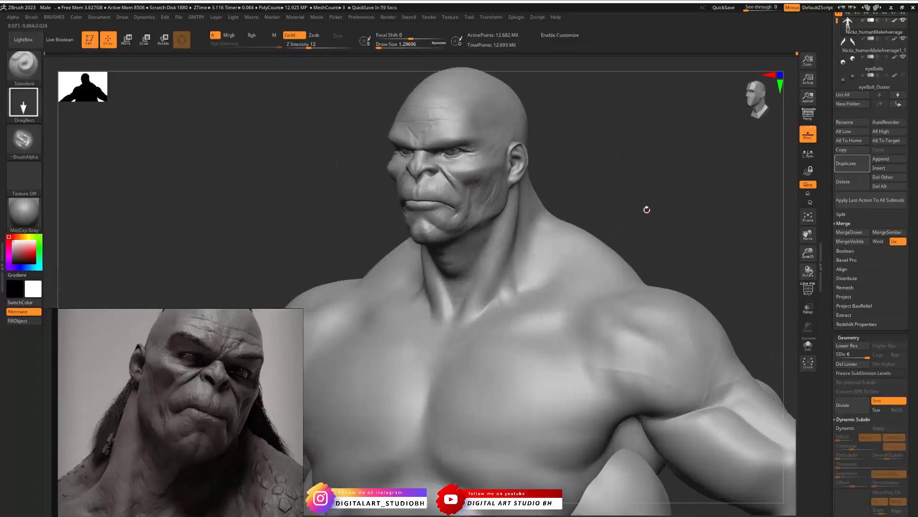
pyautogui.moveTo(651, 137); pyautogui.dragTo(525, 258)
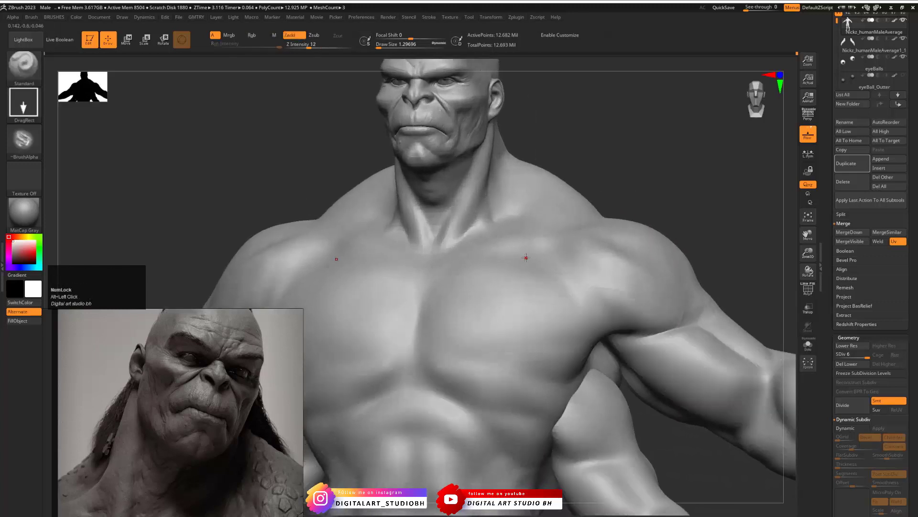
pyautogui.scroll(-3, 239, 392)
pyautogui.moveTo(239, 392); pyautogui.dragTo(161, 383, button='middle')
pyautogui.scroll(3, 245, 377)
pyautogui.scroll(2, 245, 377)
pyautogui.scroll(-3, 239, 407)
pyautogui.scroll(-4, 161, 383)
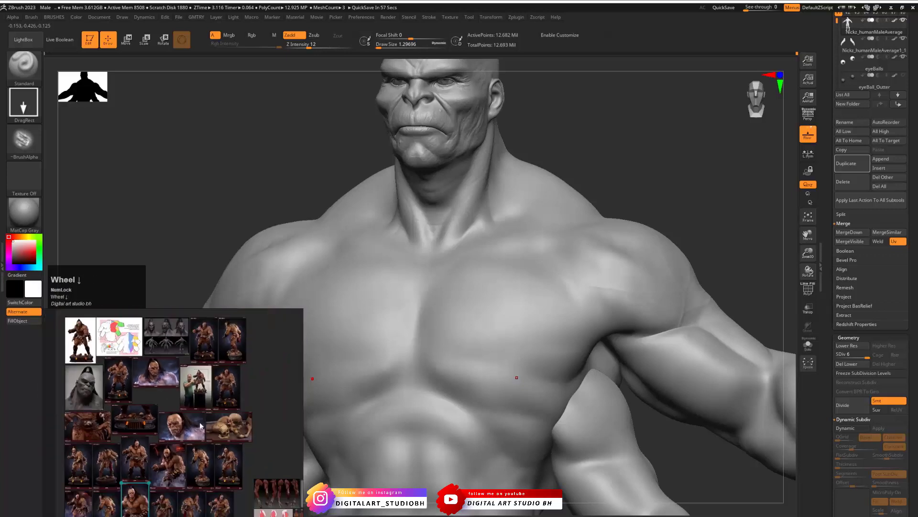
pyautogui.moveTo(192, 436); pyautogui.dragTo(215, 359, button='middle')
pyautogui.scroll(1, 215, 363)
pyautogui.press('space')
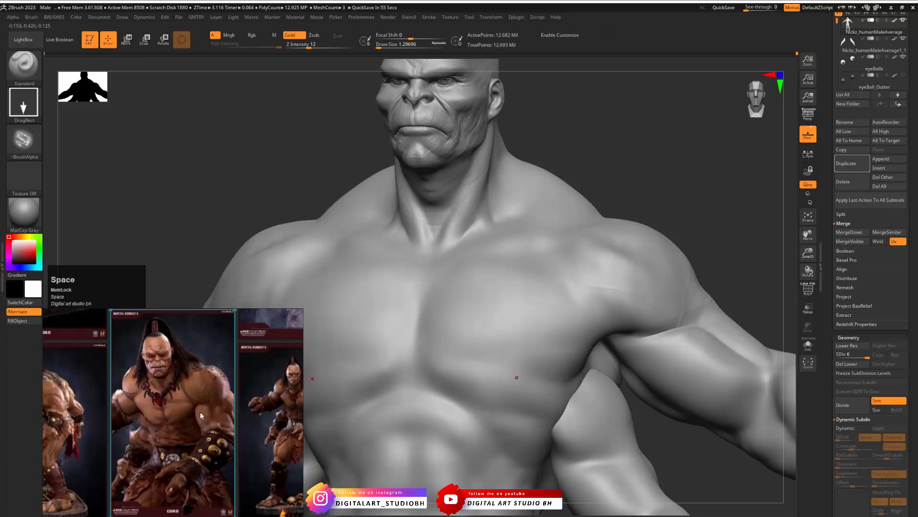
pyautogui.moveTo(194, 396); pyautogui.dragTo(221, 361, button='middle')
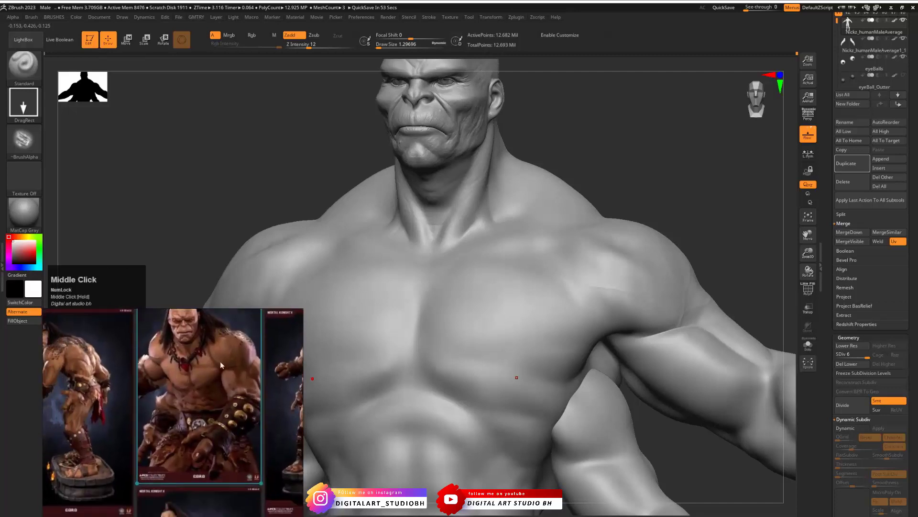
pyautogui.scroll(5, 193, 379)
pyautogui.moveTo(209, 403); pyautogui.dragTo(188, 423, button='middle')
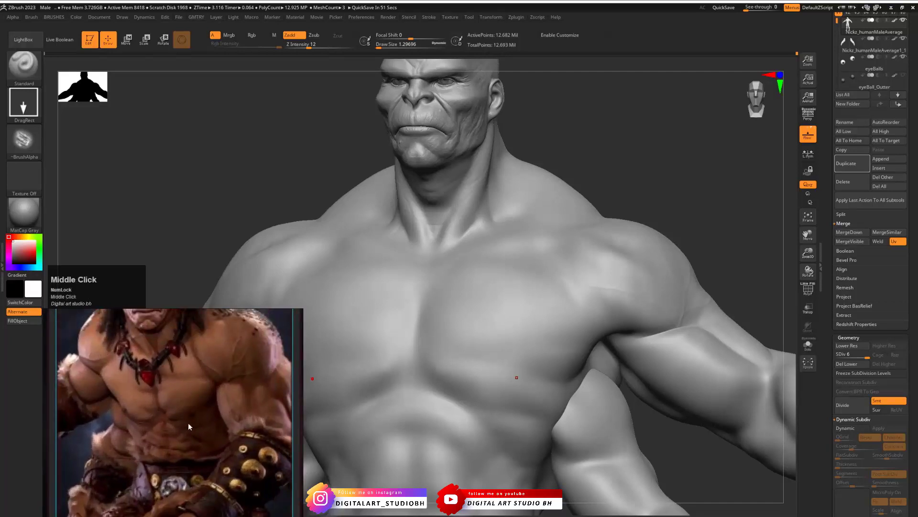
pyautogui.moveTo(670, 185)
pyautogui.mouseDown()
pyautogui.moveTo(637, 171)
pyautogui.moveTo(615, 174)
pyautogui.moveTo(505, 304)
pyautogui.mouseUp()
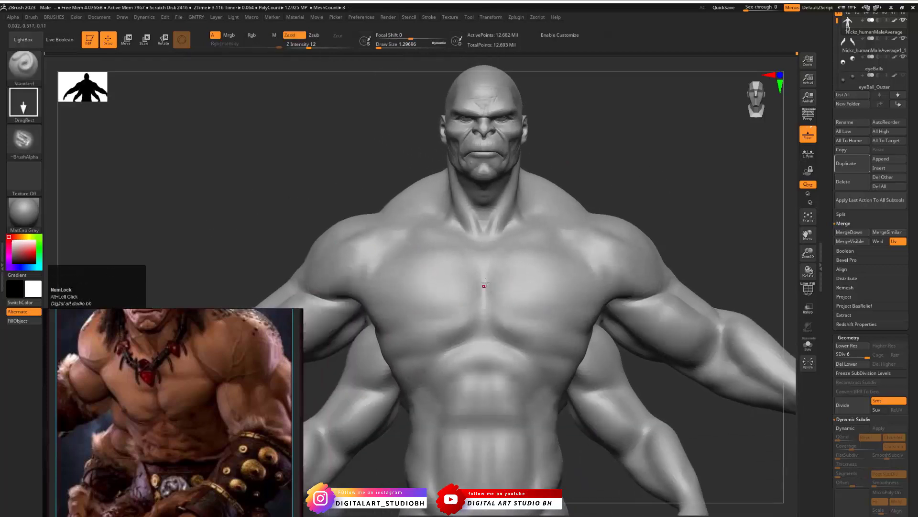
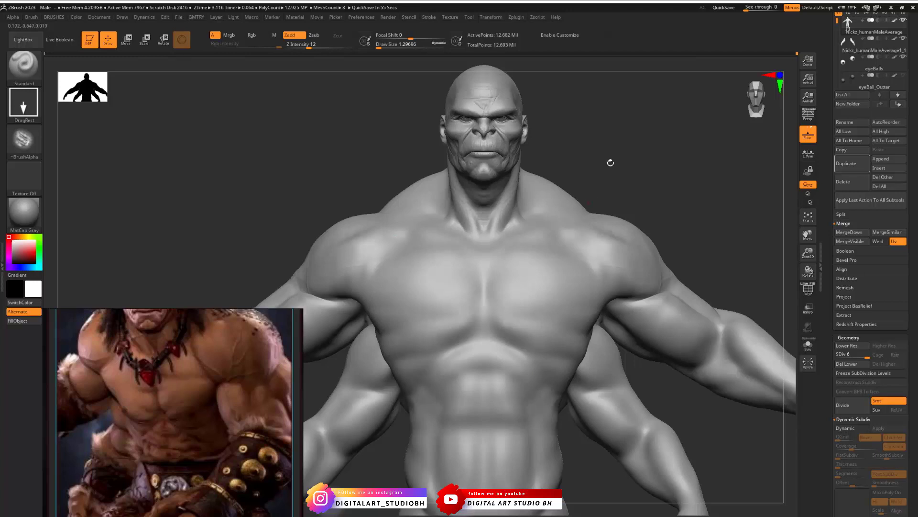
# - Set the Draw Size to about 23.3, choose the DamStandard brush and lower the body to subdivision level 3
pyautogui.moveTo(661, 179)
pyautogui.keyDown('alt'); pyautogui.mouseDown()
pyautogui.moveTo(658, 158)
pyautogui.moveTo(653, 185)
pyautogui.moveTo(603, 186)
pyautogui.moveTo(655, 177)
pyautogui.moveTo(518, 245)
pyautogui.mouseUp(); pyautogui.keyUp('alt')
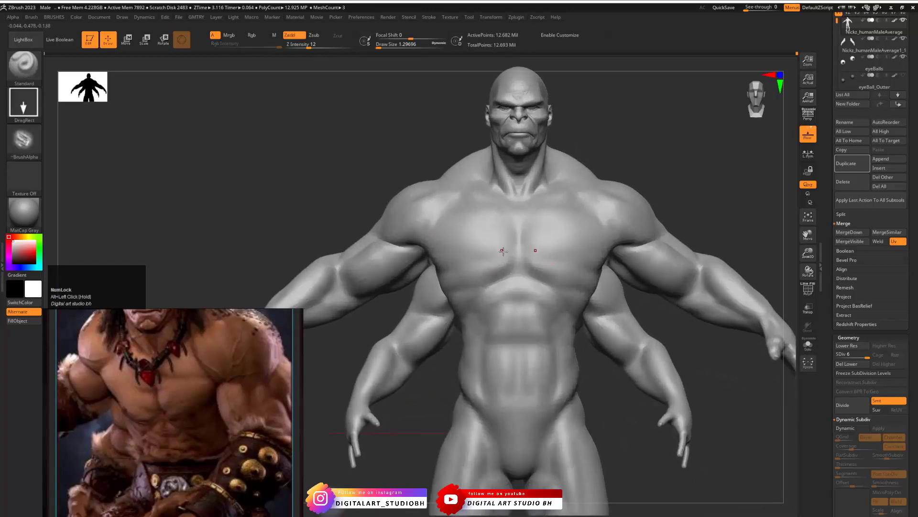
pyautogui.moveTo(695, 186)
pyautogui.mouseDown()
pyautogui.moveTo(693, 168)
pyautogui.moveTo(710, 181)
pyautogui.moveTo(707, 172)
pyautogui.moveTo(740, 171)
pyautogui.moveTo(669, 185)
pyautogui.moveTo(648, 167)
pyautogui.moveTo(660, 173)
pyautogui.moveTo(610, 180)
pyautogui.mouseUp()
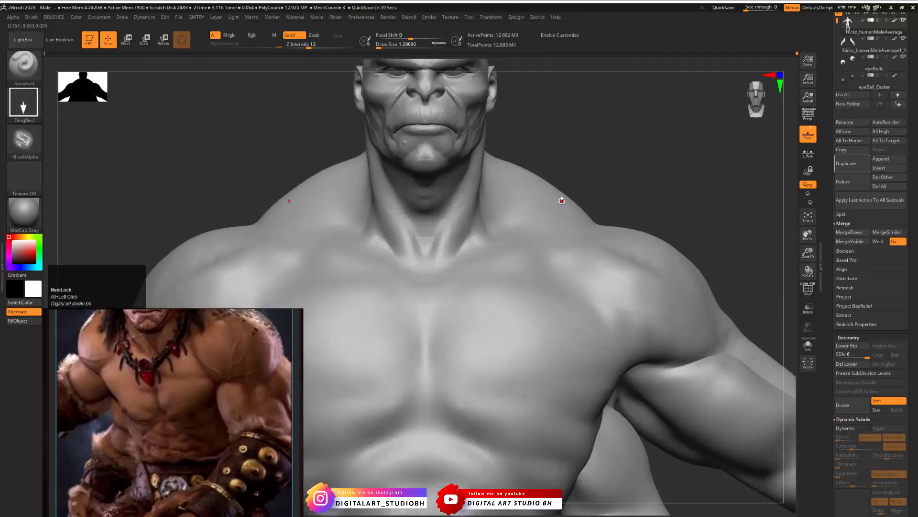
pyautogui.moveTo(581, 189); pyautogui.dragTo(667, 175)
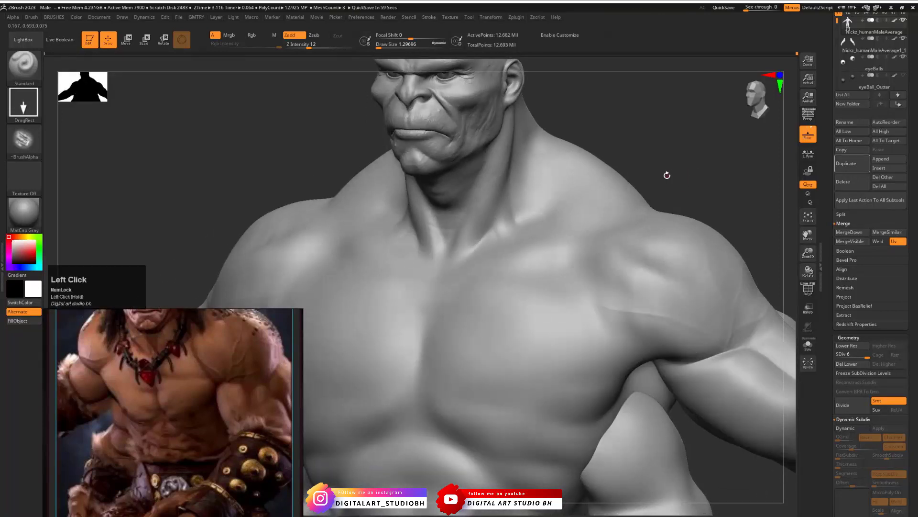
pyautogui.moveTo(694, 164)
pyautogui.mouseDown()
pyautogui.moveTo(690, 175)
pyautogui.moveTo(707, 164)
pyautogui.moveTo(569, 150)
pyautogui.mouseUp()
pyautogui.press('s')
pyautogui.moveTo(406, 262); pyautogui.dragTo(424, 261)
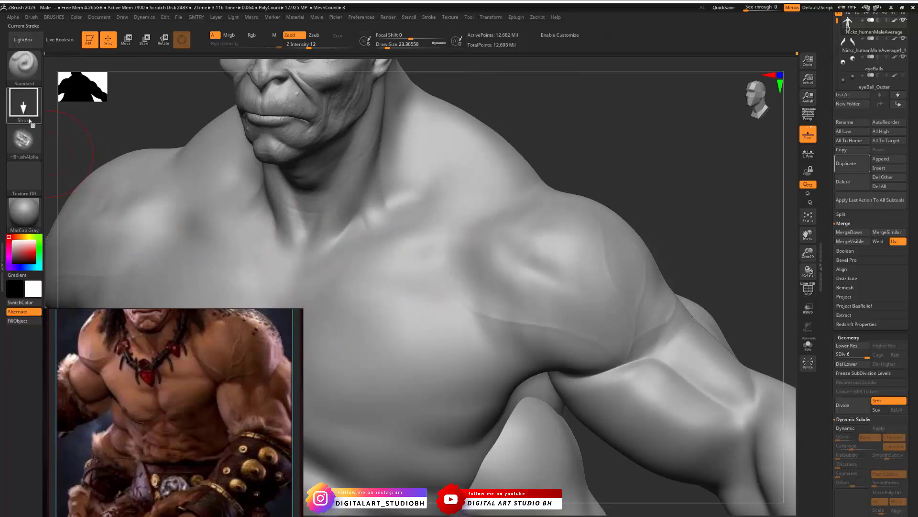
pyautogui.press('b')
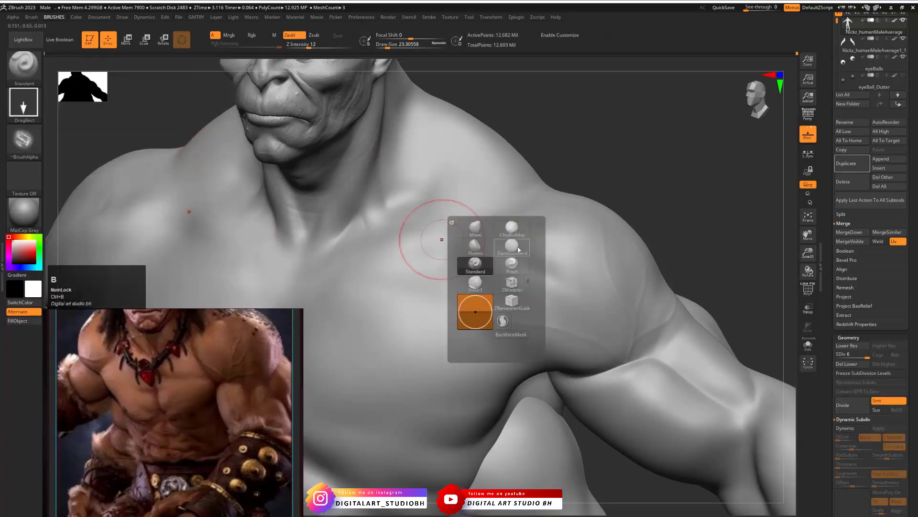
pyautogui.click(519, 249)
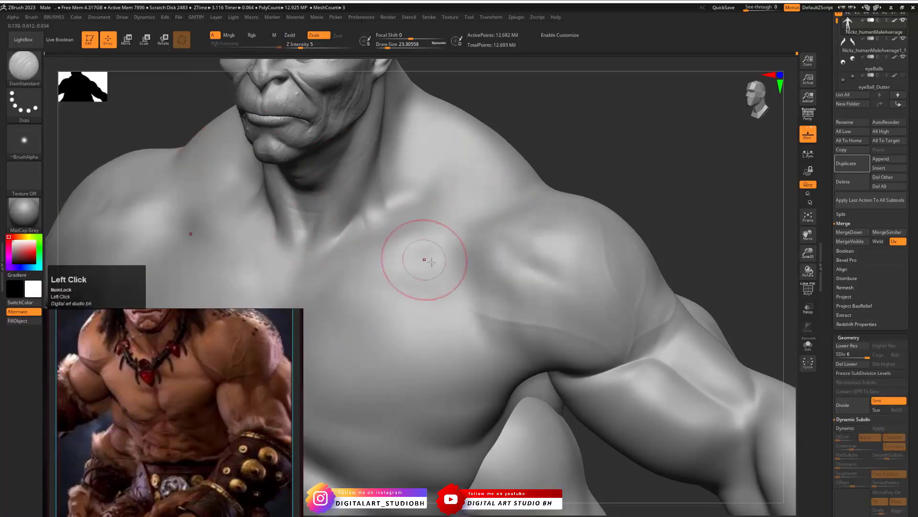
pyautogui.press('space')
pyautogui.click(864, 355)
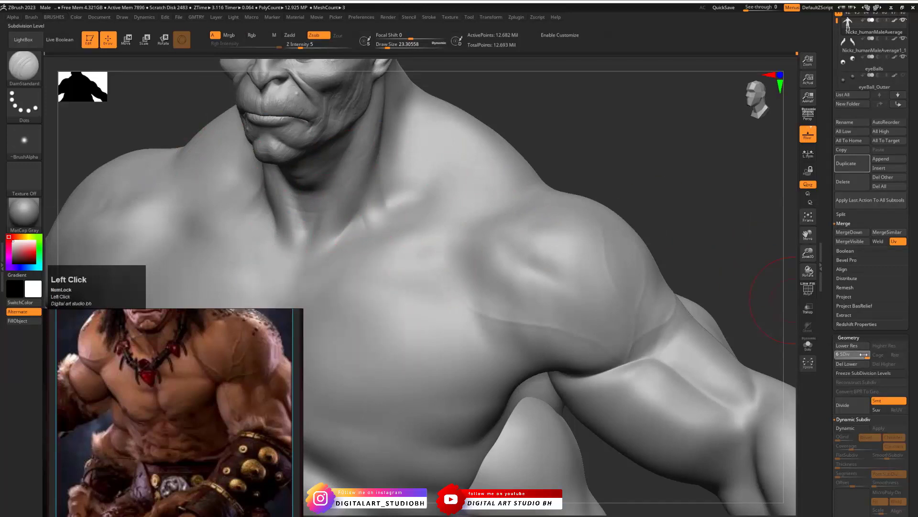
pyautogui.moveTo(864, 354); pyautogui.dragTo(849, 356)
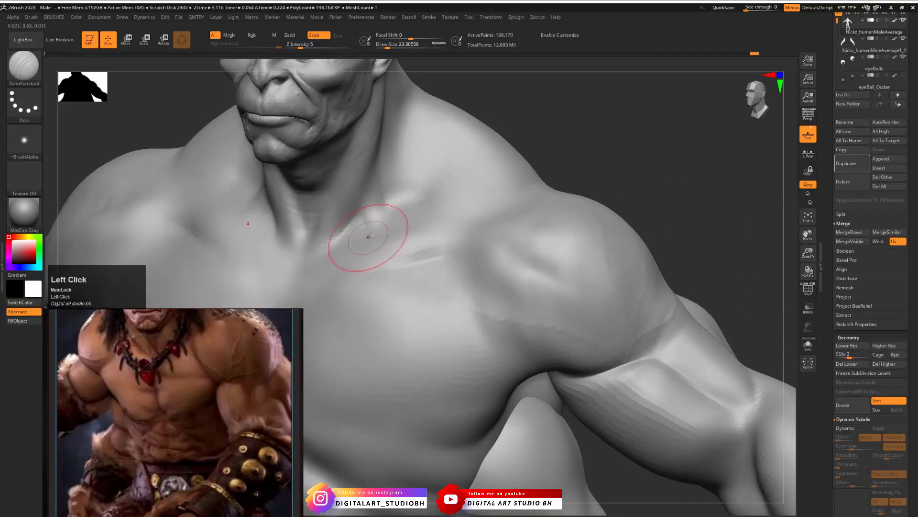
# - Carve DamStandard creases below the collarbone and over the front of the shoulder
pyautogui.moveTo(620, 169); pyautogui.dragTo(616, 228)
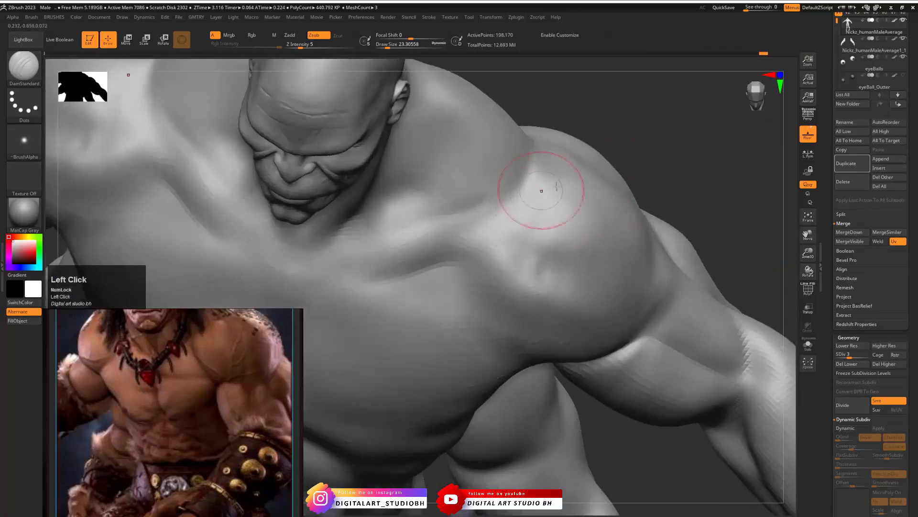
pyautogui.keyDown('alt'); pyautogui.moveTo(524, 194); pyautogui.dragTo(558, 191); pyautogui.keyUp('alt')
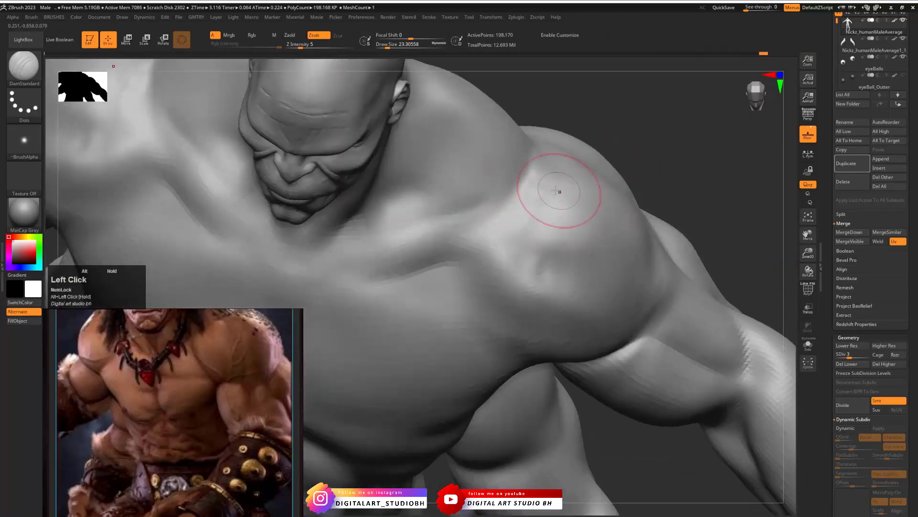
pyautogui.moveTo(471, 249); pyautogui.dragTo(441, 256)
pyautogui.keyDown('alt'); pyautogui.moveTo(673, 137); pyautogui.dragTo(669, 177); pyautogui.keyUp('alt')
pyautogui.moveTo(501, 241)
pyautogui.mouseDown()
pyautogui.moveTo(459, 236)
pyautogui.moveTo(452, 273)
pyautogui.mouseUp()
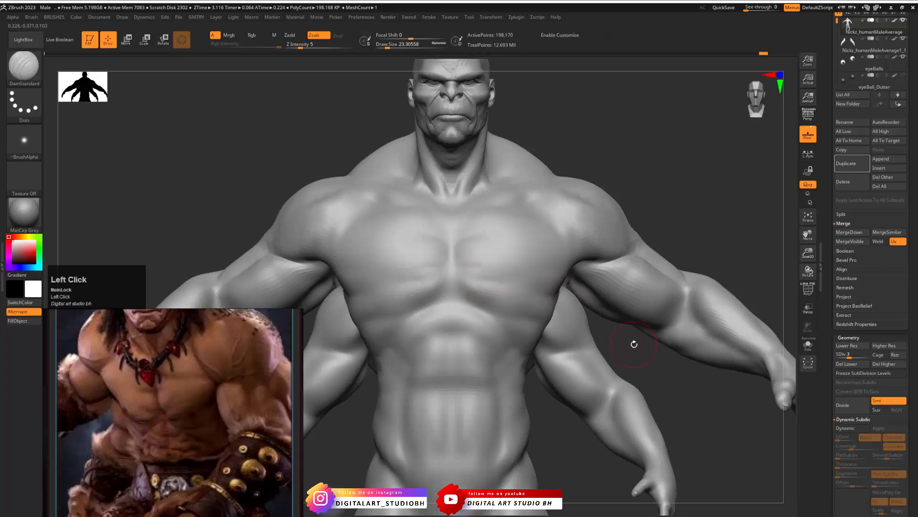
# - Carve horizontal muscle striations across the pectorals from the sternum towards the armpits with DamStandard
pyautogui.moveTo(635, 344); pyautogui.dragTo(595, 307)
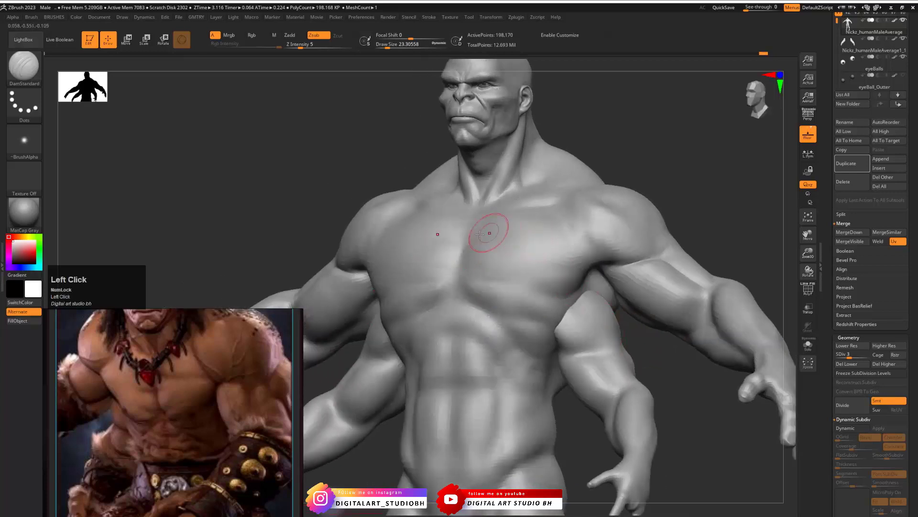
pyautogui.moveTo(558, 138); pyautogui.dragTo(588, 173)
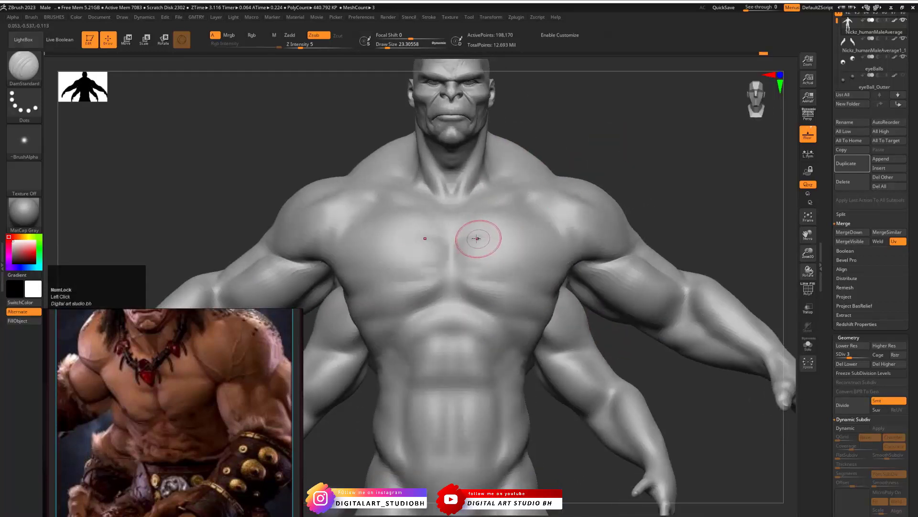
pyautogui.moveTo(477, 238); pyautogui.dragTo(553, 251)
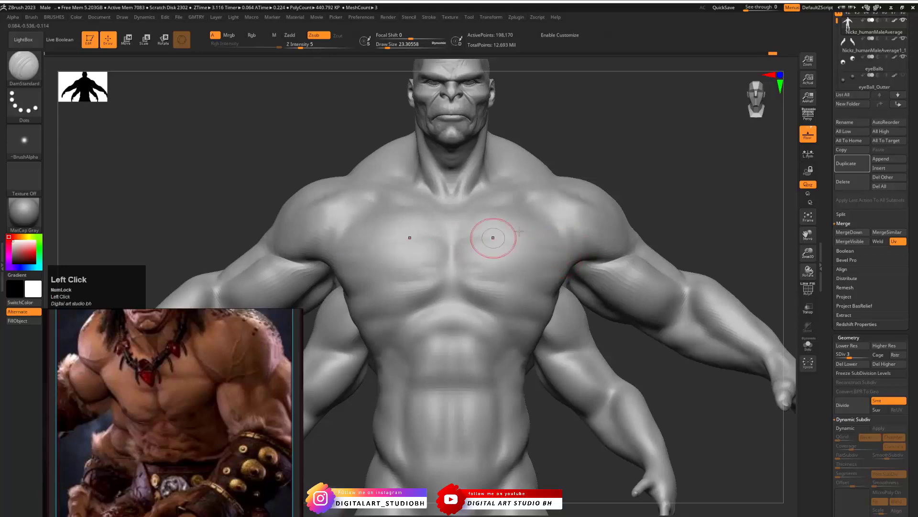
pyautogui.moveTo(683, 189); pyautogui.dragTo(631, 210)
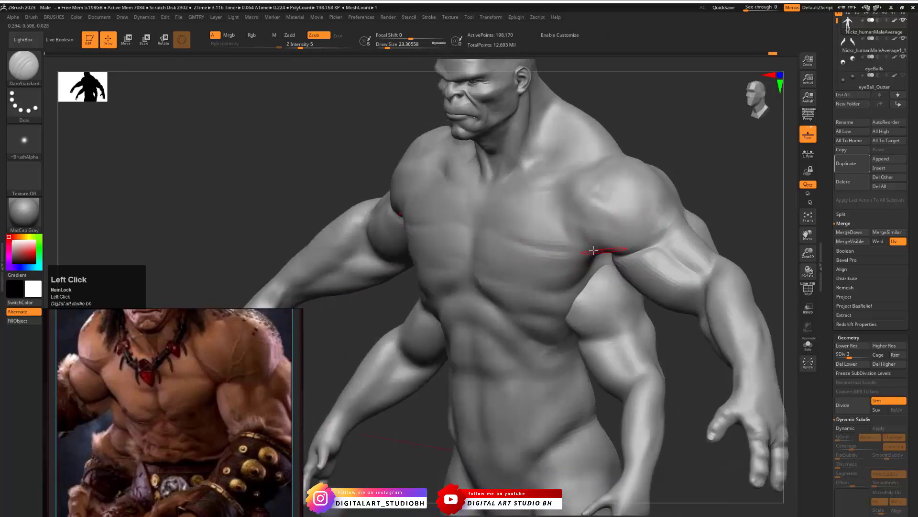
pyautogui.moveTo(727, 180); pyautogui.dragTo(702, 206)
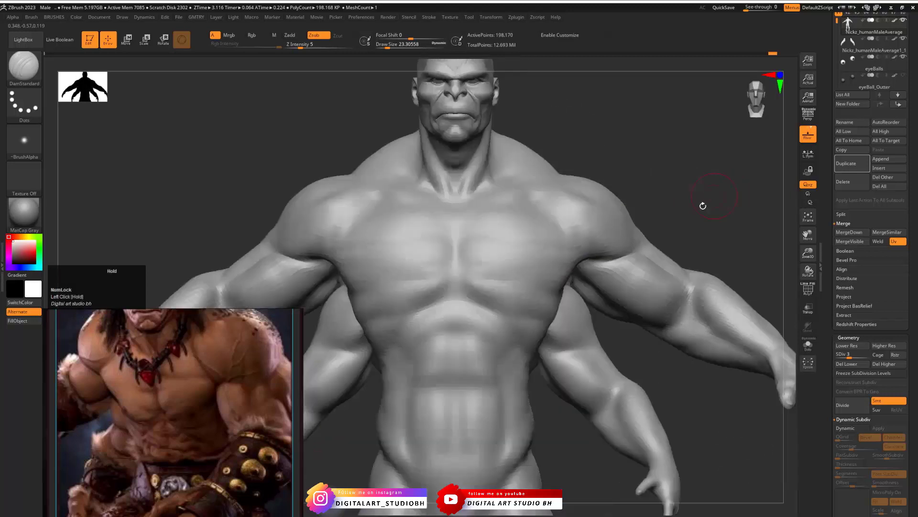
pyautogui.keyDown('alt'); pyautogui.moveTo(645, 369); pyautogui.dragTo(438, 235); pyautogui.keyUp('alt')
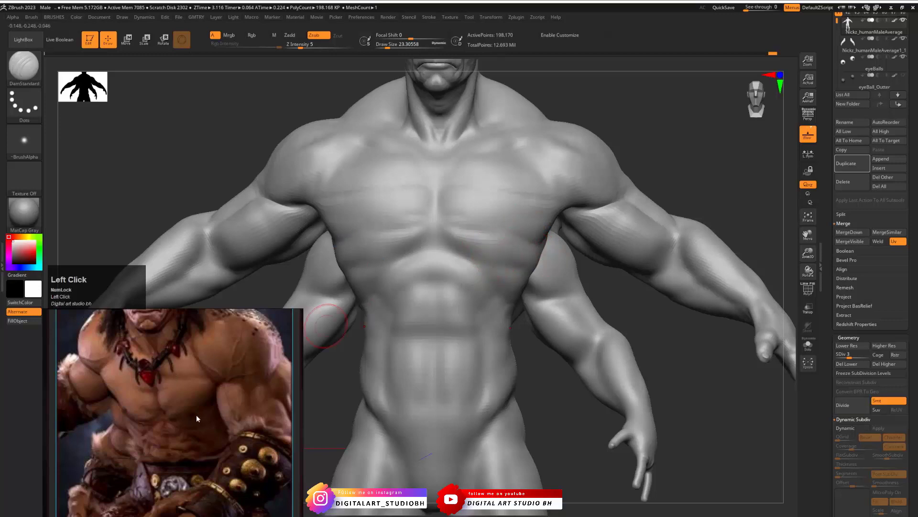
# - Raise the body to subdivision level 5 and switch to the Standard brush with a Draw Size of about 11.7
pyautogui.moveTo(626, 293); pyautogui.dragTo(634, 313)
pyautogui.press('d')
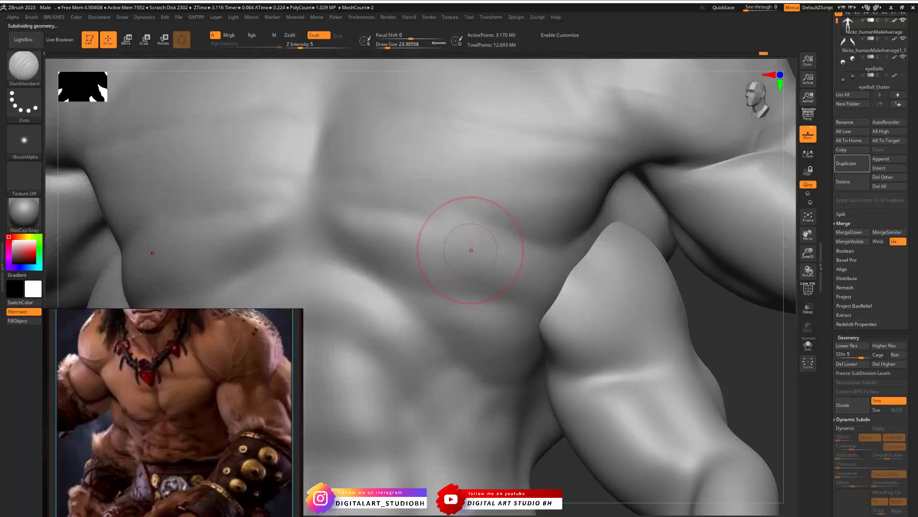
pyautogui.press('s')
pyautogui.moveTo(473, 251); pyautogui.dragTo(466, 248)
pyautogui.press('space')
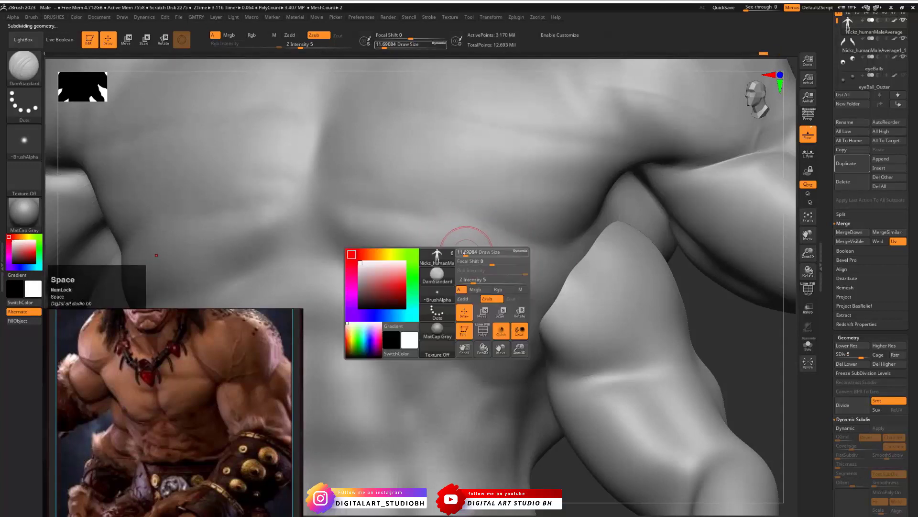
pyautogui.hotkey('ctrl', 'b')
pyautogui.click(482, 258)
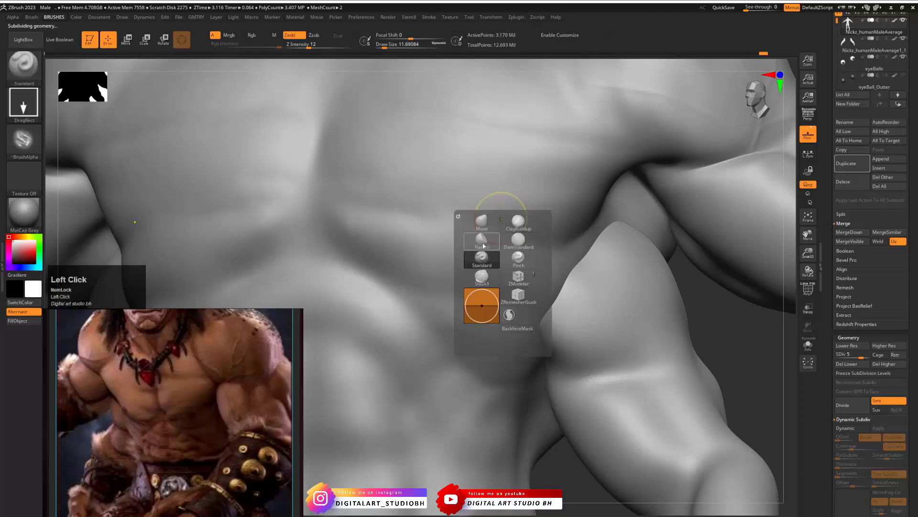
# - Undo the trial stamp on the lower pectoral, and try stamping with the alpha turned off
pyautogui.hotkey('ctrl', 'z')
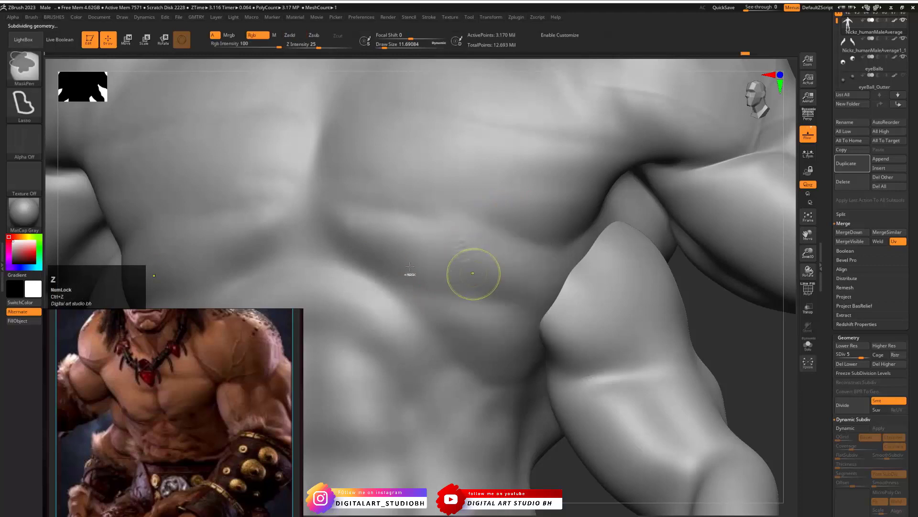
pyautogui.click(24, 140)
pyautogui.click(83, 148)
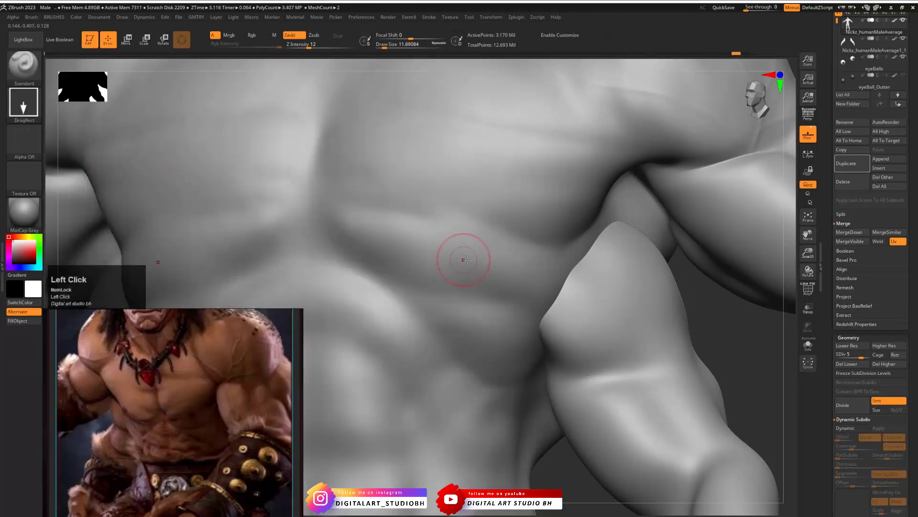
pyautogui.hotkey('ctrl', 'z')
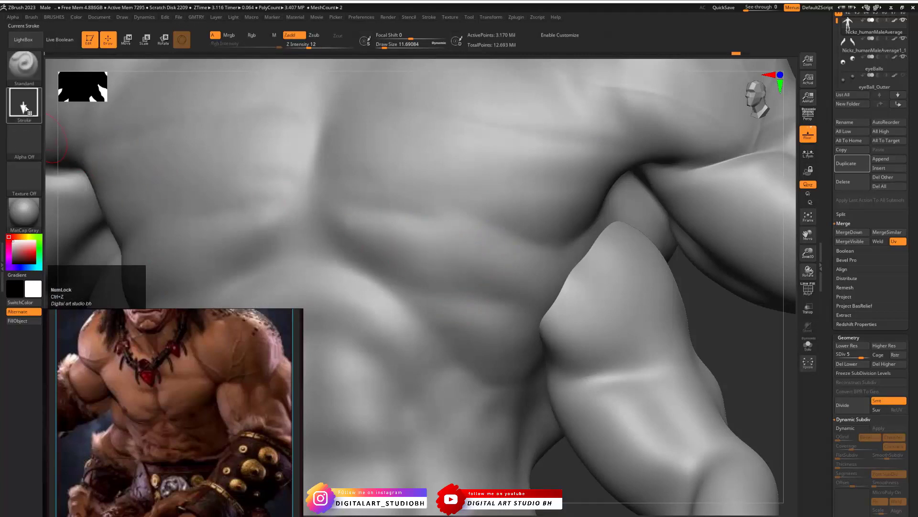
# - Stamp nipples on the lower pectorals with Alpha 01, Z Intensity 40, Focal Shift -62 and a Draw Size of about 8.4
pyautogui.click(24, 140)
pyautogui.click(108, 146)
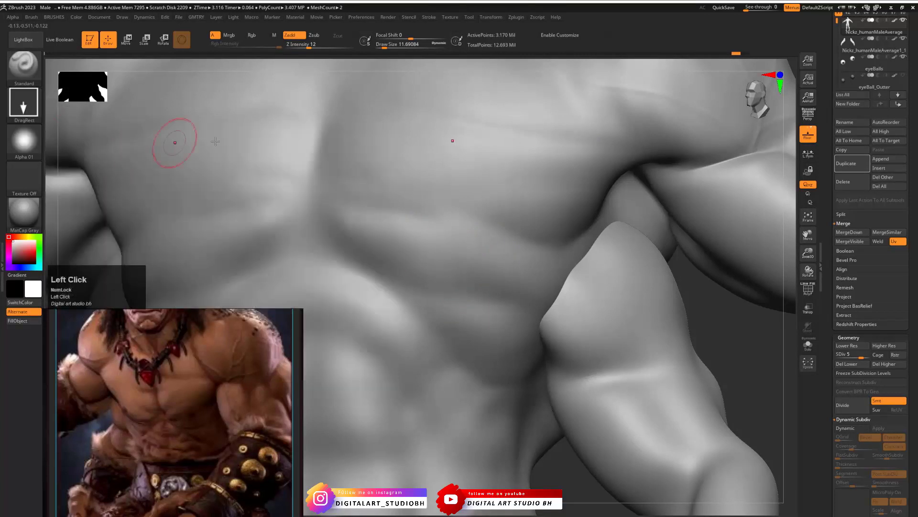
pyautogui.press('space')
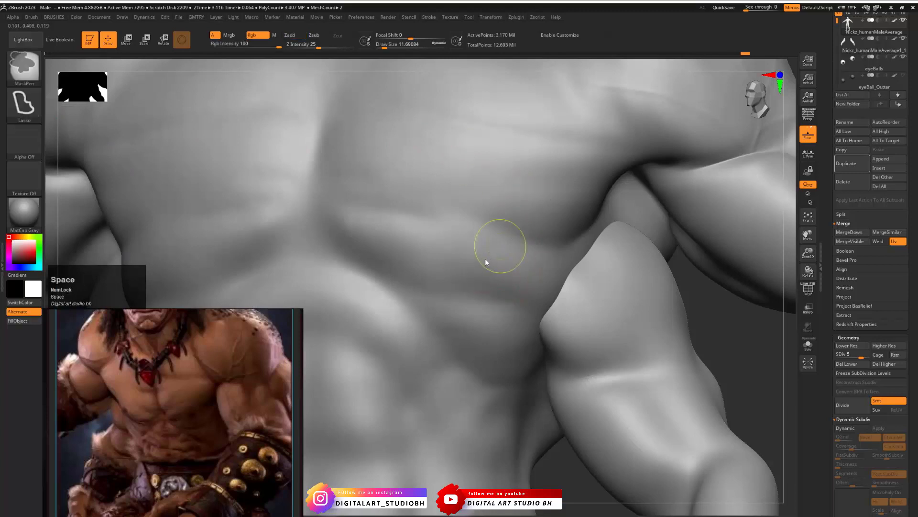
pyautogui.moveTo(502, 287)
pyautogui.mouseDown()
pyautogui.moveTo(521, 287)
pyautogui.moveTo(500, 269)
pyautogui.mouseUp()
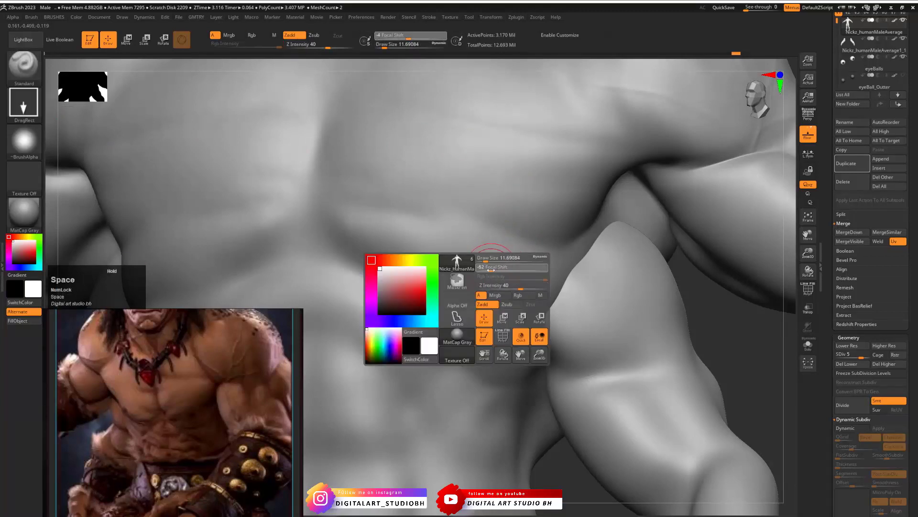
pyautogui.click(471, 247)
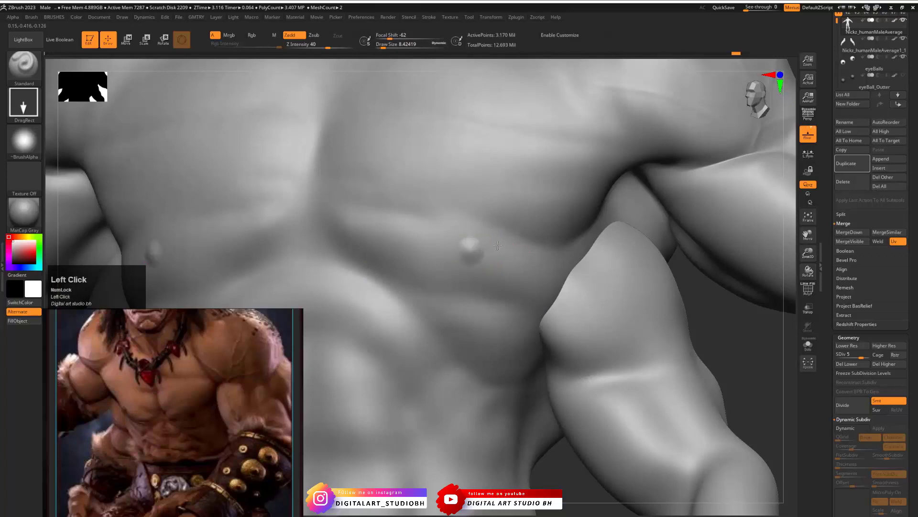
pyautogui.moveTo(498, 245); pyautogui.dragTo(506, 246)
# - Check the nipples on the whole torso and switch back to the DamStandard brush
pyautogui.keyDown('alt'); pyautogui.moveTo(705, 307); pyautogui.dragTo(507, 321); pyautogui.keyUp('alt')
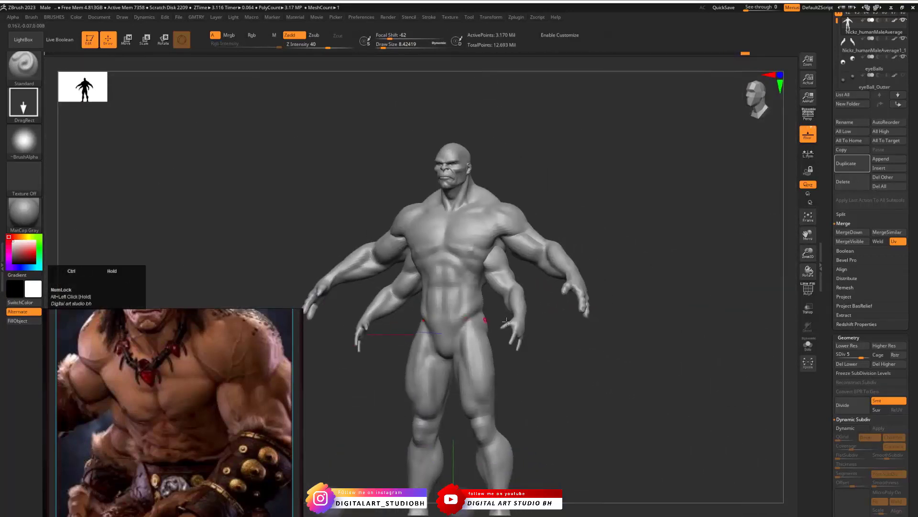
pyautogui.keyDown('shift'); pyautogui.moveTo(507, 322); pyautogui.dragTo(617, 352, button='right'); pyautogui.keyUp('shift')
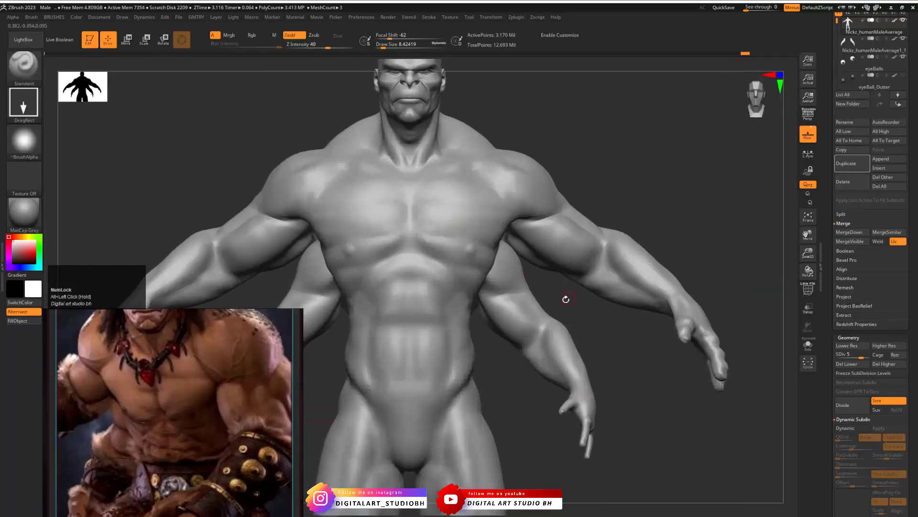
pyautogui.moveTo(558, 292)
pyautogui.keyDown('alt'); pyautogui.mouseDown()
pyautogui.moveTo(601, 305)
pyautogui.moveTo(569, 301)
pyautogui.mouseUp(); pyautogui.keyUp('alt')
pyautogui.moveTo(655, 306); pyautogui.dragTo(613, 304)
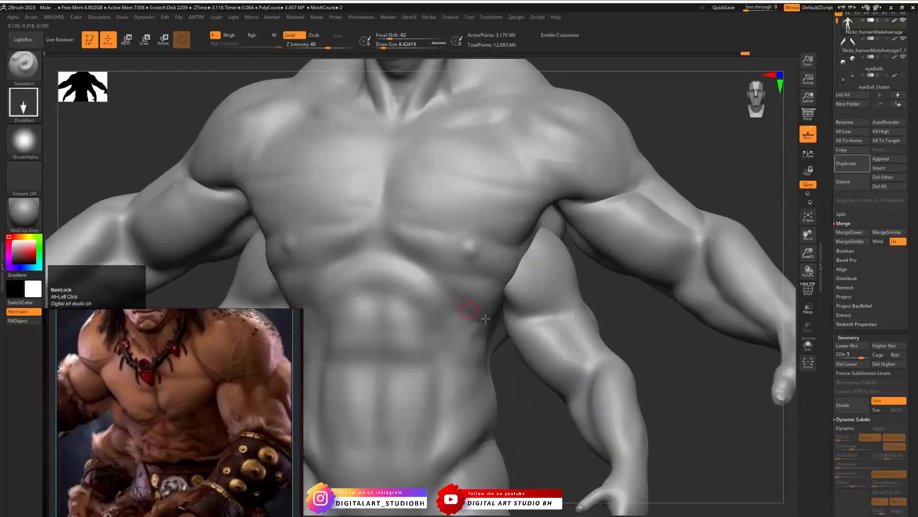
pyautogui.moveTo(615, 293)
pyautogui.mouseDown()
pyautogui.moveTo(592, 285)
pyautogui.moveTo(618, 306)
pyautogui.mouseUp()
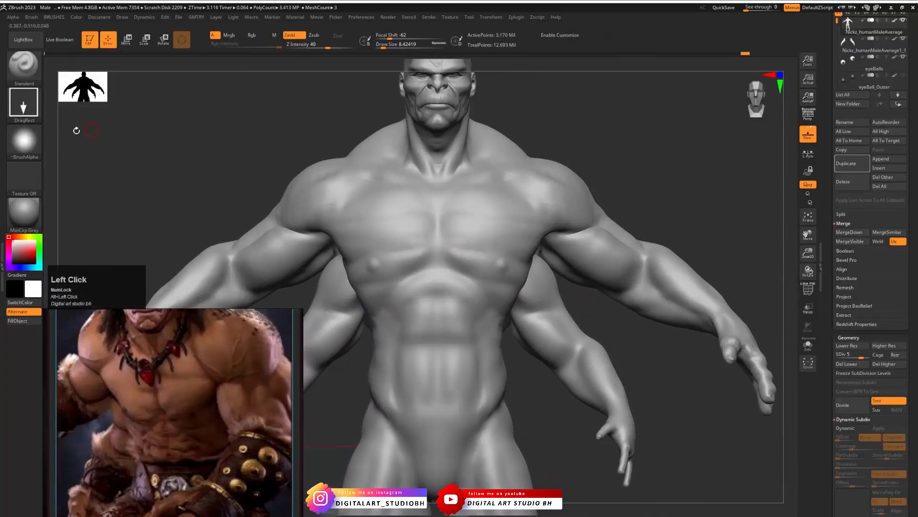
pyautogui.press('b')
pyautogui.click(441, 281)
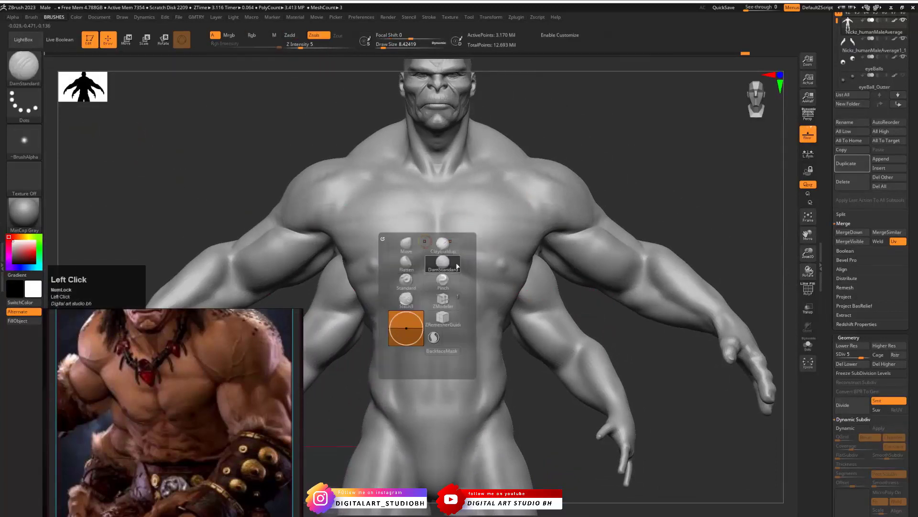
# - Undo the trial crease at the base of the sternum and lower the body to subdivision level 3
pyautogui.moveTo(615, 329); pyautogui.dragTo(664, 271)
pyautogui.press('s')
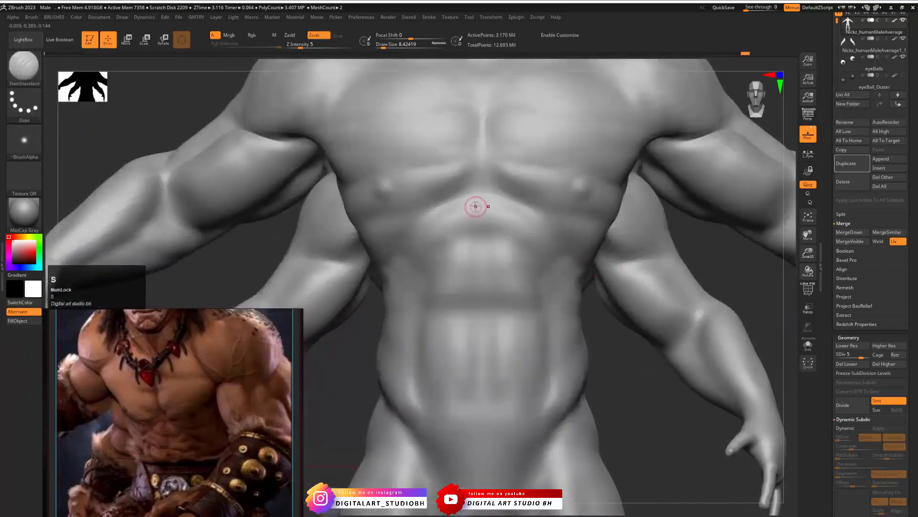
pyautogui.moveTo(478, 206); pyautogui.dragTo(477, 206)
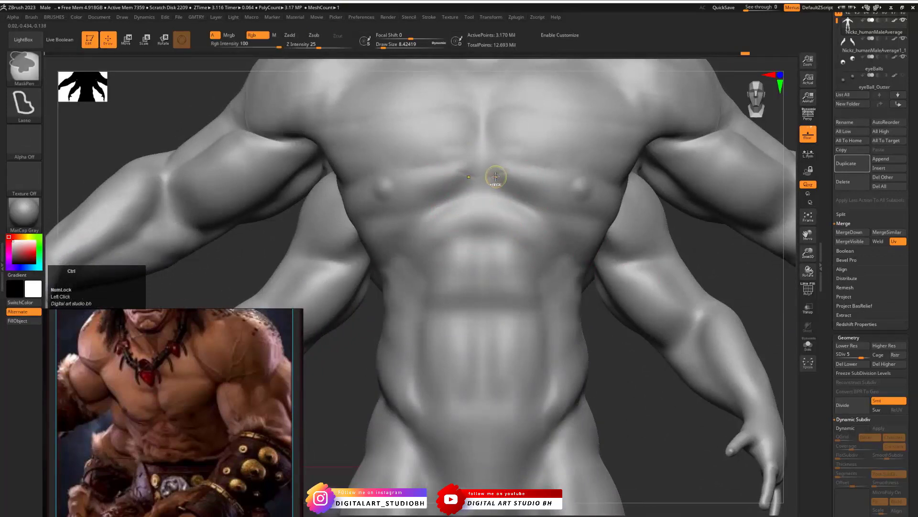
pyautogui.hotkey('ctrl', 'z')
pyautogui.click(853, 355)
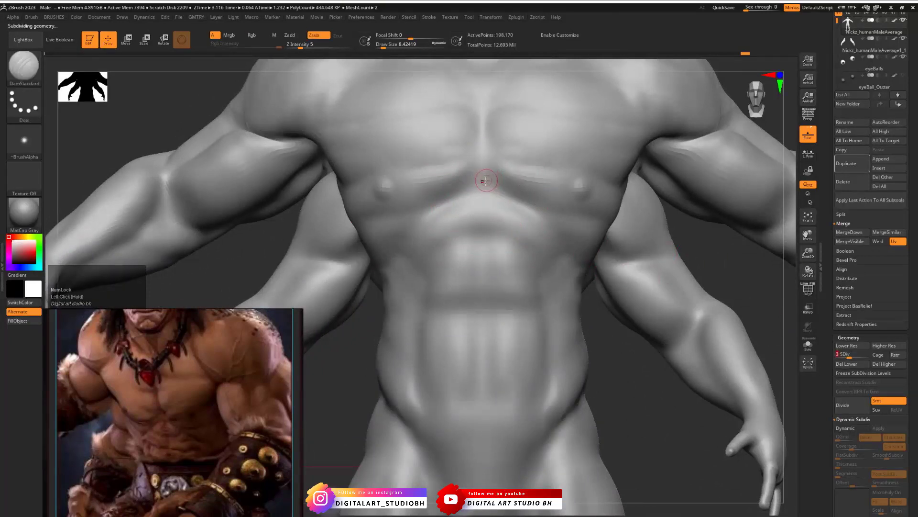
# - Carve creases along the lower pectorals and just below the sternum with DamStandard at a Draw Size of about 21.6
pyautogui.click(501, 176)
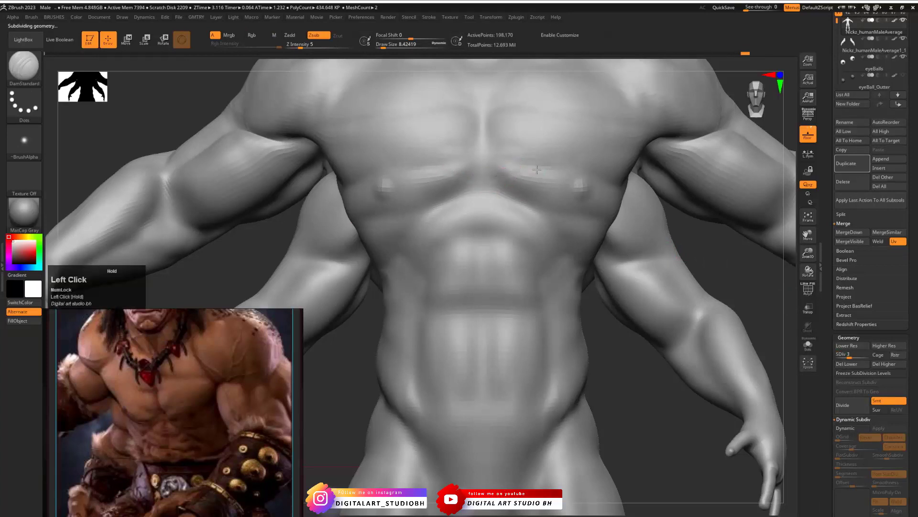
pyautogui.press('s')
pyautogui.moveTo(530, 175); pyautogui.dragTo(578, 209)
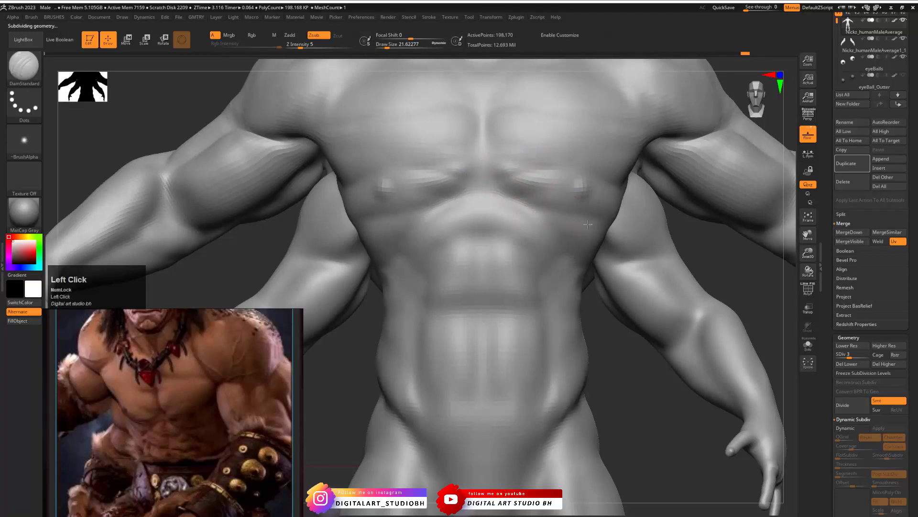
pyautogui.moveTo(490, 225); pyautogui.dragTo(550, 230)
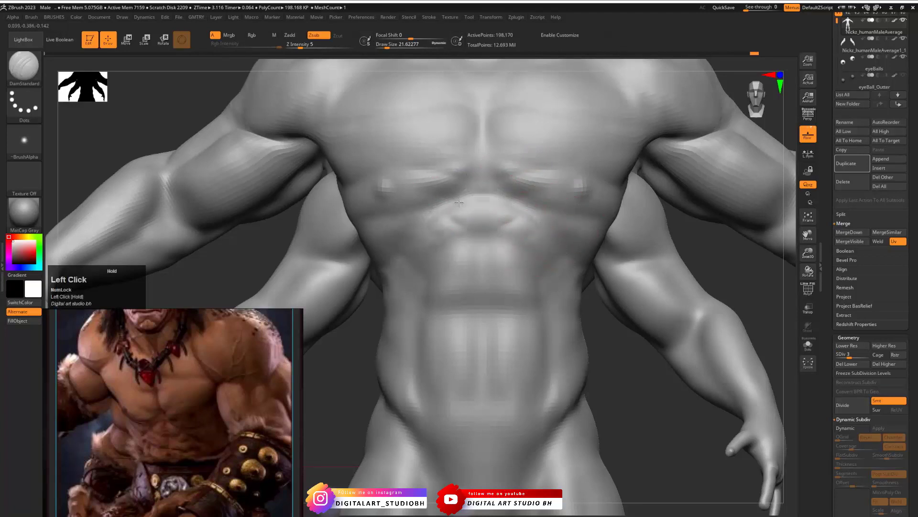
# - Carve the centre line, lower boundary and outer edges of the upper abdominal muscles
pyautogui.moveTo(651, 353); pyautogui.dragTo(595, 355)
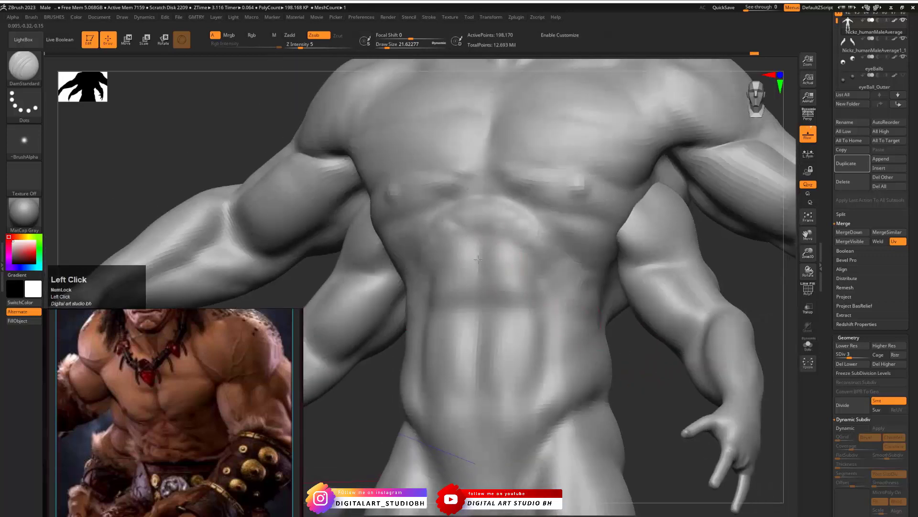
pyautogui.moveTo(502, 305)
pyautogui.mouseDown()
pyautogui.moveTo(512, 300)
pyautogui.moveTo(491, 290)
pyautogui.moveTo(512, 297)
pyautogui.mouseUp()
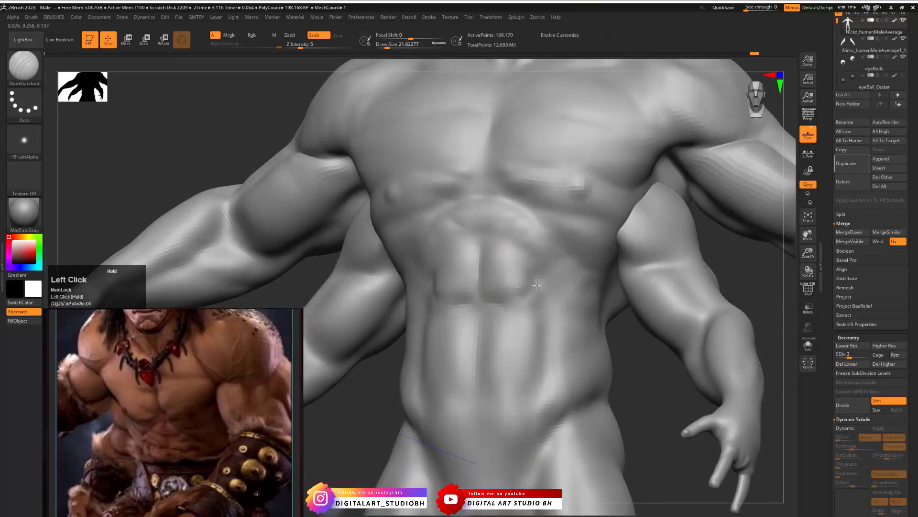
pyautogui.moveTo(544, 343); pyautogui.dragTo(537, 378)
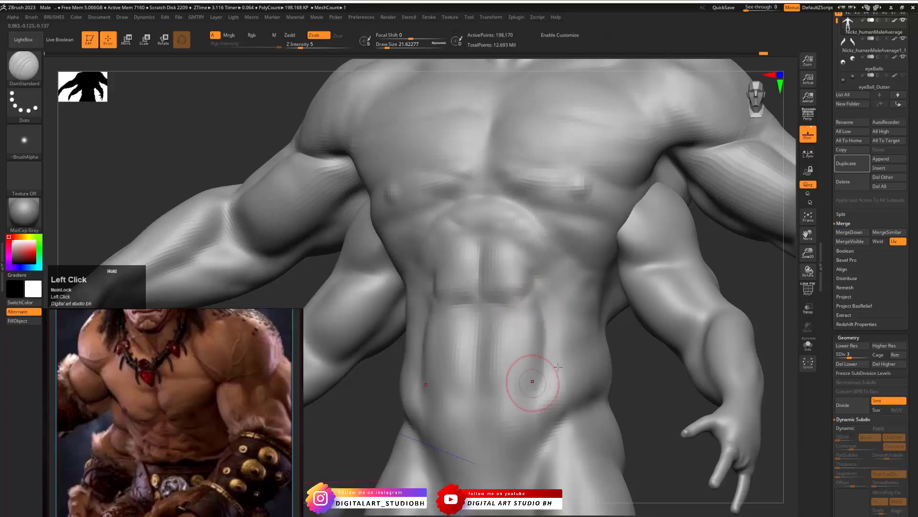
# - Carve horizontal creases across the lower abdomen to divide it into separate abdominal blocks
pyautogui.moveTo(627, 357)
pyautogui.keyDown('shift'); pyautogui.mouseDown()
pyautogui.moveTo(645, 354)
pyautogui.moveTo(605, 293)
pyautogui.mouseUp(); pyautogui.keyUp('shift')
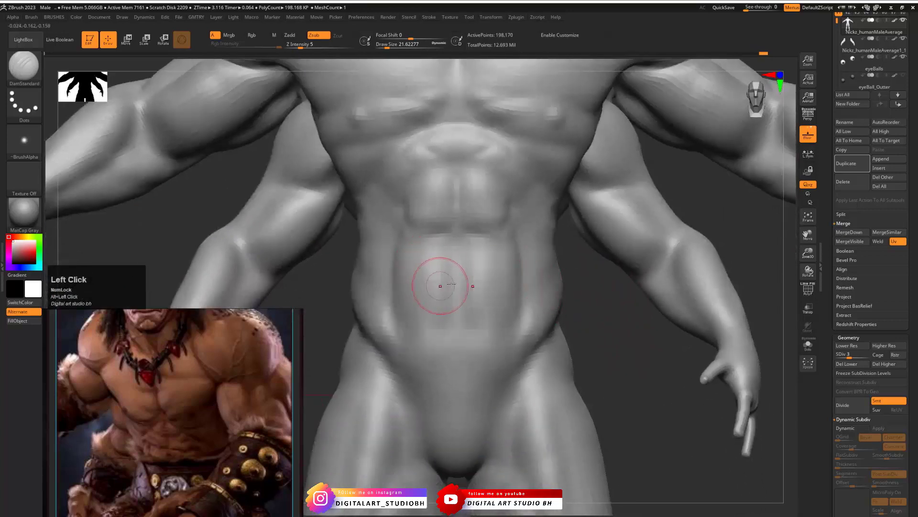
pyautogui.moveTo(492, 267); pyautogui.dragTo(498, 267)
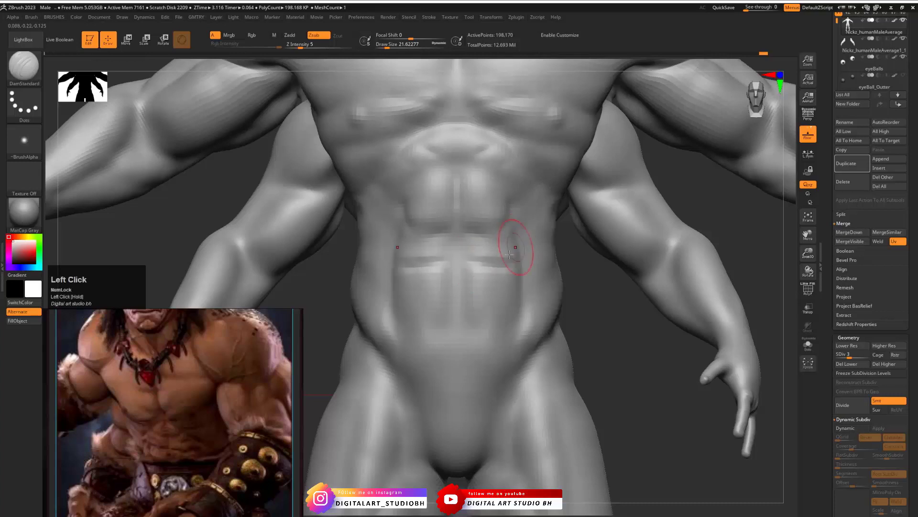
pyautogui.keyDown('alt'); pyautogui.moveTo(600, 315); pyautogui.dragTo(571, 286); pyautogui.keyUp('alt')
pyautogui.moveTo(448, 266); pyautogui.dragTo(458, 268)
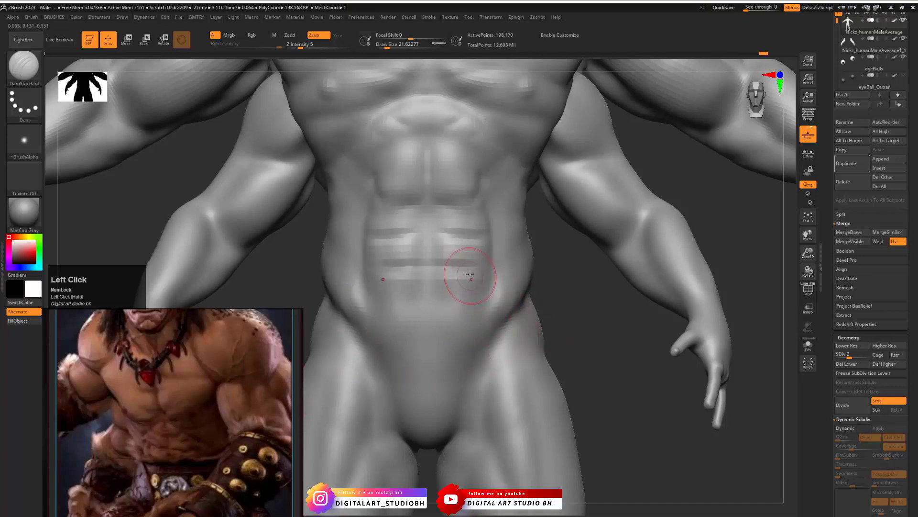
# - Define the creases between the abs, ribs and obliques along the waist with a Draw Size of about 17
pyautogui.moveTo(550, 275)
pyautogui.mouseDown()
pyautogui.moveTo(473, 269)
pyautogui.moveTo(495, 271)
pyautogui.mouseUp()
pyautogui.press('s')
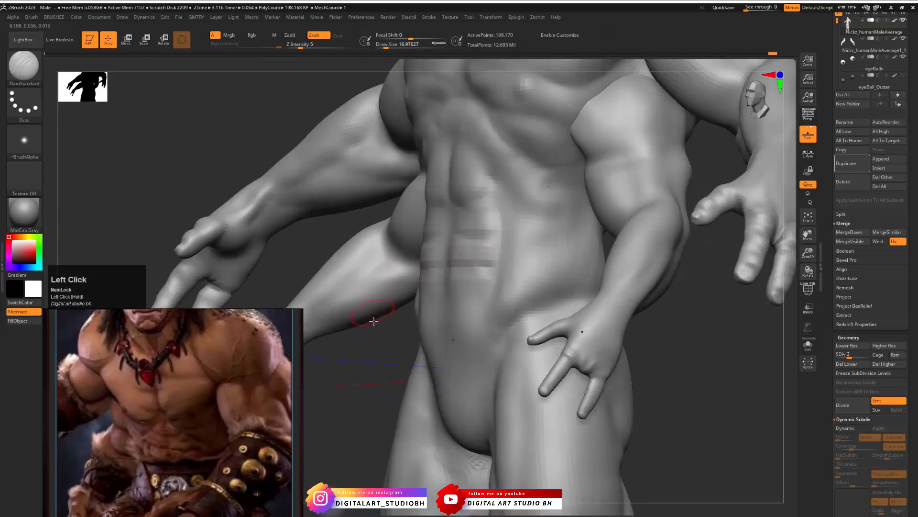
pyautogui.moveTo(374, 320); pyautogui.dragTo(288, 219)
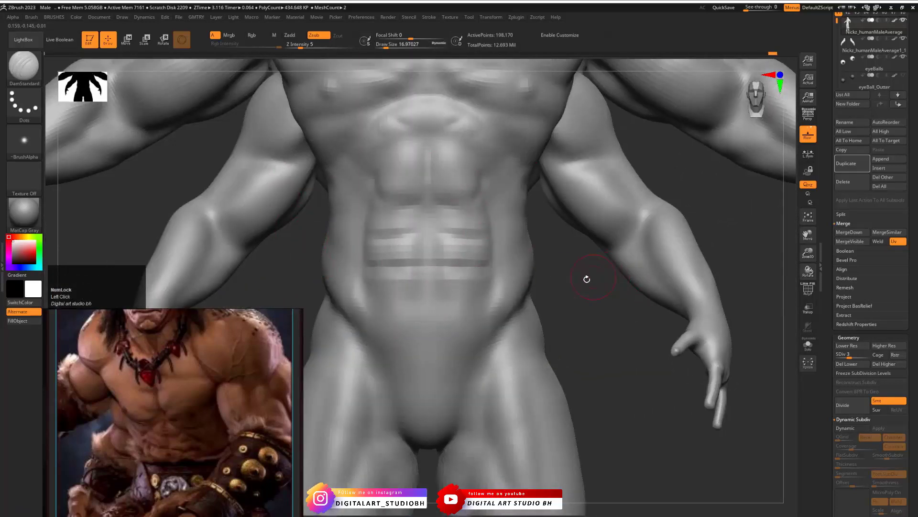
pyautogui.moveTo(587, 279); pyautogui.dragTo(535, 176)
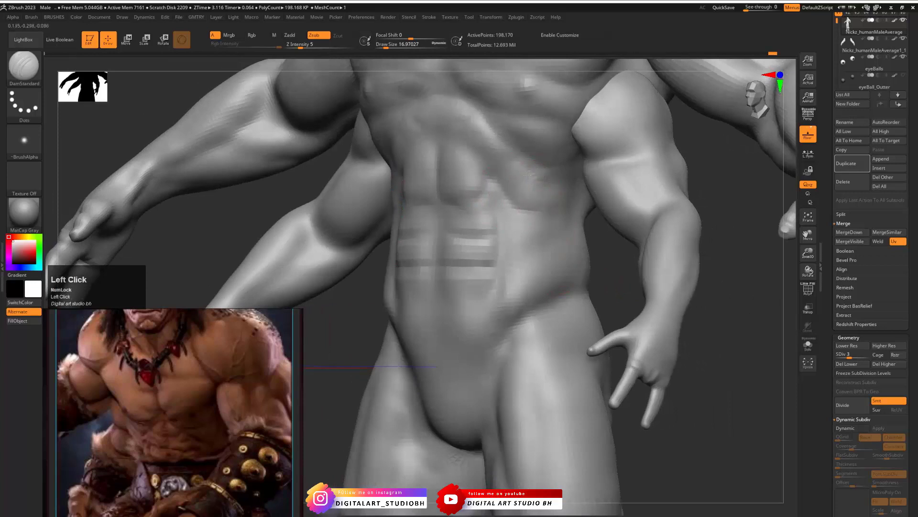
pyautogui.moveTo(593, 242); pyautogui.dragTo(527, 242)
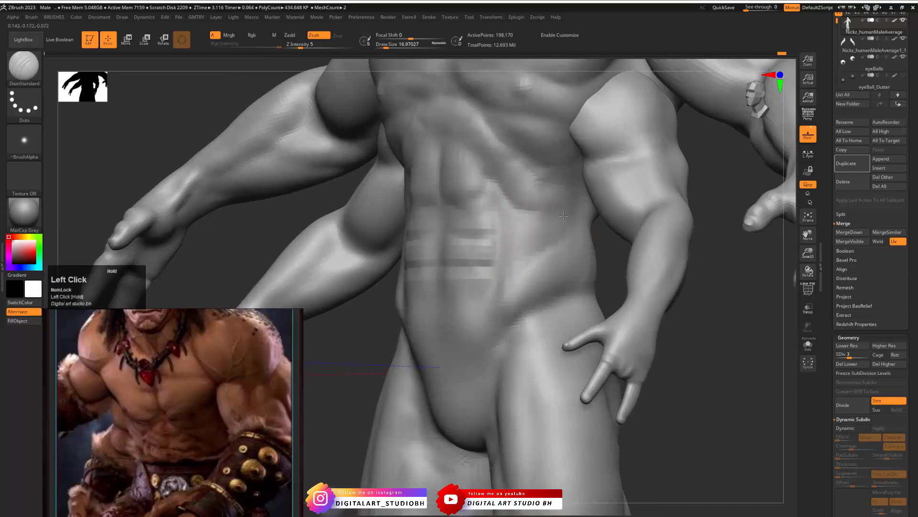
pyautogui.moveTo(537, 246); pyautogui.dragTo(547, 229)
pyautogui.keyDown('alt'); pyautogui.moveTo(620, 287); pyautogui.dragTo(584, 266); pyautogui.keyUp('alt')
pyautogui.moveTo(497, 310); pyautogui.dragTo(546, 223)
# - Compare the full figure with the Goro reference, raise the body to subdivision level 6 and select the Standard brush
pyautogui.keyDown('alt'); pyautogui.moveTo(187, 465); pyautogui.dragTo(306, 352); pyautogui.keyUp('alt')
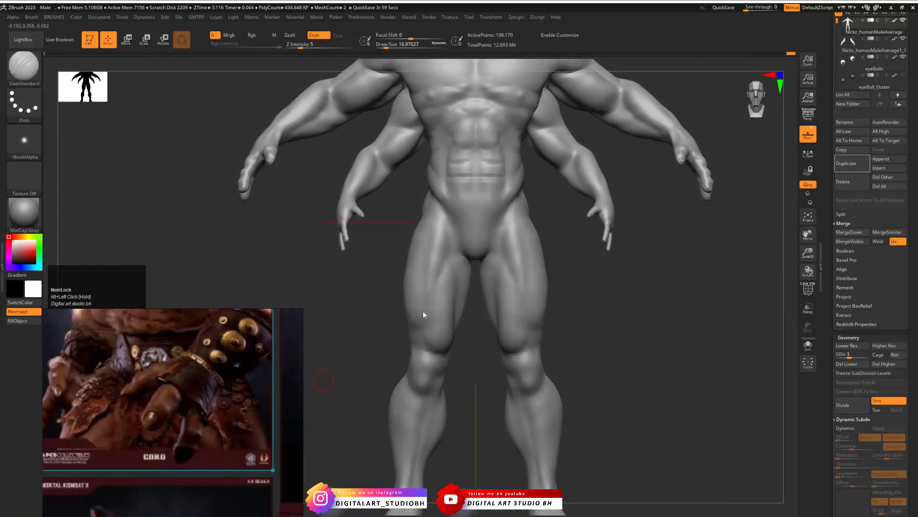
pyautogui.moveTo(564, 268); pyautogui.dragTo(673, 204)
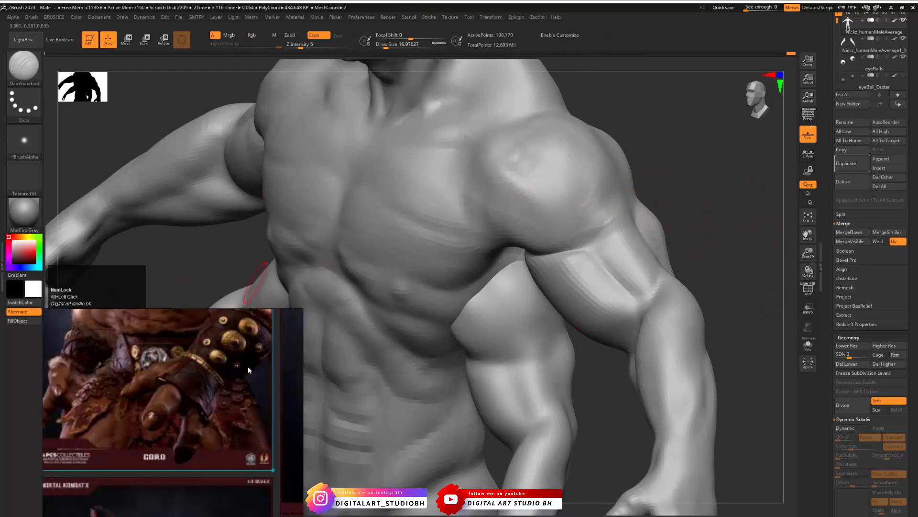
pyautogui.click(868, 355)
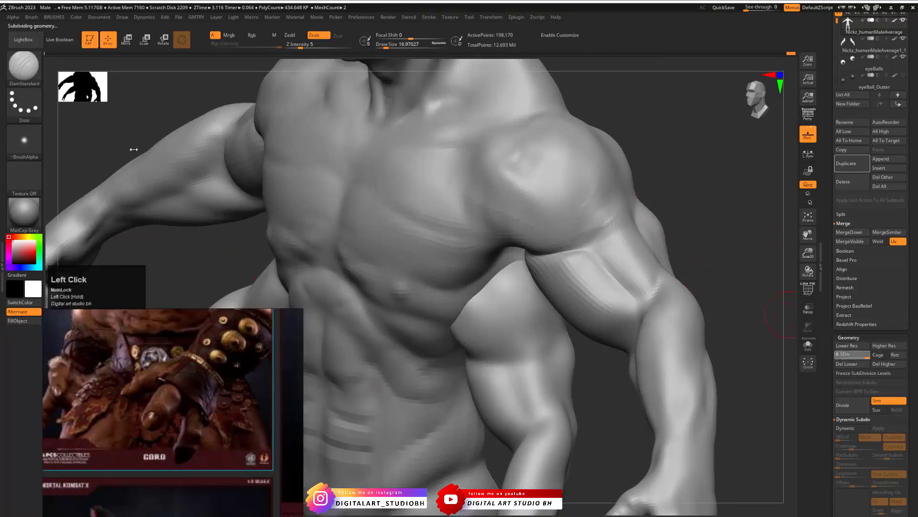
pyautogui.press('b')
pyautogui.click(377, 244)
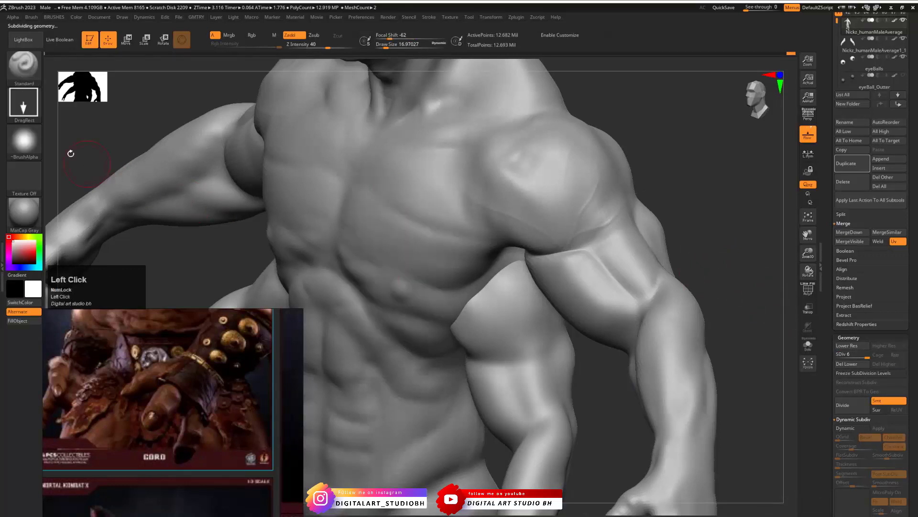
# - Try Alpha 47, replace it with Alpha 40 and set the brush stroke type to FreeHand
pyautogui.click(24, 140)
pyautogui.click(182, 146)
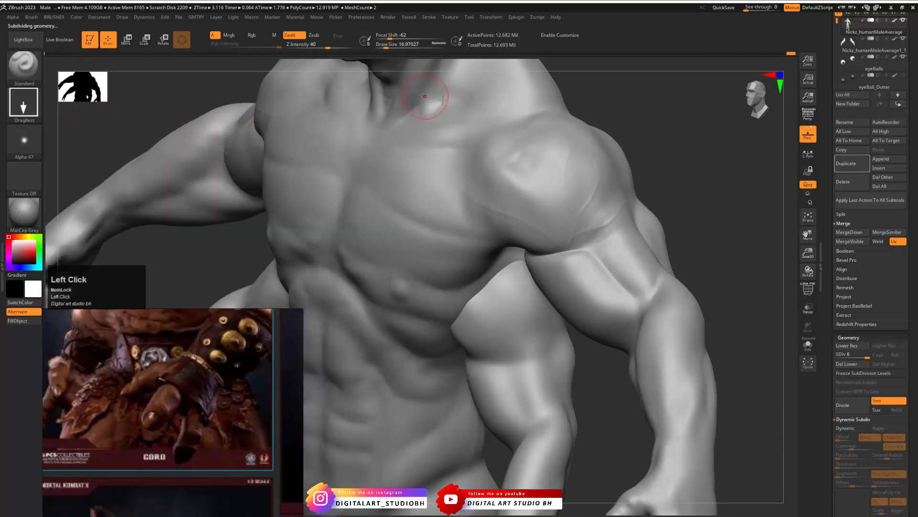
pyautogui.click(24, 139)
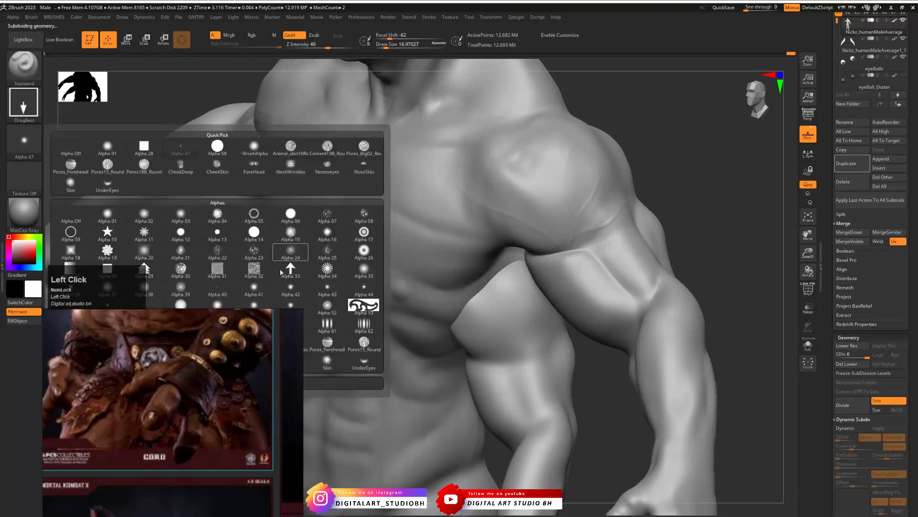
pyautogui.click(220, 287)
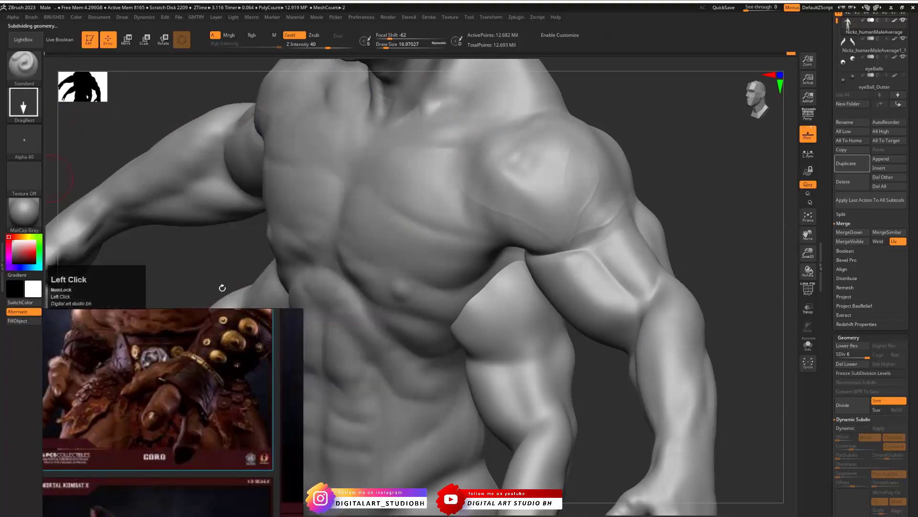
pyautogui.click(23, 103)
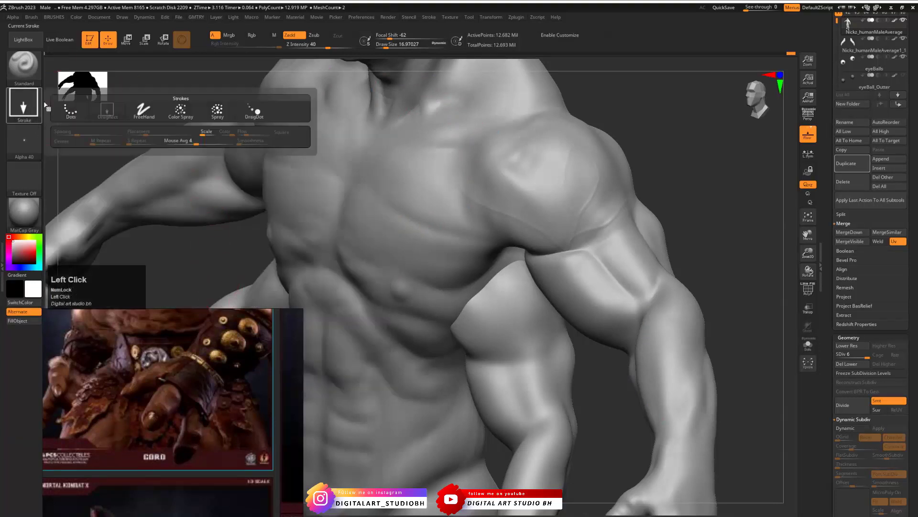
pyautogui.click(144, 109)
# - Set the Draw Size to about 5.75, try a vein stroke on the shoulder and undo it
pyautogui.press('s')
pyautogui.moveTo(545, 170); pyautogui.dragTo(539, 172)
pyautogui.keyDown('alt'); pyautogui.moveTo(655, 173); pyautogui.dragTo(658, 194); pyautogui.keyUp('alt')
pyautogui.hotkey('ctrl', 'z')
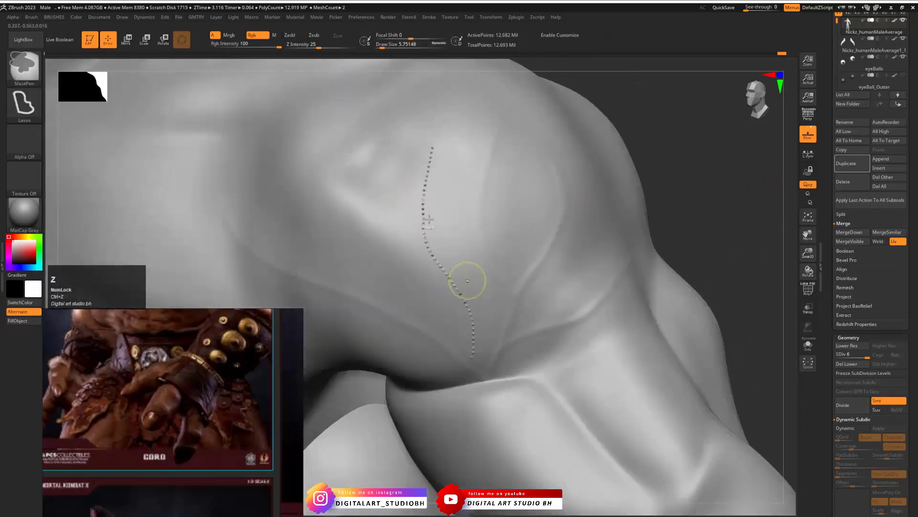
# - Turn off LazyMouse for the brush, test a vein stroke down the deltoid and undo it
pyautogui.click(431, 18)
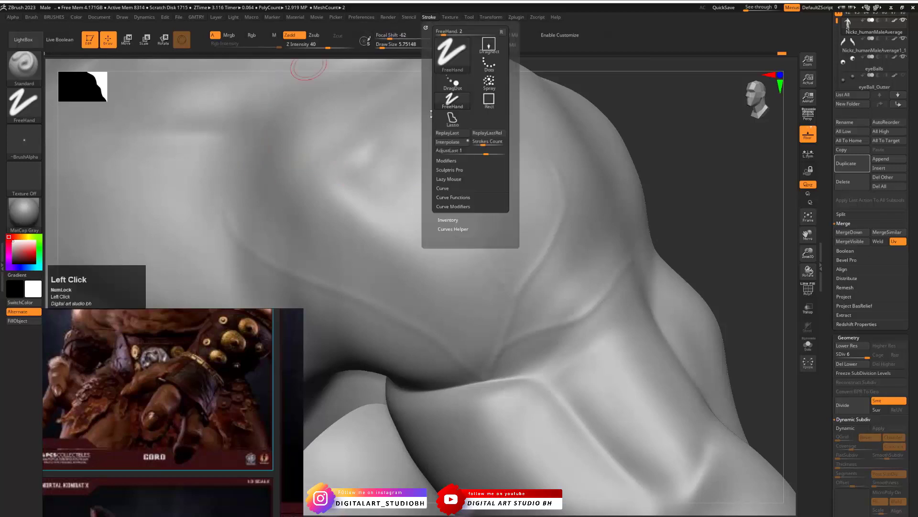
pyautogui.keyDown('shift'); pyautogui.click(446, 160); pyautogui.keyUp('shift')
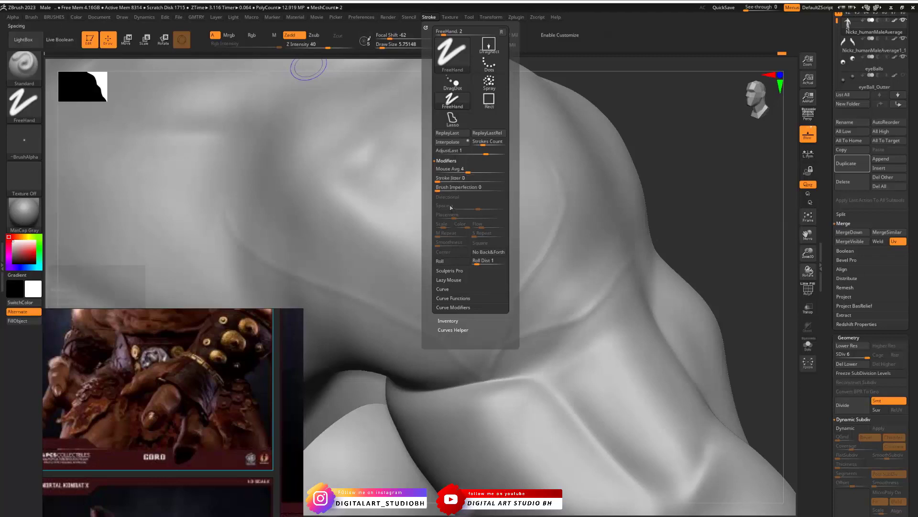
pyautogui.click(450, 280)
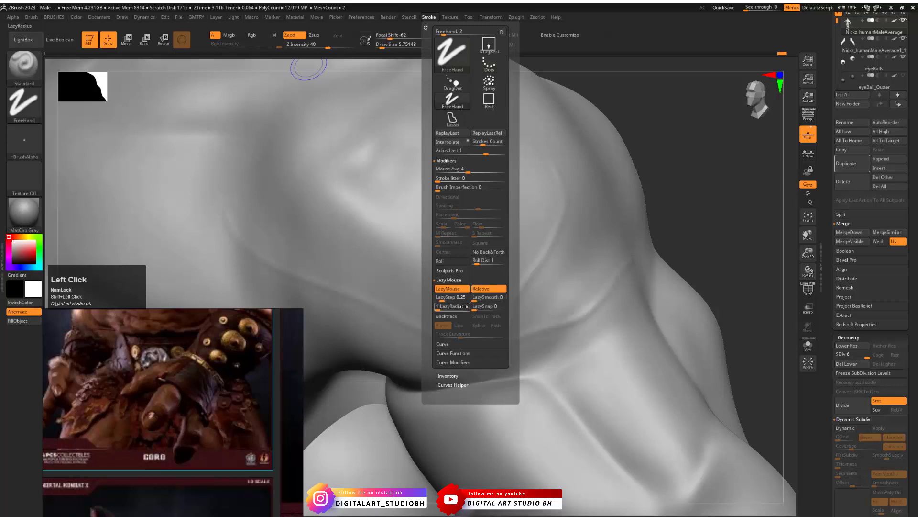
pyautogui.click(450, 289)
pyautogui.moveTo(534, 209); pyautogui.dragTo(522, 291)
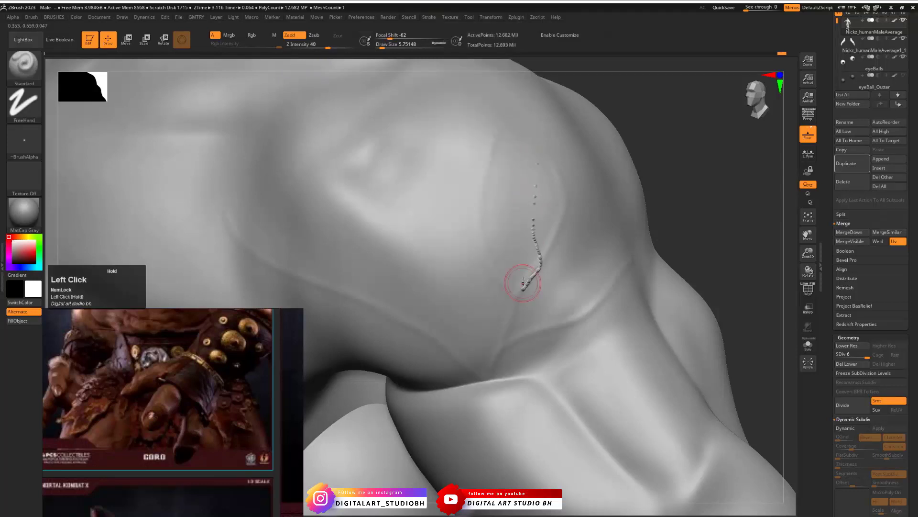
pyautogui.hotkey('ctrl', 'z')
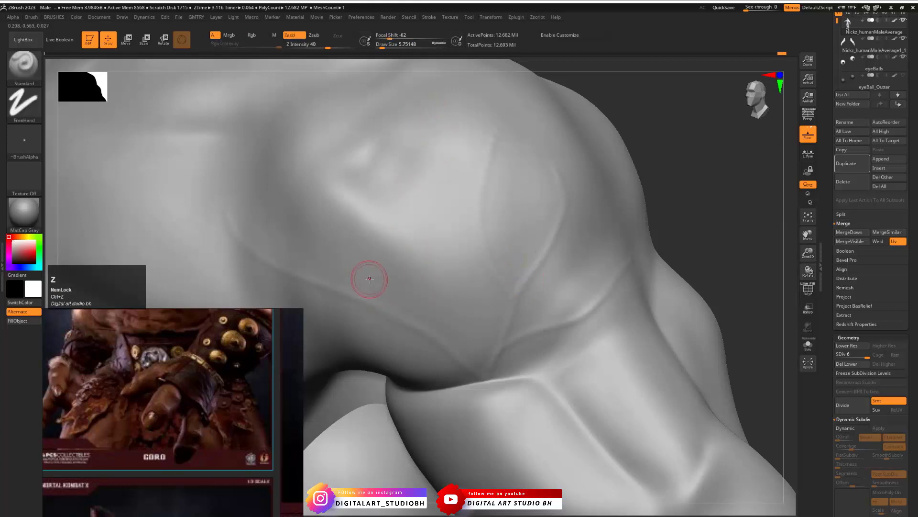
# - Switch the Standard brush to its default alpha with Z Intensity 6, and set Mouse Avg to 1
pyautogui.hotkey('ctrl', '3')
pyautogui.keyDown('ctrl'); pyautogui.moveTo(377, 271); pyautogui.dragTo(524, 183, button='right'); pyautogui.keyUp('ctrl')
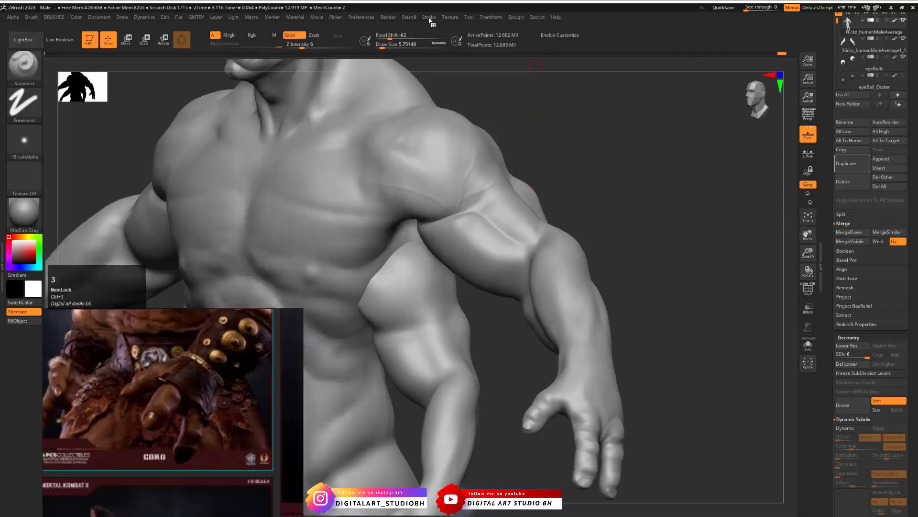
pyautogui.click(429, 17)
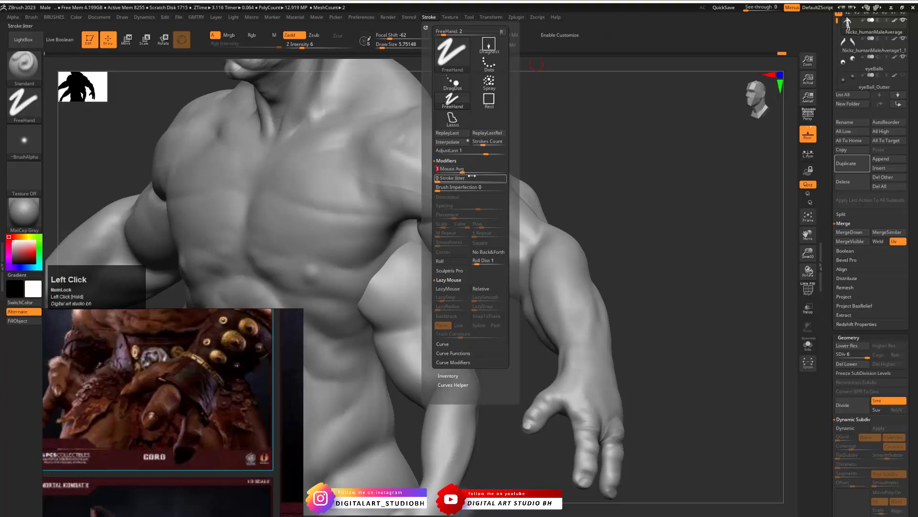
pyautogui.click(462, 169)
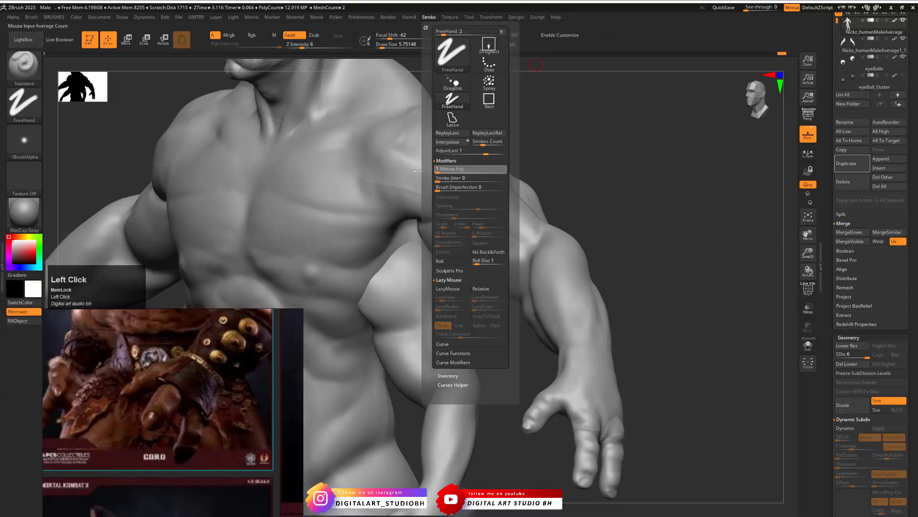
# - Check the shoulder veins on the Goro reference, and undo the trial stroke on the deltoid
pyautogui.keyDown('alt'); pyautogui.moveTo(545, 161); pyautogui.dragTo(535, 172); pyautogui.keyUp('alt')
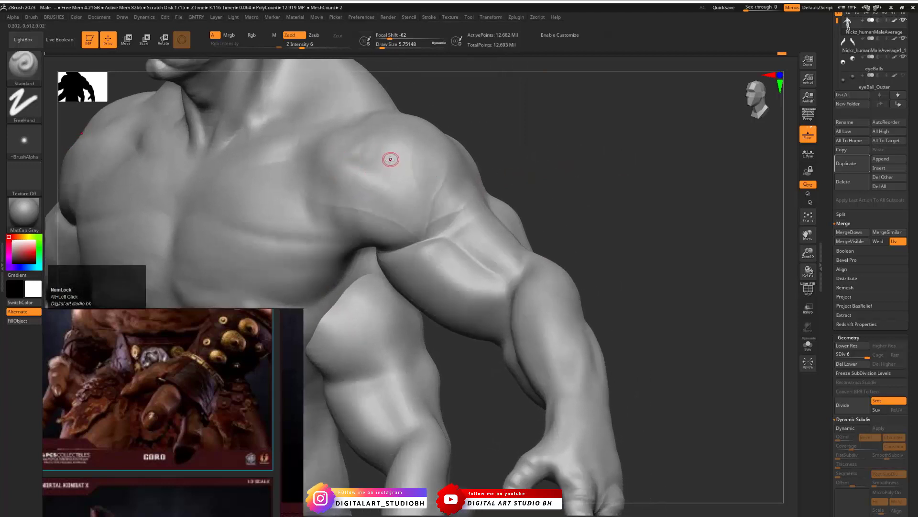
pyautogui.keyDown('alt'); pyautogui.moveTo(204, 347); pyautogui.dragTo(164, 500); pyautogui.keyUp('alt')
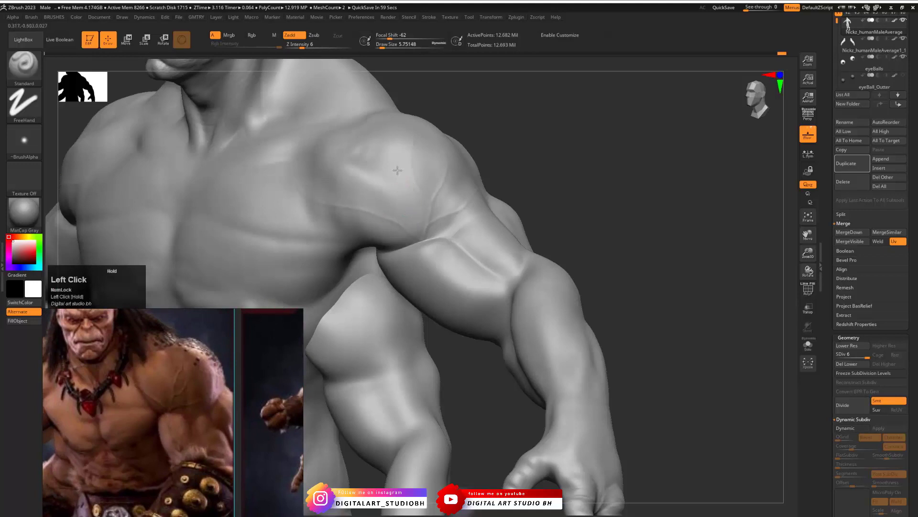
pyautogui.hotkey('ctrl', 'z')
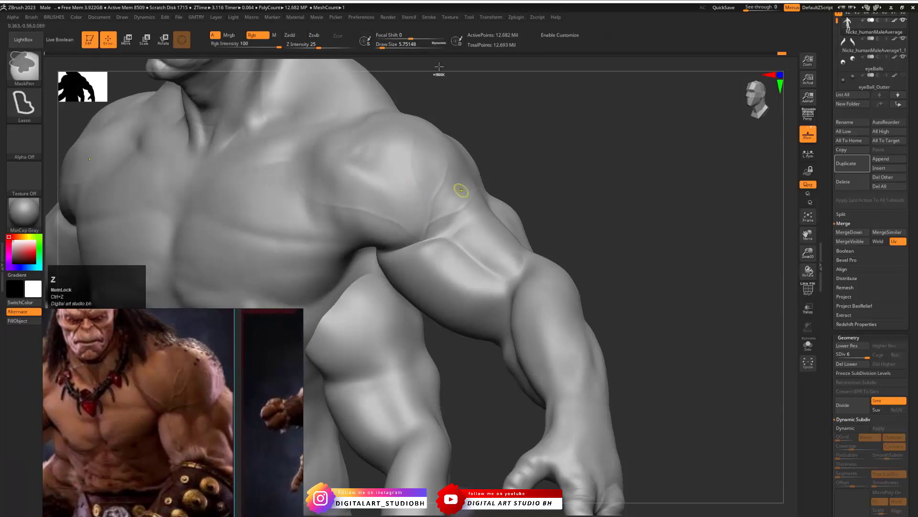
# - Adjust the Standard brush's Mouse Avg, try a vein stroke on the shoulder up close and undo it
pyautogui.click(429, 18)
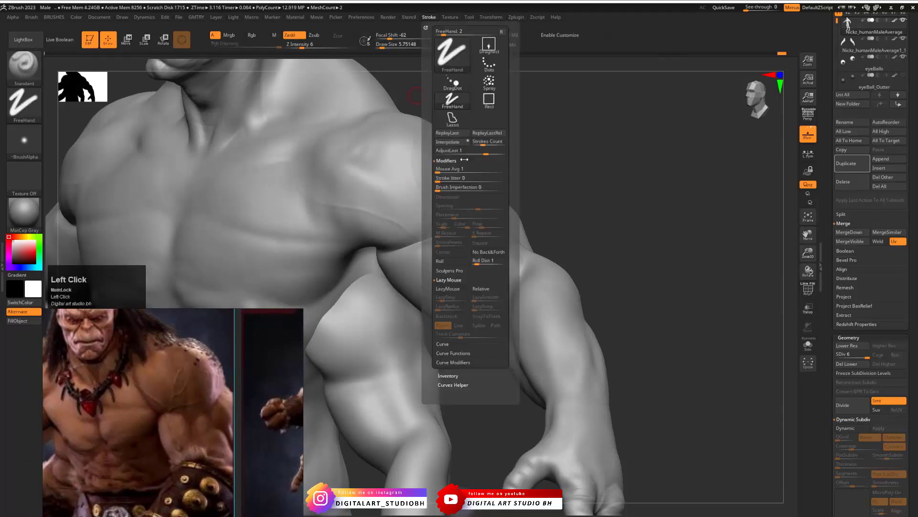
pyautogui.moveTo(453, 169); pyautogui.dragTo(466, 170)
pyautogui.moveTo(549, 165); pyautogui.dragTo(529, 182)
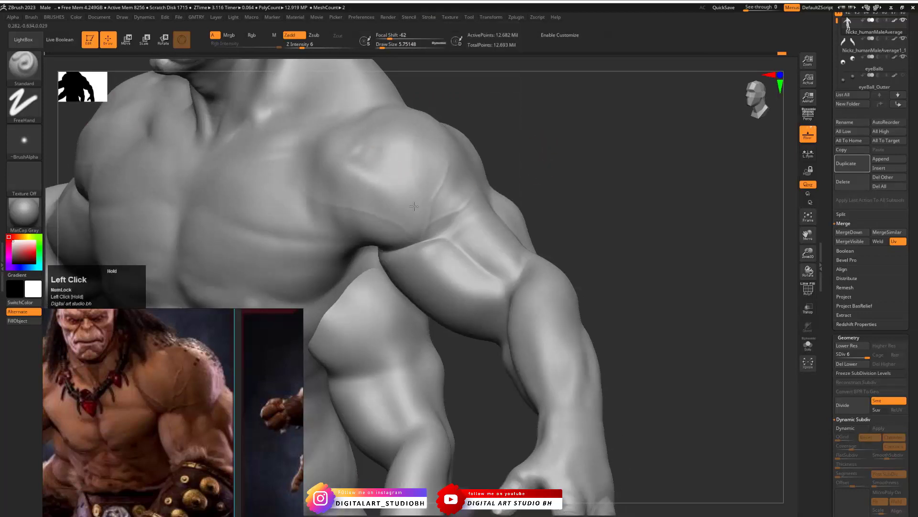
pyautogui.keyDown('alt'); pyautogui.moveTo(520, 145); pyautogui.dragTo(613, 169); pyautogui.keyUp('alt')
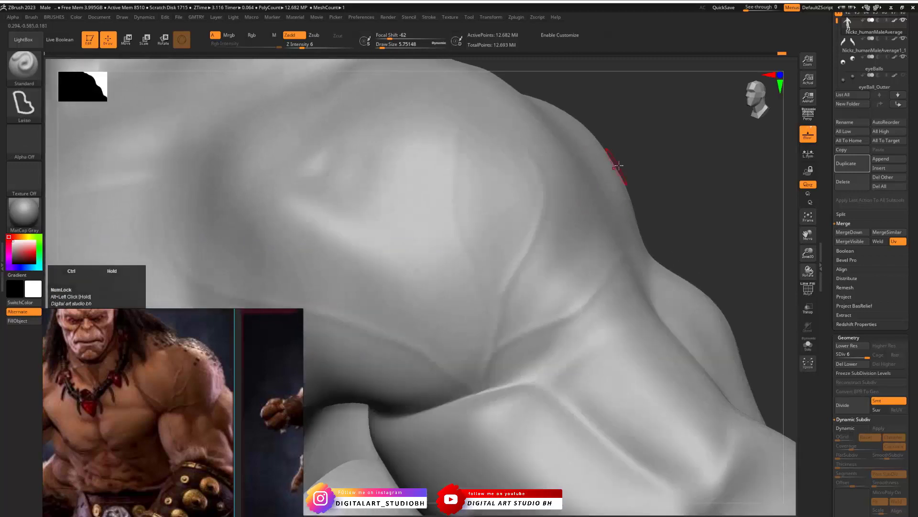
pyautogui.moveTo(663, 147); pyautogui.dragTo(632, 151)
pyautogui.hotkey('ctrl', 'z')
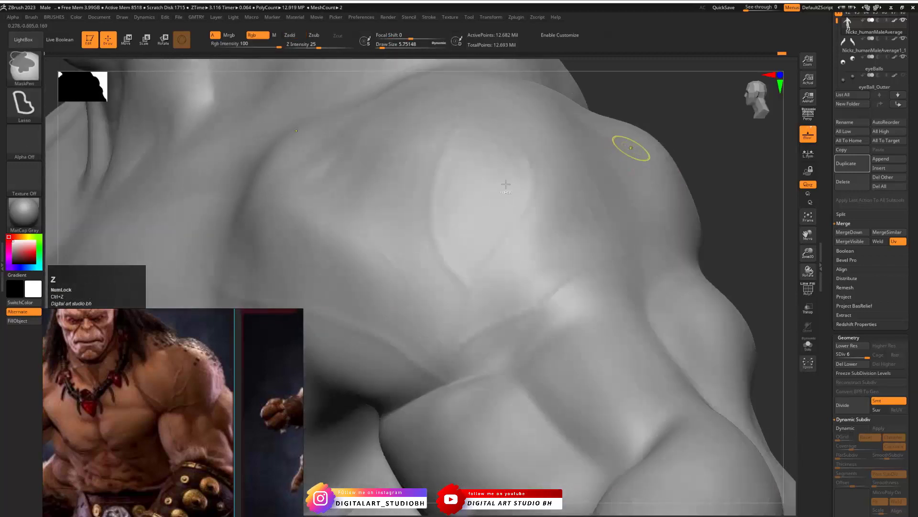
# - Try Alpha 47 on the Standard brush for the shoulder vein, then step back through the undo history
pyautogui.click(34, 152)
pyautogui.click(218, 150)
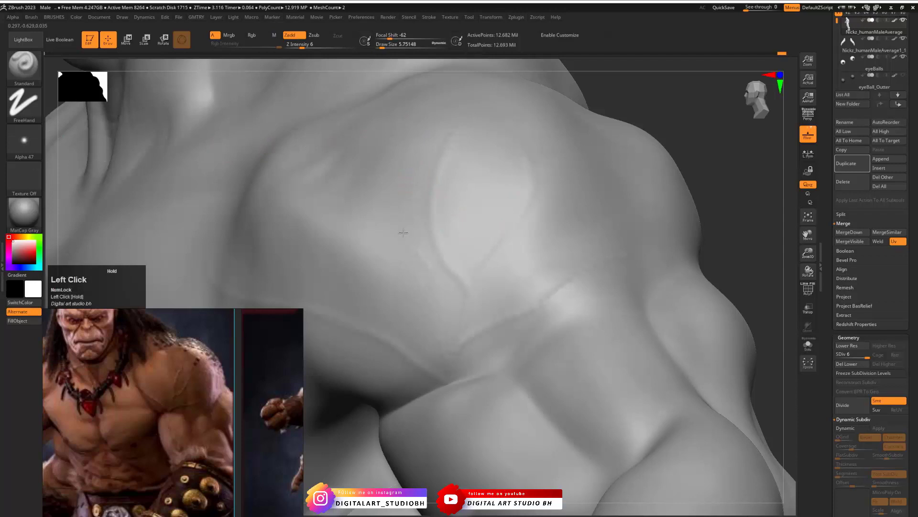
pyautogui.hotkey('ctrl', 'z')
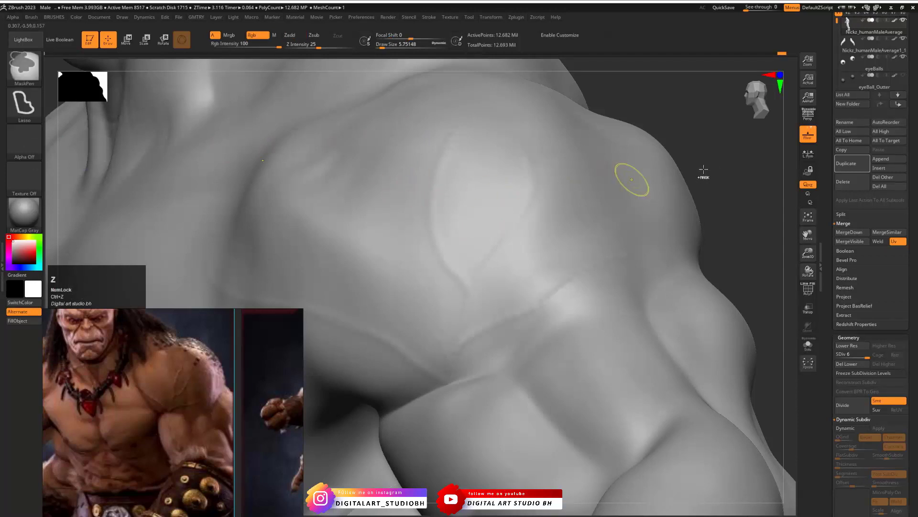
pyautogui.hotkey('ctrl', 'shift', 'z')
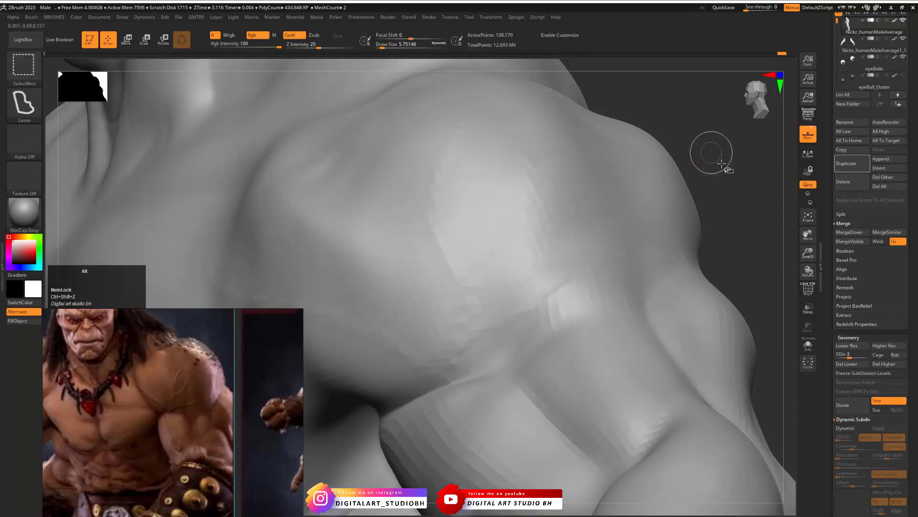
pyautogui.hotkey('ctrl', 'shift', 'z')
pyautogui.moveTo(720, 170)
pyautogui.keyDown('alt'); pyautogui.mouseDown()
pyautogui.moveTo(564, 202)
pyautogui.moveTo(587, 197)
pyautogui.moveTo(568, 194)
pyautogui.moveTo(576, 205)
pyautogui.moveTo(520, 217)
pyautogui.mouseUp(); pyautogui.keyUp('alt')
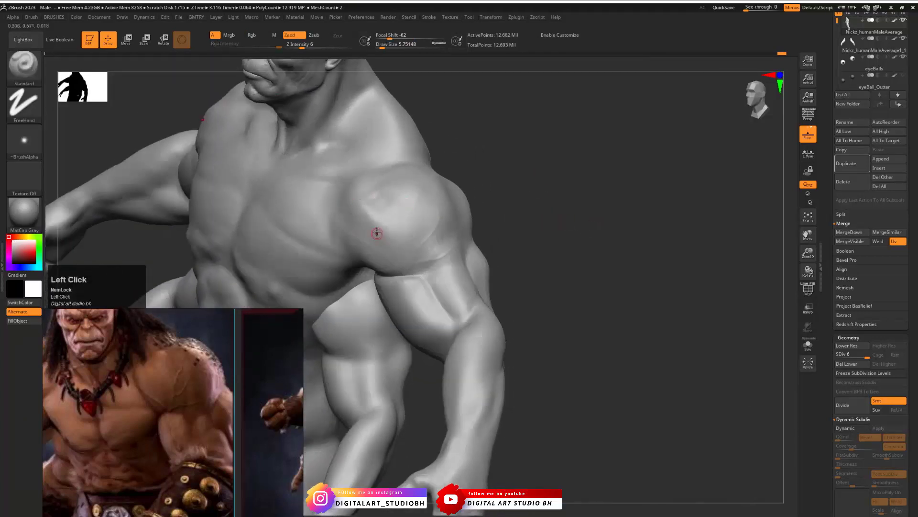
# - Select the DamStandard brush, set its Draw Size to 28.75 and lower the body mesh to subdivision level 4
pyautogui.press('b')
pyautogui.click(399, 253)
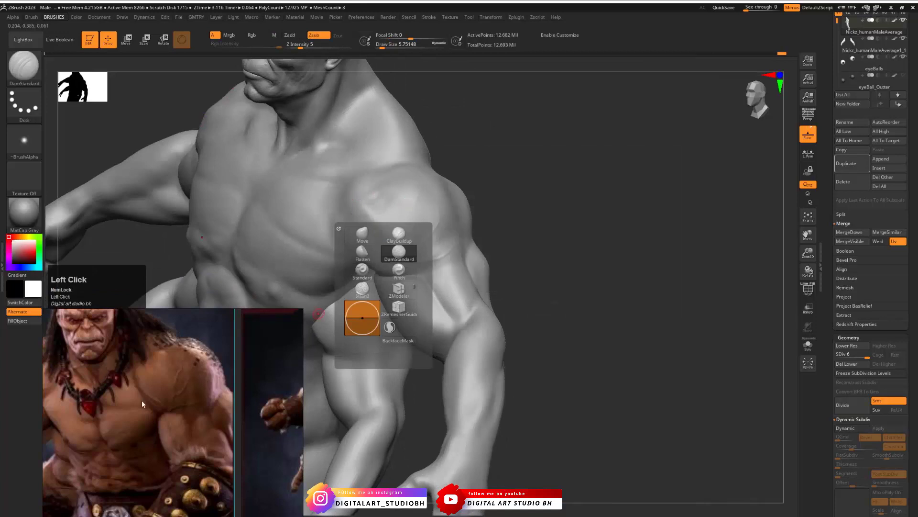
pyautogui.moveTo(511, 199); pyautogui.dragTo(490, 205)
pyautogui.press('s')
pyautogui.moveTo(340, 214); pyautogui.dragTo(347, 214)
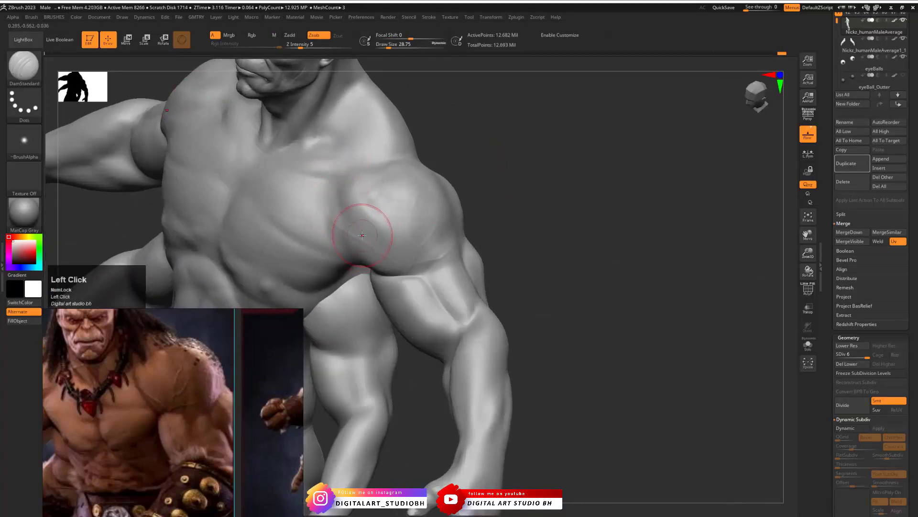
pyautogui.moveTo(867, 355); pyautogui.dragTo(853, 354)
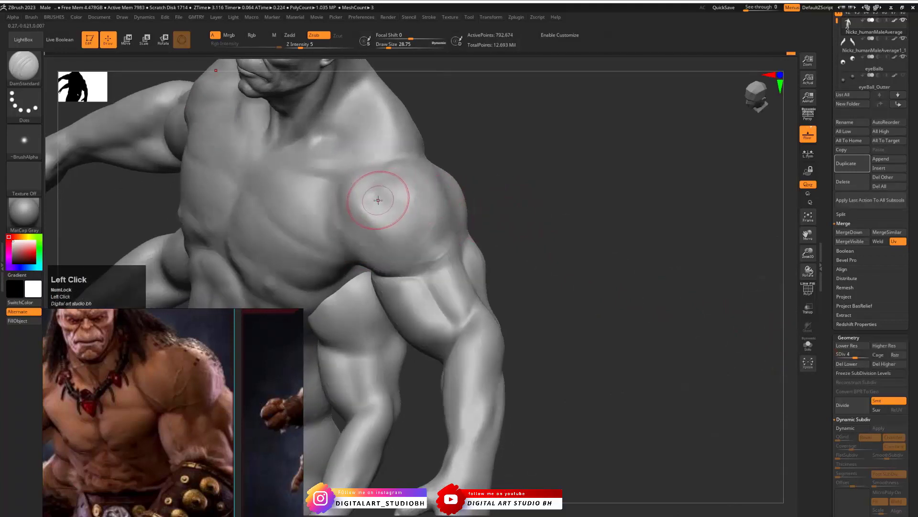
# - Try carving a crease down the front of the deltoid and undo the stroke
pyautogui.moveTo(384, 196); pyautogui.dragTo(408, 274)
pyautogui.moveTo(545, 211); pyautogui.dragTo(471, 210)
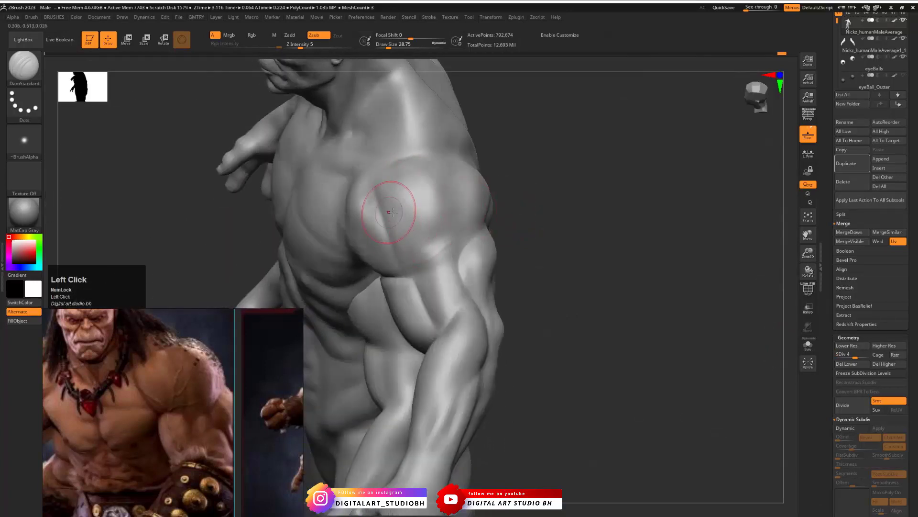
pyautogui.hotkey('ctrl', 'z')
pyautogui.moveTo(536, 221); pyautogui.dragTo(529, 219)
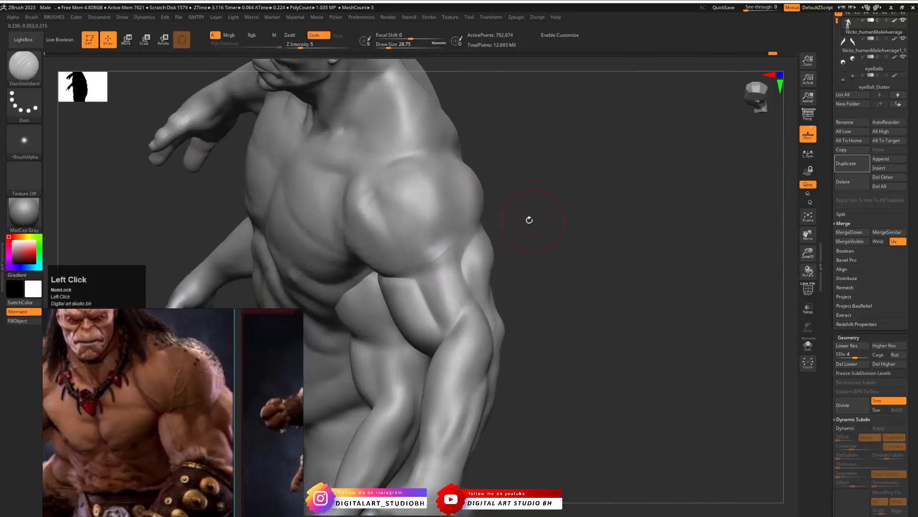
# - Carve creases with DamStandard around the front, side and rear of the deltoid to separate its muscle heads
pyautogui.moveTo(395, 247); pyautogui.dragTo(405, 268)
pyautogui.moveTo(566, 206); pyautogui.dragTo(493, 204)
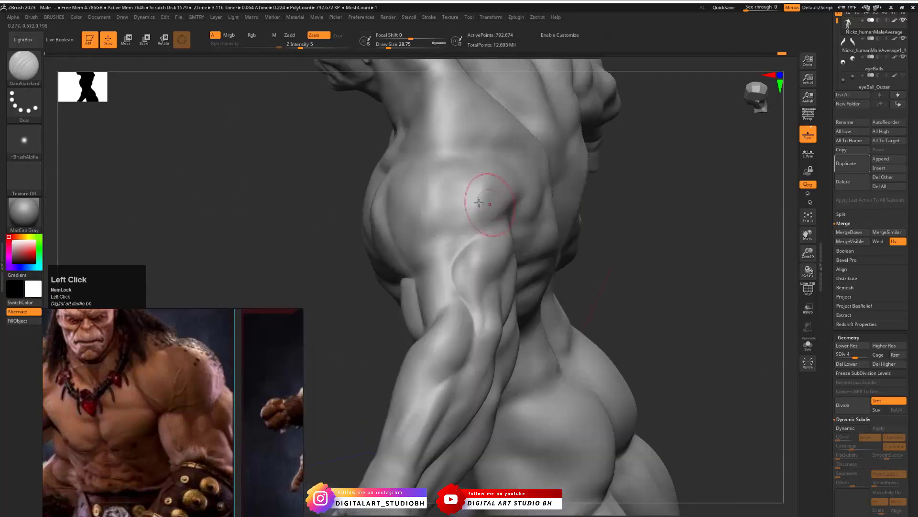
pyautogui.moveTo(586, 262); pyautogui.dragTo(519, 256)
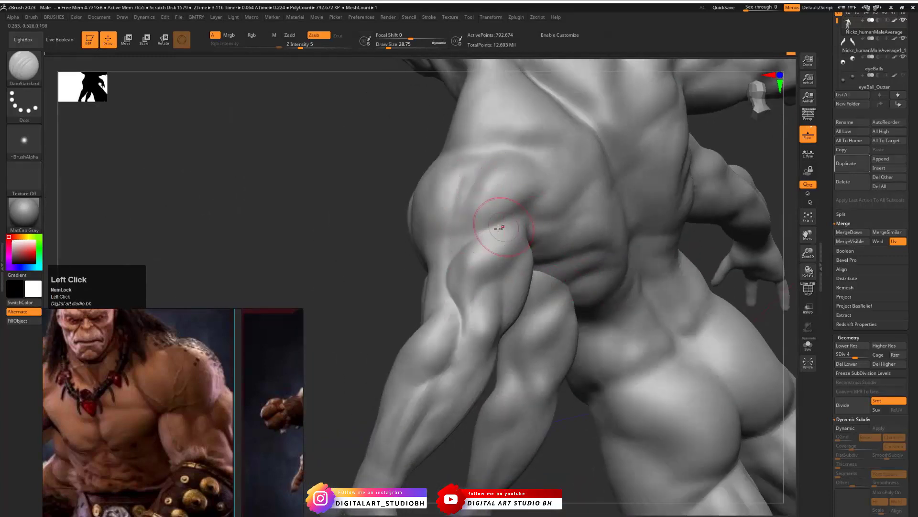
pyautogui.moveTo(388, 264); pyautogui.dragTo(421, 180)
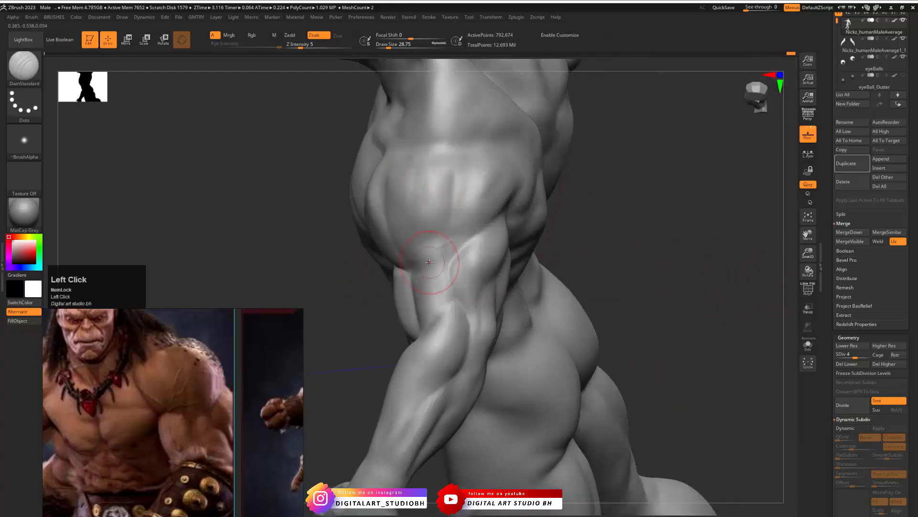
pyautogui.moveTo(325, 252); pyautogui.dragTo(416, 205)
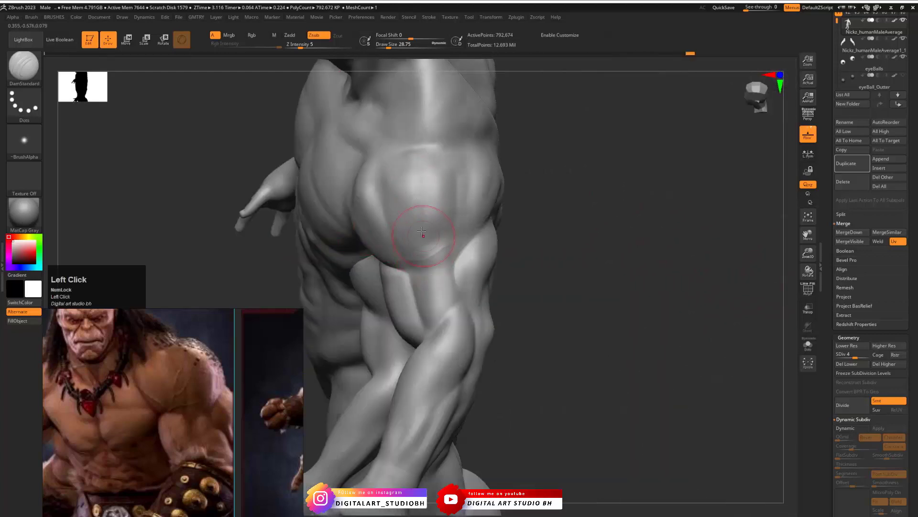
pyautogui.moveTo(517, 237); pyautogui.dragTo(557, 225)
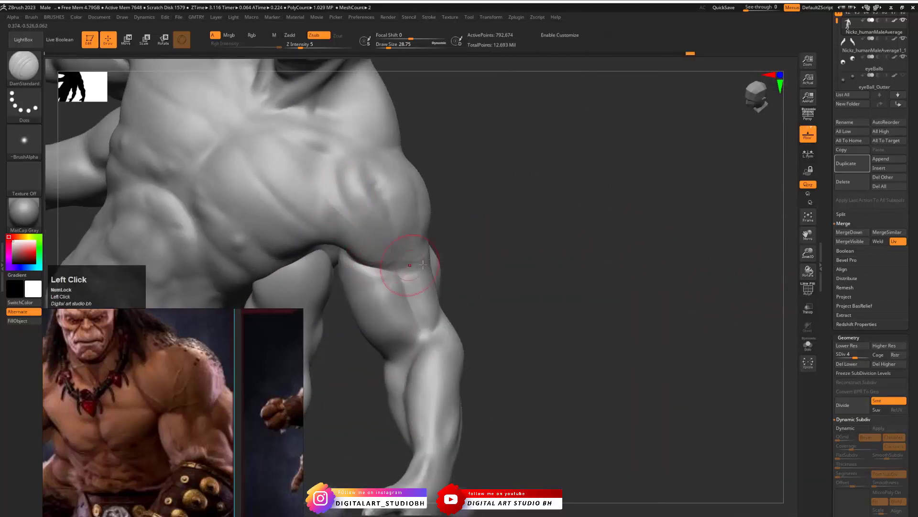
pyautogui.moveTo(459, 254); pyautogui.dragTo(478, 220)
# - Carve creases along the biceps below the deltoid, smooth them and undo the last stroke
pyautogui.moveTo(501, 302)
pyautogui.mouseDown()
pyautogui.moveTo(470, 276)
pyautogui.moveTo(481, 318)
pyautogui.moveTo(420, 288)
pyautogui.mouseUp()
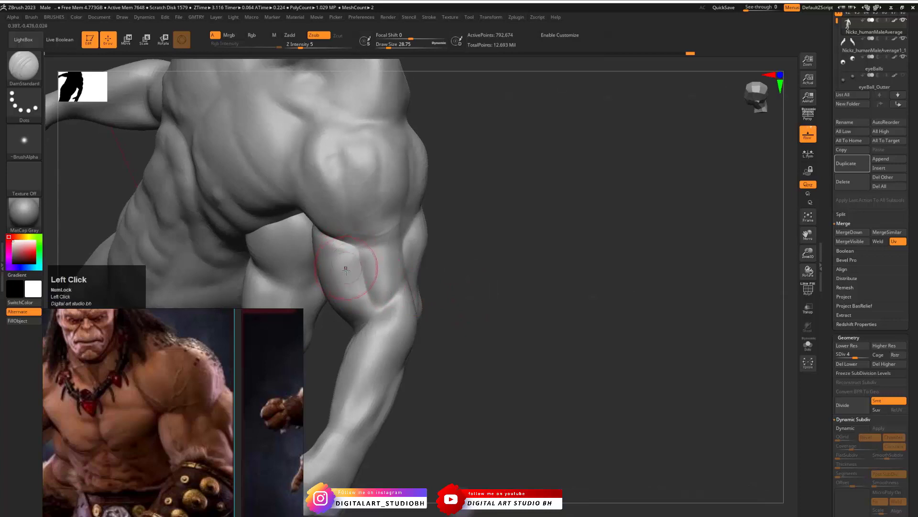
pyautogui.keyDown('alt'); pyautogui.moveTo(355, 282); pyautogui.dragTo(352, 285); pyautogui.keyUp('alt')
pyautogui.moveTo(341, 254)
pyautogui.keyDown('alt'); pyautogui.mouseDown()
pyautogui.moveTo(371, 299)
pyautogui.moveTo(365, 307)
pyautogui.mouseUp(); pyautogui.keyUp('alt')
pyautogui.moveTo(364, 268)
pyautogui.mouseDown()
pyautogui.moveTo(380, 307)
pyautogui.moveTo(375, 262)
pyautogui.mouseUp()
pyautogui.hotkey('ctrl', 'z')
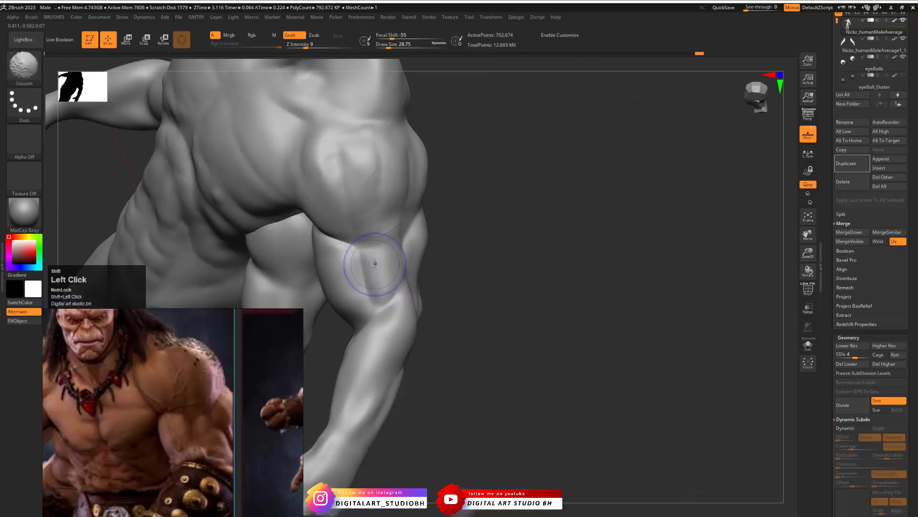
# - Switch to the Standard brush with a Draw Size of about 4.3 and raise the body mesh to subdivision level 6
pyautogui.moveTo(583, 239); pyautogui.dragTo(498, 265)
pyautogui.moveTo(288, 243)
pyautogui.mouseDown()
pyautogui.moveTo(305, 251)
pyautogui.moveTo(387, 207)
pyautogui.moveTo(565, 196)
pyautogui.moveTo(544, 147)
pyautogui.mouseUp()
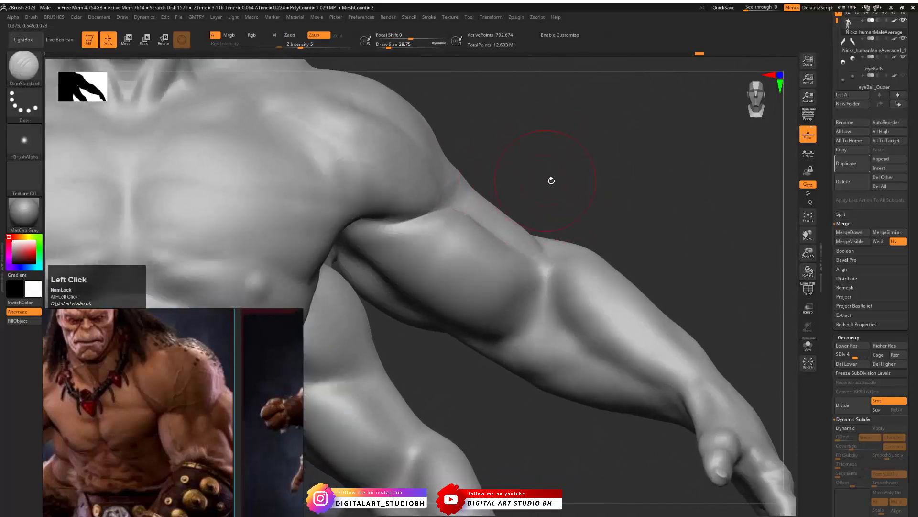
pyautogui.moveTo(576, 185)
pyautogui.mouseDown()
pyautogui.moveTo(461, 232)
pyautogui.moveTo(424, 218)
pyautogui.mouseUp()
pyautogui.press('s')
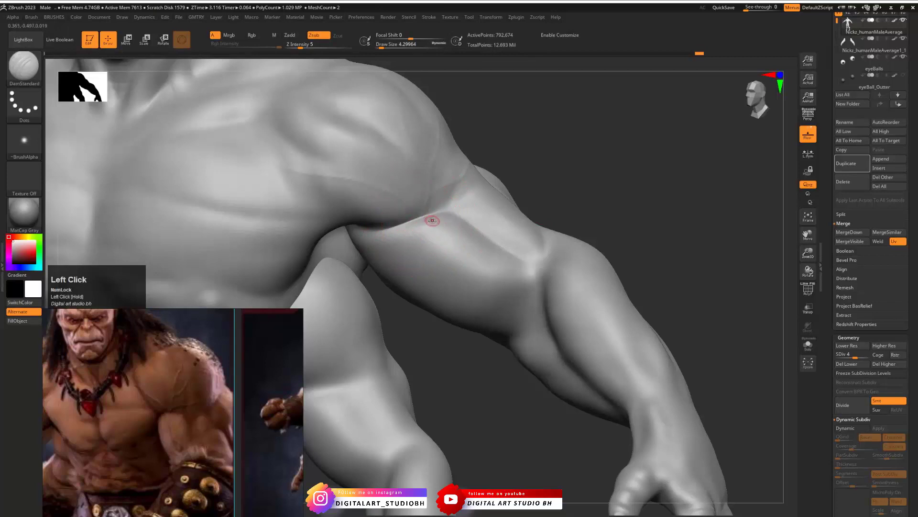
pyautogui.press('b')
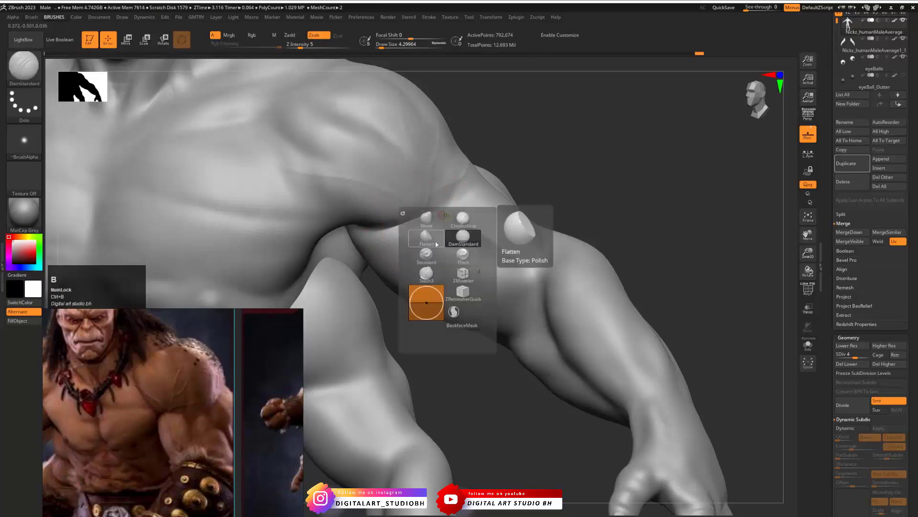
pyautogui.click(426, 253)
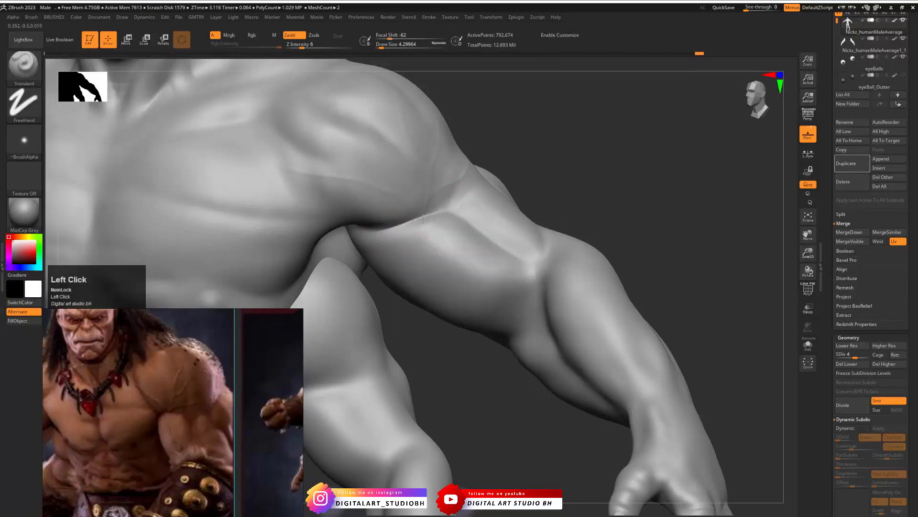
pyautogui.hotkey('ctrl', 'd')
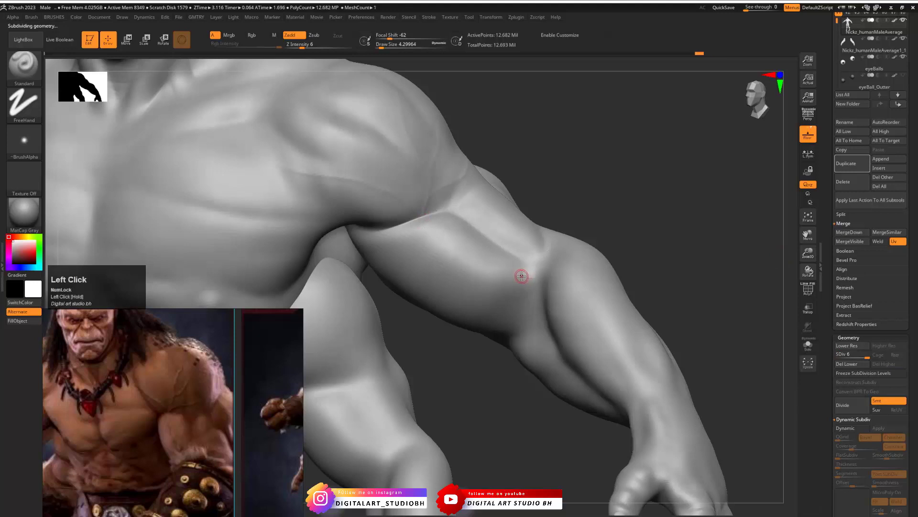
# - Set the Draw Size to about 11.7, draw a raised vein along the biceps to the elbow and smooth its end
pyautogui.press('s')
pyautogui.moveTo(521, 276); pyautogui.dragTo(496, 276)
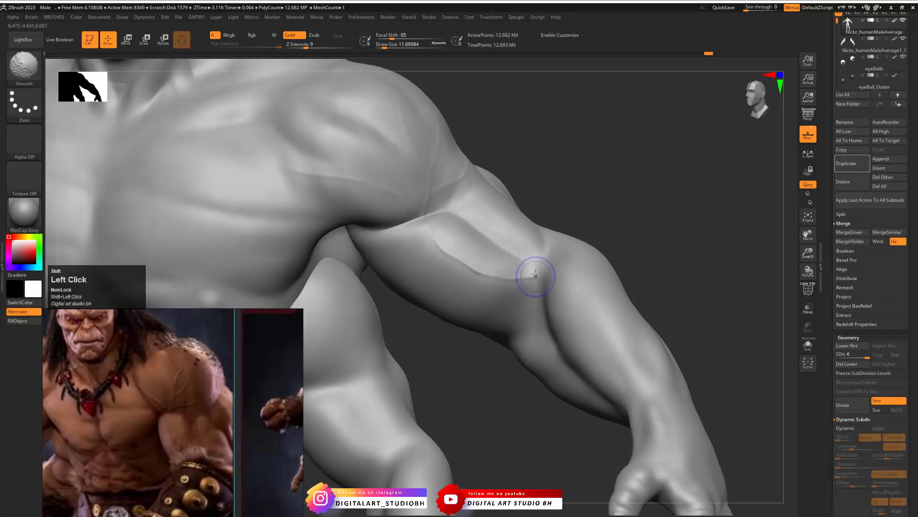
pyautogui.keyDown('shift'); pyautogui.moveTo(535, 275); pyautogui.dragTo(532, 271); pyautogui.keyUp('shift')
# - Set the Draw Size to about 9.4 and draw branching veins down the front of the deltoid, undoing the faulty stroke
pyautogui.moveTo(608, 208)
pyautogui.mouseDown()
pyautogui.moveTo(528, 223)
pyautogui.moveTo(593, 201)
pyautogui.moveTo(553, 187)
pyautogui.moveTo(550, 236)
pyautogui.moveTo(508, 207)
pyautogui.moveTo(379, 199)
pyautogui.moveTo(480, 194)
pyautogui.moveTo(499, 227)
pyautogui.moveTo(502, 259)
pyautogui.mouseUp()
pyautogui.press('s')
pyautogui.keyDown('alt'); pyautogui.moveTo(484, 203); pyautogui.dragTo(550, 248); pyautogui.keyUp('alt')
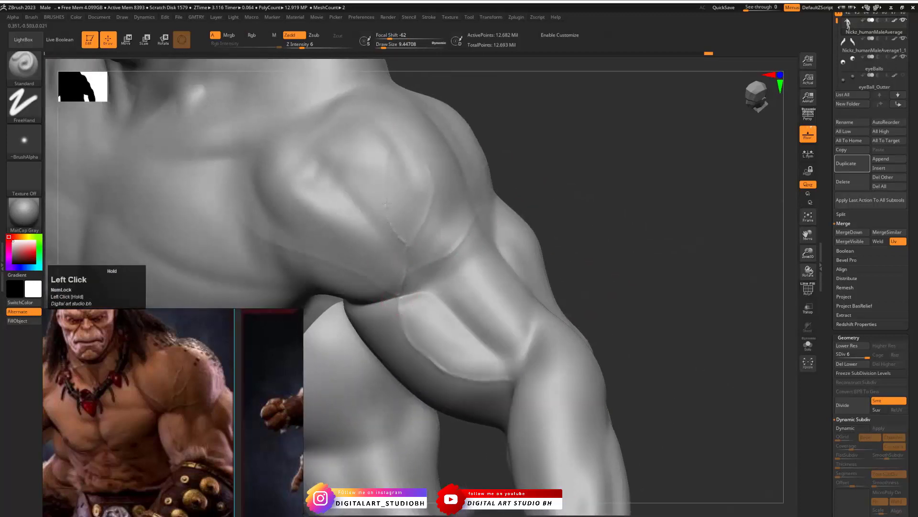
pyautogui.moveTo(388, 154); pyautogui.dragTo(410, 249)
pyautogui.moveTo(426, 162)
pyautogui.mouseDown()
pyautogui.moveTo(388, 191)
pyautogui.moveTo(406, 249)
pyautogui.moveTo(444, 255)
pyautogui.mouseUp()
pyautogui.hotkey('ctrl', 'z')
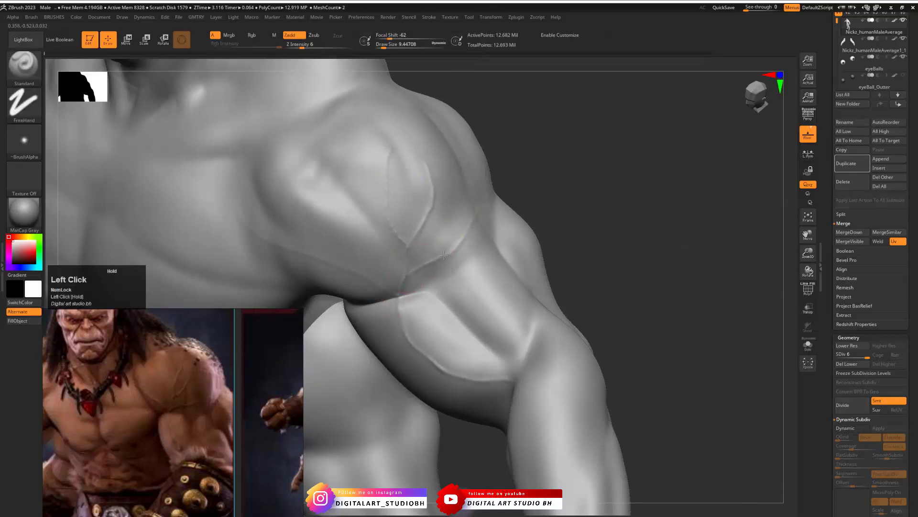
# - Reinforce the vein across the lower deltoid, smooth it and extend another vein from the chest to the armpit
pyautogui.keyDown('shift'); pyautogui.moveTo(472, 225); pyautogui.dragTo(475, 219); pyautogui.keyUp('shift')
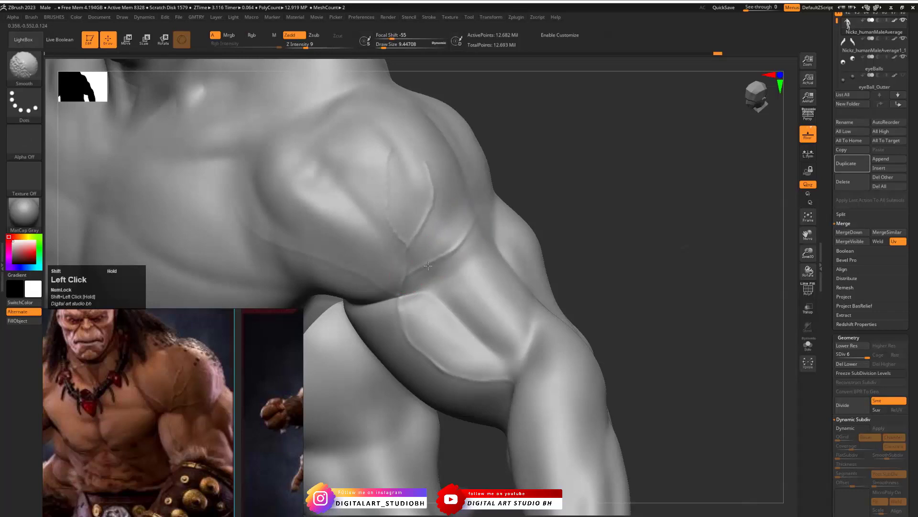
pyautogui.keyDown('shift'); pyautogui.moveTo(428, 265); pyautogui.dragTo(417, 270); pyautogui.keyUp('shift')
pyautogui.moveTo(243, 222); pyautogui.dragTo(245, 223)
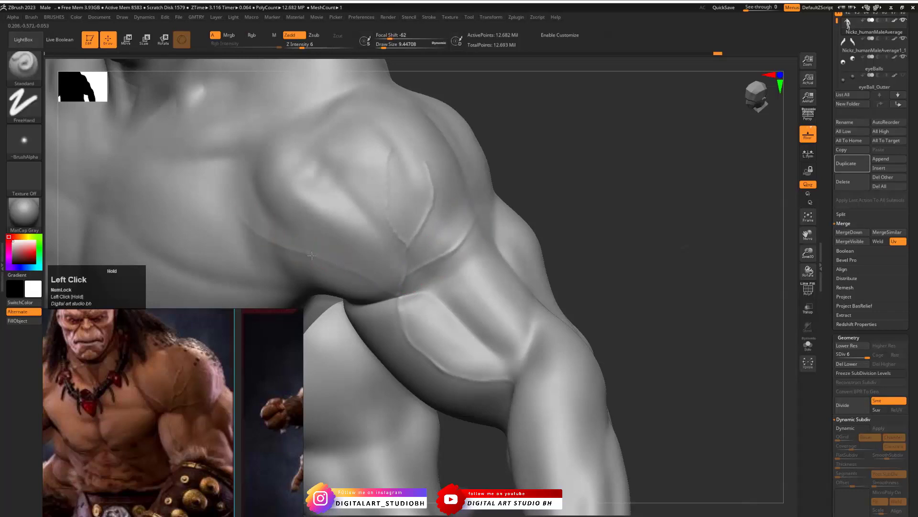
pyautogui.moveTo(402, 296)
pyautogui.keyDown('shift'); pyautogui.mouseDown()
pyautogui.moveTo(357, 269)
pyautogui.moveTo(273, 242)
pyautogui.mouseUp(); pyautogui.keyUp('shift')
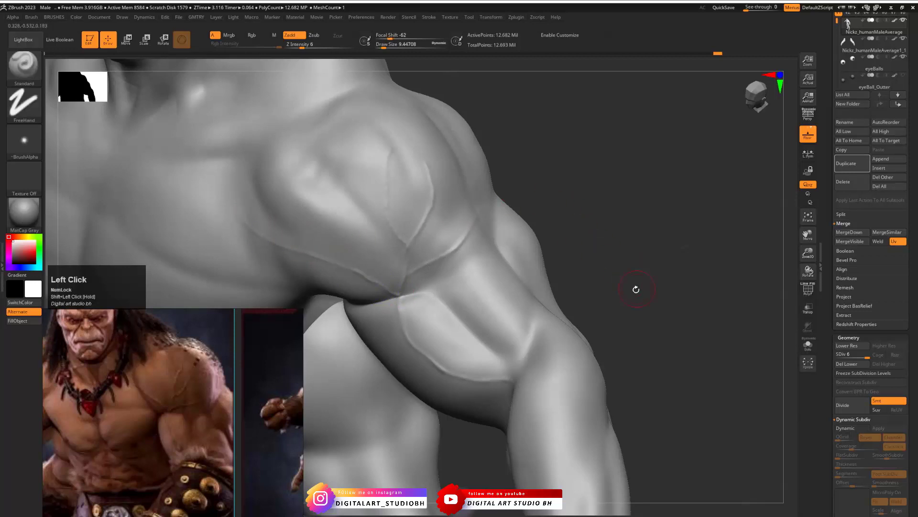
# - Draw a fine raised vein across the upper pectoral from the front view
pyautogui.moveTo(636, 289)
pyautogui.mouseDown()
pyautogui.moveTo(652, 289)
pyautogui.moveTo(486, 254)
pyautogui.moveTo(638, 230)
pyautogui.moveTo(635, 216)
pyautogui.moveTo(676, 188)
pyautogui.moveTo(679, 195)
pyautogui.mouseUp()
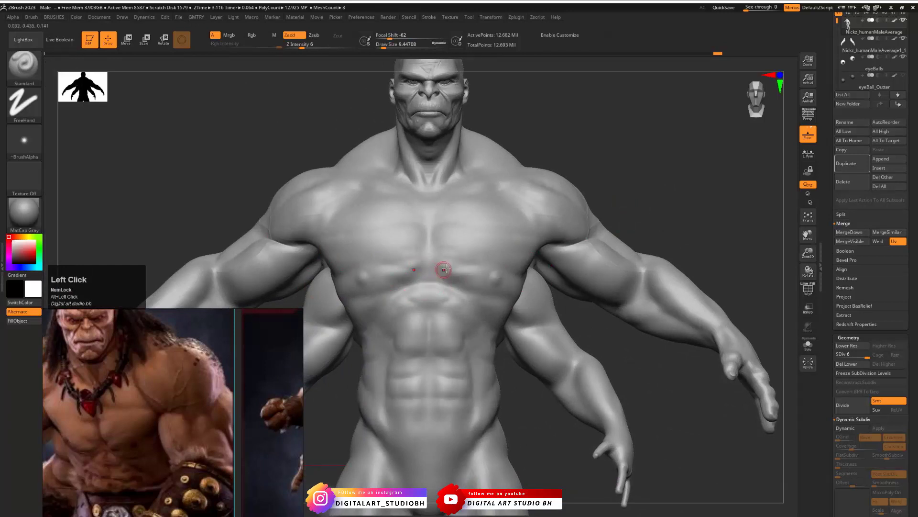
pyautogui.keyDown('alt'); pyautogui.moveTo(583, 317); pyautogui.dragTo(545, 332); pyautogui.keyUp('alt')
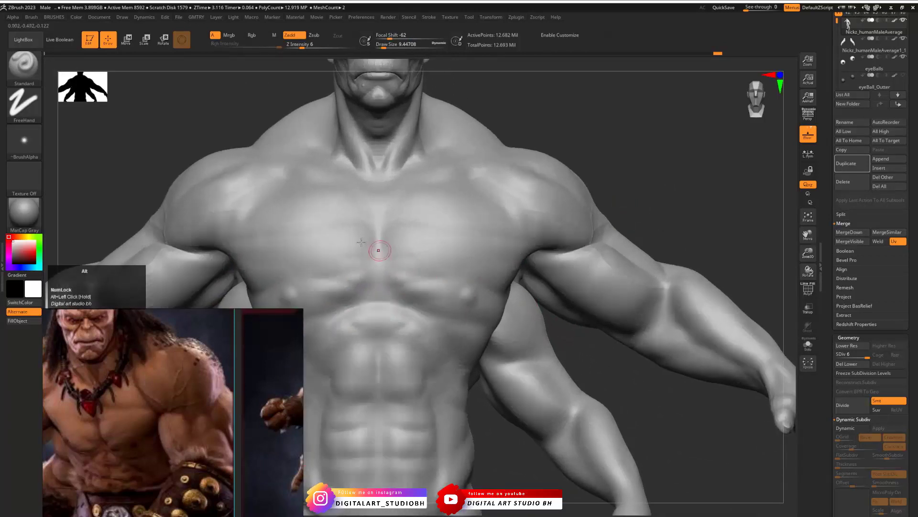
pyautogui.moveTo(465, 221); pyautogui.dragTo(471, 221)
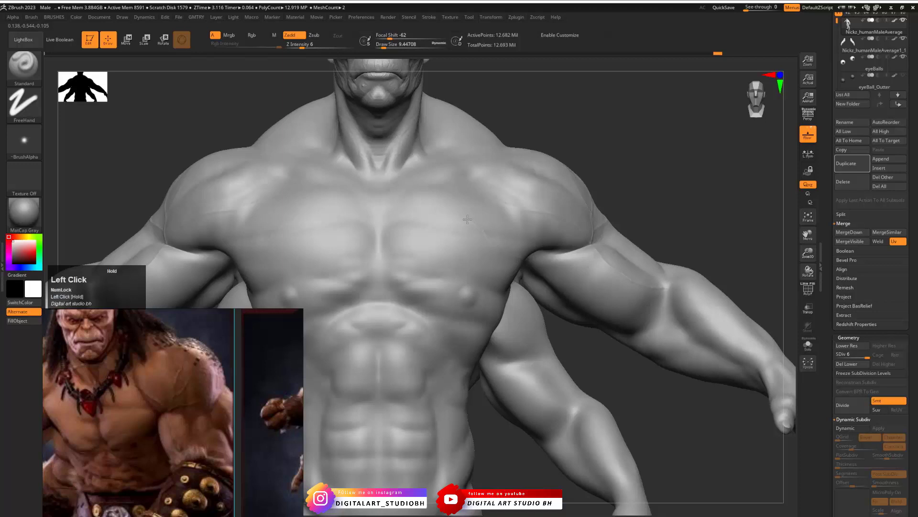
pyautogui.keyDown('shift'); pyautogui.moveTo(467, 219); pyautogui.dragTo(471, 218); pyautogui.keyUp('shift')
# - Examine the whole figure from behind and bring the full-body Goro reference into view for comparison
pyautogui.hotkey('shift', 'd')
pyautogui.moveTo(663, 201)
pyautogui.mouseDown()
pyautogui.moveTo(603, 273)
pyautogui.moveTo(608, 295)
pyautogui.moveTo(635, 277)
pyautogui.moveTo(597, 319)
pyautogui.moveTo(572, 286)
pyautogui.moveTo(596, 301)
pyautogui.moveTo(689, 291)
pyautogui.mouseUp()
pyautogui.press('d')
pyautogui.keyDown('alt'); pyautogui.moveTo(271, 382); pyautogui.dragTo(35, 380); pyautogui.keyUp('alt')
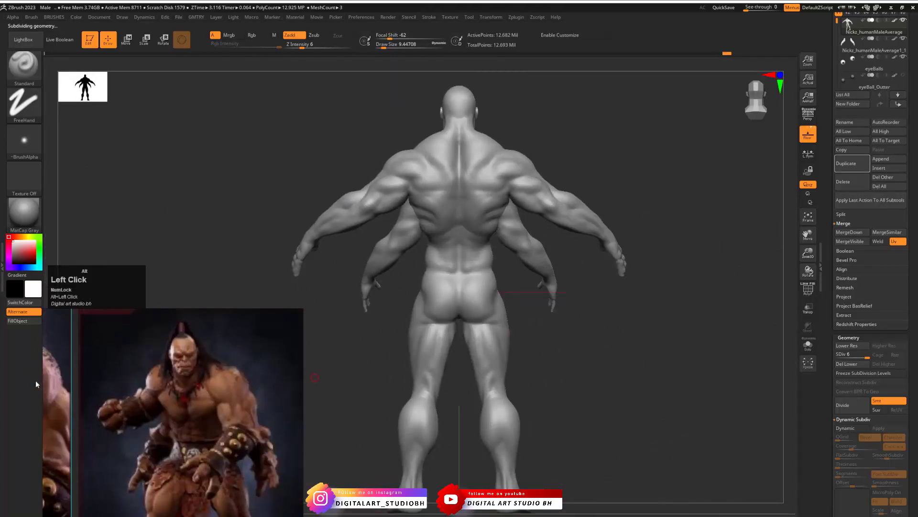
# - Examine the front, three-quarter and side views of the full-body Goro references
pyautogui.keyDown('alt'); pyautogui.moveTo(153, 356); pyautogui.dragTo(122, 316); pyautogui.keyUp('alt')
pyautogui.keyDown('alt'); pyautogui.moveTo(294, 395); pyautogui.dragTo(159, 408); pyautogui.keyUp('alt')
pyautogui.keyDown('alt'); pyautogui.moveTo(53, 404); pyautogui.dragTo(149, 388); pyautogui.keyUp('alt')
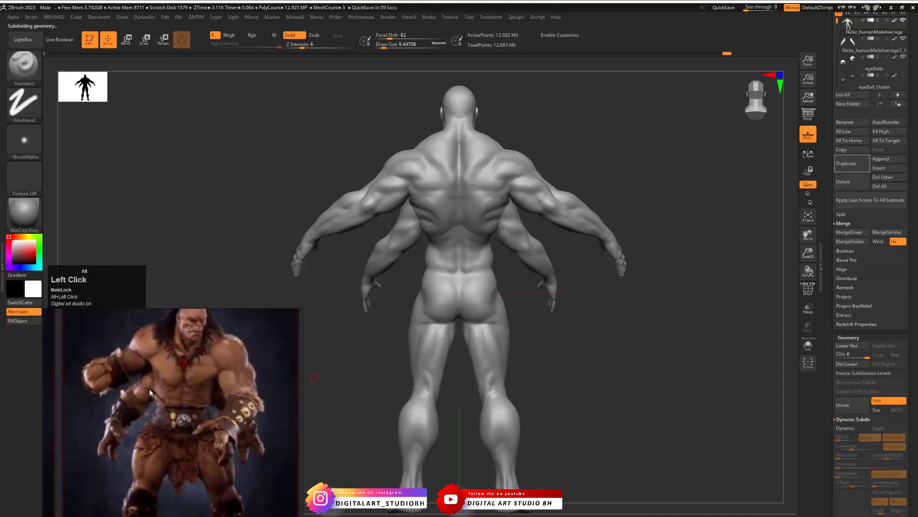
pyautogui.keyDown('alt'); pyautogui.moveTo(151, 483); pyautogui.dragTo(344, 243); pyautogui.keyUp('alt')
pyautogui.keyDown('alt'); pyautogui.moveTo(206, 483); pyautogui.dragTo(185, 357); pyautogui.keyUp('alt')
pyautogui.keyDown('alt'); pyautogui.moveTo(249, 497); pyautogui.dragTo(156, 400); pyautogui.keyUp('alt')
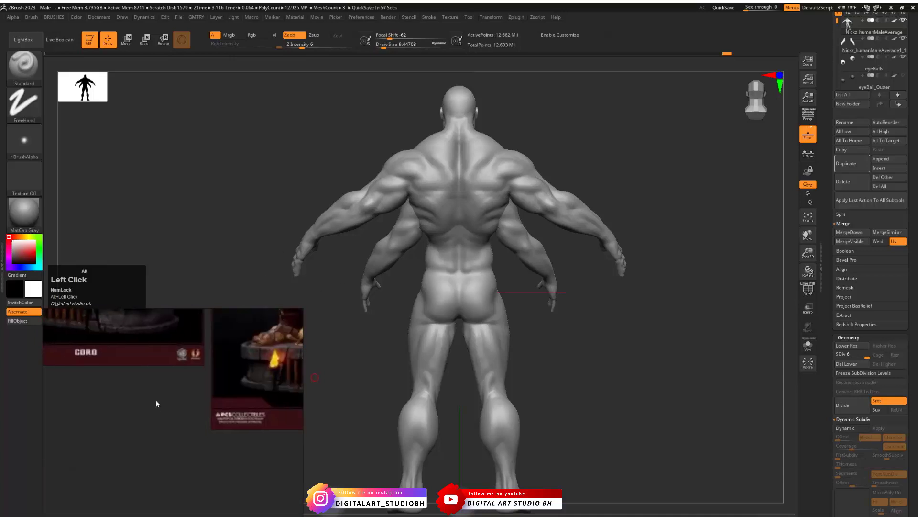
pyautogui.keyDown('alt'); pyautogui.moveTo(223, 366); pyautogui.dragTo(225, 445); pyautogui.keyUp('alt')
pyautogui.keyDown('alt'); pyautogui.moveTo(282, 334); pyautogui.dragTo(223, 457); pyautogui.keyUp('alt')
pyautogui.keyDown('alt'); pyautogui.moveTo(185, 423); pyautogui.dragTo(274, 361); pyautogui.keyUp('alt')
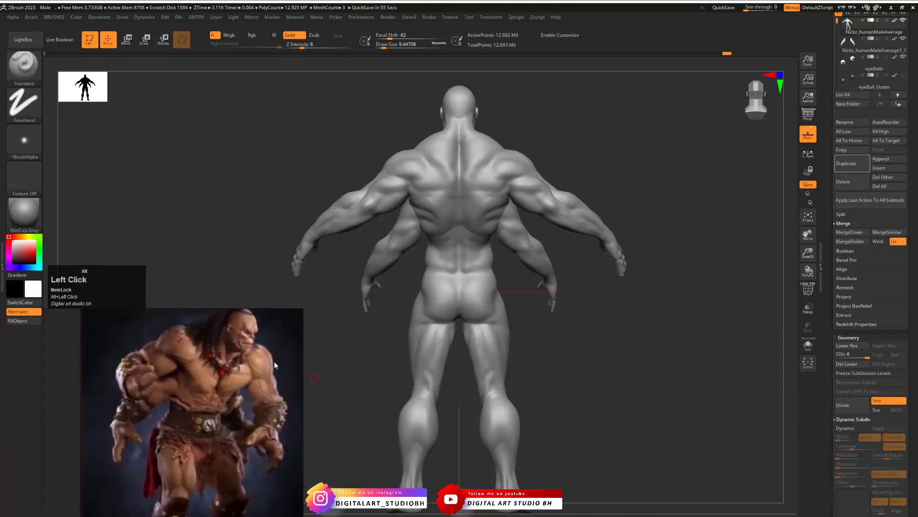
pyautogui.keyDown('alt'); pyautogui.moveTo(158, 320); pyautogui.dragTo(159, 423); pyautogui.keyUp('alt')
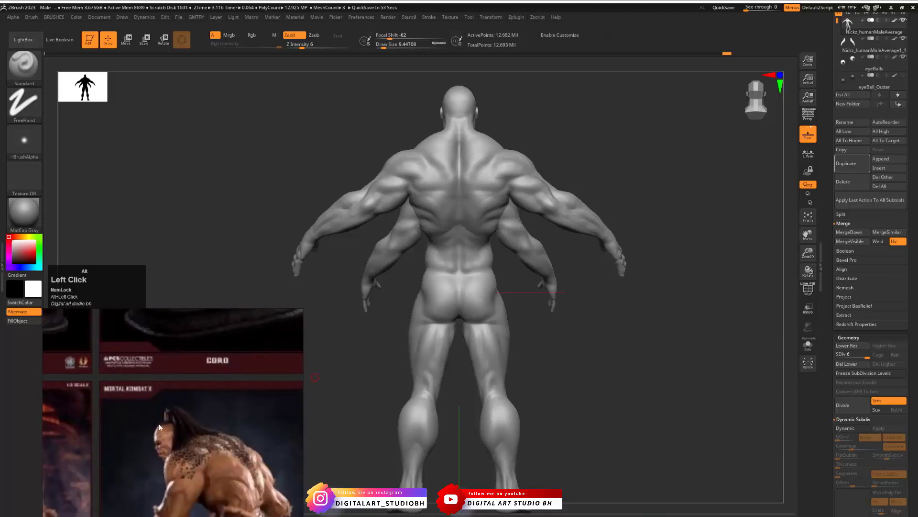
pyautogui.keyDown('alt'); pyautogui.moveTo(203, 472); pyautogui.dragTo(223, 457); pyautogui.keyUp('alt')
pyautogui.moveTo(211, 406)
pyautogui.mouseDown()
pyautogui.moveTo(197, 413)
pyautogui.moveTo(223, 469)
pyautogui.moveTo(217, 445)
pyautogui.moveTo(185, 479)
pyautogui.moveTo(206, 432)
pyautogui.moveTo(177, 422)
pyautogui.moveTo(194, 418)
pyautogui.moveTo(198, 398)
pyautogui.mouseUp()
pyautogui.hotkey('ctrl', 'z')
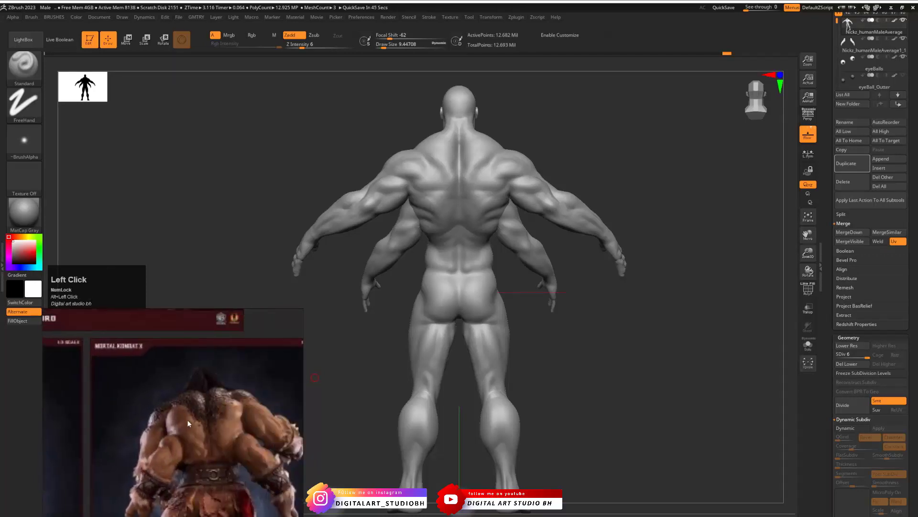
# - Study the back-view Goro references and focus the reference viewer on the front torso image
pyautogui.keyDown('alt'); pyautogui.moveTo(227, 364); pyautogui.dragTo(192, 515); pyautogui.keyUp('alt')
pyautogui.keyDown('alt'); pyautogui.moveTo(177, 428); pyautogui.dragTo(195, 514); pyautogui.keyUp('alt')
pyautogui.keyDown('alt'); pyautogui.moveTo(224, 397); pyautogui.dragTo(153, 474); pyautogui.keyUp('alt')
pyautogui.keyDown('alt'); pyautogui.moveTo(234, 385); pyautogui.dragTo(118, 473); pyautogui.keyUp('alt')
pyautogui.press('space')
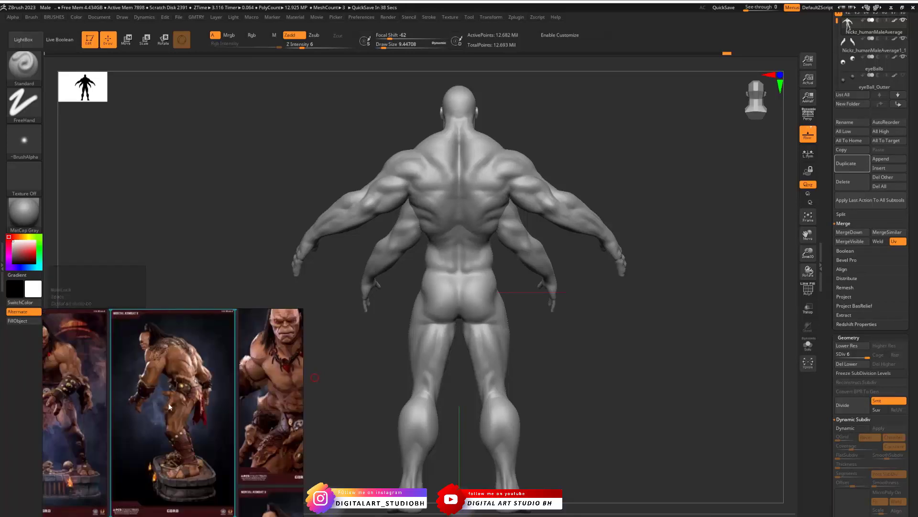
pyautogui.keyDown('alt'); pyautogui.moveTo(296, 371); pyautogui.dragTo(174, 379); pyautogui.keyUp('alt')
pyautogui.click(184, 392)
pyautogui.press('space')
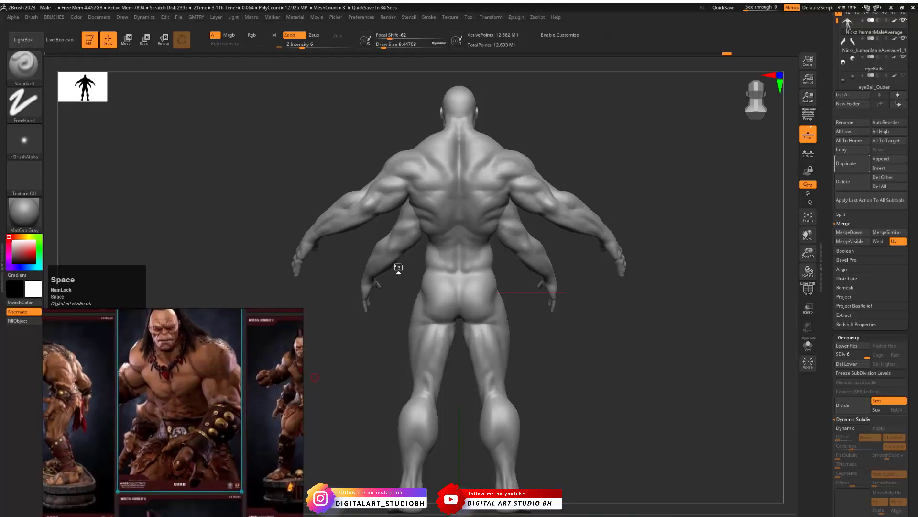
# - Set the Standard brush to Draw Size 4 and Z Intensity 12 and sculpt a fine vein at the neck base, undoing the first stroke
pyautogui.moveTo(572, 314); pyautogui.dragTo(637, 379)
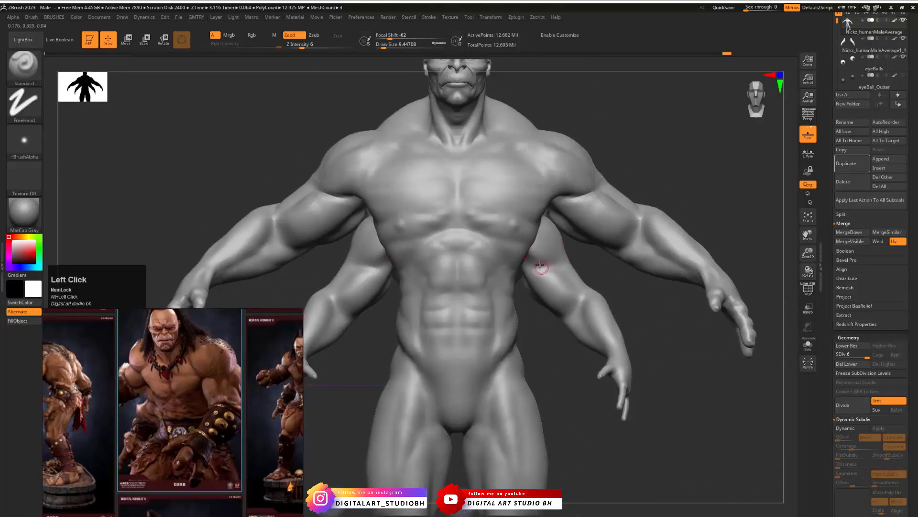
pyautogui.keyDown('alt'); pyautogui.moveTo(598, 101); pyautogui.dragTo(689, 450); pyautogui.keyUp('alt')
pyautogui.moveTo(612, 151); pyautogui.dragTo(478, 199)
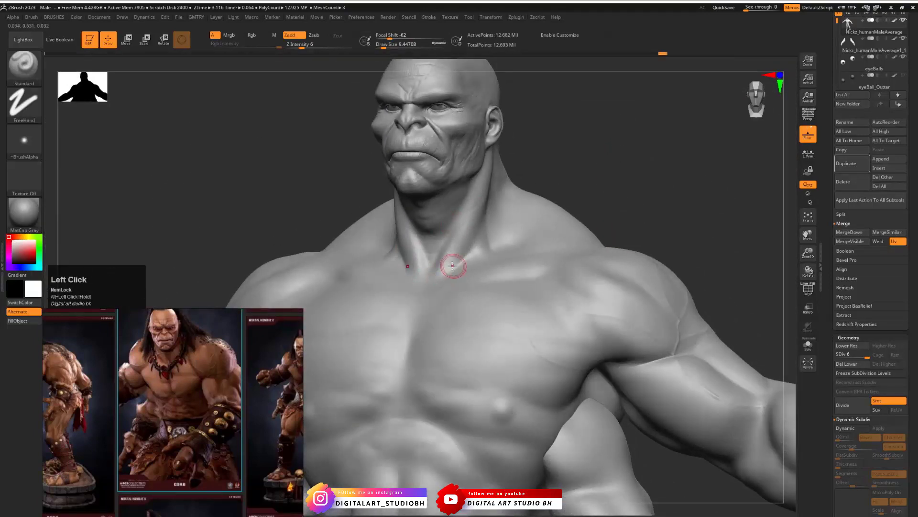
pyautogui.hotkey('ctrl', 'z')
pyautogui.moveTo(447, 262); pyautogui.dragTo(446, 259)
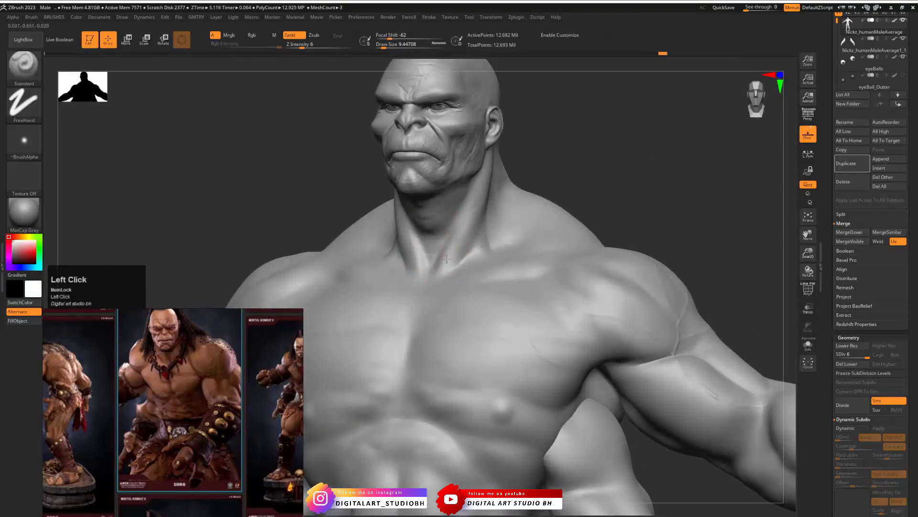
pyautogui.press('space')
pyautogui.moveTo(477, 290)
pyautogui.mouseDown()
pyautogui.moveTo(482, 280)
pyautogui.moveTo(450, 267)
pyautogui.moveTo(453, 253)
pyautogui.mouseUp()
pyautogui.press('space')
pyautogui.press('s')
pyautogui.press('s')
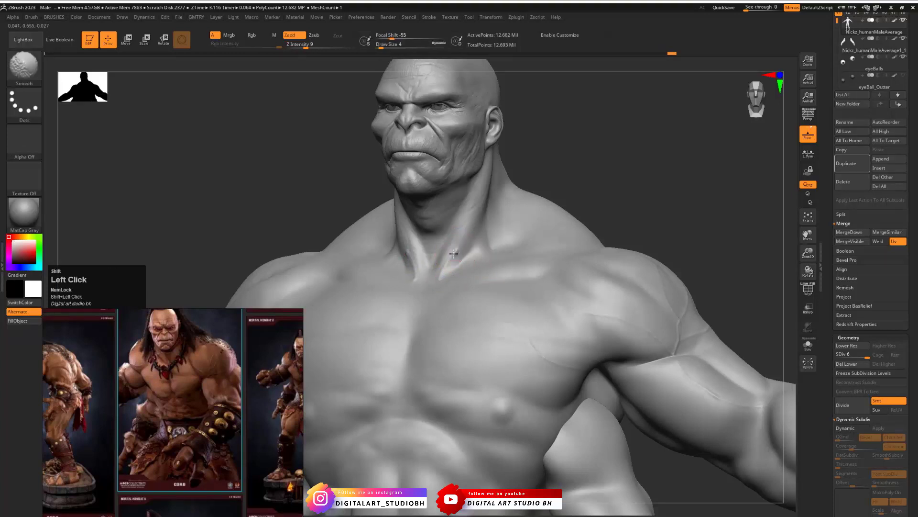
# - Lower the body to subdivision level 4 and smooth the strokes at the base of the neck
pyautogui.press('space')
pyautogui.hotkey('shift', 'd')
pyautogui.hotkey('shift', 'd')
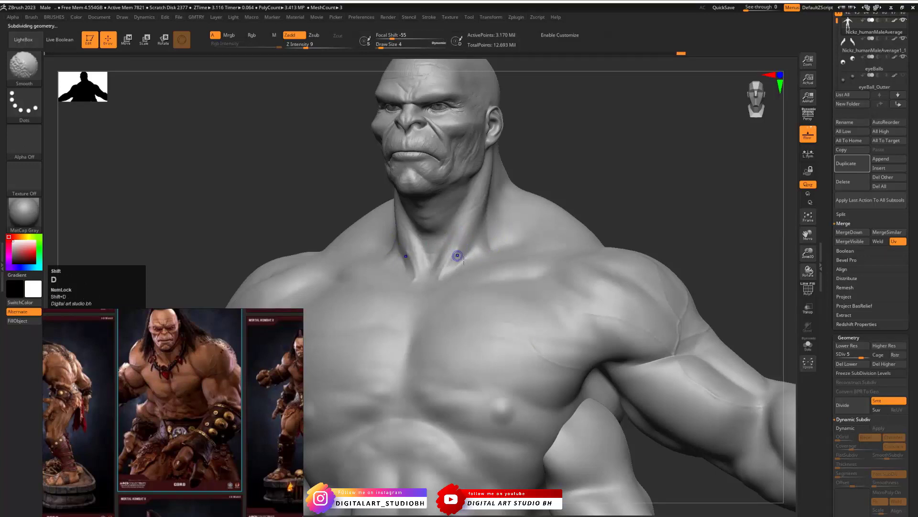
pyautogui.keyDown('shift'); pyautogui.click(458, 251); pyautogui.keyUp('shift')
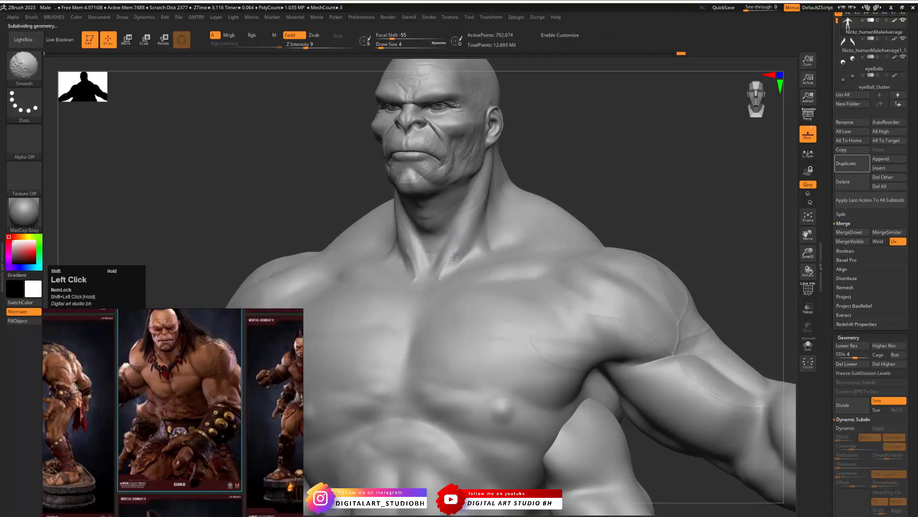
pyautogui.press('d')
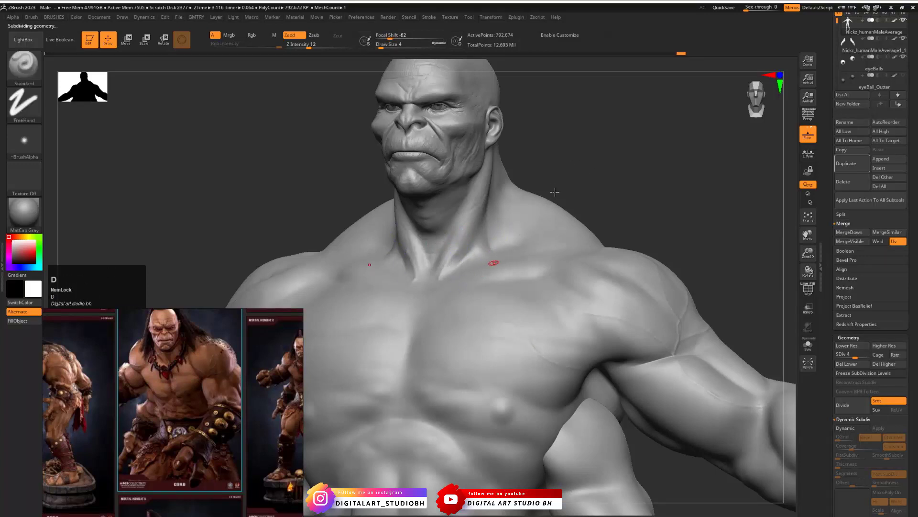
# - Set the Draw Size to about 4.3 and draw and smooth a fine diagonal crease on the neck below the jaw at subdivision level 5
pyautogui.moveTo(576, 167)
pyautogui.mouseDown()
pyautogui.moveTo(588, 174)
pyautogui.moveTo(588, 205)
pyautogui.moveTo(572, 188)
pyautogui.moveTo(475, 249)
pyautogui.mouseUp()
pyautogui.press('s')
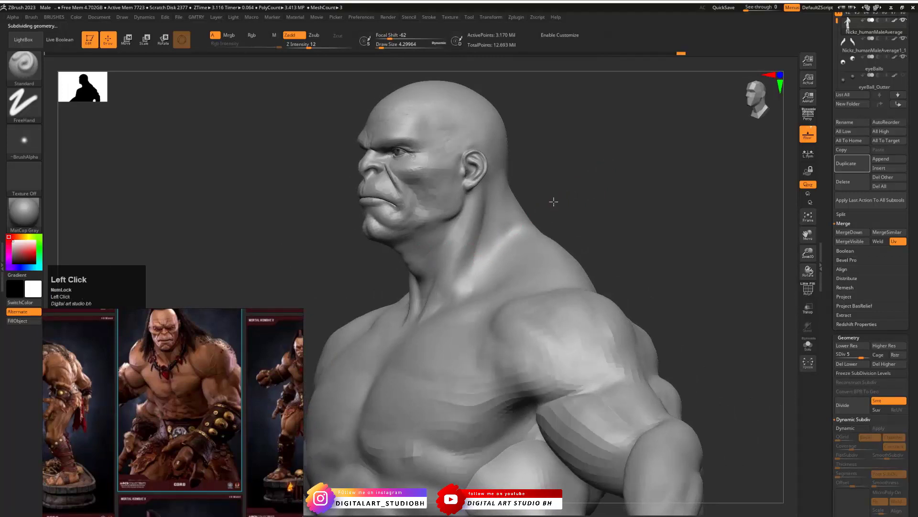
pyautogui.moveTo(554, 201); pyautogui.dragTo(466, 207)
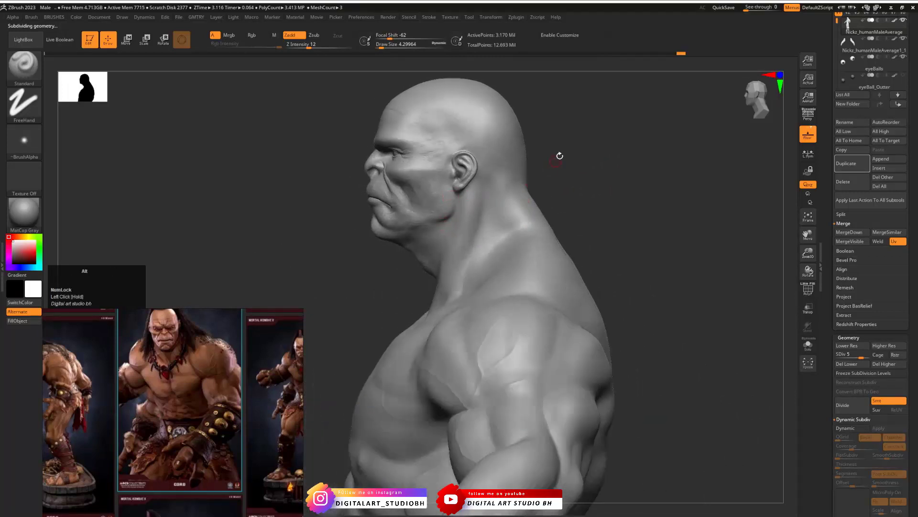
pyautogui.keyDown('alt'); pyautogui.moveTo(559, 156); pyautogui.dragTo(540, 267); pyautogui.keyUp('alt')
pyautogui.keyDown('alt'); pyautogui.moveTo(268, 283); pyautogui.dragTo(349, 345); pyautogui.keyUp('alt')
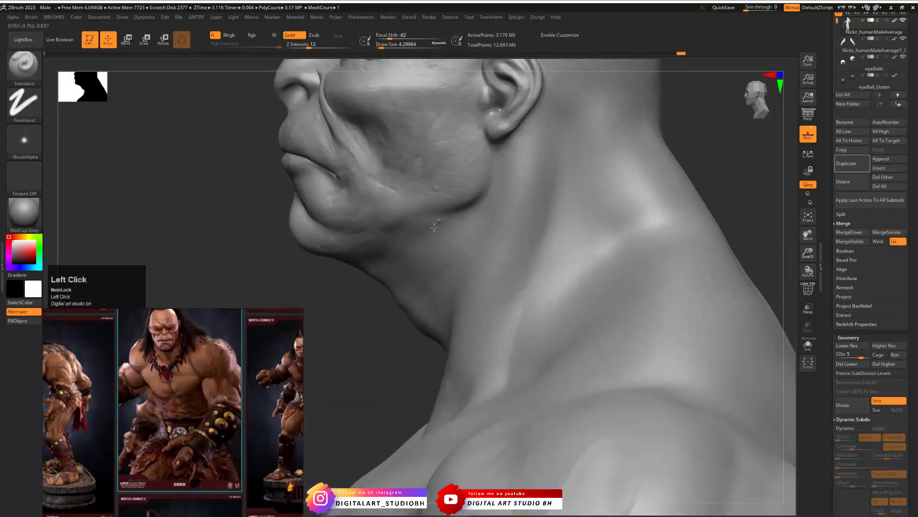
pyautogui.keyDown('shift'); pyautogui.moveTo(436, 227); pyautogui.dragTo(439, 222); pyautogui.keyUp('shift')
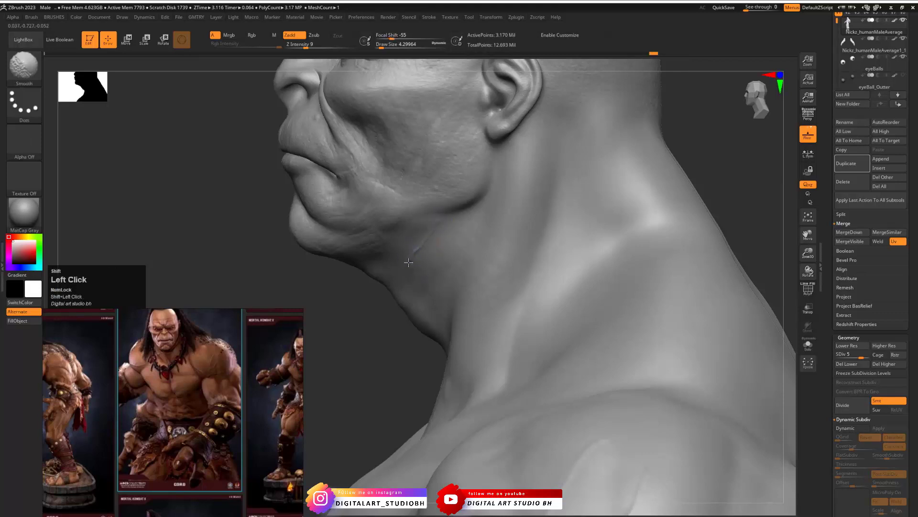
pyautogui.moveTo(375, 330)
pyautogui.mouseDown()
pyautogui.moveTo(420, 260)
pyautogui.moveTo(406, 250)
pyautogui.moveTo(411, 259)
pyautogui.moveTo(432, 238)
pyautogui.moveTo(425, 246)
pyautogui.mouseUp()
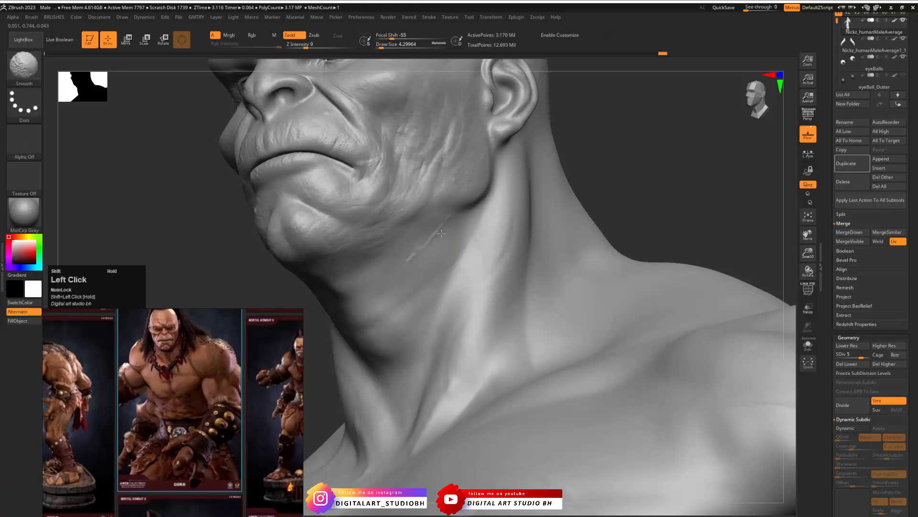
pyautogui.moveTo(596, 146)
pyautogui.mouseDown()
pyautogui.moveTo(623, 156)
pyautogui.moveTo(582, 178)
pyautogui.moveTo(597, 179)
pyautogui.moveTo(586, 168)
pyautogui.moveTo(596, 173)
pyautogui.moveTo(611, 203)
pyautogui.moveTo(555, 201)
pyautogui.mouseUp()
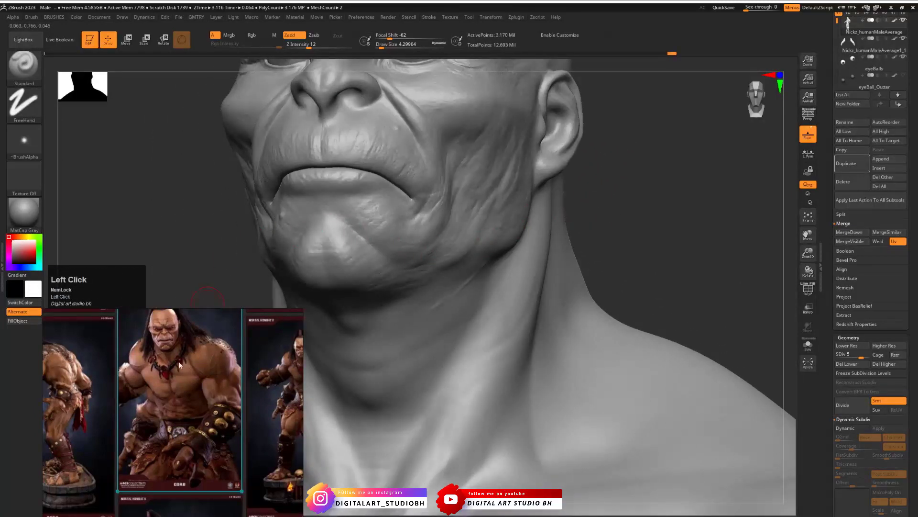
# - Compare the Goro references and frame the angry face close-up to study its wrinkles
pyautogui.scroll(3, 193, 371)
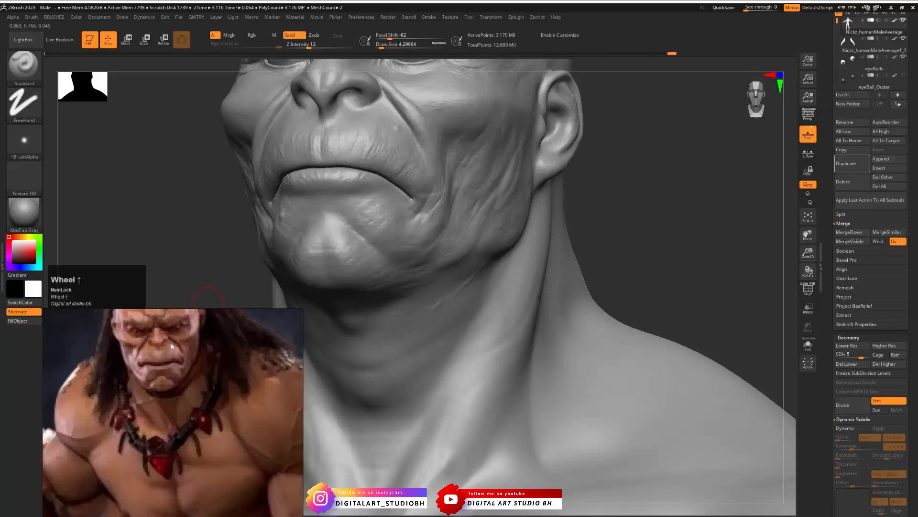
pyautogui.scroll(-5, 211, 388)
pyautogui.scroll(-3, 221, 399)
pyautogui.moveTo(205, 356); pyautogui.dragTo(238, 451, button='middle')
pyautogui.click(232, 389)
pyautogui.press('space')
pyautogui.scroll(4, 119, 440)
pyautogui.scroll(-3, 172, 436)
pyautogui.scroll(3, 220, 417)
pyautogui.moveTo(220, 414); pyautogui.dragTo(158, 428, button='middle')
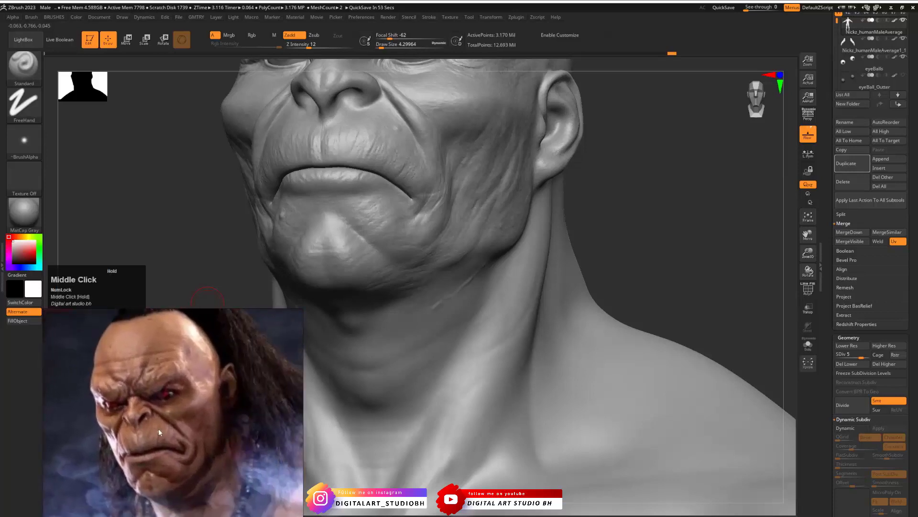
pyautogui.scroll(2, 157, 429)
pyautogui.scroll(-1, 157, 428)
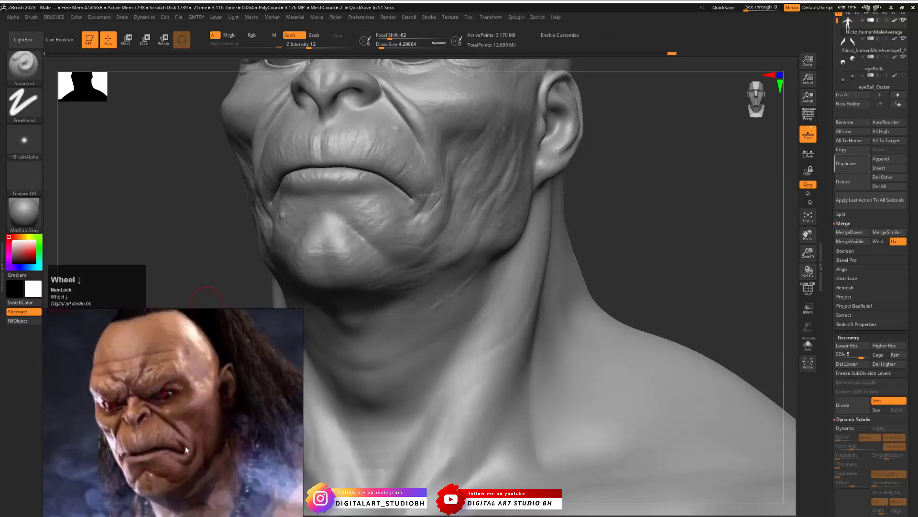
# - Set the Draw Size to about 3.1, add a fine wrinkle above the upper lip and carve creases into the cheek
pyautogui.moveTo(604, 168)
pyautogui.keyDown('alt'); pyautogui.mouseDown()
pyautogui.moveTo(652, 209)
pyautogui.moveTo(635, 193)
pyautogui.moveTo(709, 290)
pyautogui.moveTo(662, 267)
pyautogui.mouseUp(); pyautogui.keyUp('alt')
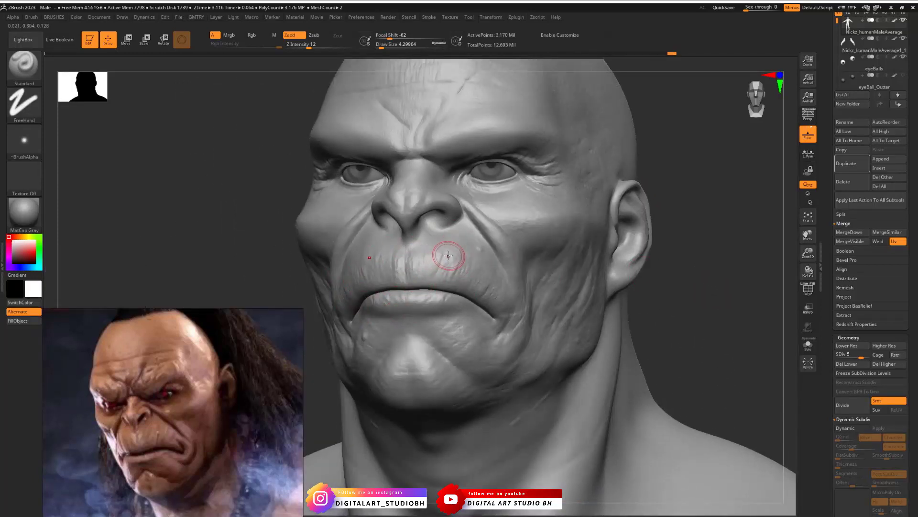
pyautogui.press('s')
pyautogui.moveTo(448, 255); pyautogui.dragTo(435, 268)
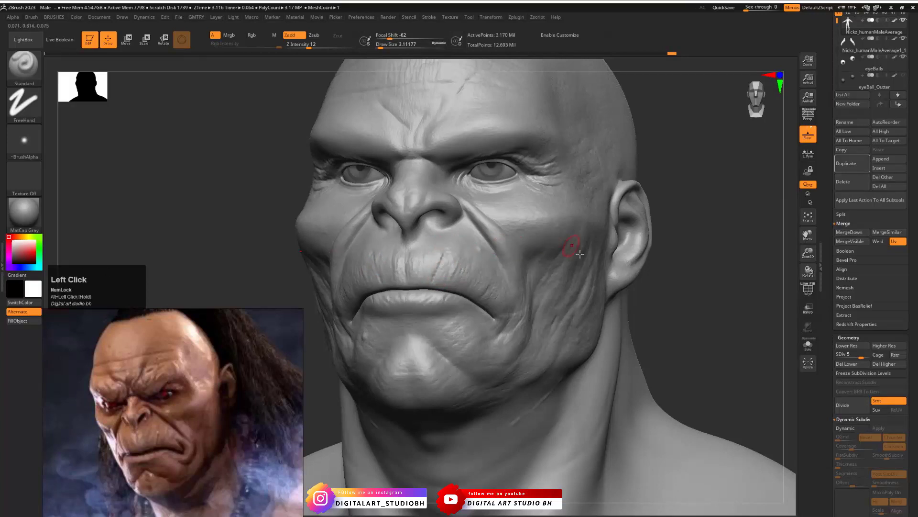
pyautogui.moveTo(679, 291); pyautogui.dragTo(622, 292)
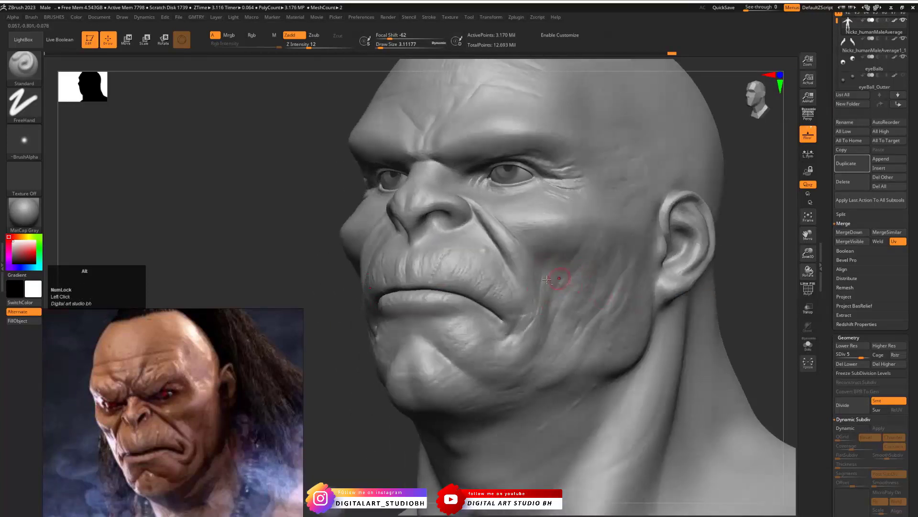
pyautogui.keyDown('alt'); pyautogui.moveTo(546, 262); pyautogui.dragTo(562, 250); pyautogui.keyUp('alt')
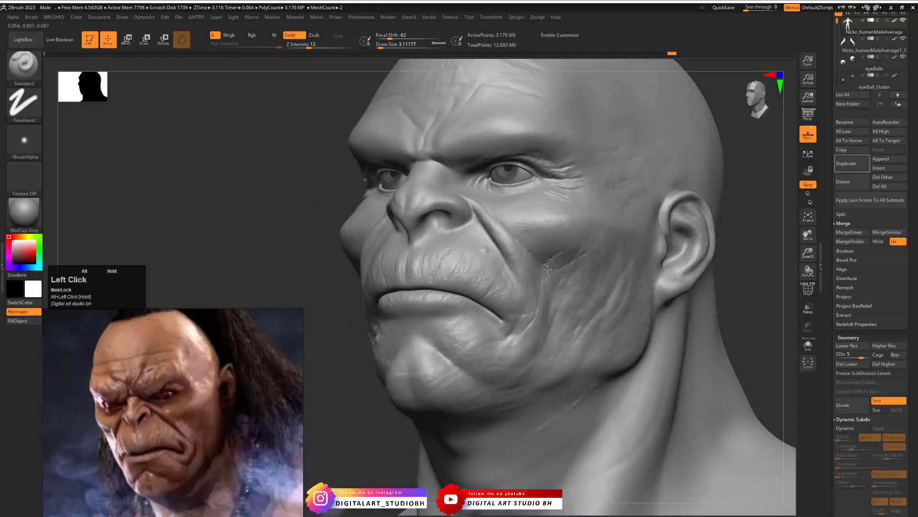
# - Lower the body to subdivision level 4, set the Draw Size to about 2.6 and soften the cheek creases
pyautogui.hotkey('shift', 'd')
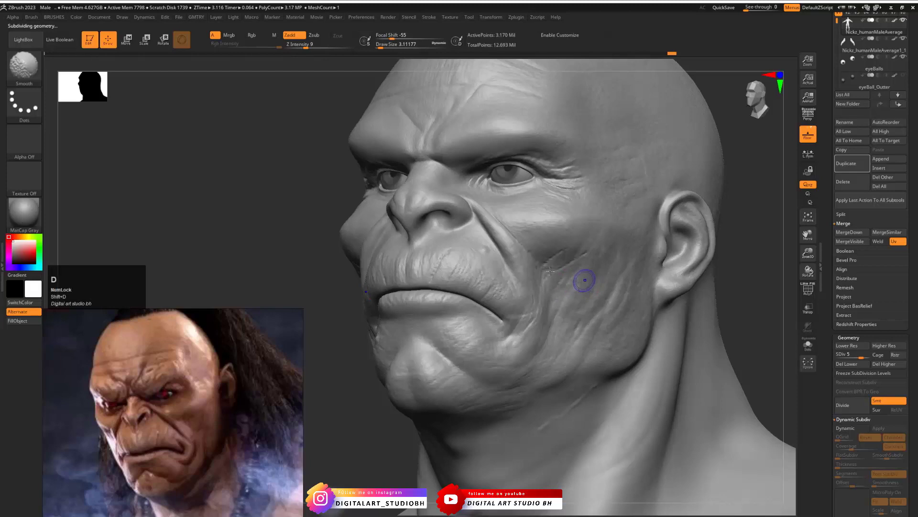
pyautogui.hotkey('shift', 'd')
pyautogui.hotkey('shift', 'd')
pyautogui.press('s')
pyautogui.moveTo(553, 261); pyautogui.dragTo(571, 260)
pyautogui.click(855, 354)
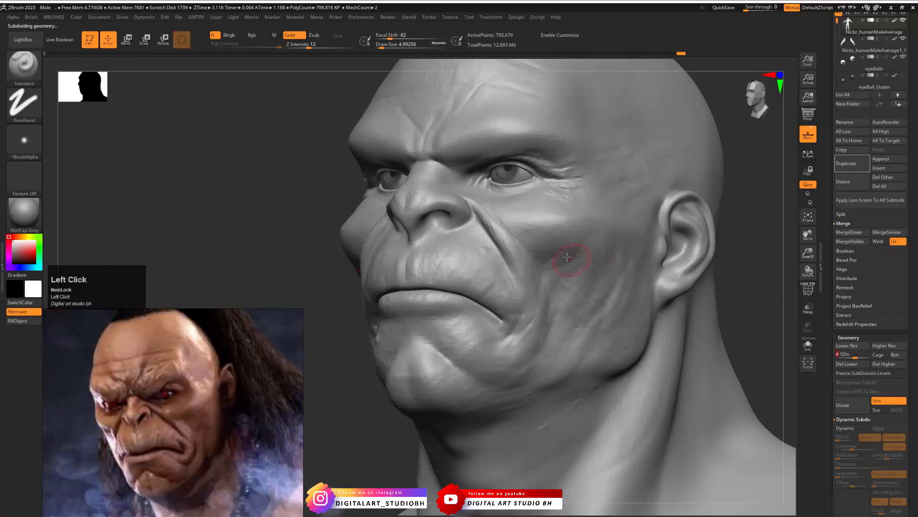
pyautogui.keyDown('shift'); pyautogui.moveTo(564, 254); pyautogui.dragTo(563, 247); pyautogui.keyUp('shift')
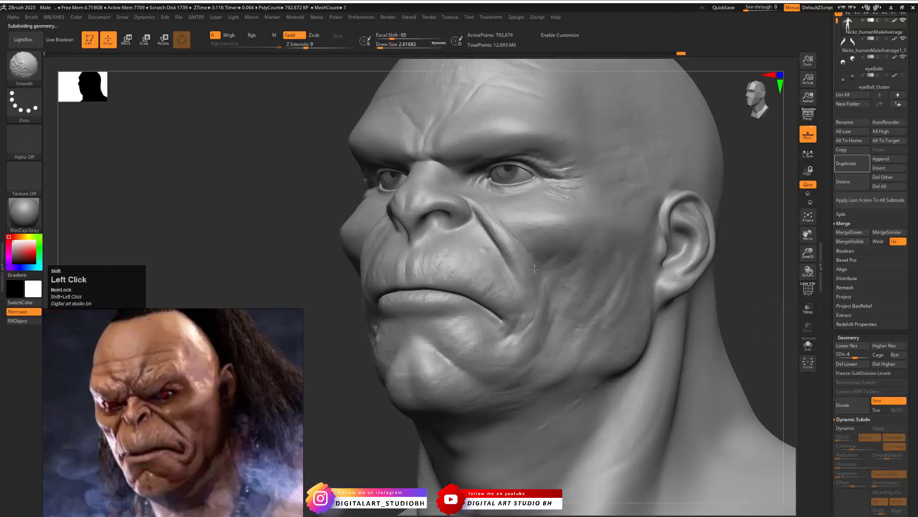
# - Refine the cheek creases at subdivision level 5, raise the body to level 6 and inspect the head from the side
pyautogui.press('d')
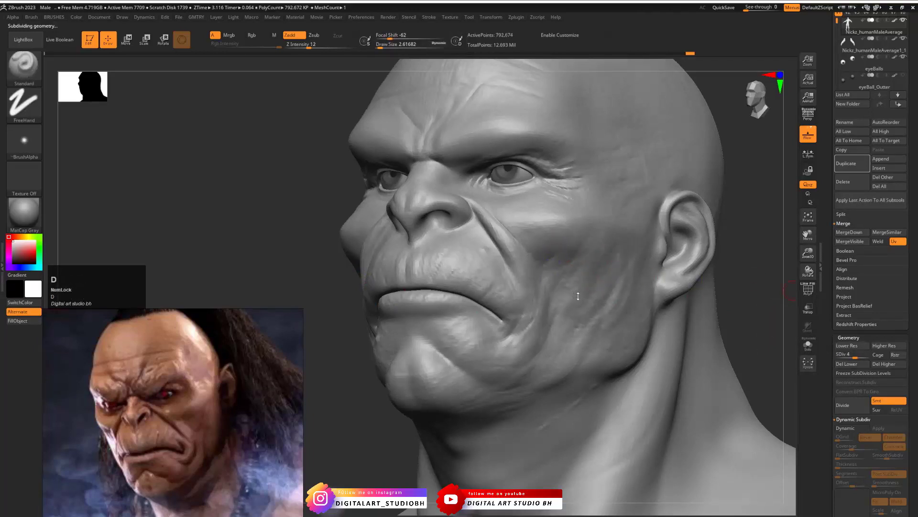
pyautogui.keyDown('shift'); pyautogui.moveTo(564, 250); pyautogui.dragTo(576, 273); pyautogui.keyUp('shift')
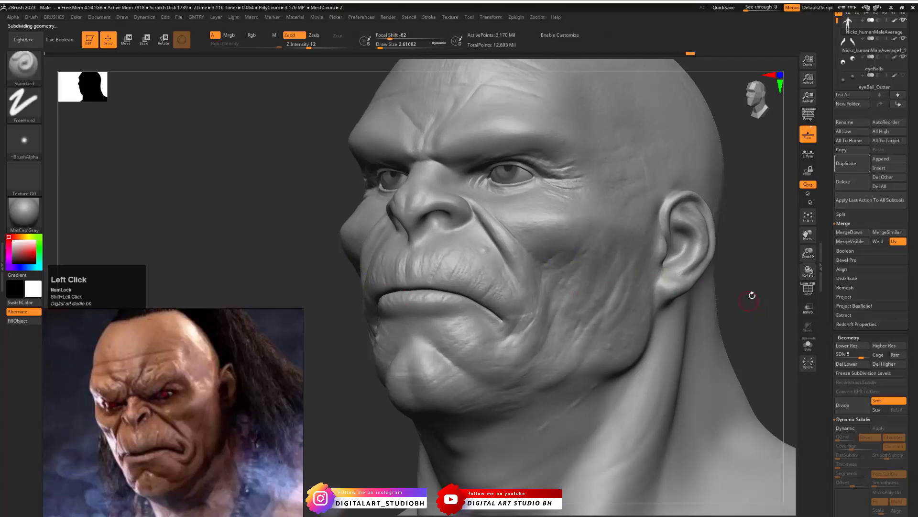
pyautogui.moveTo(752, 295); pyautogui.dragTo(766, 327)
pyautogui.press('d')
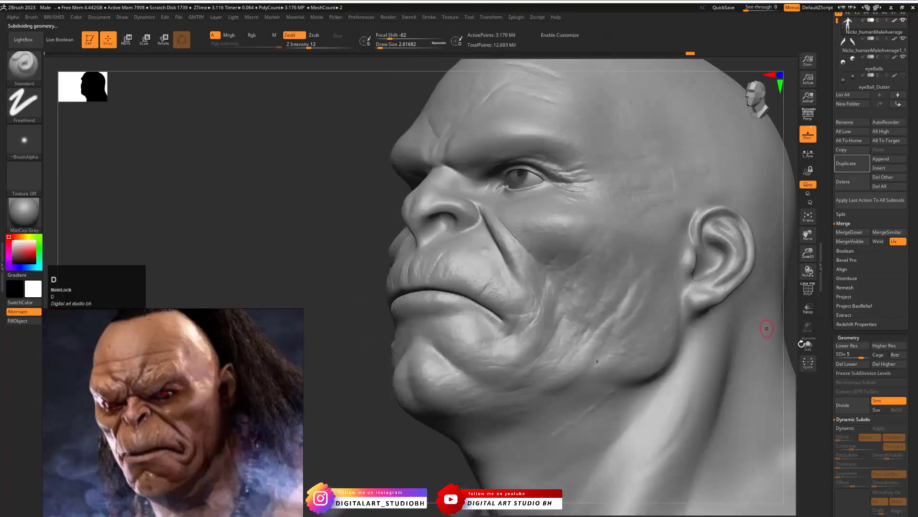
pyautogui.moveTo(342, 267); pyautogui.dragTo(343, 277)
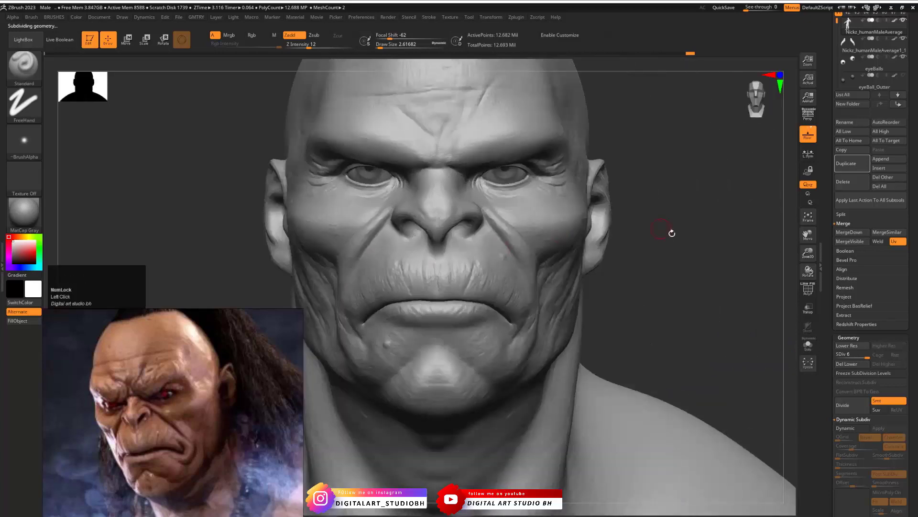
pyautogui.moveTo(672, 234)
pyautogui.keyDown('alt'); pyautogui.mouseDown()
pyautogui.moveTo(644, 243)
pyautogui.moveTo(668, 302)
pyautogui.moveTo(593, 283)
pyautogui.moveTo(289, 301)
pyautogui.mouseUp(); pyautogui.keyUp('alt')
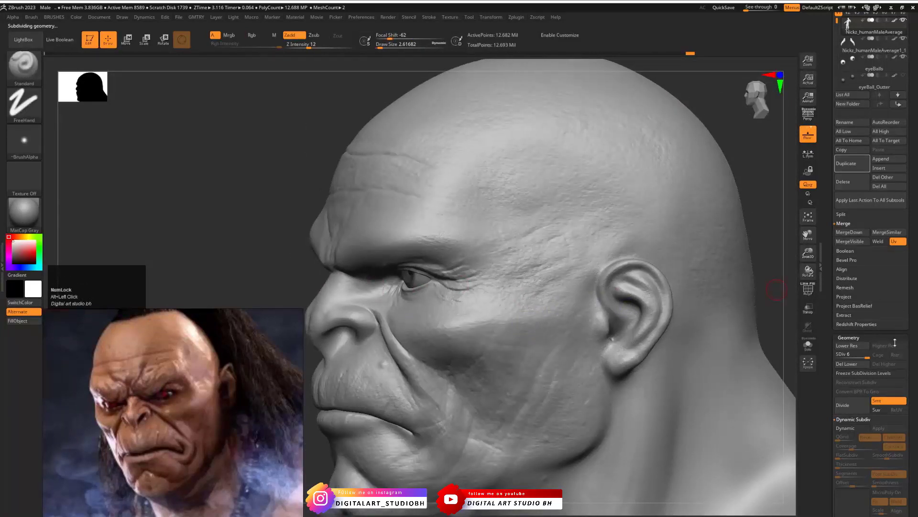
# - Lower the body to subdivision level 3 and smooth the skin at the outer corner of the eye
pyautogui.click(861, 355)
pyautogui.moveTo(862, 354); pyautogui.dragTo(850, 355)
pyautogui.moveTo(452, 287); pyautogui.dragTo(466, 269)
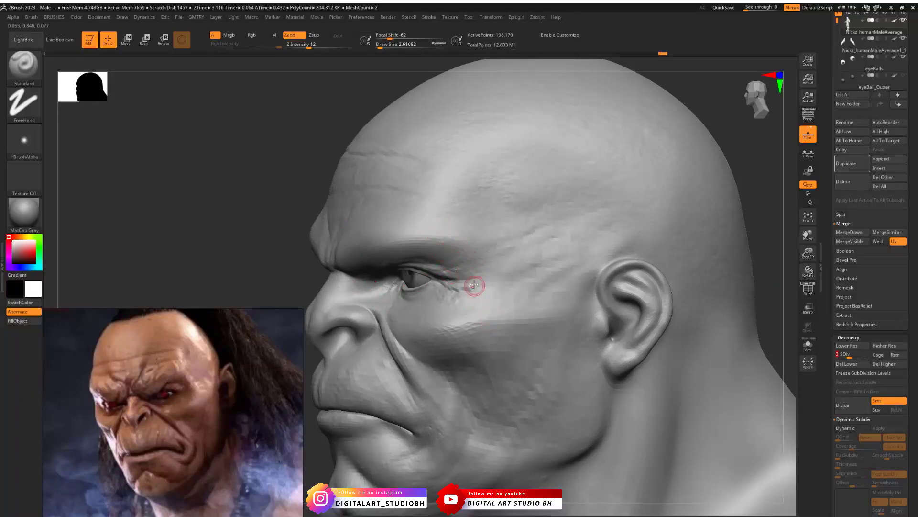
# - With the ClayBuildup brush at a Draw Size of about 8.4, build up the folds between the outer eye corner and temple
pyautogui.moveTo(249, 201)
pyautogui.mouseDown()
pyautogui.moveTo(383, 204)
pyautogui.moveTo(311, 203)
pyautogui.mouseUp()
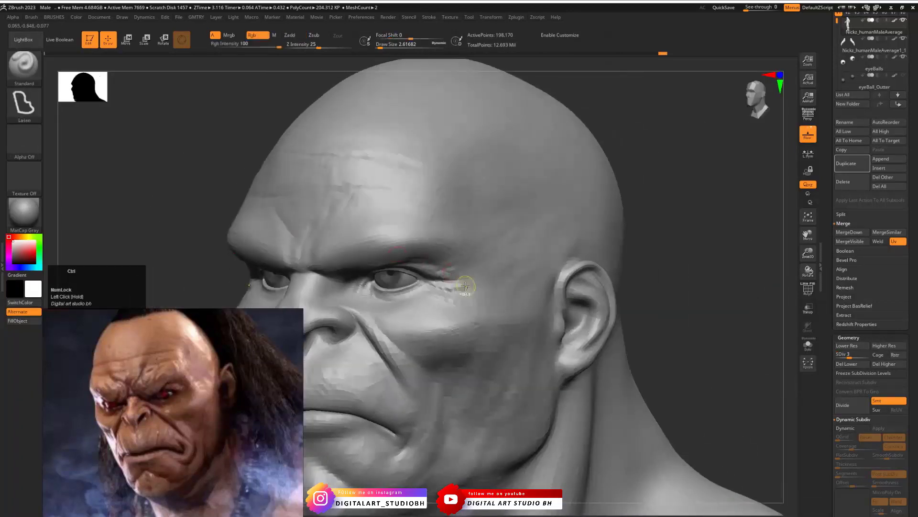
pyautogui.hotkey('ctrl', 'b')
pyautogui.click(478, 290)
pyautogui.moveTo(657, 259); pyautogui.dragTo(607, 263)
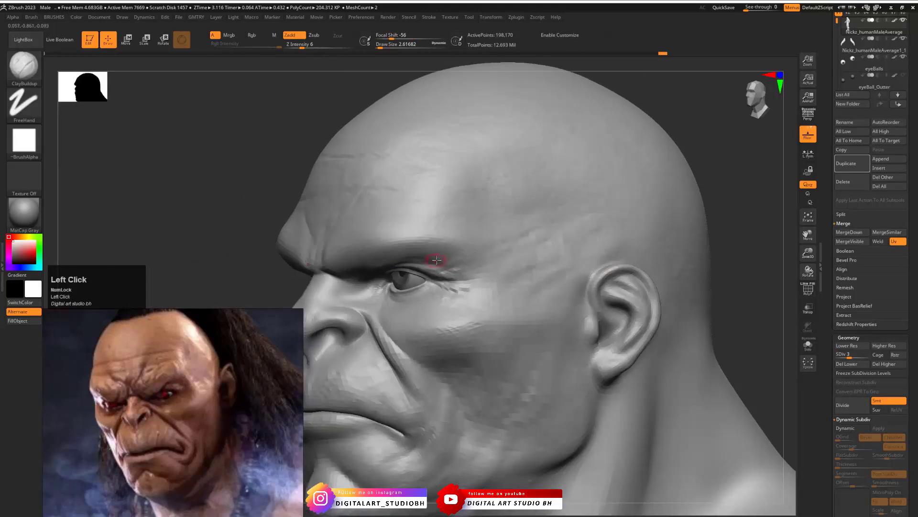
pyautogui.press('s')
pyautogui.moveTo(437, 256)
pyautogui.mouseDown()
pyautogui.moveTo(497, 282)
pyautogui.moveTo(502, 308)
pyautogui.mouseUp()
pyautogui.moveTo(498, 277); pyautogui.dragTo(504, 311)
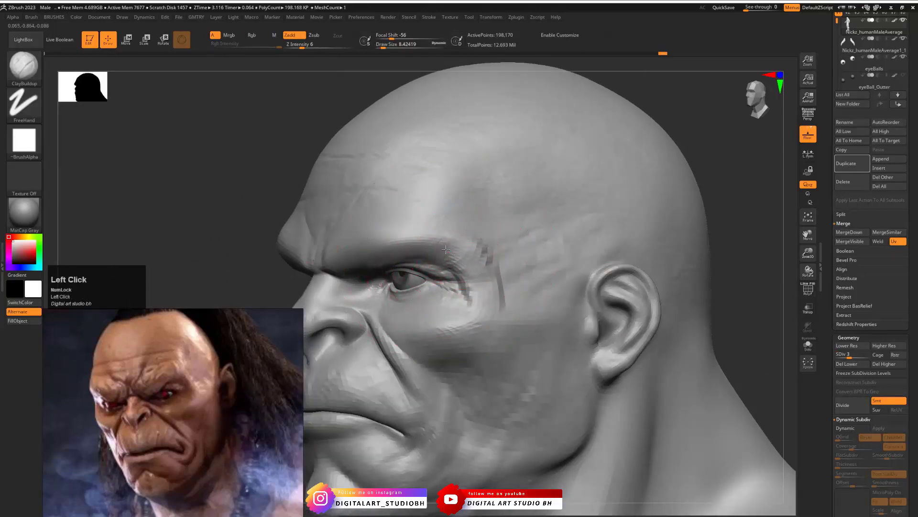
pyautogui.moveTo(466, 255)
pyautogui.mouseDown()
pyautogui.moveTo(476, 279)
pyautogui.moveTo(479, 251)
pyautogui.moveTo(489, 261)
pyautogui.moveTo(484, 251)
pyautogui.moveTo(495, 281)
pyautogui.mouseUp()
# - Set the Draw Size to about 4.3 and refine and smooth the folds beside the eye and brow
pyautogui.press('s')
pyautogui.press('s')
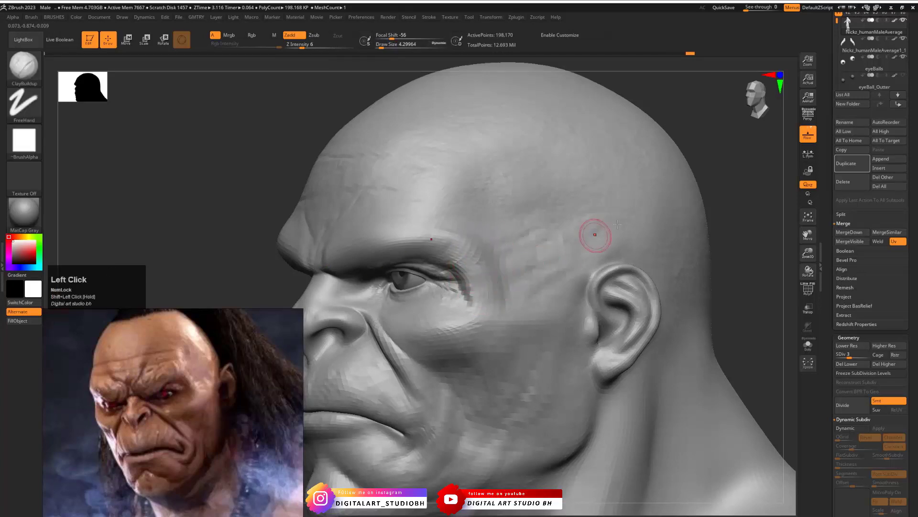
pyautogui.moveTo(721, 218); pyautogui.dragTo(765, 204)
pyautogui.keyDown('shift'); pyautogui.moveTo(457, 277); pyautogui.dragTo(464, 293); pyautogui.keyUp('shift')
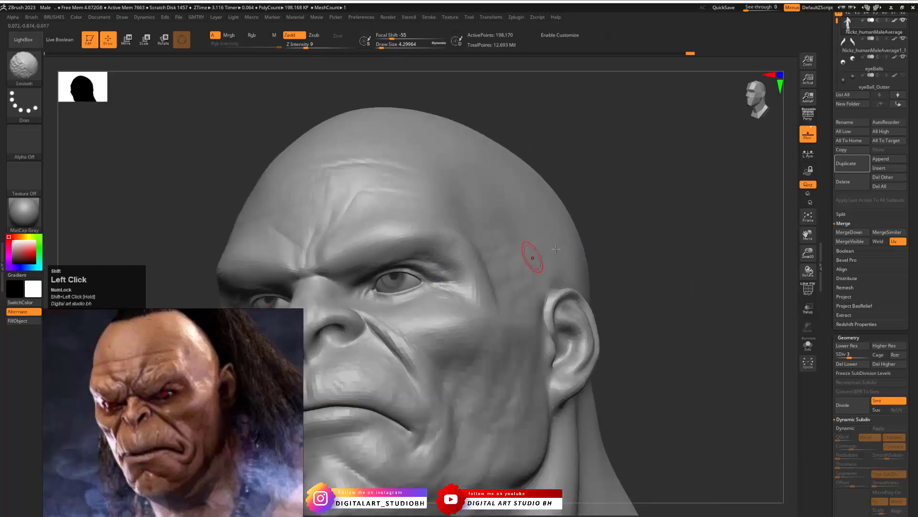
pyautogui.moveTo(604, 234)
pyautogui.keyDown('shift'); pyautogui.mouseDown()
pyautogui.moveTo(631, 224)
pyautogui.moveTo(579, 230)
pyautogui.moveTo(658, 182)
pyautogui.moveTo(691, 203)
pyautogui.moveTo(641, 203)
pyautogui.mouseUp(); pyautogui.keyUp('shift')
pyautogui.keyDown('shift'); pyautogui.moveTo(541, 193); pyautogui.dragTo(563, 197); pyautogui.keyUp('shift')
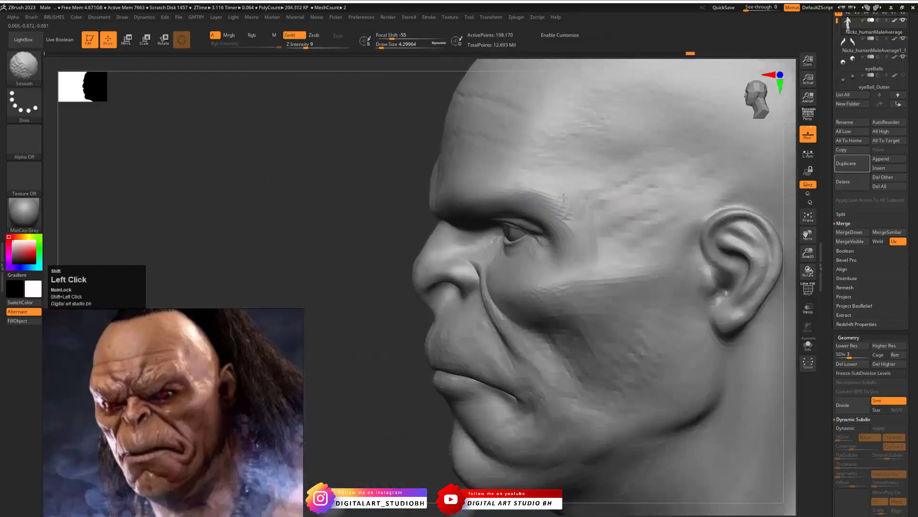
# - Raise the body to subdivision level 6 and inspect the figure from the front and in three-quarter view
pyautogui.moveTo(849, 354); pyautogui.dragTo(861, 354)
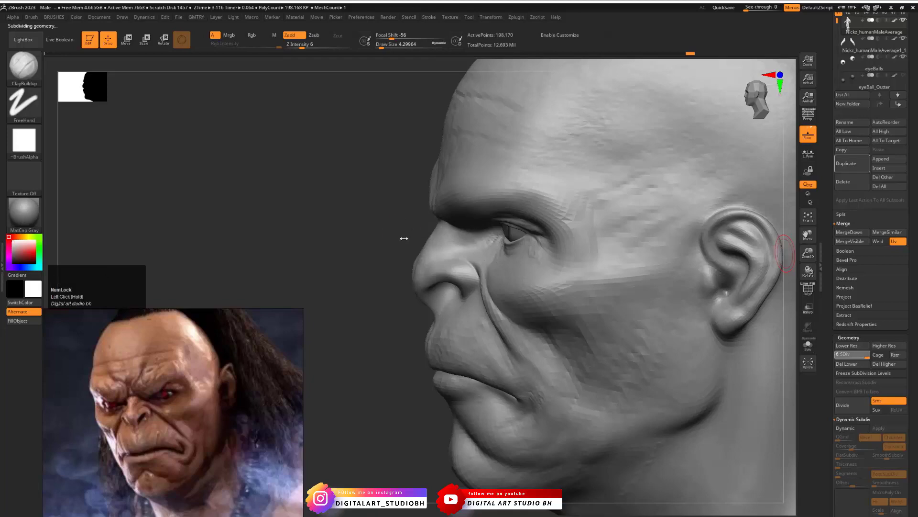
pyautogui.moveTo(352, 238); pyautogui.dragTo(411, 218)
pyautogui.moveTo(684, 213); pyautogui.dragTo(593, 199)
pyautogui.moveTo(367, 199)
pyautogui.mouseDown()
pyautogui.moveTo(355, 215)
pyautogui.moveTo(375, 223)
pyautogui.moveTo(681, 219)
pyautogui.moveTo(601, 217)
pyautogui.moveTo(660, 242)
pyautogui.moveTo(681, 211)
pyautogui.moveTo(678, 193)
pyautogui.moveTo(616, 208)
pyautogui.moveTo(659, 235)
pyautogui.moveTo(611, 211)
pyautogui.moveTo(668, 156)
pyautogui.moveTo(654, 130)
pyautogui.moveTo(575, 189)
pyautogui.mouseUp()
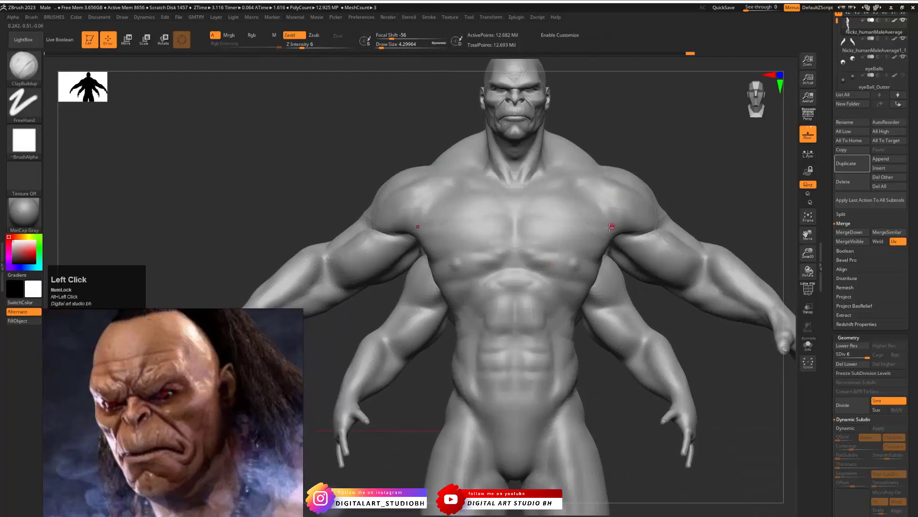
pyautogui.moveTo(687, 129)
pyautogui.mouseDown()
pyautogui.moveTo(678, 135)
pyautogui.moveTo(716, 144)
pyautogui.moveTo(565, 188)
pyautogui.mouseUp()
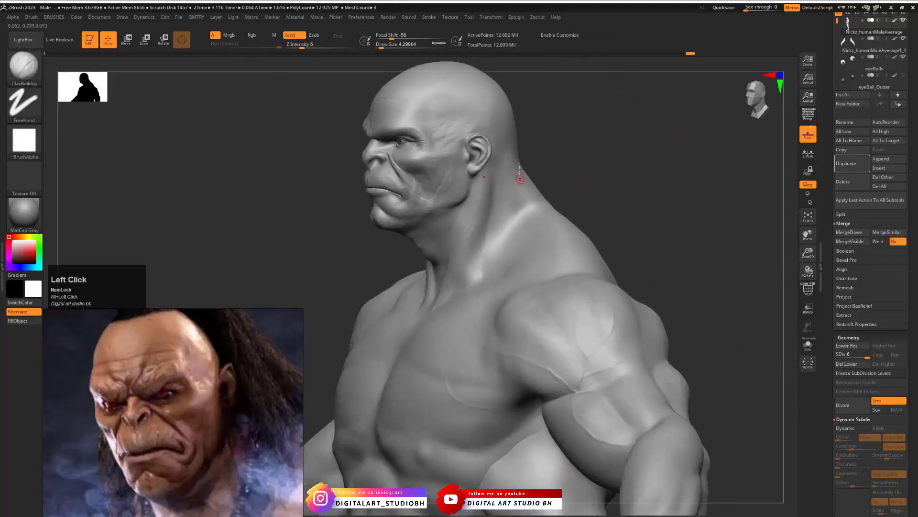
# - Switch to the Standard brush with the Skin alpha and the DragRect stroke
pyautogui.press('b')
pyautogui.click(480, 218)
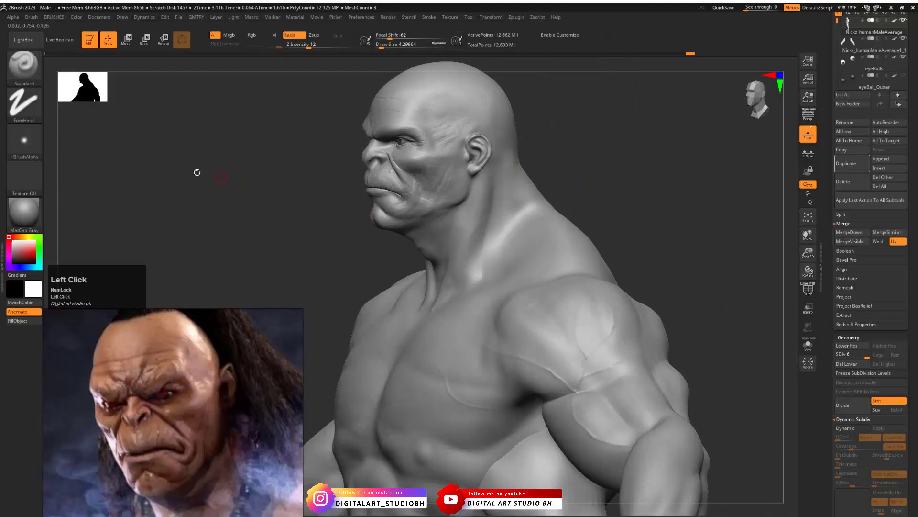
pyautogui.click(24, 140)
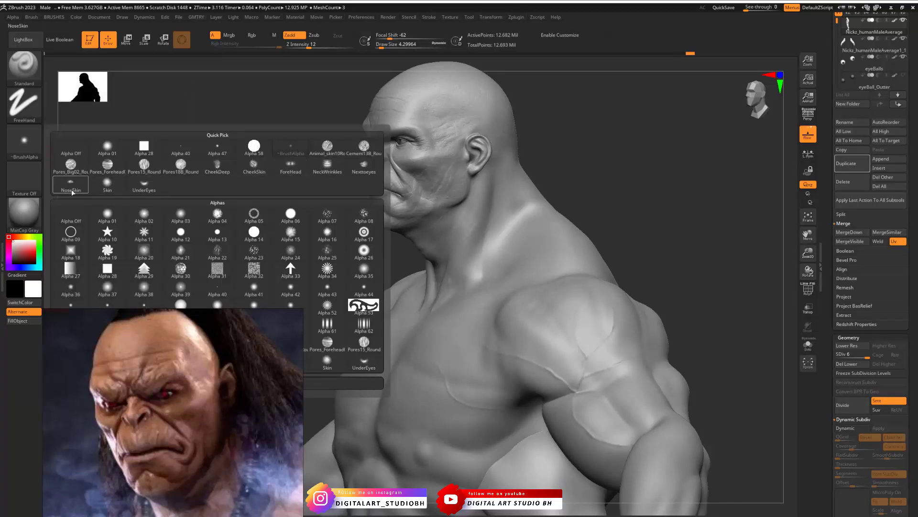
pyautogui.click(114, 187)
pyautogui.click(25, 106)
pyautogui.click(108, 112)
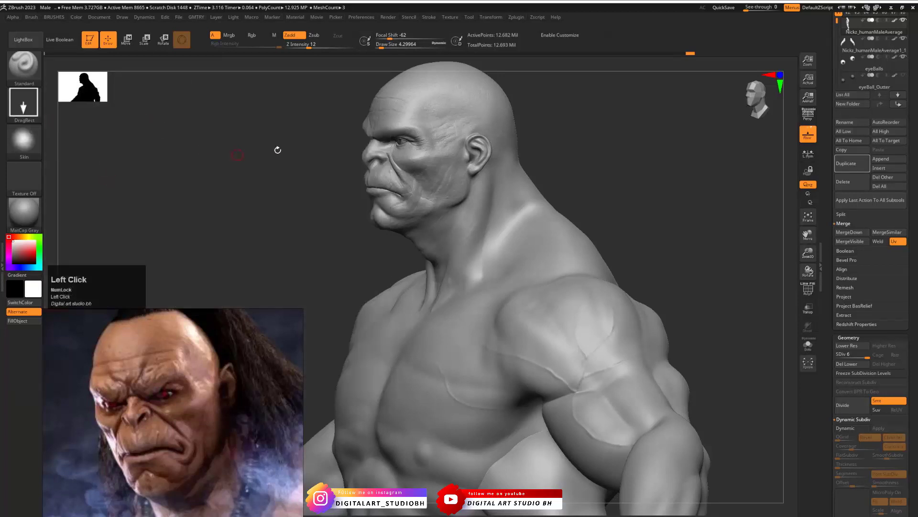
# - Try stamping the Skin alpha on the neck with a Draw Size of 28.75 and undo the last stamp
pyautogui.moveTo(460, 232); pyautogui.dragTo(444, 238)
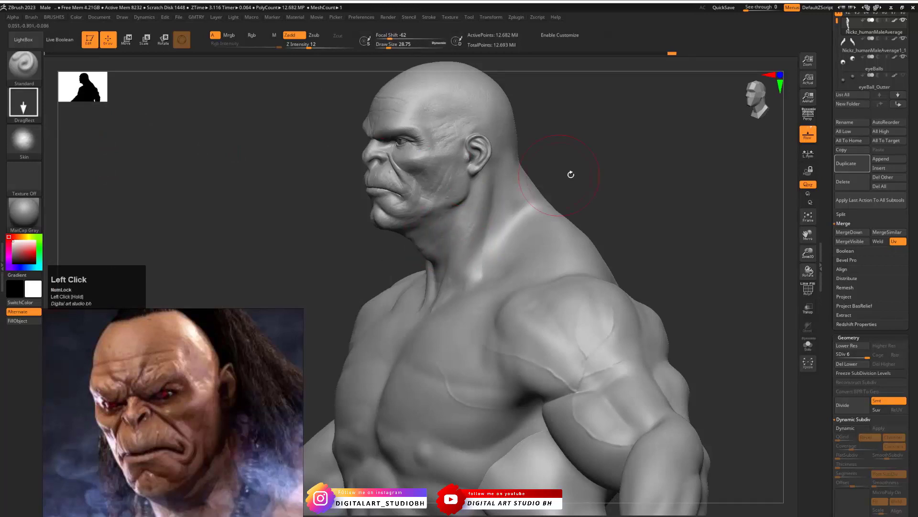
pyautogui.moveTo(570, 174)
pyautogui.keyDown('alt'); pyautogui.mouseDown()
pyautogui.moveTo(630, 180)
pyautogui.moveTo(670, 129)
pyautogui.moveTo(689, 122)
pyautogui.mouseUp(); pyautogui.keyUp('alt')
pyautogui.moveTo(461, 234); pyautogui.dragTo(423, 254)
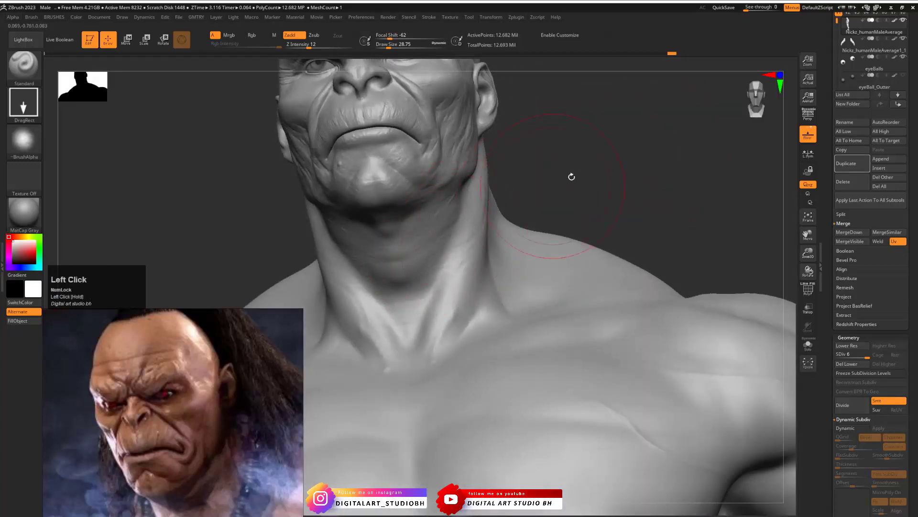
pyautogui.moveTo(572, 176); pyautogui.dragTo(557, 139)
pyautogui.hotkey('ctrl', 'z')
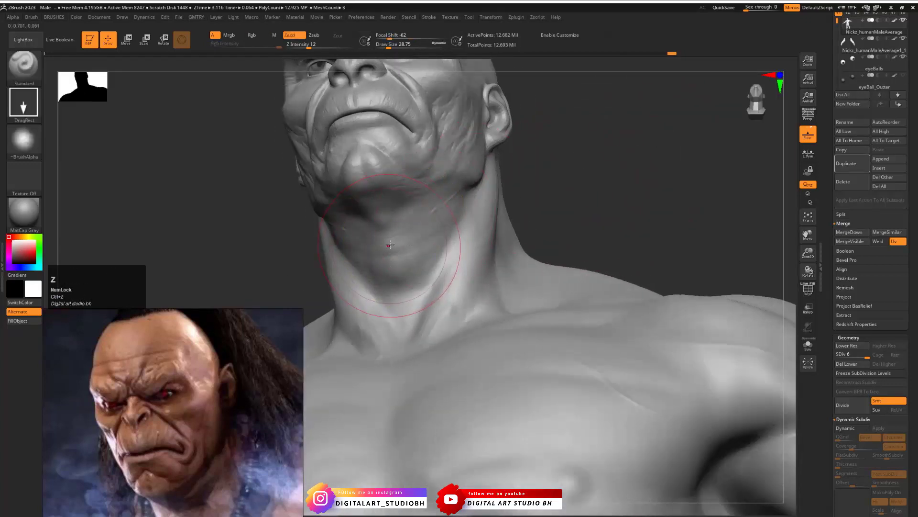
# - Set the Draw Size to about 21.6 and stamp fine skin wrinkles over the throat, under the jaw and along the side of the neck
pyautogui.moveTo(388, 247)
pyautogui.mouseDown()
pyautogui.moveTo(380, 242)
pyautogui.moveTo(386, 233)
pyautogui.moveTo(397, 277)
pyautogui.mouseUp()
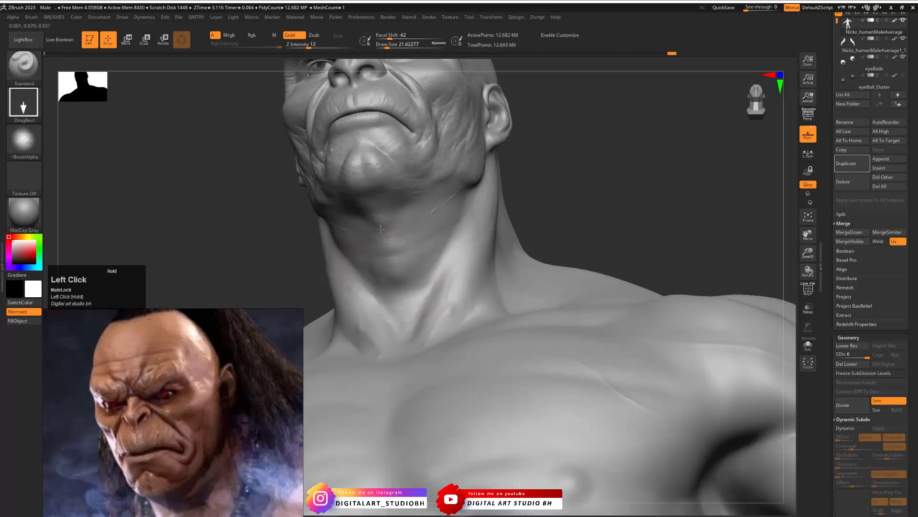
pyautogui.moveTo(375, 209)
pyautogui.mouseDown()
pyautogui.moveTo(406, 299)
pyautogui.moveTo(420, 185)
pyautogui.mouseUp()
pyautogui.moveTo(429, 226); pyautogui.dragTo(454, 171)
pyautogui.moveTo(622, 162); pyautogui.dragTo(541, 201)
pyautogui.moveTo(484, 256)
pyautogui.mouseDown()
pyautogui.moveTo(475, 209)
pyautogui.moveTo(434, 192)
pyautogui.mouseUp()
pyautogui.moveTo(529, 182); pyautogui.dragTo(511, 119)
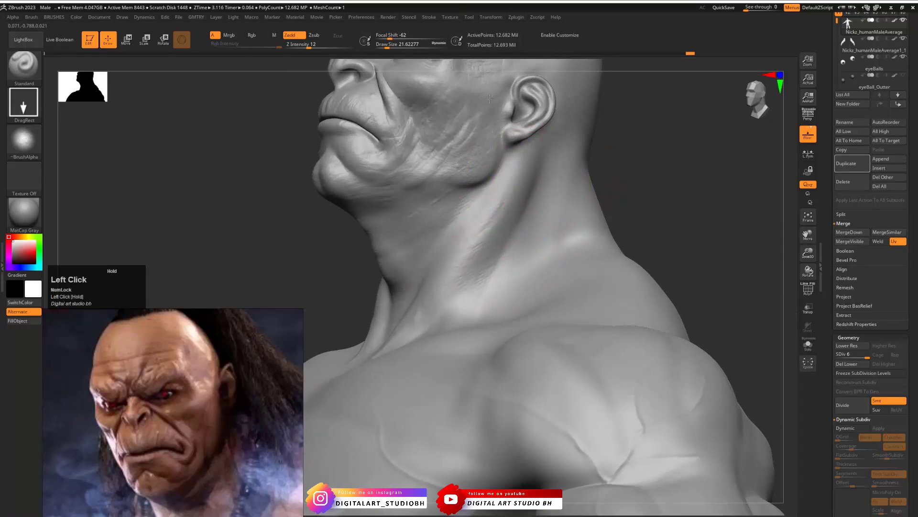
pyautogui.moveTo(662, 211)
pyautogui.mouseDown()
pyautogui.moveTo(721, 201)
pyautogui.moveTo(689, 188)
pyautogui.moveTo(615, 193)
pyautogui.moveTo(507, 221)
pyautogui.mouseUp()
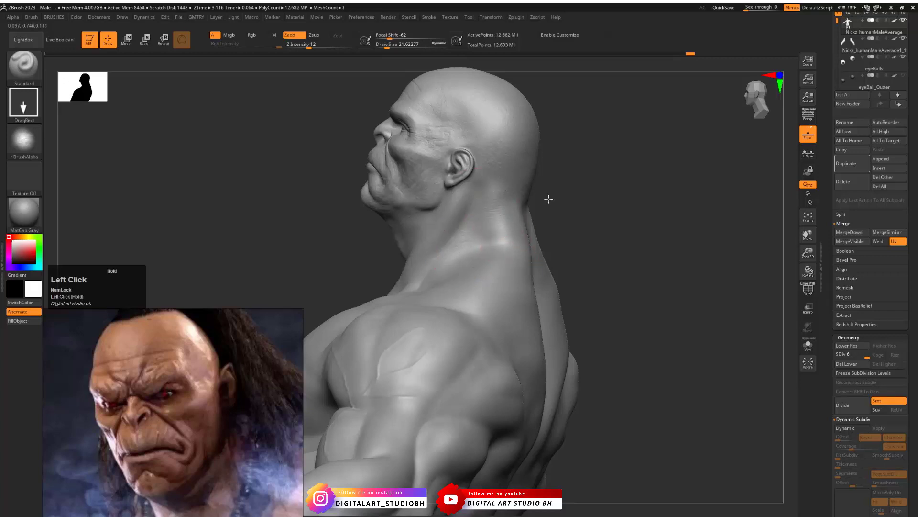
# - Undo the last stamp and add skin wrinkles where the back of the neck meets the trapezius
pyautogui.keyDown('alt'); pyautogui.moveTo(565, 199); pyautogui.dragTo(591, 239); pyautogui.keyUp('alt')
pyautogui.moveTo(590, 210); pyautogui.dragTo(608, 232)
pyautogui.hotkey('ctrl', 'z')
pyautogui.moveTo(493, 230)
pyautogui.mouseDown()
pyautogui.moveTo(489, 167)
pyautogui.moveTo(517, 167)
pyautogui.moveTo(568, 201)
pyautogui.moveTo(551, 205)
pyautogui.mouseUp()
pyautogui.press('f')
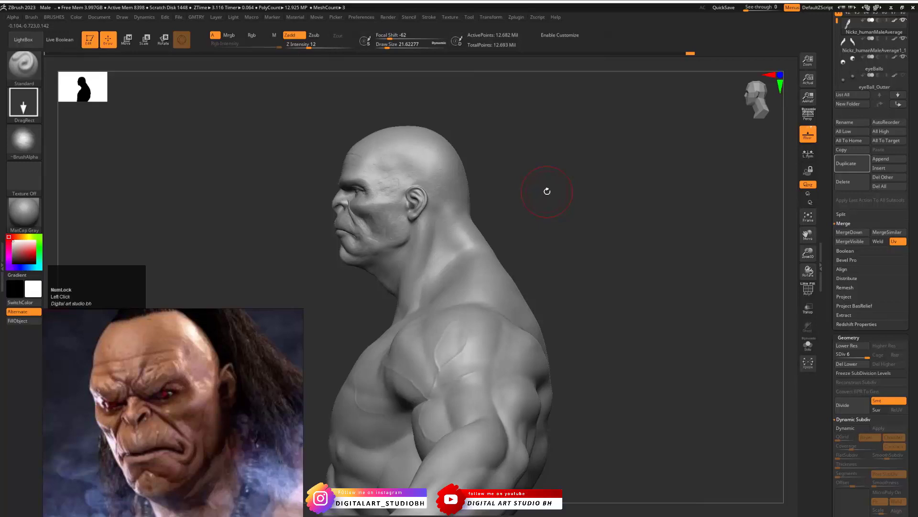
# - Stamp skin wrinkles over the trapezius and check the upper back and shoulders from above
pyautogui.moveTo(537, 237); pyautogui.dragTo(573, 229)
pyautogui.moveTo(466, 312)
pyautogui.mouseDown()
pyautogui.moveTo(437, 293)
pyautogui.moveTo(411, 227)
pyautogui.moveTo(385, 214)
pyautogui.mouseUp()
pyautogui.moveTo(536, 204)
pyautogui.mouseDown()
pyautogui.moveTo(498, 236)
pyautogui.moveTo(455, 193)
pyautogui.mouseUp()
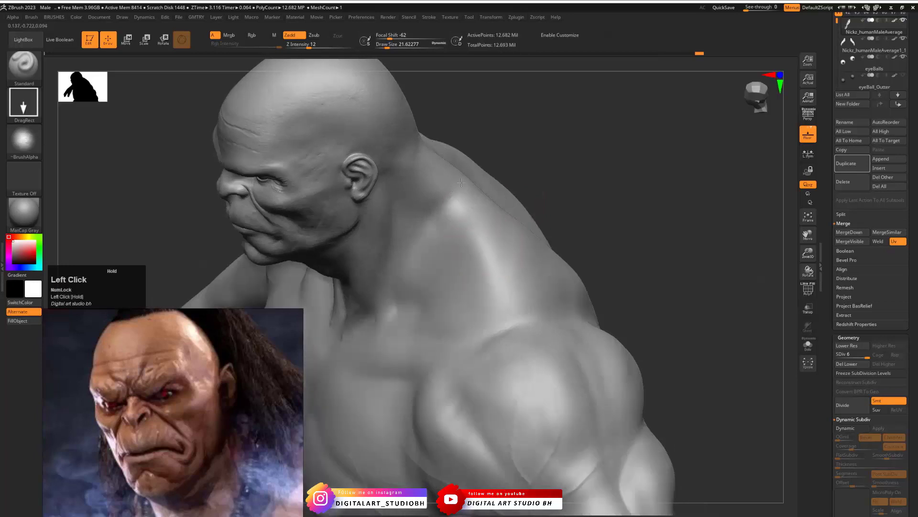
pyautogui.moveTo(545, 193)
pyautogui.mouseDown()
pyautogui.moveTo(522, 226)
pyautogui.moveTo(488, 179)
pyautogui.mouseUp()
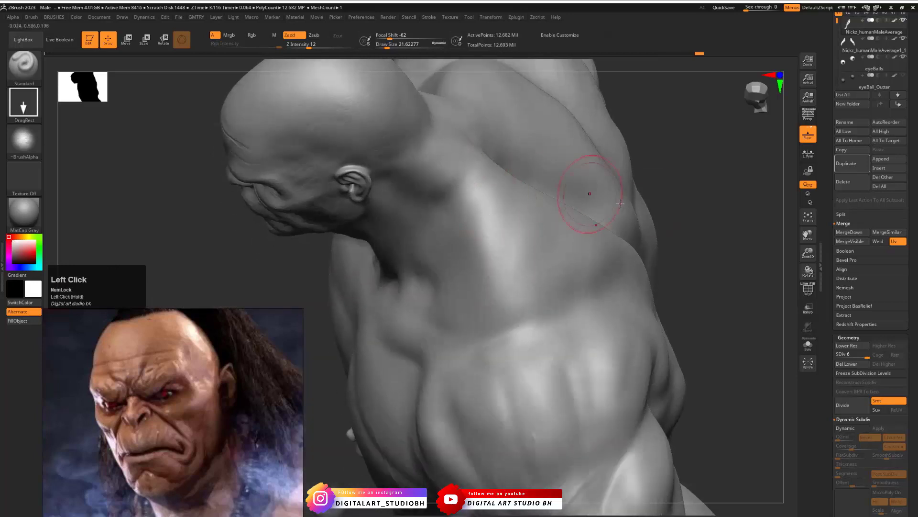
pyautogui.moveTo(679, 196)
pyautogui.mouseDown()
pyautogui.moveTo(695, 144)
pyautogui.moveTo(641, 187)
pyautogui.mouseUp()
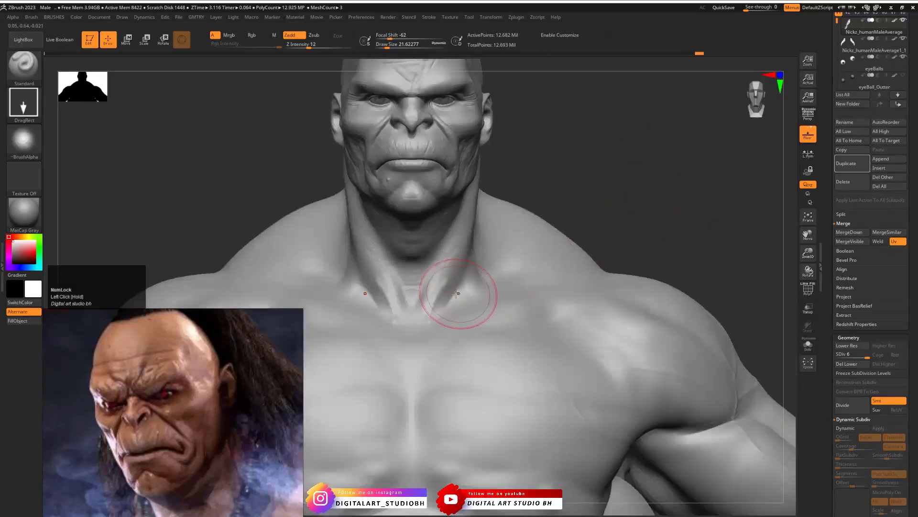
# - Stamp skin wrinkles on the front neck tendons and around the base of the neck
pyautogui.moveTo(455, 293); pyautogui.dragTo(462, 282)
pyautogui.moveTo(438, 243); pyautogui.dragTo(470, 264)
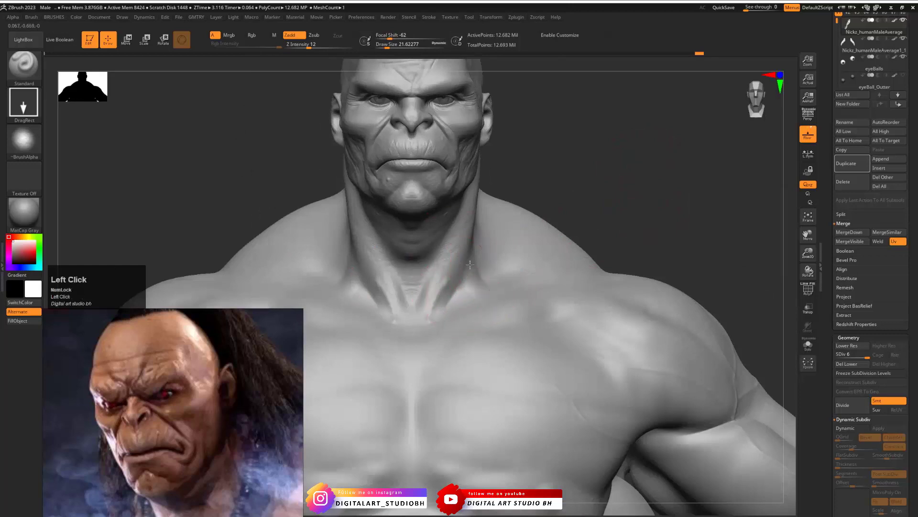
pyautogui.moveTo(455, 232); pyautogui.dragTo(457, 228)
pyautogui.moveTo(632, 200); pyautogui.dragTo(574, 208)
pyautogui.moveTo(473, 297); pyautogui.dragTo(466, 254)
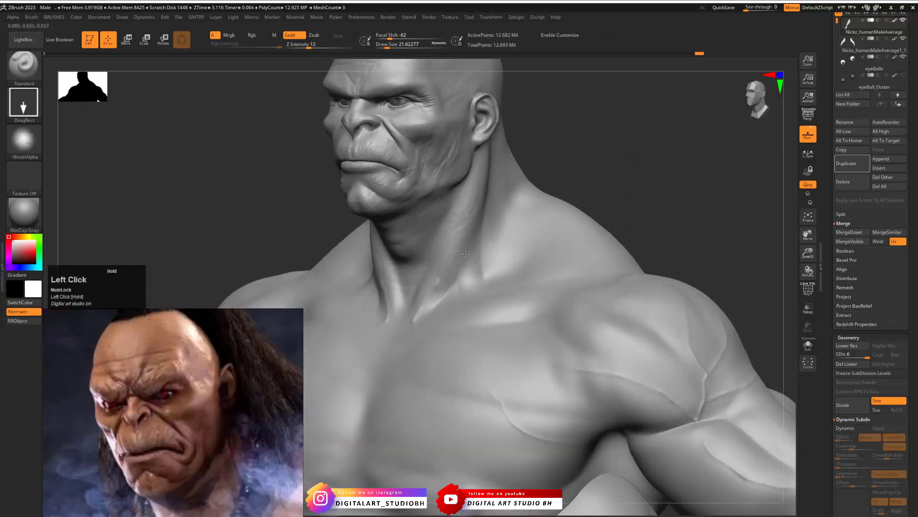
pyautogui.moveTo(621, 173); pyautogui.dragTo(484, 293)
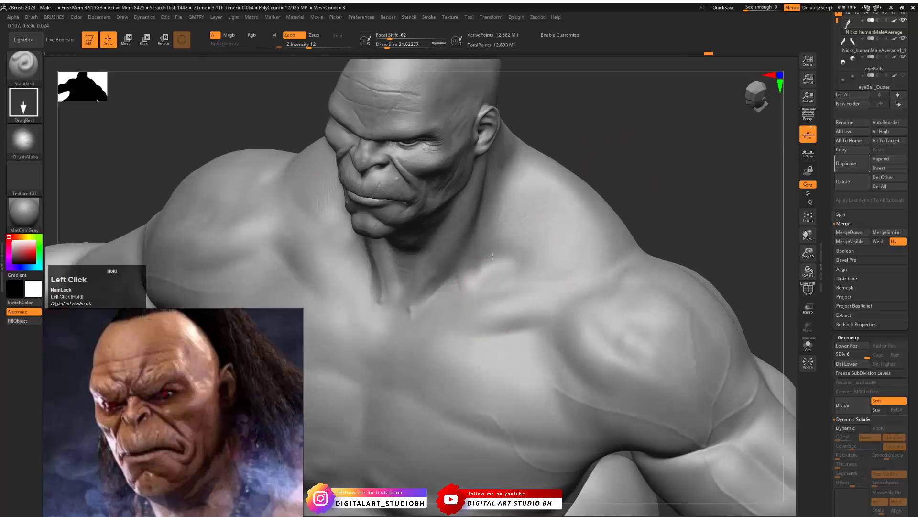
# - Stamp skin wrinkles above the collarbone and across the trapezius towards the top of the shoulder
pyautogui.moveTo(492, 257); pyautogui.dragTo(522, 278)
pyautogui.moveTo(519, 244); pyautogui.dragTo(558, 284)
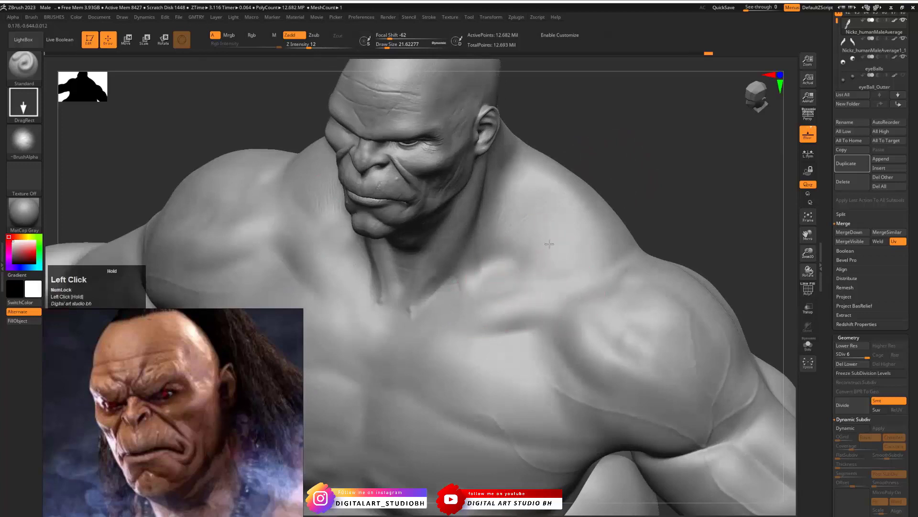
pyautogui.moveTo(549, 244); pyautogui.dragTo(565, 241)
pyautogui.moveTo(584, 271); pyautogui.dragTo(593, 241)
pyautogui.moveTo(644, 202); pyautogui.dragTo(641, 256)
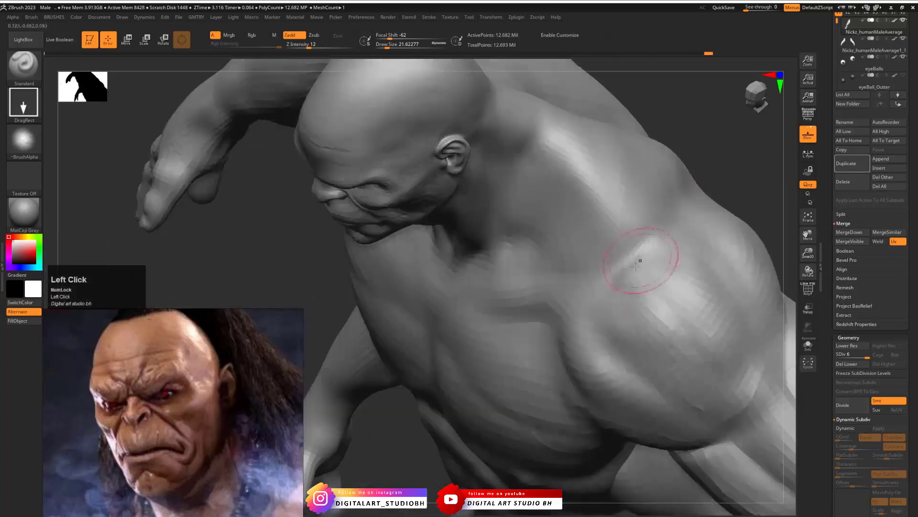
pyautogui.moveTo(615, 212); pyautogui.dragTo(611, 218)
pyautogui.moveTo(723, 137); pyautogui.dragTo(634, 199)
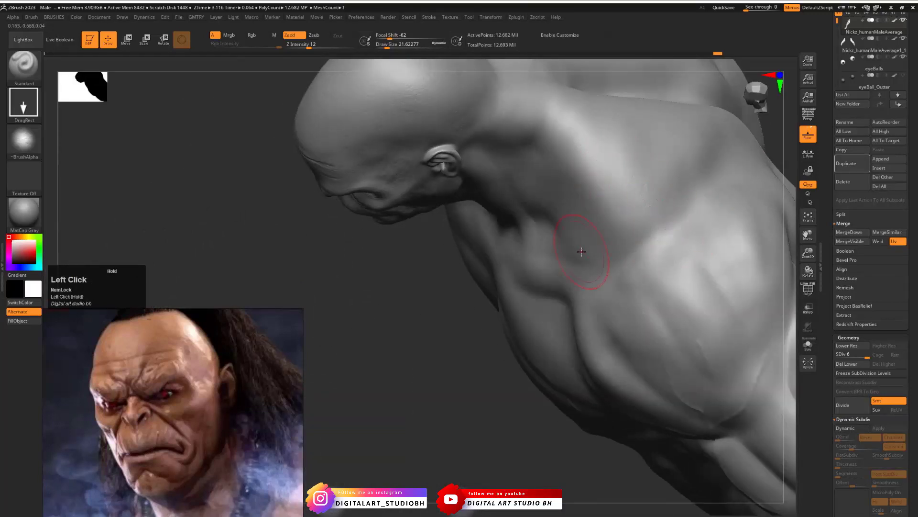
# - Frame the shoulder skin in the Goro reference, stamp wrinkles on the upper chest and shoulder, and undo the last stamp
pyautogui.keyDown('alt'); pyautogui.moveTo(203, 459); pyautogui.dragTo(91, 373); pyautogui.keyUp('alt')
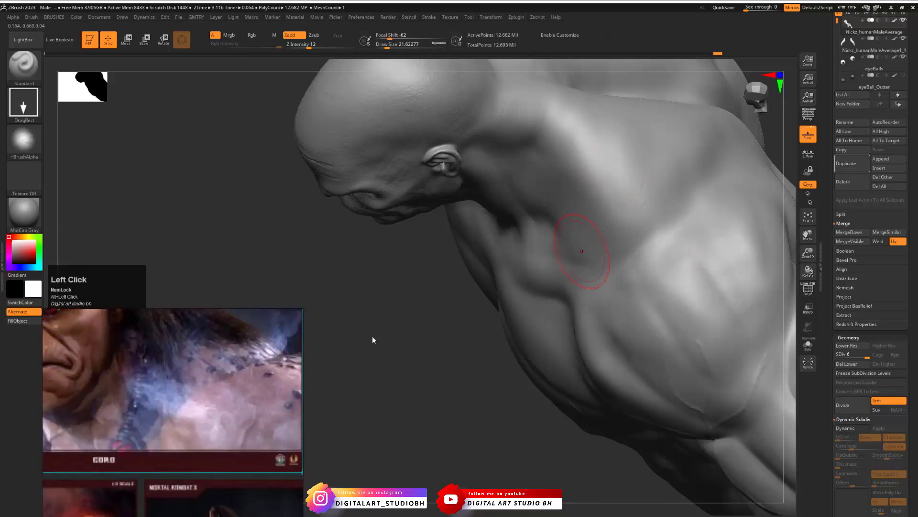
pyautogui.moveTo(372, 339)
pyautogui.mouseDown()
pyautogui.moveTo(445, 315)
pyautogui.moveTo(555, 258)
pyautogui.moveTo(662, 197)
pyautogui.moveTo(664, 176)
pyautogui.moveTo(691, 209)
pyautogui.moveTo(554, 242)
pyautogui.mouseUp()
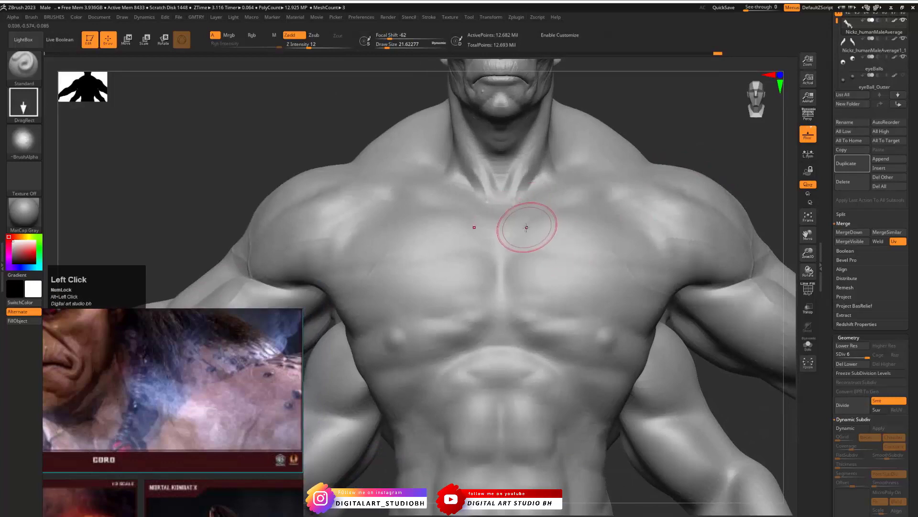
pyautogui.moveTo(518, 207); pyautogui.dragTo(539, 156)
pyautogui.moveTo(596, 215)
pyautogui.mouseDown()
pyautogui.moveTo(596, 176)
pyautogui.moveTo(628, 215)
pyautogui.mouseUp()
pyautogui.moveTo(632, 156)
pyautogui.mouseDown(button='right')
pyautogui.moveTo(693, 149)
pyautogui.moveTo(689, 160)
pyautogui.mouseUp(button='right')
pyautogui.moveTo(594, 236); pyautogui.dragTo(709, 142, button='right')
pyautogui.hotkey('ctrl', 'z')
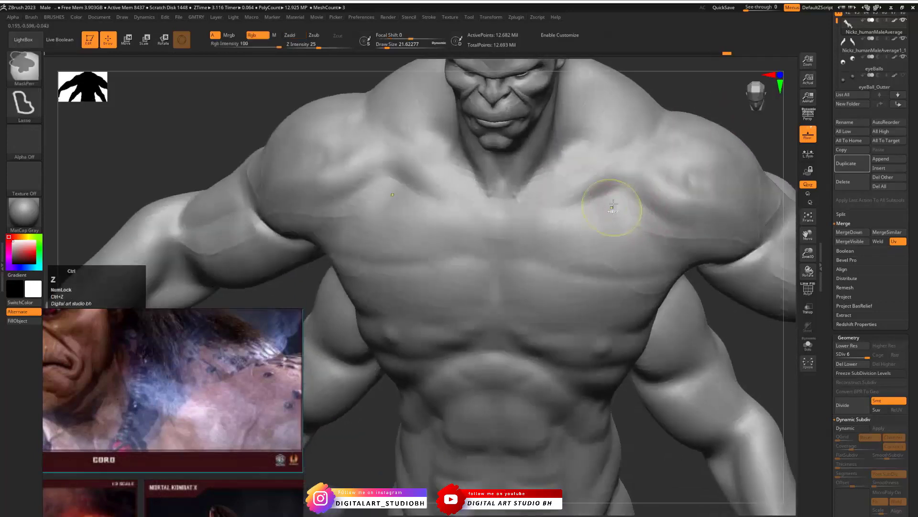
# - Stamp skin wrinkles on the upper chest below the collarbone and undo the last stamp
pyautogui.moveTo(608, 193); pyautogui.dragTo(599, 154)
pyautogui.moveTo(631, 235); pyautogui.dragTo(590, 187)
pyautogui.moveTo(528, 232); pyautogui.dragTo(550, 224)
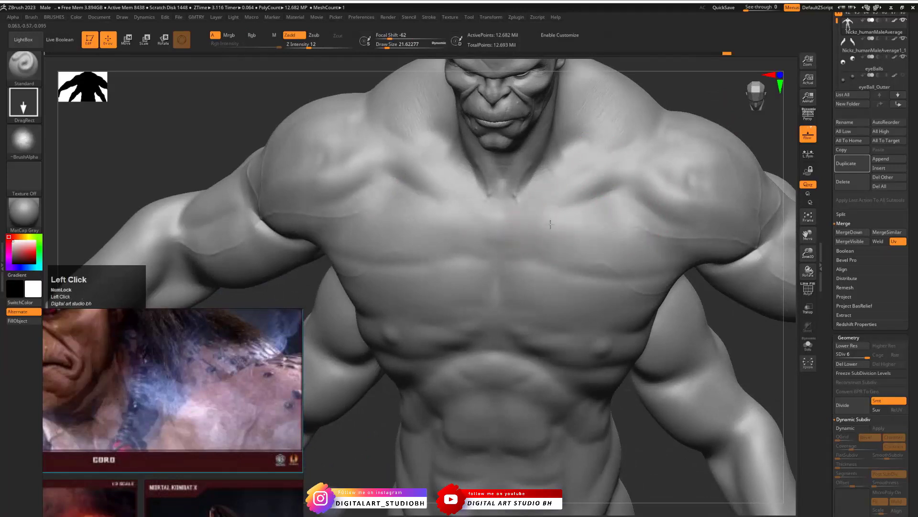
pyautogui.moveTo(543, 187); pyautogui.dragTo(583, 231)
pyautogui.hotkey('ctrl', 'z')
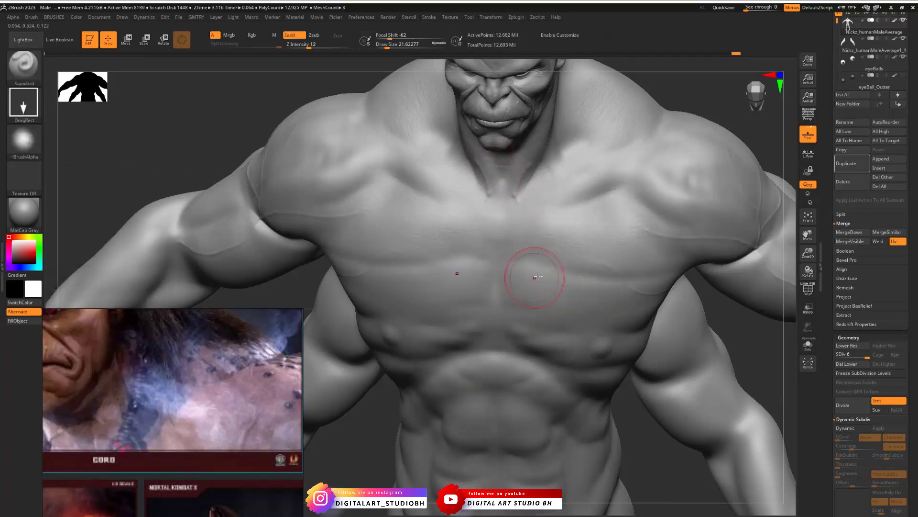
# - Stamp skin wrinkles across the pectorals and the front of the shoulder
pyautogui.click(542, 252)
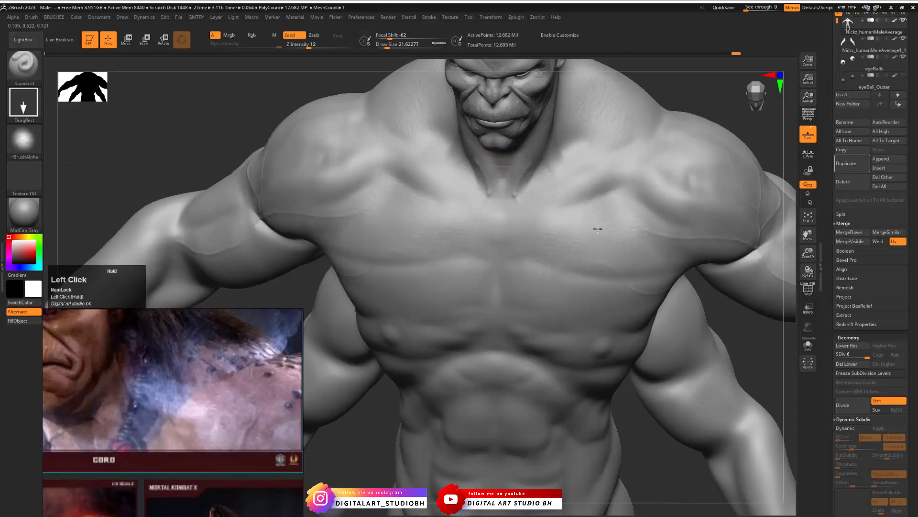
pyautogui.moveTo(615, 237)
pyautogui.mouseDown()
pyautogui.moveTo(607, 224)
pyautogui.moveTo(662, 233)
pyautogui.mouseUp()
pyautogui.moveTo(665, 185); pyautogui.dragTo(642, 199)
pyautogui.moveTo(641, 153); pyautogui.dragTo(641, 148)
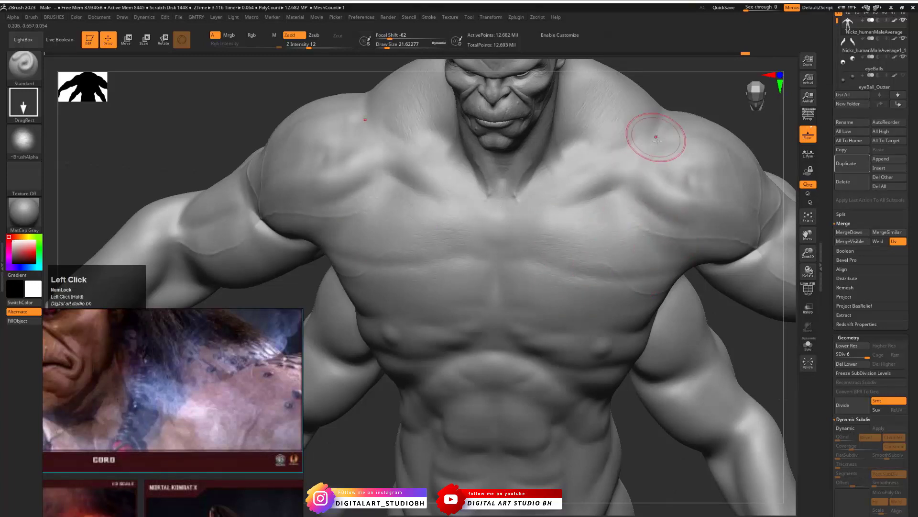
pyautogui.moveTo(731, 324)
pyautogui.keyDown('shift'); pyautogui.mouseDown()
pyautogui.moveTo(736, 317)
pyautogui.moveTo(732, 335)
pyautogui.moveTo(727, 254)
pyautogui.mouseUp(); pyautogui.keyUp('shift')
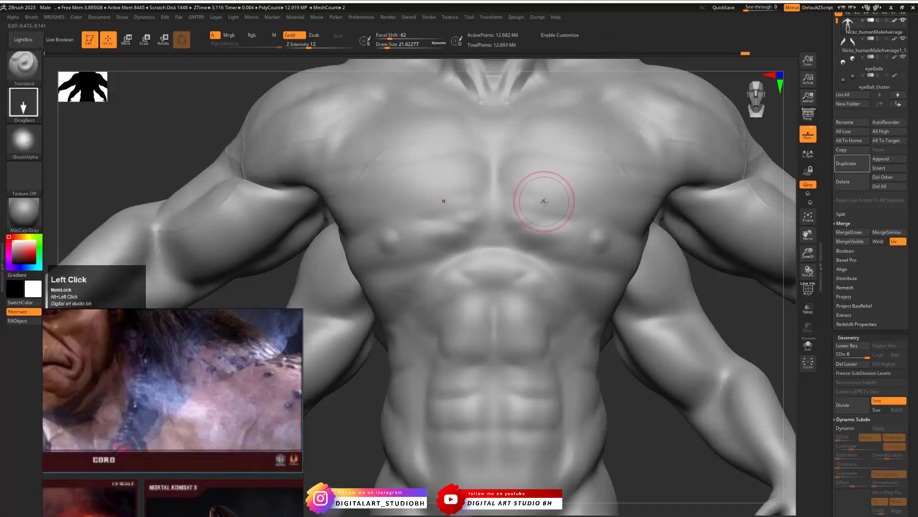
pyautogui.moveTo(540, 197)
pyautogui.mouseDown()
pyautogui.moveTo(554, 170)
pyautogui.moveTo(550, 154)
pyautogui.mouseUp()
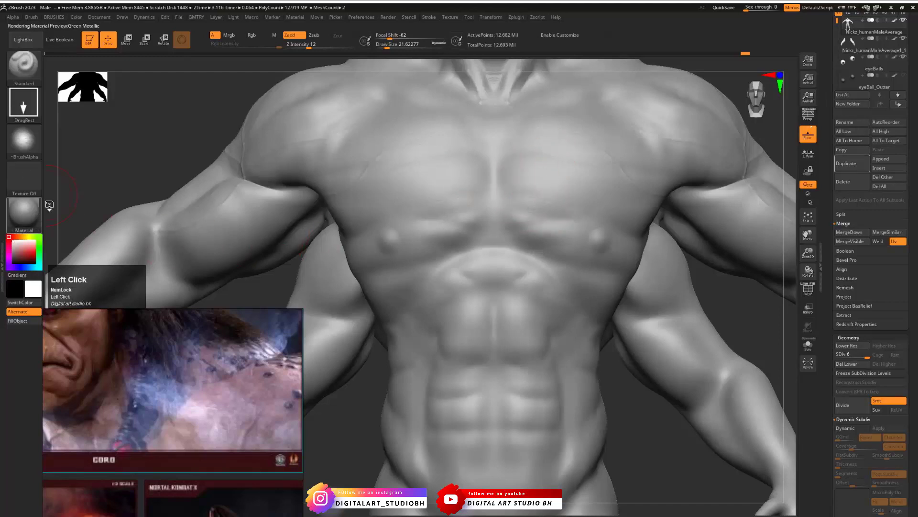
# - Try the Chalk material, switch to Green Metallic, and stamp skin wrinkles on the outer pectoral
pyautogui.click(34, 218)
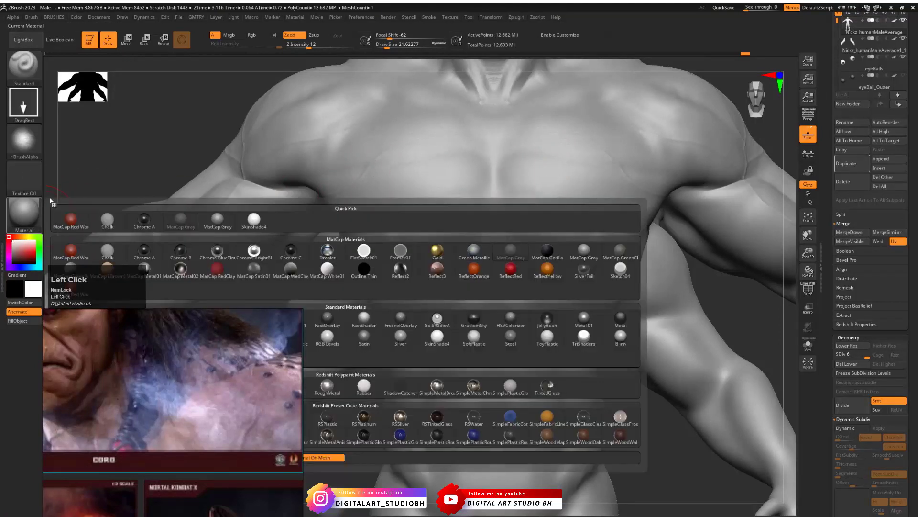
pyautogui.click(34, 217)
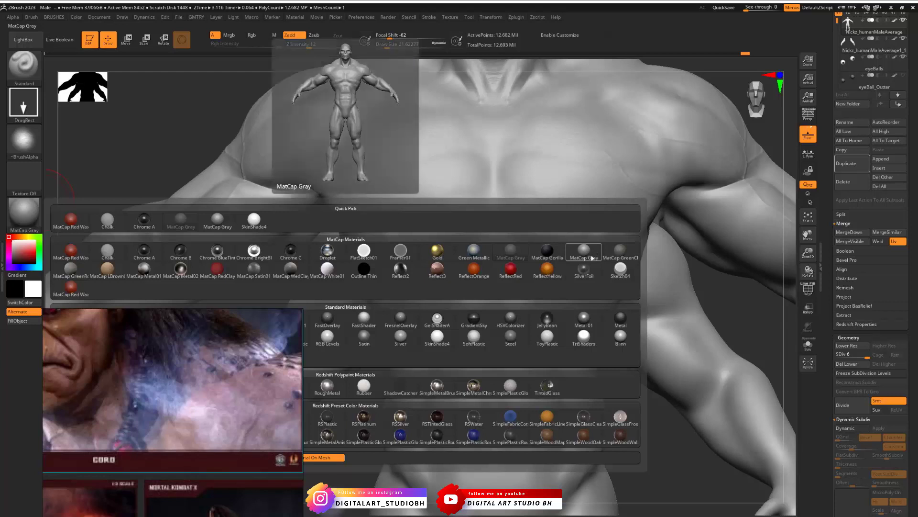
pyautogui.click(112, 254)
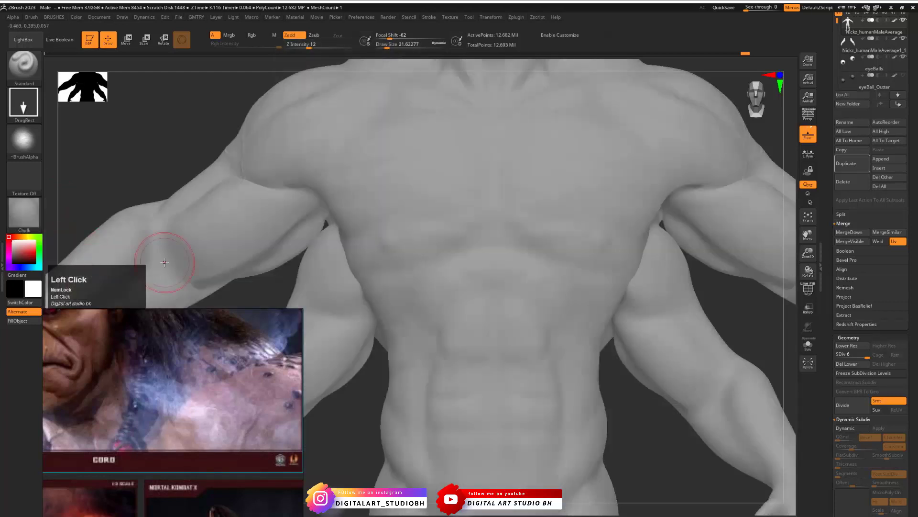
pyautogui.click(26, 217)
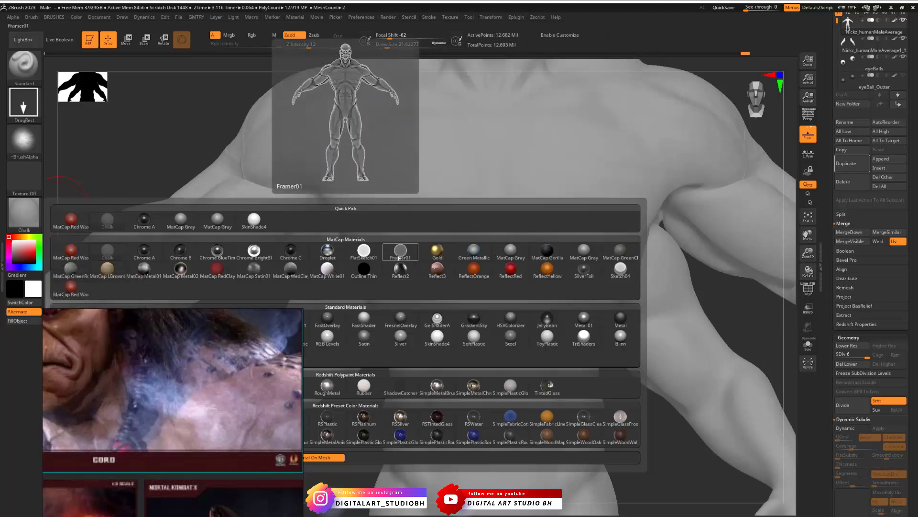
pyautogui.click(474, 249)
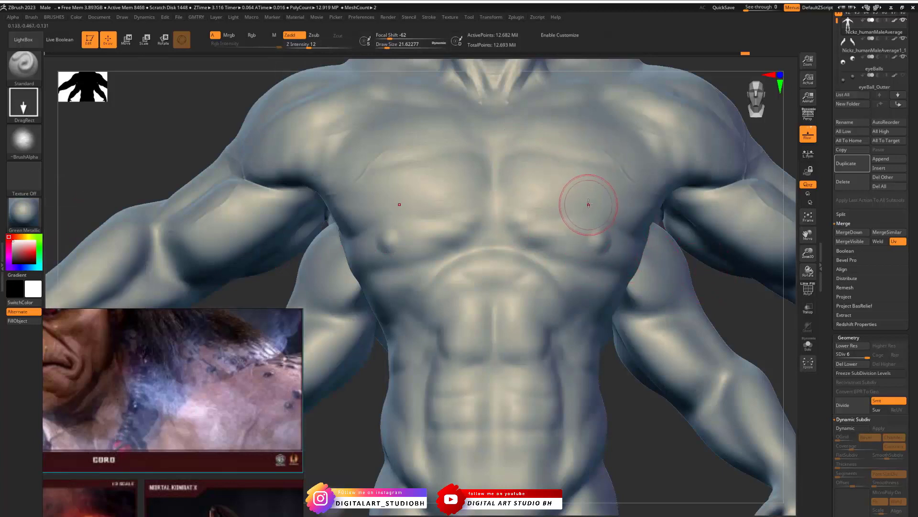
pyautogui.moveTo(588, 203); pyautogui.dragTo(600, 151)
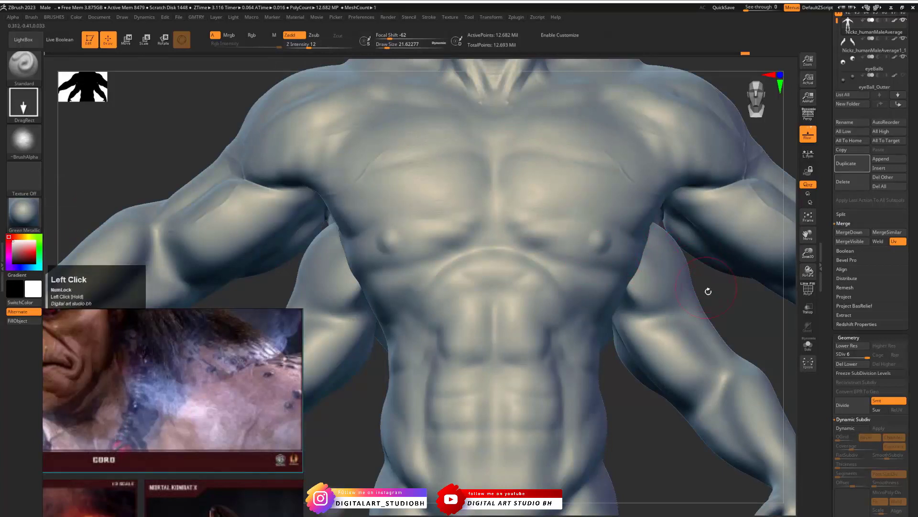
pyautogui.moveTo(709, 291); pyautogui.dragTo(626, 208)
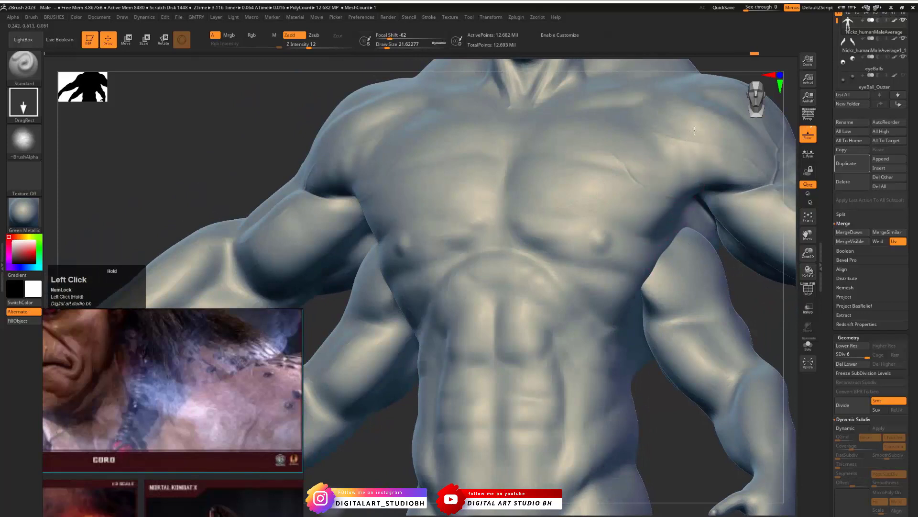
# - Preview the FastShader material on the full figure and return to Green Metallic
pyautogui.click(24, 213)
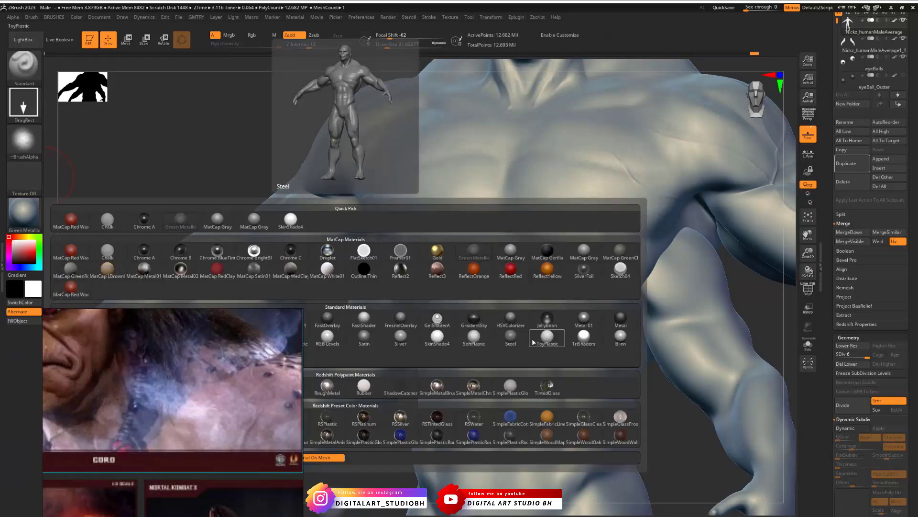
pyautogui.moveTo(537, 343)
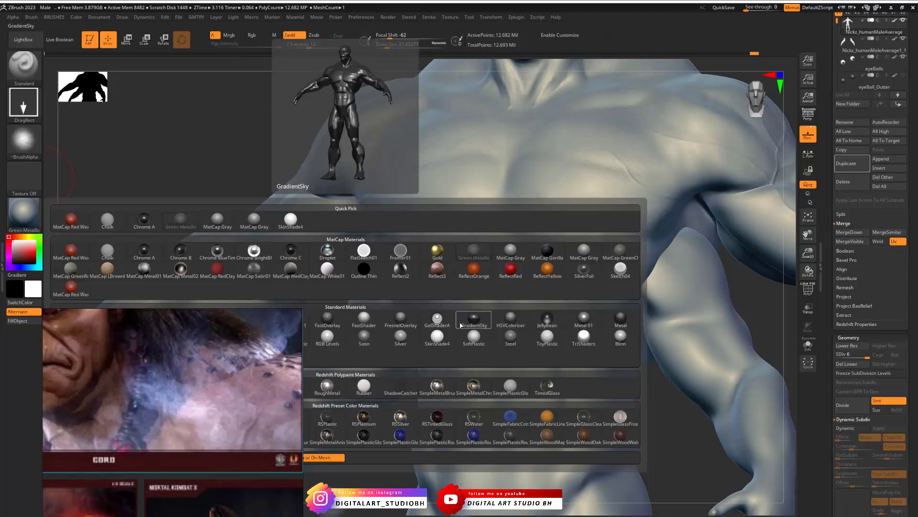
pyautogui.click(364, 318)
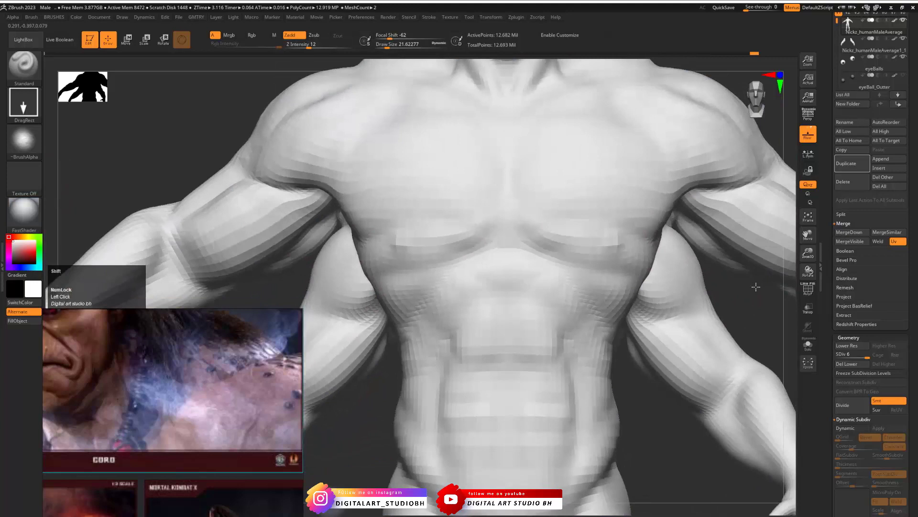
pyautogui.keyDown('alt'); pyautogui.moveTo(755, 286); pyautogui.dragTo(653, 310); pyautogui.keyUp('alt')
pyautogui.click(23, 211)
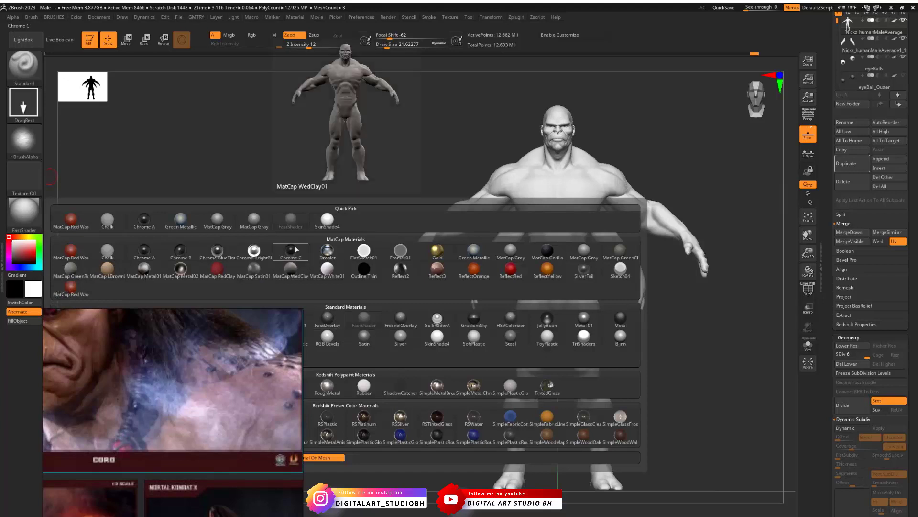
pyautogui.click(193, 220)
# - Stamp skin wrinkles over the pectorals and towards the armpit
pyautogui.keyDown('alt'); pyautogui.moveTo(703, 267); pyautogui.dragTo(543, 239); pyautogui.keyUp('alt')
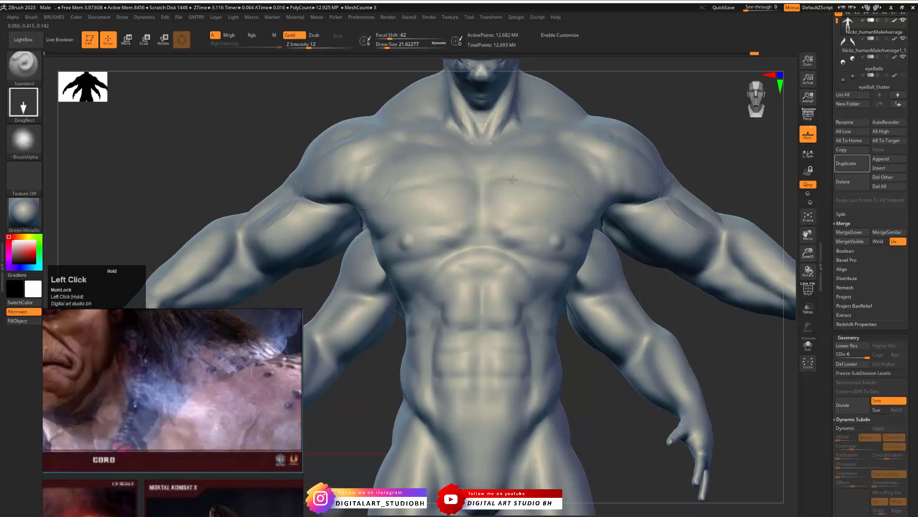
pyautogui.moveTo(519, 196); pyautogui.dragTo(519, 199)
pyautogui.click(554, 225)
pyautogui.moveTo(649, 287)
pyautogui.mouseDown()
pyautogui.moveTo(587, 245)
pyautogui.moveTo(605, 229)
pyautogui.moveTo(614, 250)
pyautogui.mouseUp()
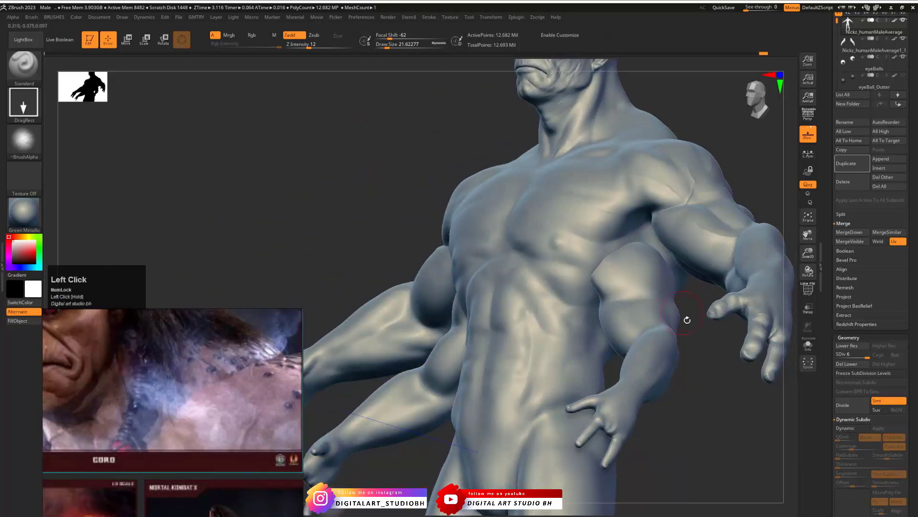
pyautogui.moveTo(699, 324); pyautogui.dragTo(693, 342)
pyautogui.moveTo(631, 226); pyautogui.dragTo(626, 225)
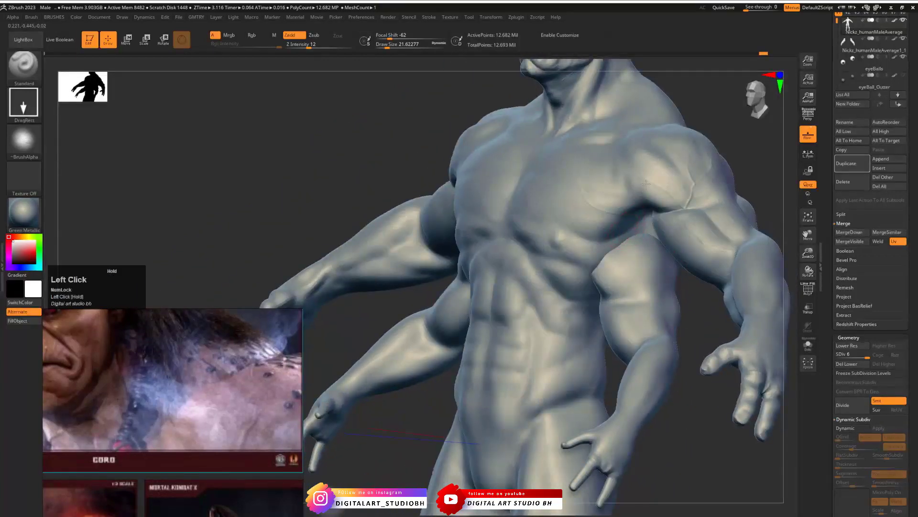
# - Stamp skin wrinkles along the ribs and the side of the torso below the pectorals
pyautogui.moveTo(412, 406); pyautogui.dragTo(466, 403)
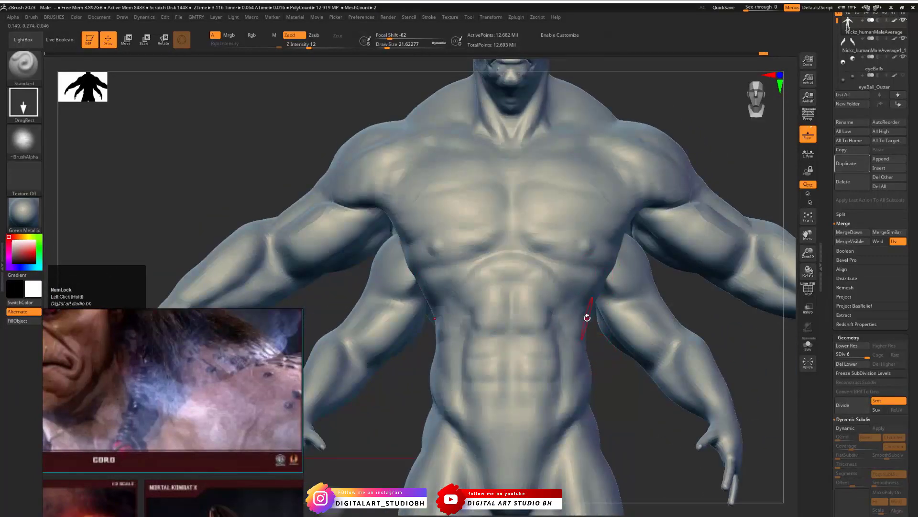
pyautogui.moveTo(643, 421); pyautogui.dragTo(574, 405)
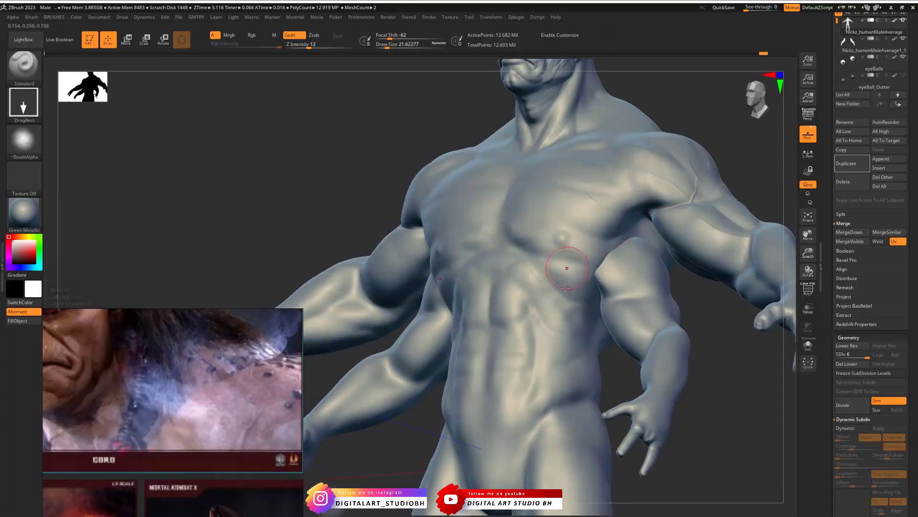
pyautogui.moveTo(618, 248); pyautogui.dragTo(604, 239)
pyautogui.moveTo(612, 365); pyautogui.dragTo(621, 258)
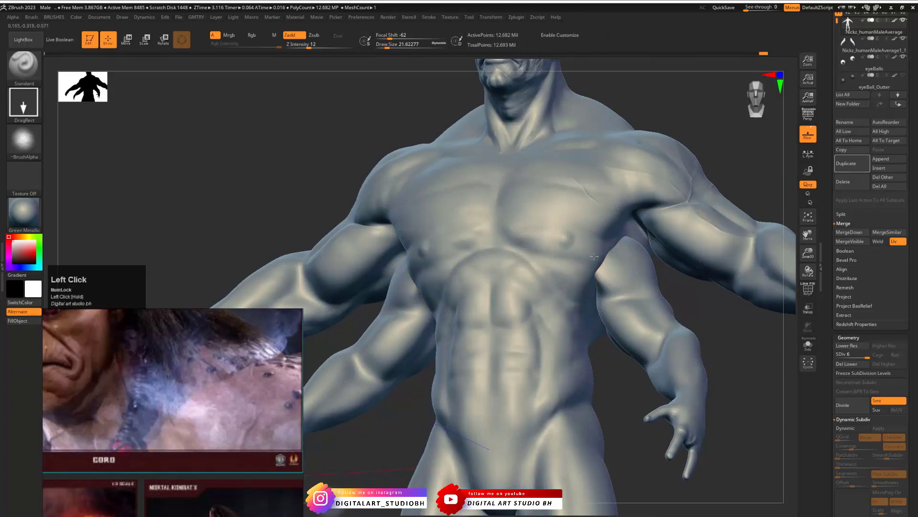
pyautogui.moveTo(532, 266); pyautogui.dragTo(535, 222)
pyautogui.moveTo(564, 300); pyautogui.dragTo(565, 264)
pyautogui.moveTo(598, 363); pyautogui.dragTo(598, 338)
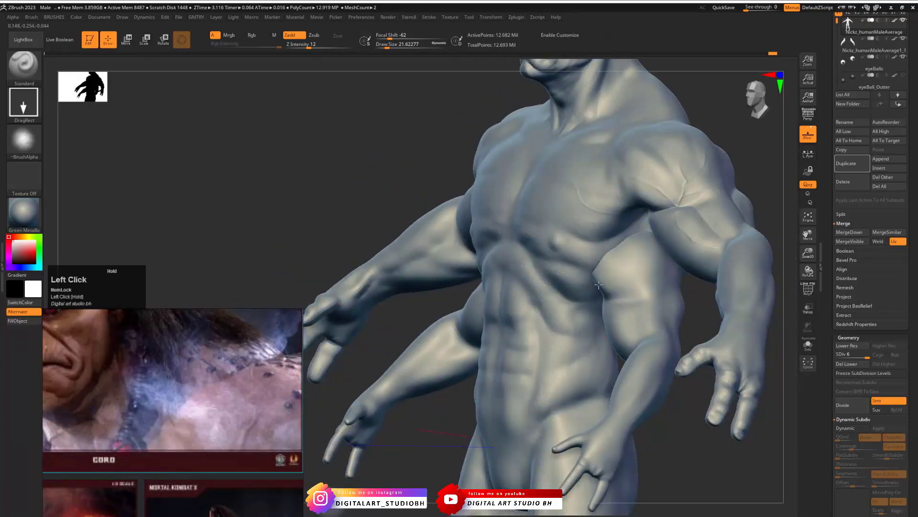
# - Check the flank and back, and stamp skin wrinkles over the abdominal muscles
pyautogui.moveTo(664, 413); pyautogui.dragTo(634, 345)
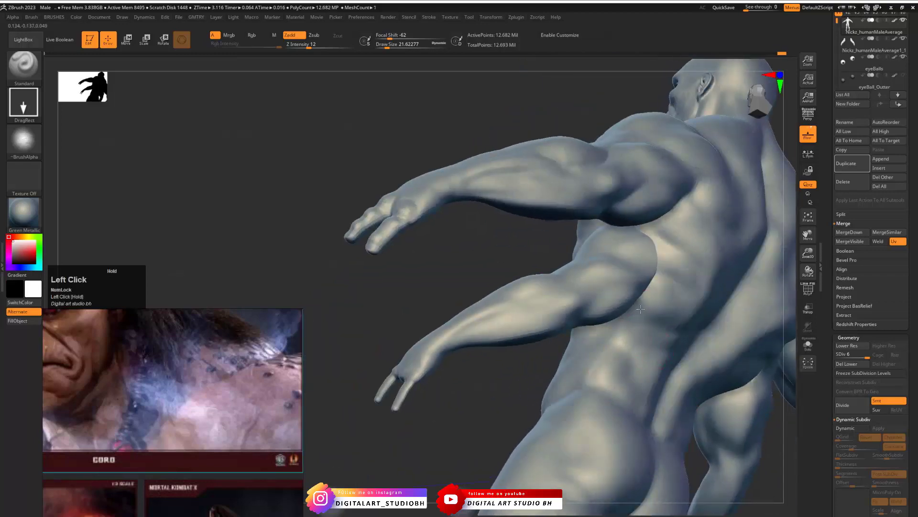
pyautogui.moveTo(524, 366)
pyautogui.mouseDown()
pyautogui.moveTo(646, 386)
pyautogui.moveTo(615, 342)
pyautogui.mouseUp()
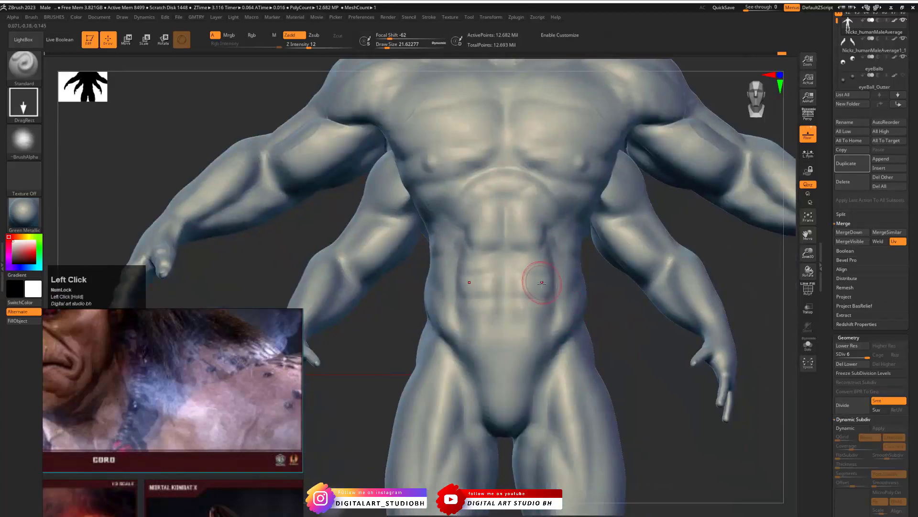
pyautogui.moveTo(544, 277); pyautogui.dragTo(568, 231)
pyautogui.moveTo(565, 271); pyautogui.dragTo(493, 273)
pyautogui.press('x')
pyautogui.moveTo(504, 316); pyautogui.dragTo(508, 317)
pyautogui.moveTo(516, 281); pyautogui.dragTo(509, 257)
pyautogui.moveTo(505, 217); pyautogui.dragTo(501, 68)
pyautogui.moveTo(513, 103); pyautogui.dragTo(515, 100)
# - Extend the skin wrinkle stamps over the lower abdomen and the front of the torso
pyautogui.keyDown('alt'); pyautogui.moveTo(672, 201); pyautogui.dragTo(680, 317); pyautogui.keyUp('alt')
pyautogui.moveTo(511, 214); pyautogui.dragTo(512, 198)
pyautogui.moveTo(518, 167); pyautogui.dragTo(519, 141)
pyautogui.moveTo(732, 103)
pyautogui.mouseDown()
pyautogui.moveTo(693, 129)
pyautogui.moveTo(526, 143)
pyautogui.moveTo(520, 161)
pyautogui.mouseUp()
pyautogui.moveTo(508, 216); pyautogui.dragTo(510, 205)
pyautogui.moveTo(455, 187); pyautogui.dragTo(432, 178)
pyautogui.moveTo(406, 118)
pyautogui.mouseDown()
pyautogui.moveTo(508, 106)
pyautogui.moveTo(467, 142)
pyautogui.mouseUp()
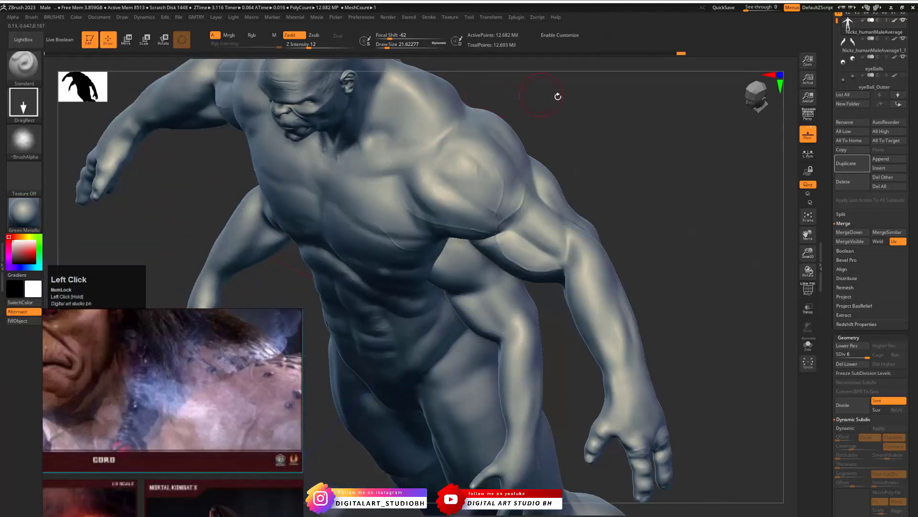
# - Stamp skin wrinkles around the shoulder and upper arm from several angles
pyautogui.moveTo(557, 96); pyautogui.dragTo(498, 123)
pyautogui.moveTo(528, 157); pyautogui.dragTo(517, 121)
pyautogui.moveTo(503, 62); pyautogui.dragTo(492, 169)
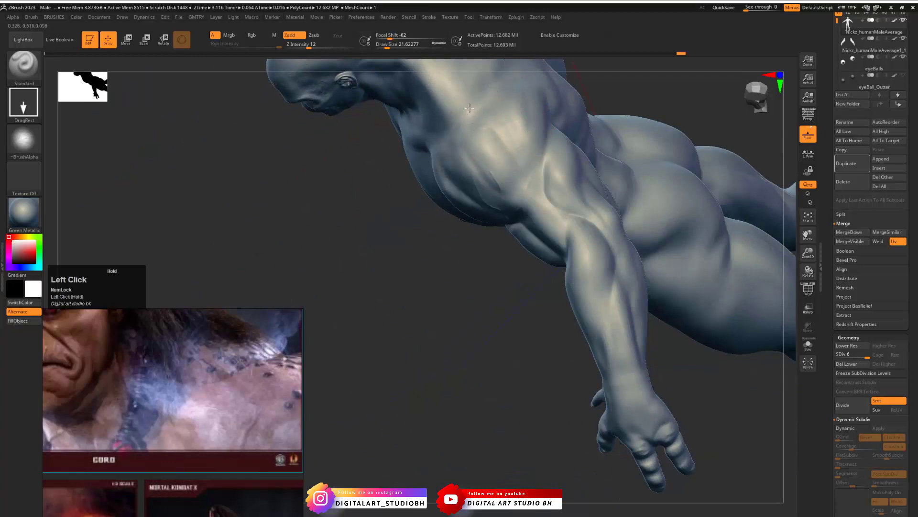
pyautogui.moveTo(468, 221); pyautogui.dragTo(456, 205)
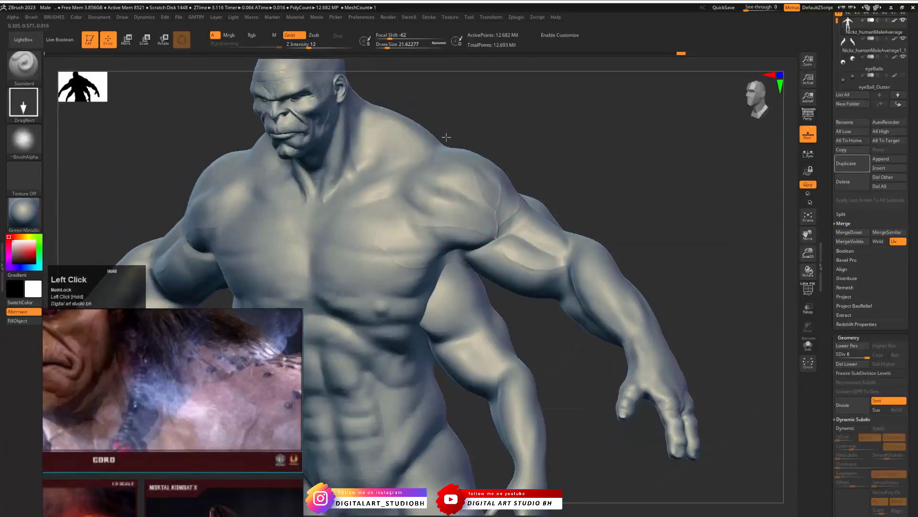
pyautogui.moveTo(370, 203)
pyautogui.mouseDown()
pyautogui.moveTo(396, 229)
pyautogui.moveTo(465, 220)
pyautogui.moveTo(488, 253)
pyautogui.mouseUp()
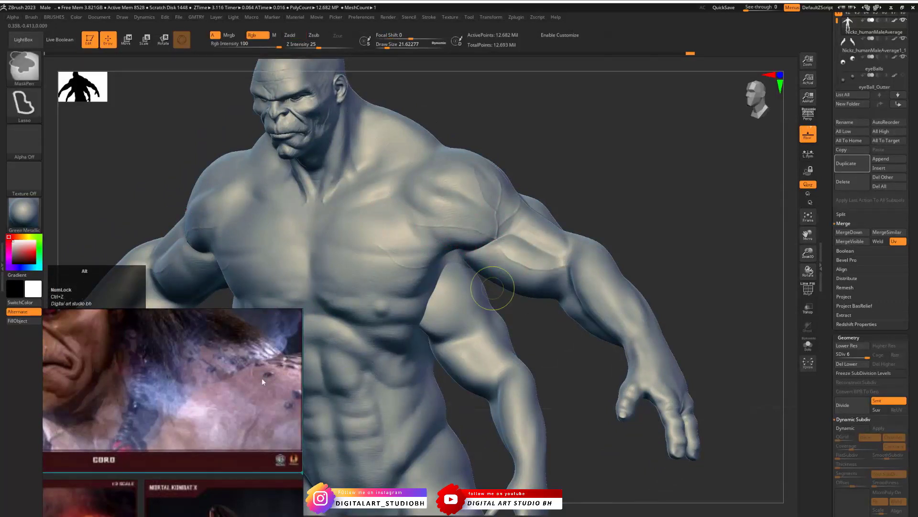
# - Frame Goro's full-body back view in the reference board and undo the last skin stamp
pyautogui.keyDown('alt'); pyautogui.moveTo(246, 433); pyautogui.dragTo(176, 339); pyautogui.keyUp('alt')
pyautogui.keyDown('alt'); pyautogui.moveTo(196, 471); pyautogui.dragTo(177, 380); pyautogui.keyUp('alt')
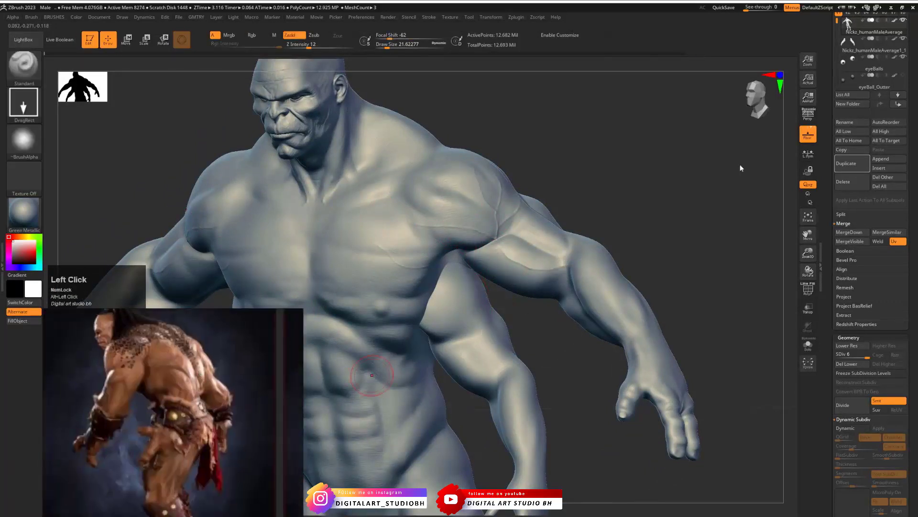
pyautogui.moveTo(647, 179)
pyautogui.mouseDown()
pyautogui.moveTo(662, 199)
pyautogui.moveTo(669, 182)
pyautogui.moveTo(688, 178)
pyautogui.mouseUp()
pyautogui.hotkey('ctrl', 'z')
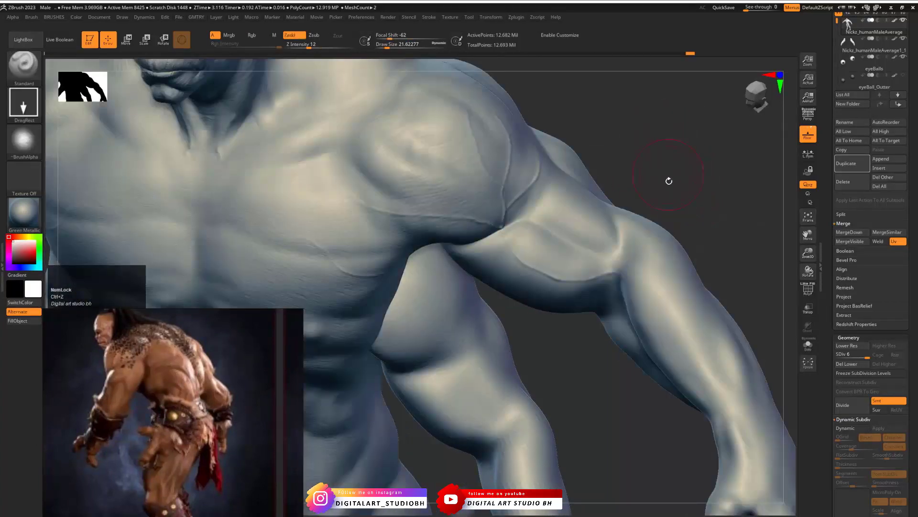
# - Stamp skin wrinkles on the back of the upper hand, the fingers and the forearm
pyautogui.moveTo(668, 156)
pyautogui.keyDown('ctrl'); pyautogui.keyDown('alt'); pyautogui.mouseDown()
pyautogui.moveTo(582, 182)
pyautogui.moveTo(592, 194)
pyautogui.moveTo(524, 266)
pyautogui.mouseUp(); pyautogui.keyUp('alt'); pyautogui.keyUp('ctrl')
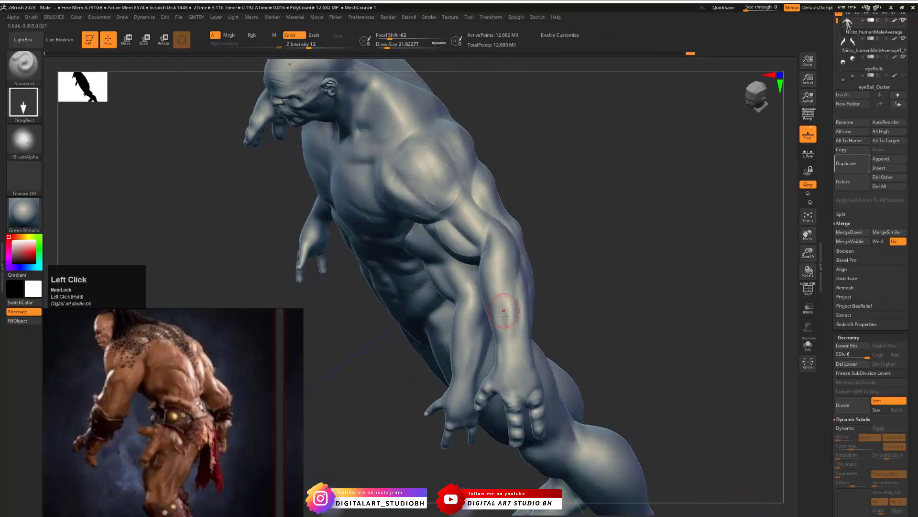
pyautogui.keyDown('alt'); pyautogui.moveTo(560, 362); pyautogui.dragTo(581, 474); pyautogui.keyUp('alt')
pyautogui.moveTo(677, 211); pyautogui.dragTo(656, 115)
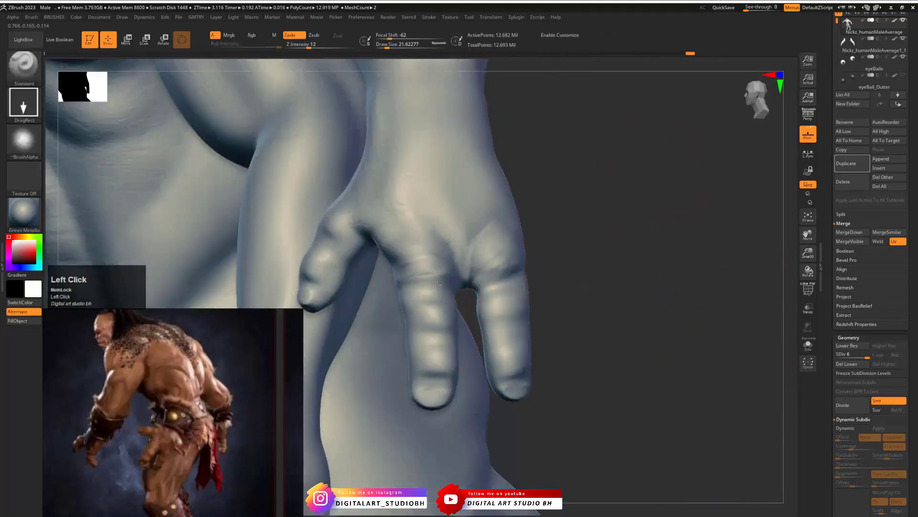
pyautogui.moveTo(429, 210); pyautogui.dragTo(499, 235)
pyautogui.moveTo(440, 324); pyautogui.dragTo(441, 326)
pyautogui.moveTo(332, 210); pyautogui.dragTo(377, 165)
pyautogui.moveTo(561, 117)
pyautogui.keyDown('alt'); pyautogui.mouseDown()
pyautogui.moveTo(518, 211)
pyautogui.moveTo(358, 324)
pyautogui.mouseUp(); pyautogui.keyUp('alt')
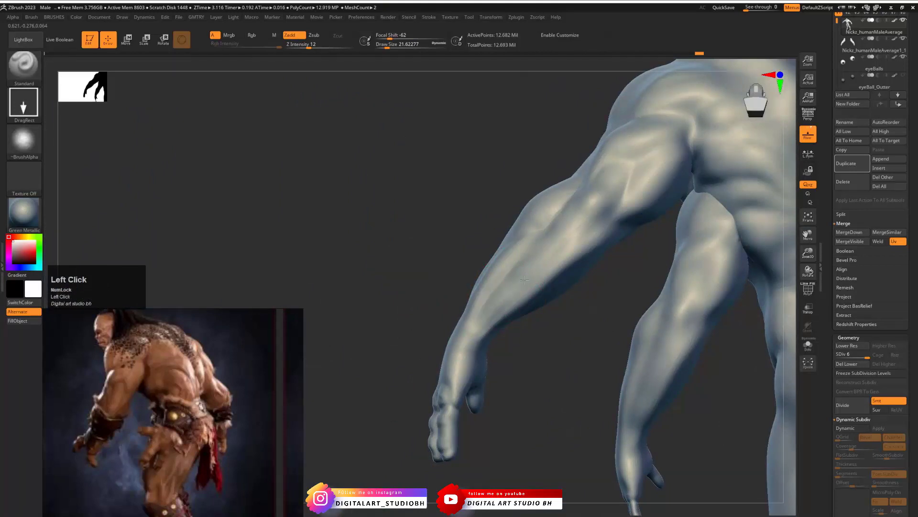
# - Stamp skin wrinkles on the back of the forearm and around the elbow, raising the Z Intensity to 22
pyautogui.moveTo(532, 263)
pyautogui.mouseDown()
pyautogui.moveTo(568, 233)
pyautogui.moveTo(613, 227)
pyautogui.mouseUp()
pyautogui.press('space')
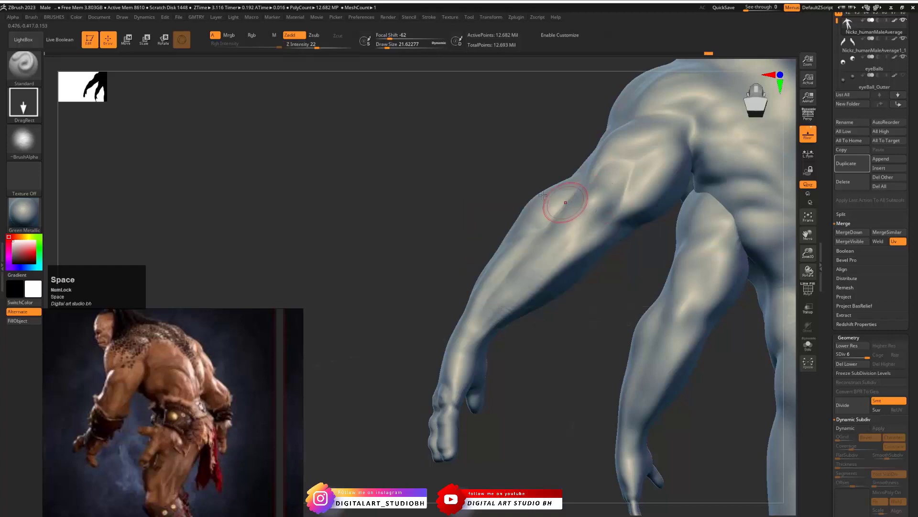
pyautogui.keyDown('alt'); pyautogui.moveTo(488, 165); pyautogui.dragTo(413, 172); pyautogui.keyUp('alt')
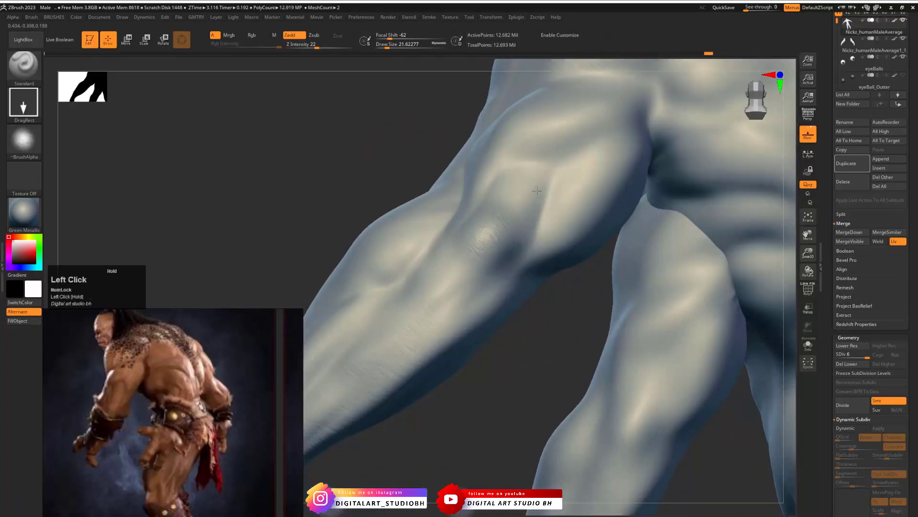
pyautogui.moveTo(539, 189); pyautogui.dragTo(508, 162)
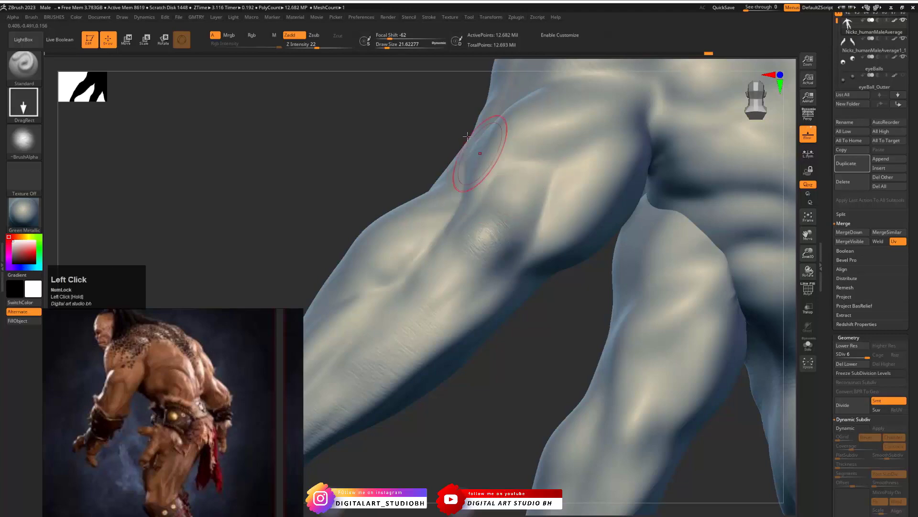
pyautogui.moveTo(352, 120); pyautogui.dragTo(393, 142)
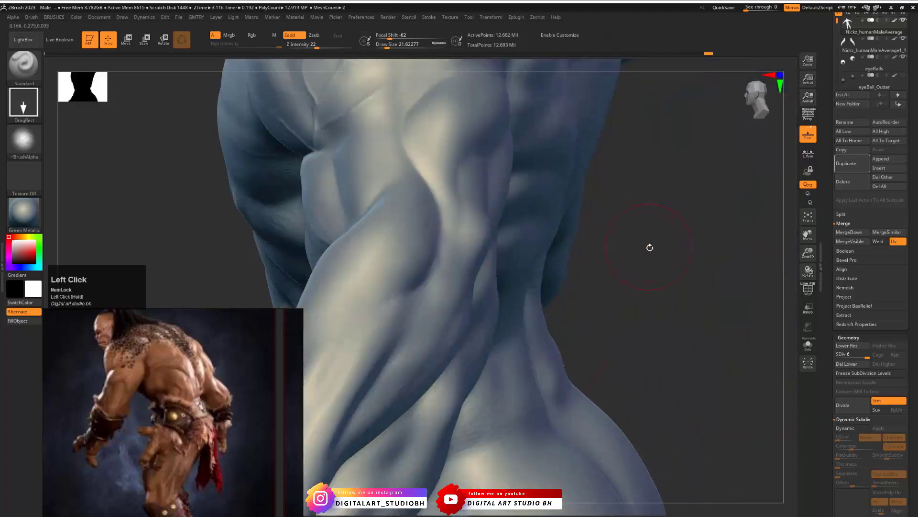
pyautogui.moveTo(649, 248); pyautogui.dragTo(604, 230)
# - Undo the last elbow stamp and restamp the wrinkles around the elbow with the Z Intensity raised to 36
pyautogui.hotkey('ctrl', 'z')
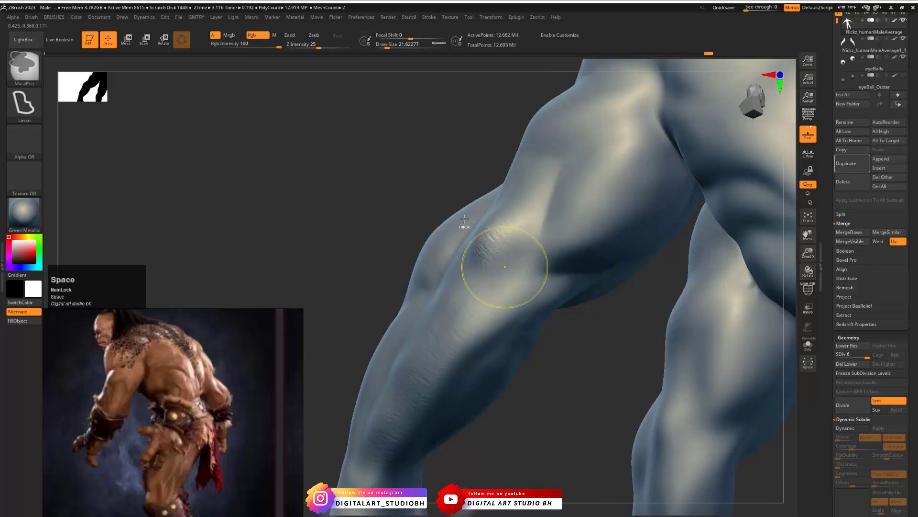
pyautogui.press('space')
pyautogui.moveTo(534, 259); pyautogui.dragTo(541, 259)
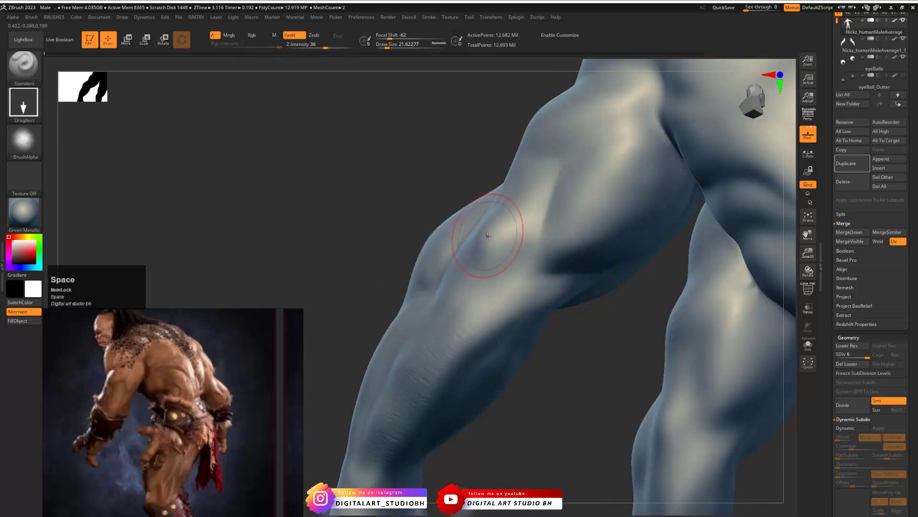
pyautogui.moveTo(487, 236); pyautogui.dragTo(536, 189)
pyautogui.moveTo(446, 149); pyautogui.dragTo(480, 165)
pyautogui.moveTo(489, 325); pyautogui.dragTo(552, 311)
pyautogui.press('space')
pyautogui.moveTo(491, 231)
pyautogui.mouseDown()
pyautogui.moveTo(522, 182)
pyautogui.moveTo(550, 178)
pyautogui.mouseUp()
pyautogui.moveTo(570, 303)
pyautogui.mouseDown()
pyautogui.moveTo(484, 332)
pyautogui.moveTo(494, 349)
pyautogui.moveTo(484, 348)
pyautogui.mouseUp()
# - Stamp lighter skin wrinkles on the back of the shoulder and upper arm at a Z Intensity of 10
pyautogui.press('space')
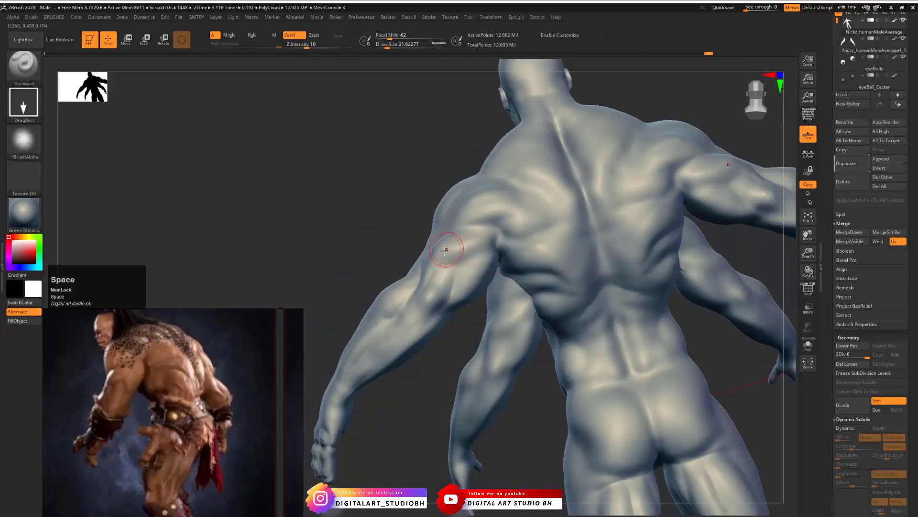
pyautogui.moveTo(447, 251); pyautogui.dragTo(485, 250)
pyautogui.click(465, 242)
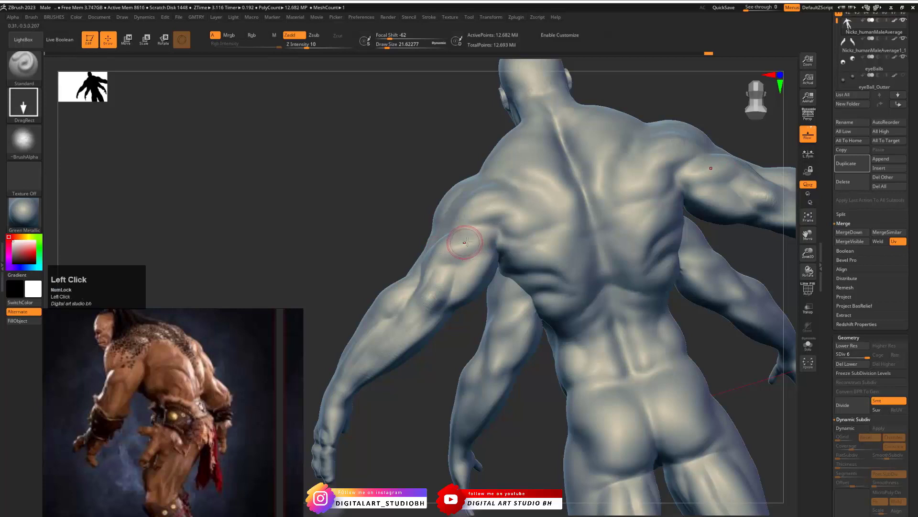
pyautogui.click(467, 283)
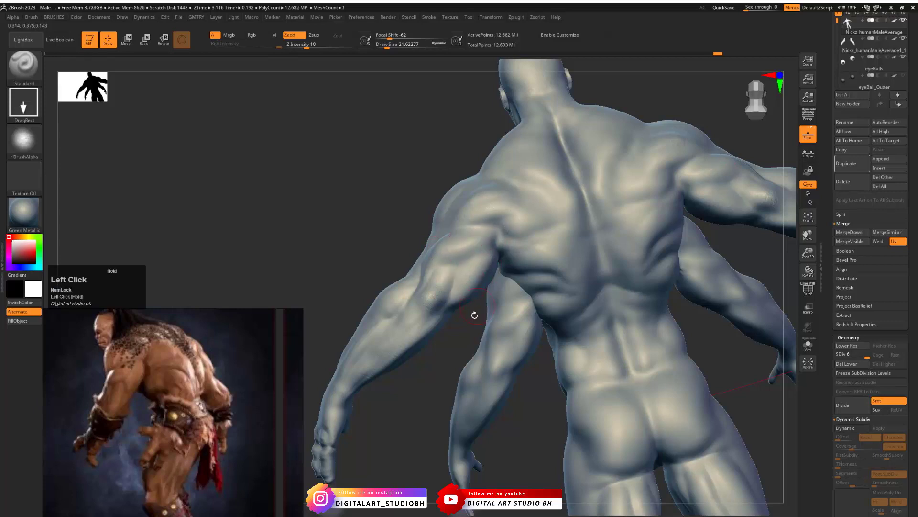
# - Load the Cement13B_Round alpha into the Standard brush, ready for the front of the body
pyautogui.moveTo(474, 315)
pyautogui.mouseDown()
pyautogui.moveTo(496, 261)
pyautogui.moveTo(474, 342)
pyautogui.moveTo(584, 239)
pyautogui.mouseUp()
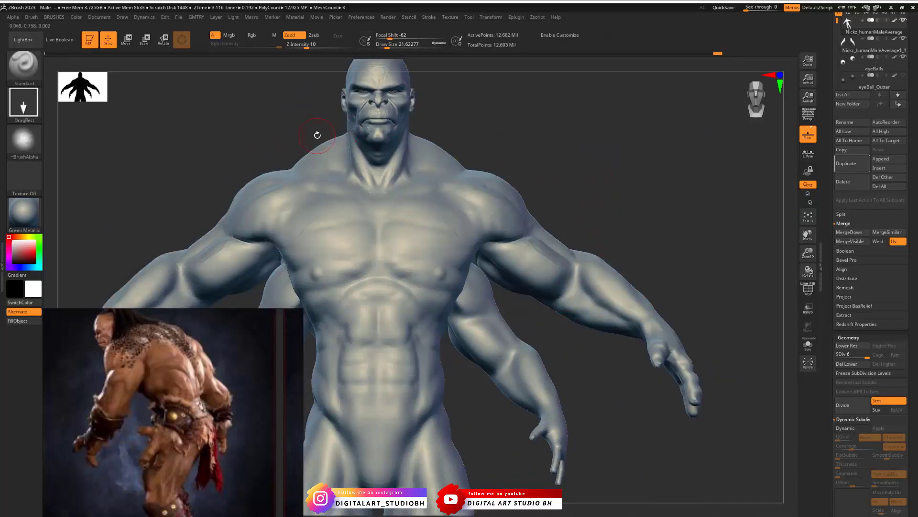
pyautogui.click(23, 140)
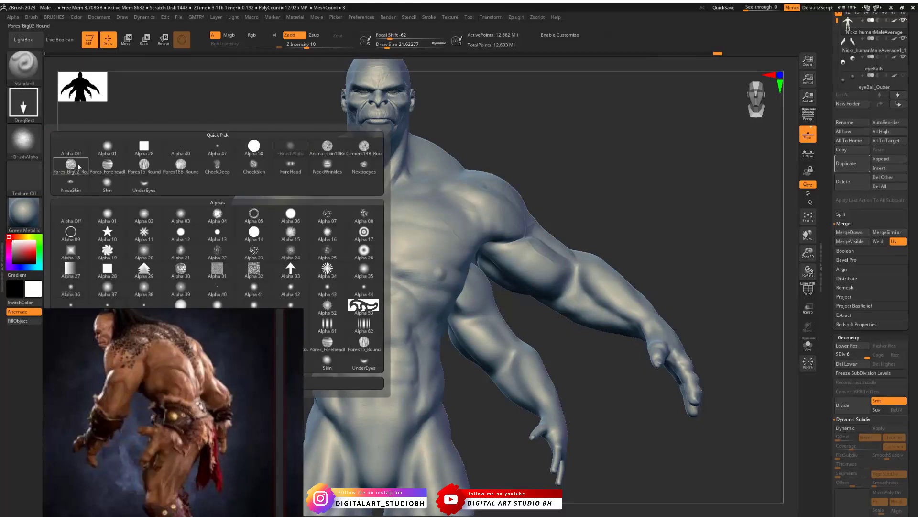
pyautogui.press('space')
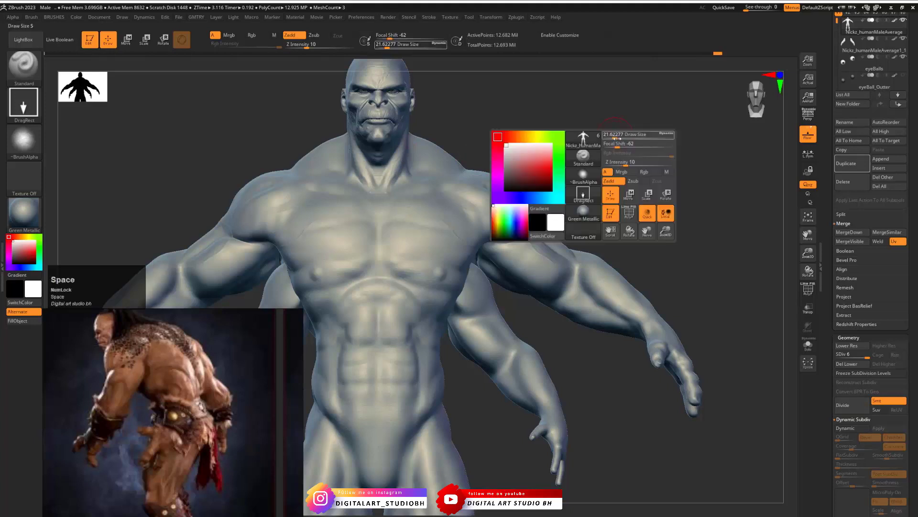
pyautogui.press('space')
pyautogui.click(639, 178)
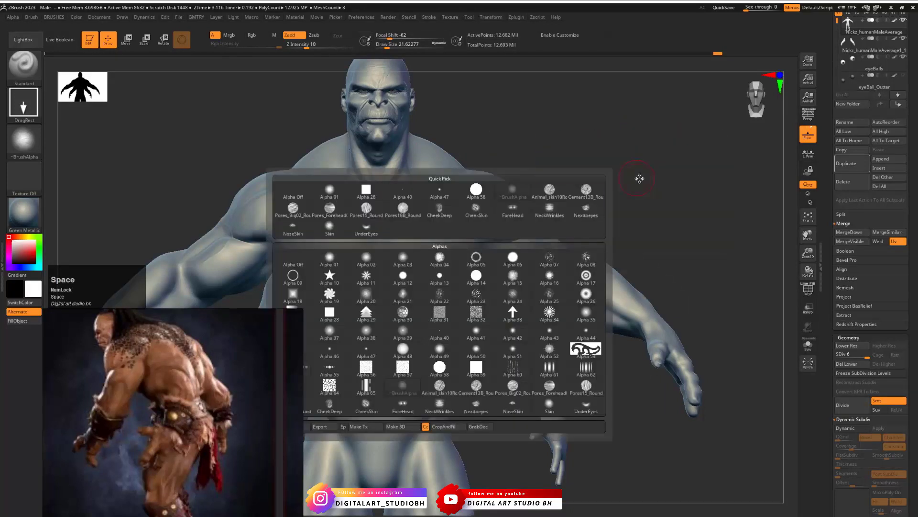
pyautogui.moveTo(308, 226)
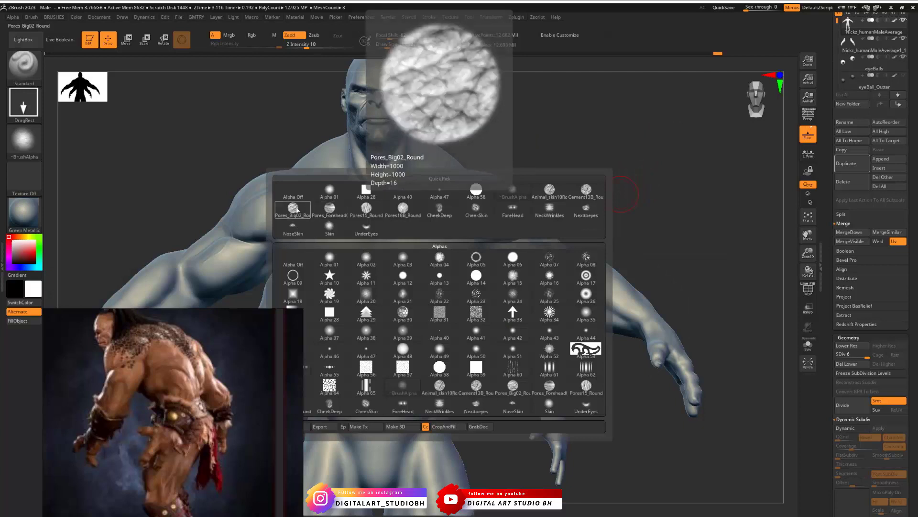
pyautogui.moveTo(333, 213)
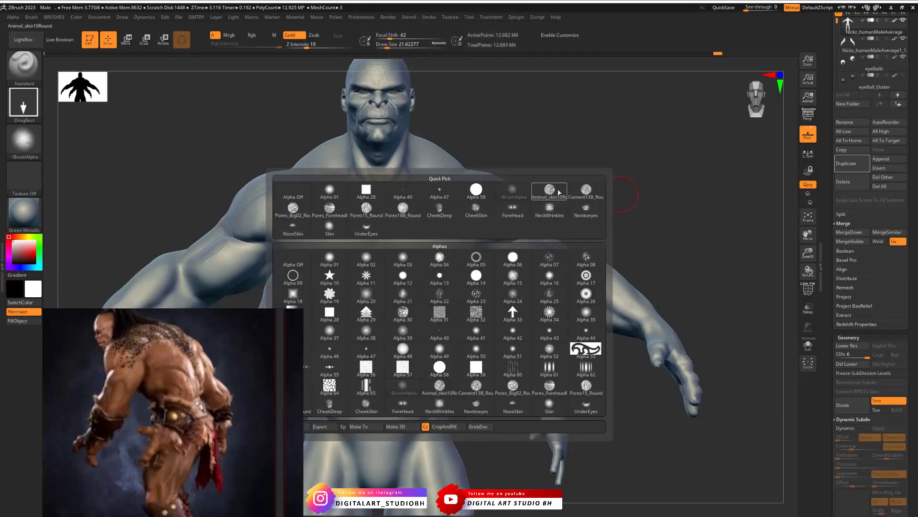
pyautogui.click(586, 191)
# - Try stamping the cement texture on the neck, shoulder and upper chest, and undo the stamps
pyautogui.moveTo(517, 119)
pyautogui.keyDown('alt'); pyautogui.mouseDown()
pyautogui.moveTo(564, 145)
pyautogui.moveTo(642, 117)
pyautogui.moveTo(687, 165)
pyautogui.moveTo(559, 186)
pyautogui.moveTo(641, 199)
pyautogui.moveTo(641, 156)
pyautogui.moveTo(681, 203)
pyautogui.moveTo(700, 208)
pyautogui.moveTo(703, 256)
pyautogui.moveTo(693, 205)
pyautogui.mouseUp(); pyautogui.keyUp('alt')
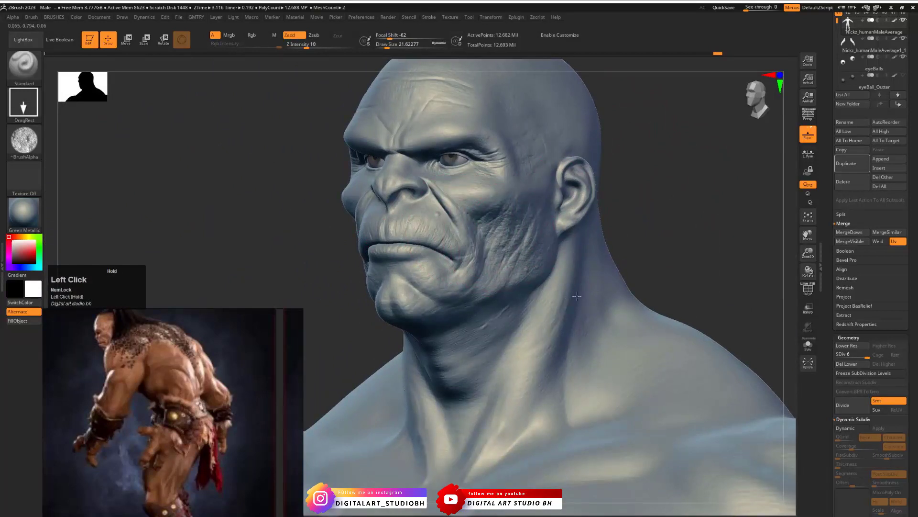
pyautogui.moveTo(565, 273); pyautogui.dragTo(581, 316)
pyautogui.moveTo(683, 272)
pyautogui.keyDown('ctrl'); pyautogui.mouseDown()
pyautogui.moveTo(633, 117)
pyautogui.moveTo(643, 168)
pyautogui.mouseUp(); pyautogui.keyUp('ctrl')
pyautogui.keyDown('alt'); pyautogui.moveTo(694, 242); pyautogui.dragTo(639, 117); pyautogui.keyUp('alt')
pyautogui.keyDown('ctrl'); pyautogui.moveTo(682, 141); pyautogui.dragTo(694, 216); pyautogui.keyUp('ctrl')
pyautogui.moveTo(504, 399); pyautogui.dragTo(647, 402)
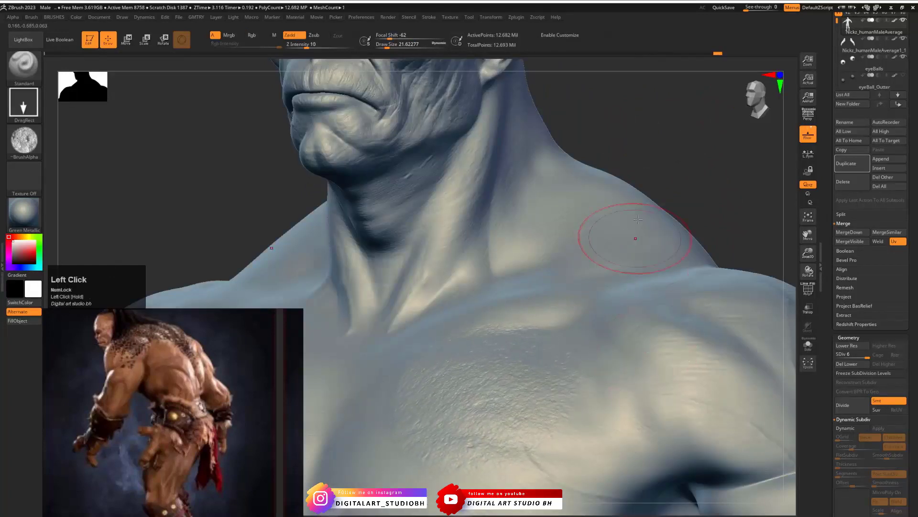
pyautogui.keyDown('alt'); pyautogui.moveTo(638, 220); pyautogui.dragTo(618, 208); pyautogui.keyUp('alt')
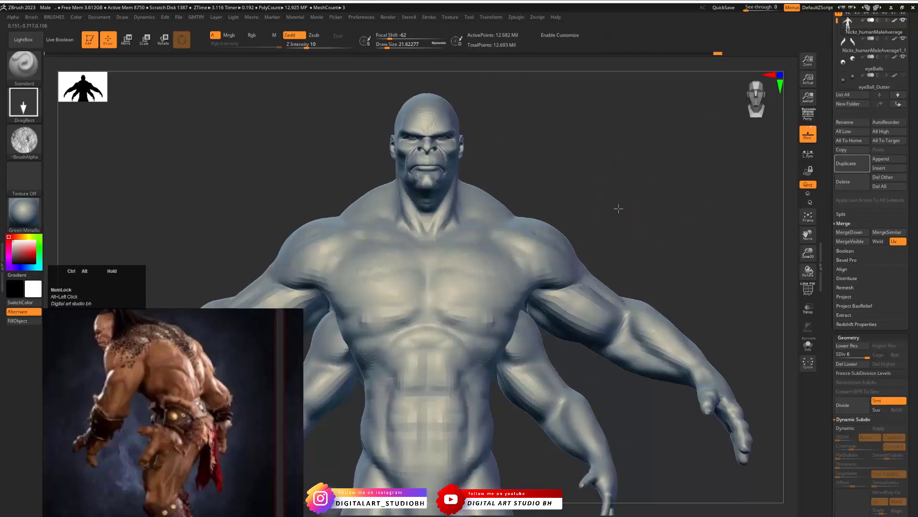
pyautogui.hotkey('ctrl', 'z')
pyautogui.hotkey('ctrl', 'z')
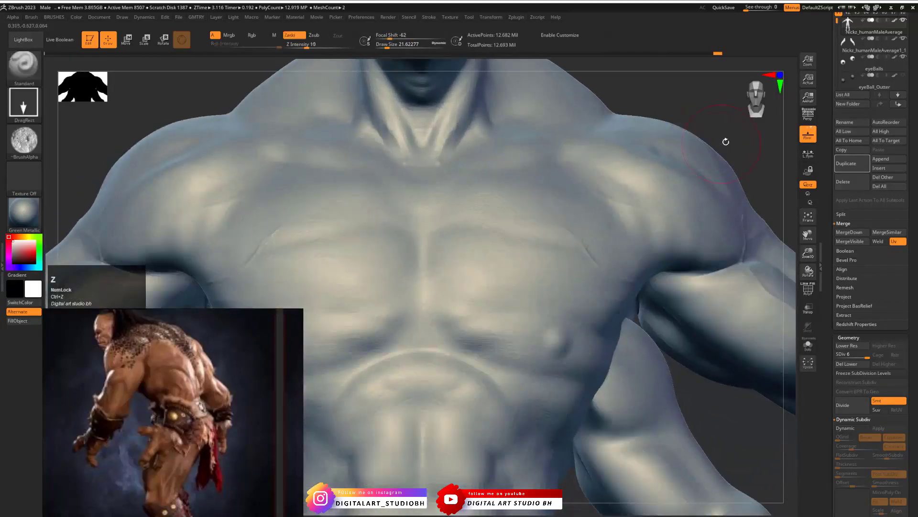
# - Switch the brush alpha to Animal_skin10Round
pyautogui.keyDown('alt'); pyautogui.moveTo(712, 124); pyautogui.dragTo(681, 156); pyautogui.keyUp('alt')
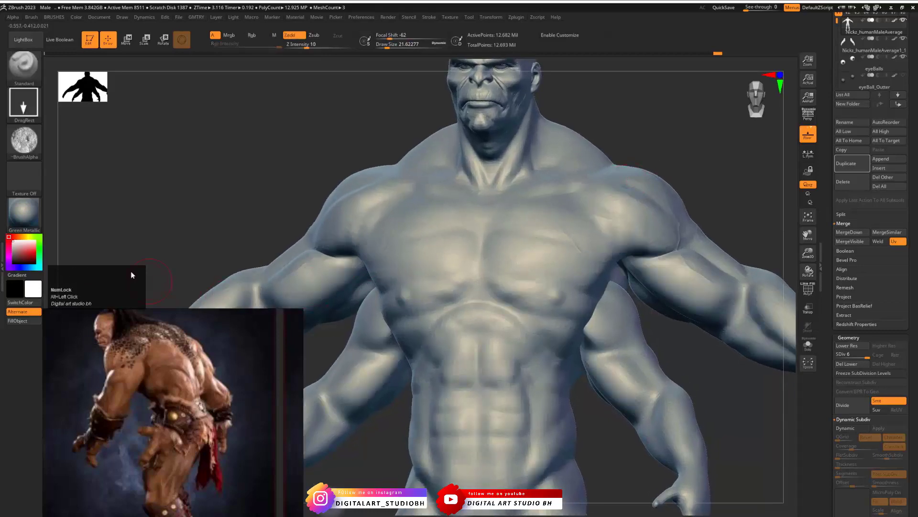
pyautogui.click(30, 136)
pyautogui.click(204, 191)
pyautogui.press('space')
pyautogui.click(553, 159)
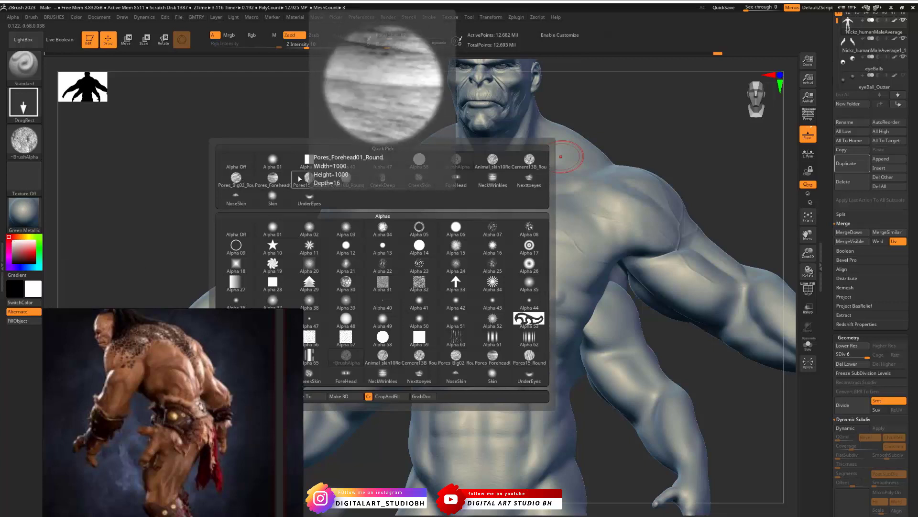
pyautogui.click(499, 162)
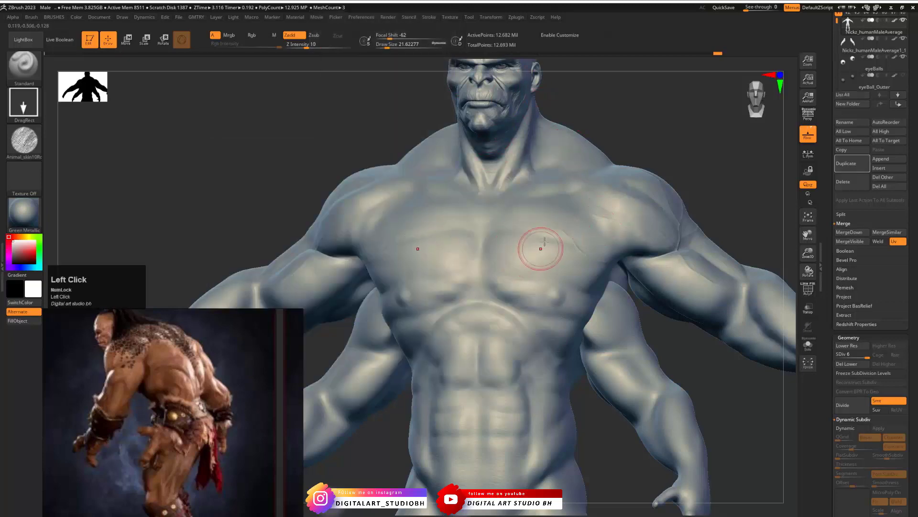
# - Try stamping the animal-skin texture on the front of the shoulder and undo it
pyautogui.moveTo(698, 149); pyautogui.dragTo(658, 163)
pyautogui.moveTo(725, 136)
pyautogui.mouseDown()
pyautogui.moveTo(578, 174)
pyautogui.moveTo(606, 187)
pyautogui.mouseUp()
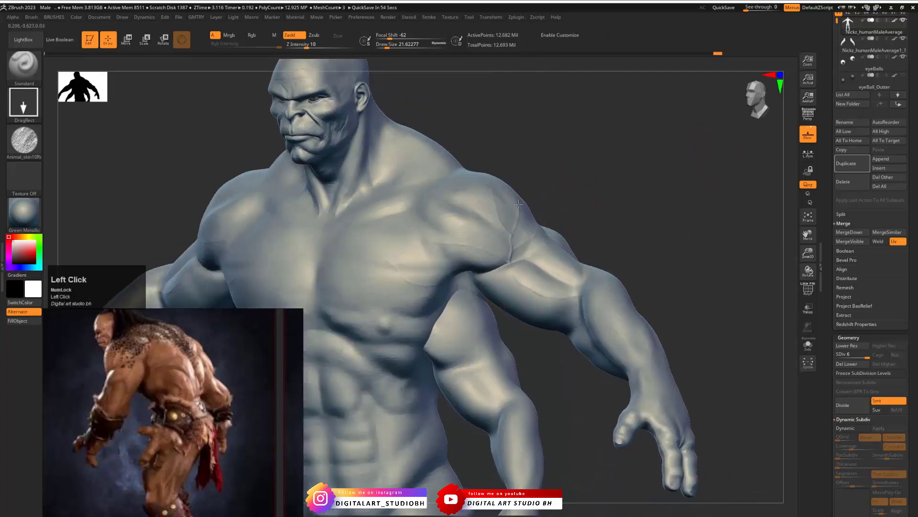
pyautogui.moveTo(519, 204)
pyautogui.mouseDown()
pyautogui.moveTo(582, 187)
pyautogui.moveTo(545, 139)
pyautogui.moveTo(513, 117)
pyautogui.moveTo(504, 141)
pyautogui.mouseUp()
pyautogui.moveTo(553, 158); pyautogui.dragTo(513, 206)
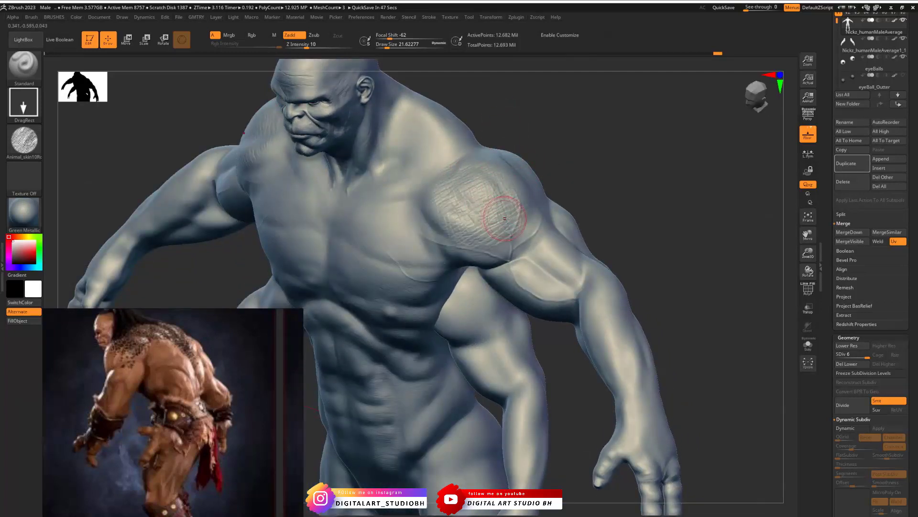
pyautogui.hotkey('ctrl', 'z')
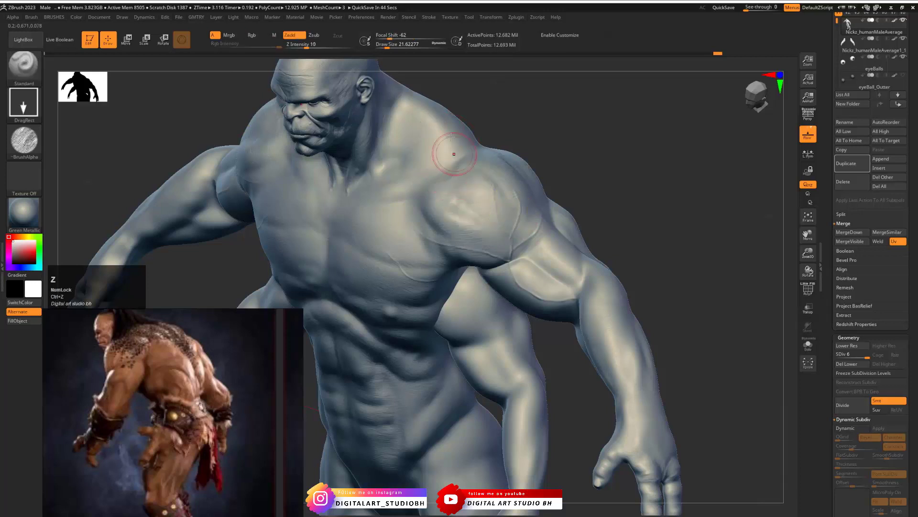
# - Stamp faint animal-skin texture on the shoulder and chest with Focal Shift 0, Draw Size about 39 and Z Intensity 3
pyautogui.moveTo(392, 38)
pyautogui.mouseDown()
pyautogui.moveTo(411, 40)
pyautogui.moveTo(391, 47)
pyautogui.mouseUp()
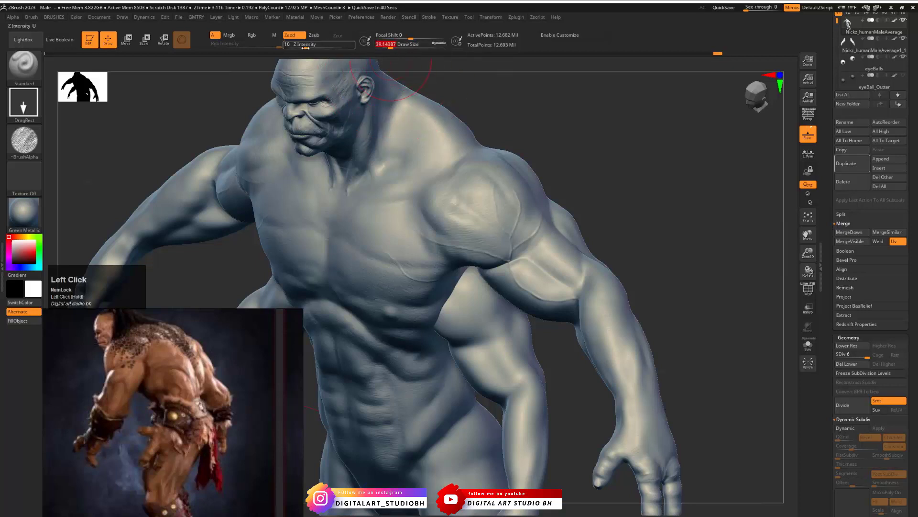
pyautogui.moveTo(305, 48); pyautogui.dragTo(296, 48)
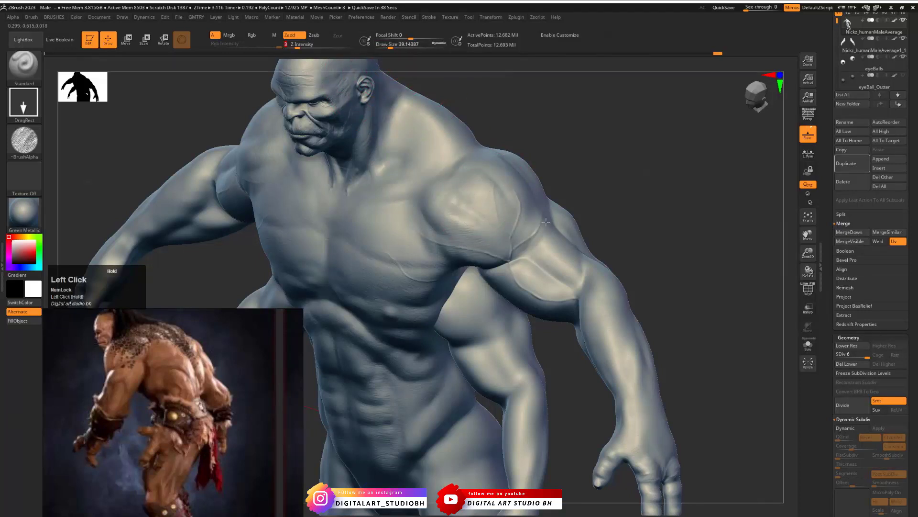
pyautogui.moveTo(481, 123); pyautogui.dragTo(407, 239)
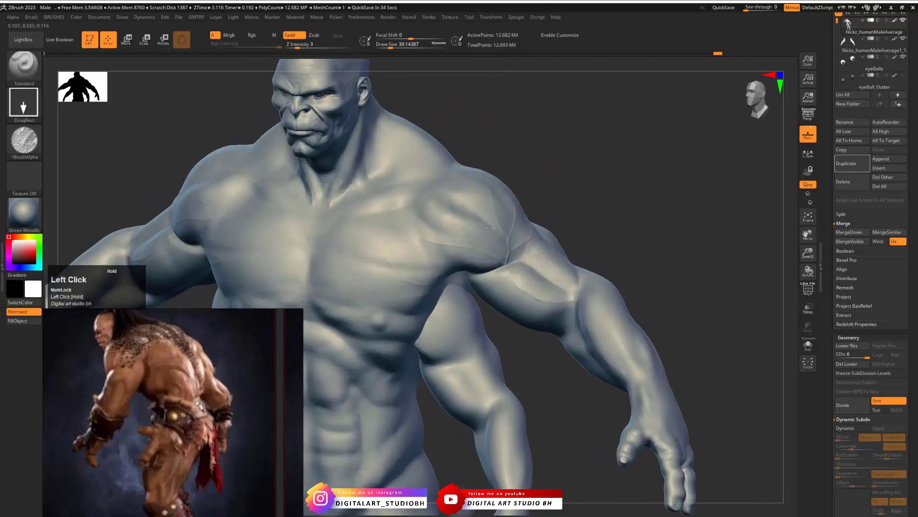
pyautogui.moveTo(470, 236); pyautogui.dragTo(566, 233)
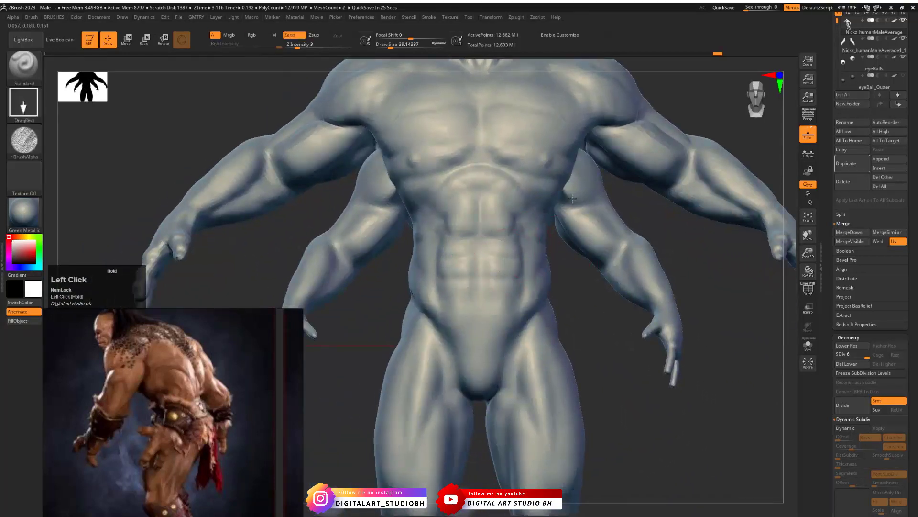
# - Extend the faint animal-skin stamps over the abdomen and the side of the torso
pyautogui.moveTo(495, 215)
pyautogui.mouseDown()
pyautogui.moveTo(502, 200)
pyautogui.moveTo(566, 157)
pyautogui.mouseUp()
pyautogui.moveTo(543, 195); pyautogui.dragTo(545, 196)
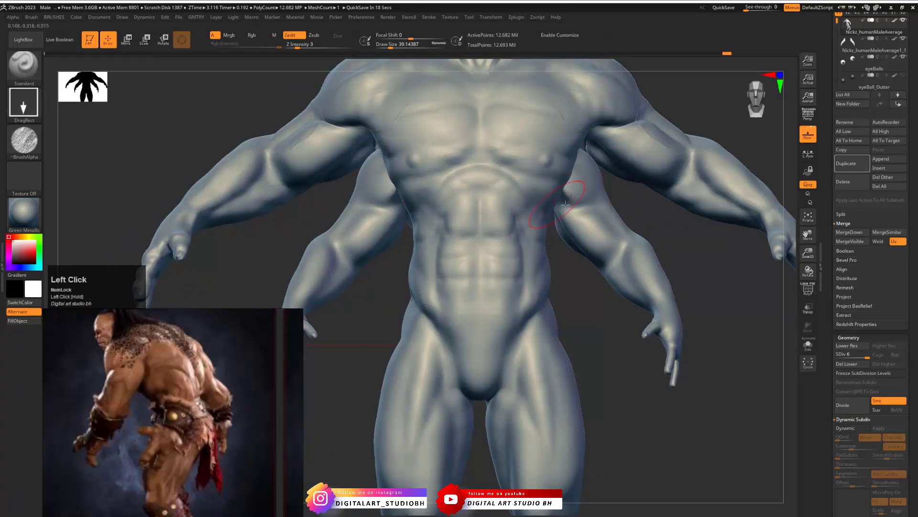
pyautogui.keyDown('alt'); pyautogui.moveTo(631, 203); pyautogui.dragTo(560, 277); pyautogui.keyUp('alt')
pyautogui.moveTo(732, 270); pyautogui.dragTo(662, 261)
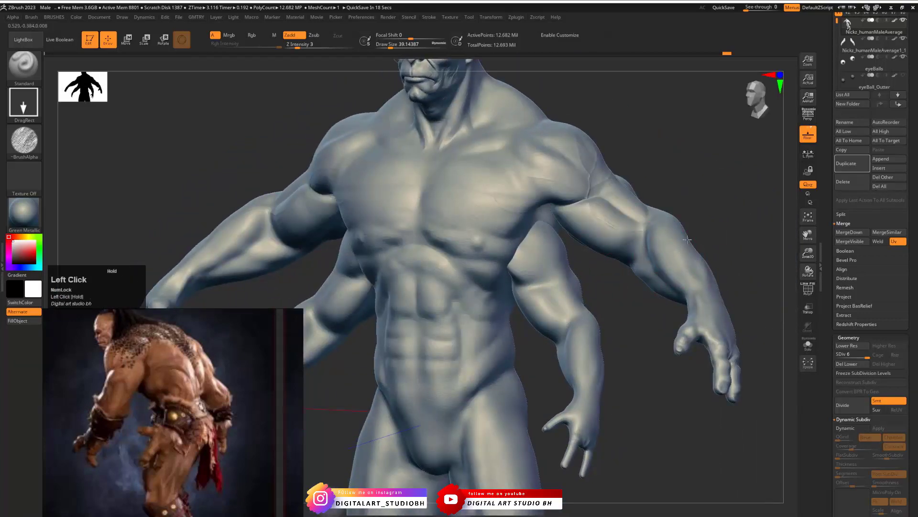
# - Stamp the faint animal-skin texture on the forearm and the side of the neck
pyautogui.keyDown('alt'); pyautogui.moveTo(690, 214); pyautogui.dragTo(734, 259); pyautogui.keyUp('alt')
pyautogui.moveTo(734, 260)
pyautogui.mouseDown()
pyautogui.moveTo(635, 222)
pyautogui.moveTo(585, 255)
pyautogui.mouseUp()
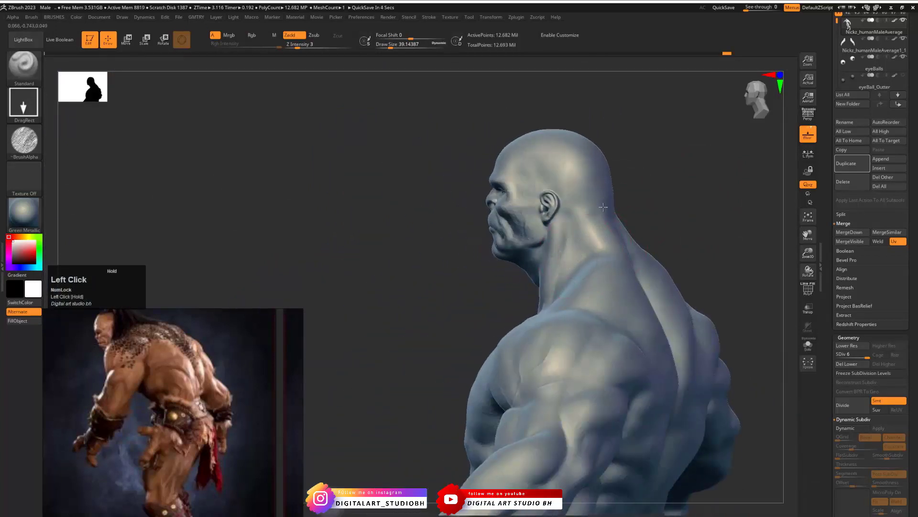
pyautogui.moveTo(603, 207)
pyautogui.mouseDown()
pyautogui.moveTo(668, 189)
pyautogui.moveTo(685, 205)
pyautogui.mouseUp()
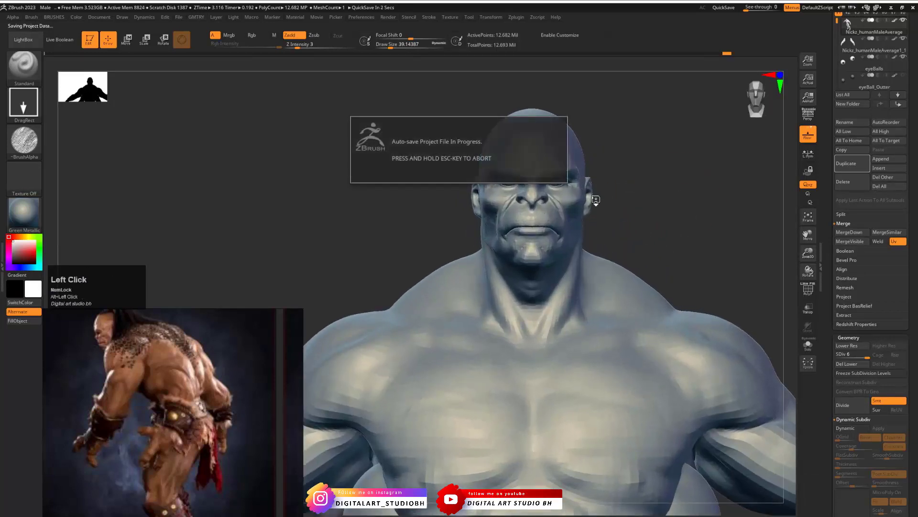
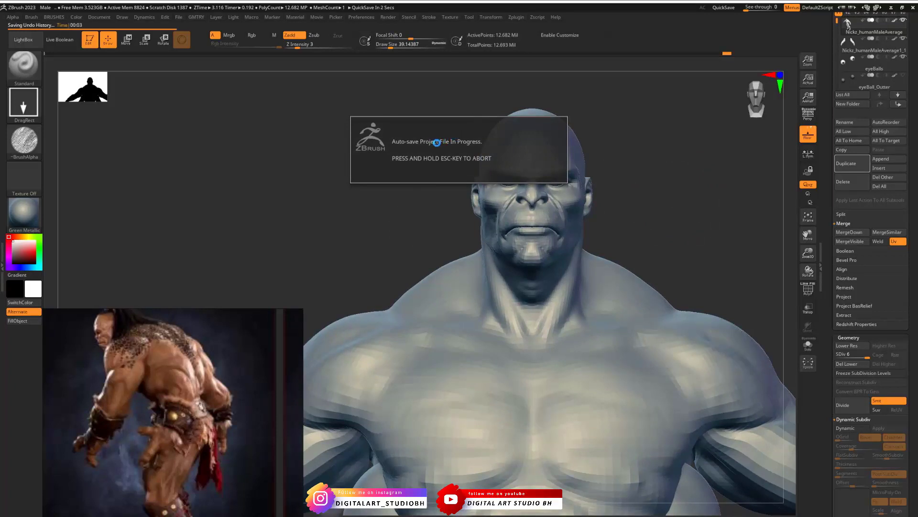
# - Load the Pores_Big02 alpha with Z Intensity 9 and test stamps on the chest, undoing them
pyautogui.click(24, 140)
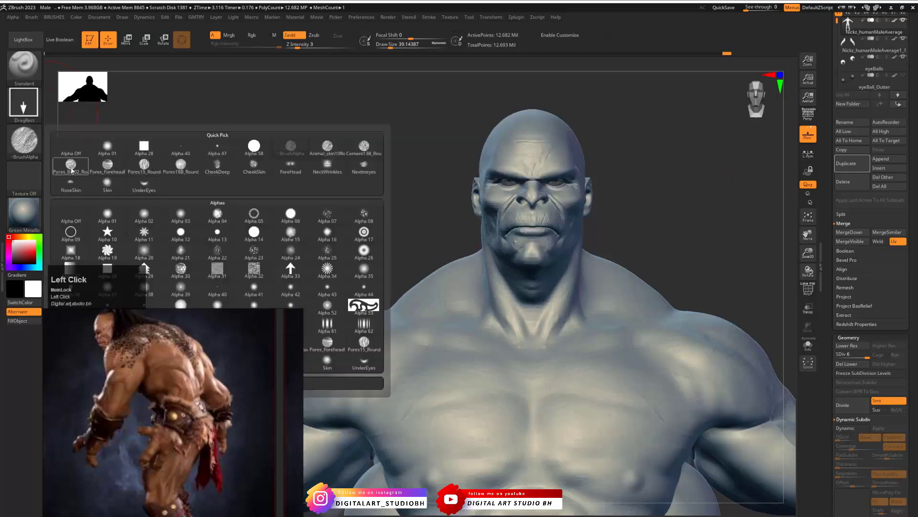
pyautogui.click(73, 164)
pyautogui.keyDown('alt'); pyautogui.moveTo(638, 220); pyautogui.dragTo(565, 129); pyautogui.keyUp('alt')
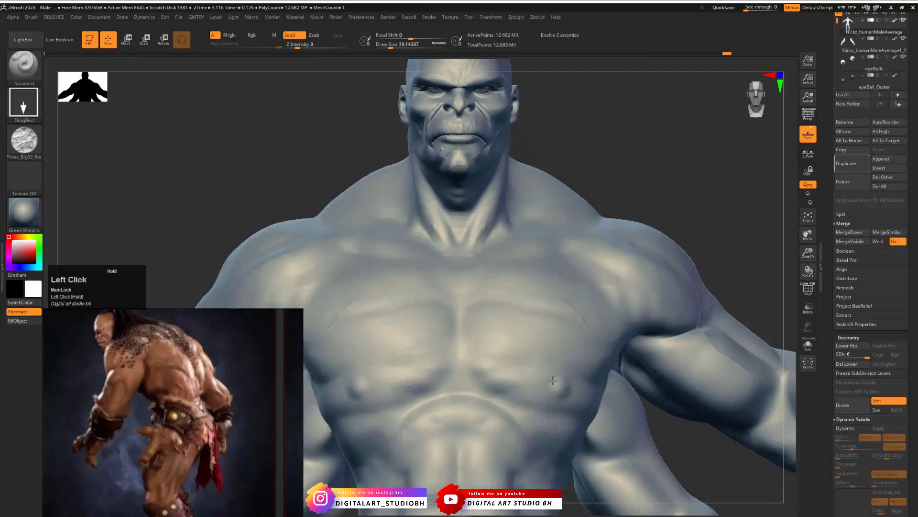
pyautogui.hotkey('ctrl', 'z')
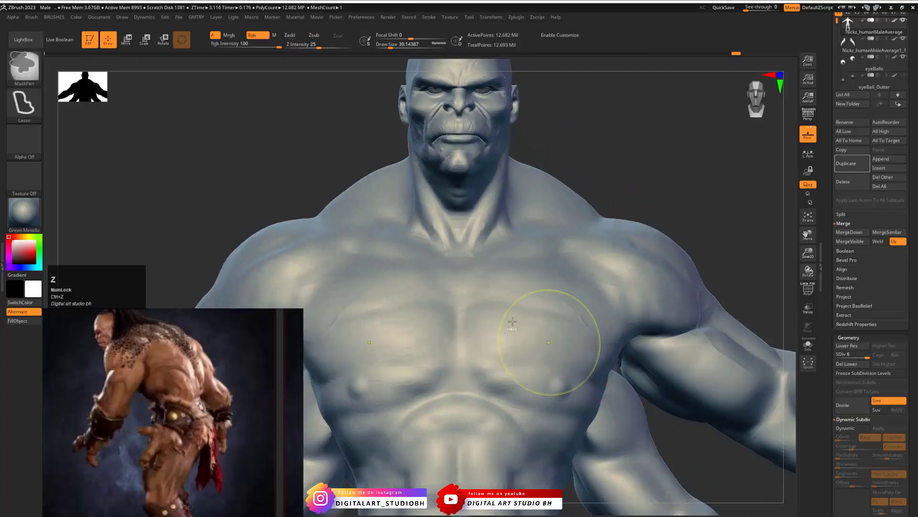
pyautogui.press('space')
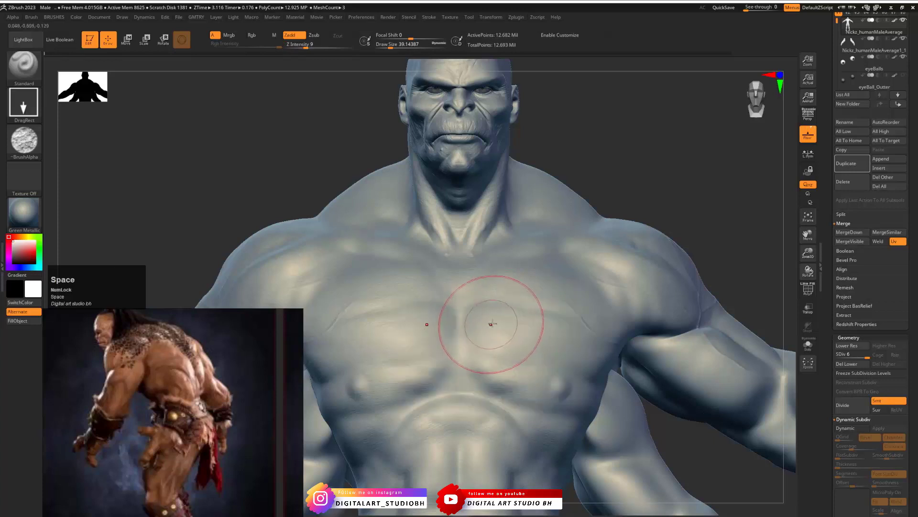
pyautogui.moveTo(491, 324); pyautogui.dragTo(549, 365)
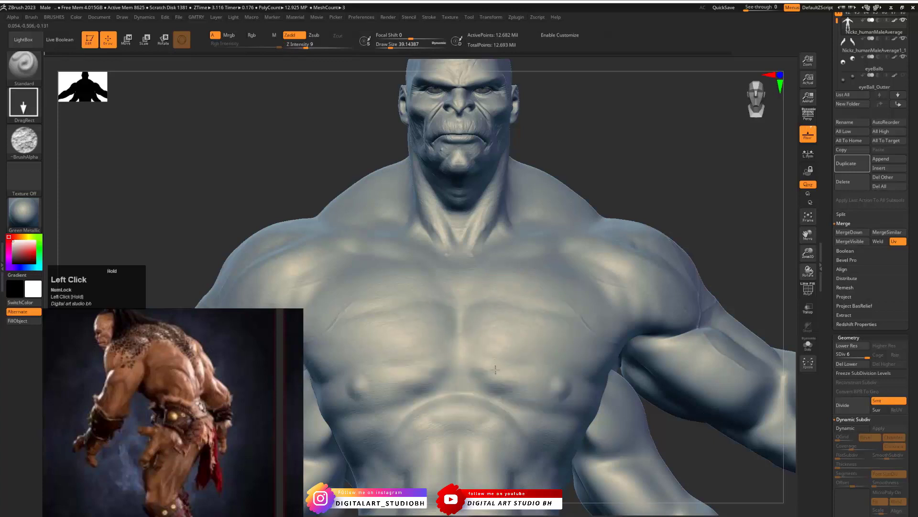
pyautogui.hotkey('ctrl', 'z')
# - Stamp the Pores_Big02 texture over the thumb, back of the hand, knuckles and fingers of the upper arm's hand
pyautogui.moveTo(730, 245)
pyautogui.keyDown('alt'); pyautogui.mouseDown()
pyautogui.moveTo(646, 217)
pyautogui.moveTo(566, 208)
pyautogui.moveTo(539, 248)
pyautogui.moveTo(730, 335)
pyautogui.moveTo(531, 154)
pyautogui.mouseUp(); pyautogui.keyUp('alt')
pyautogui.moveTo(401, 252)
pyautogui.mouseDown()
pyautogui.moveTo(411, 264)
pyautogui.moveTo(419, 244)
pyautogui.mouseUp()
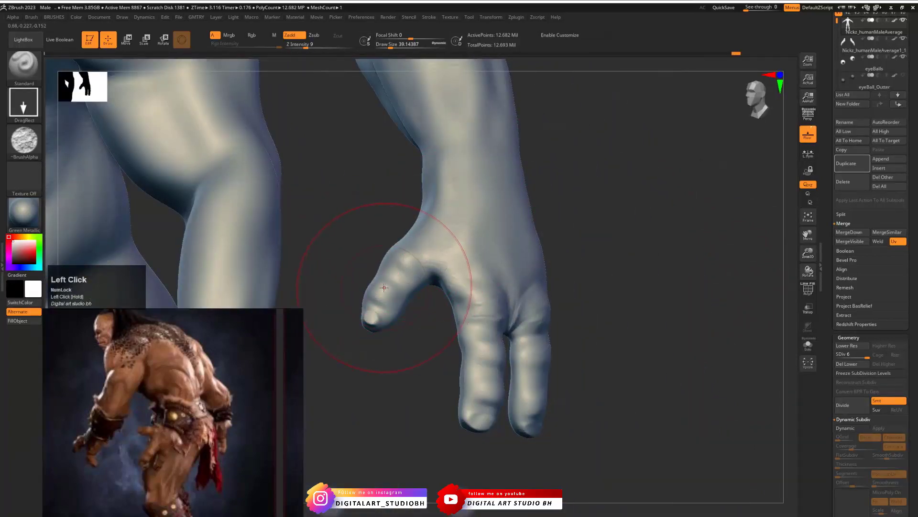
pyautogui.moveTo(393, 285); pyautogui.dragTo(394, 275)
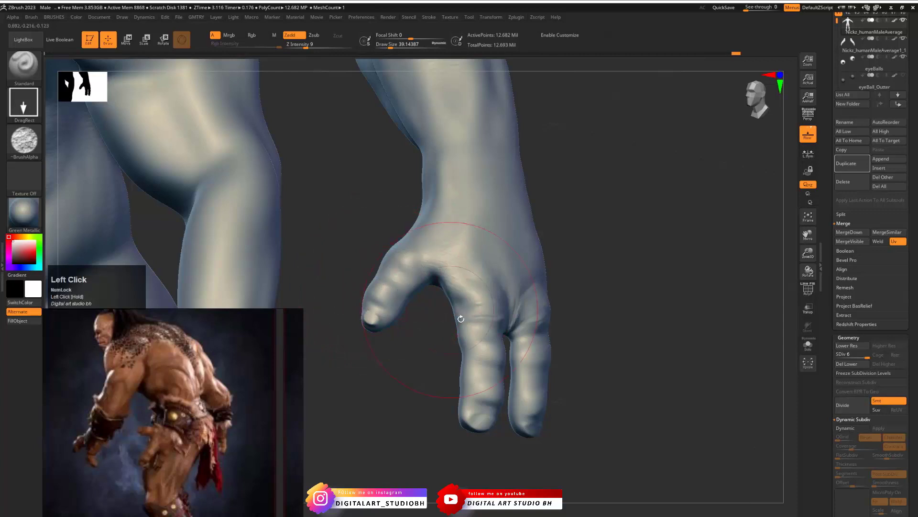
pyautogui.moveTo(617, 308); pyautogui.dragTo(488, 315)
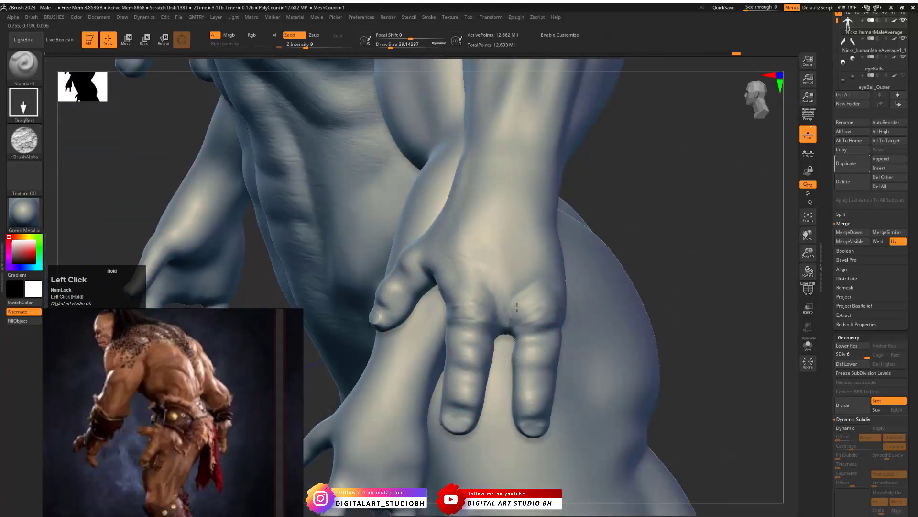
pyautogui.moveTo(474, 272); pyautogui.dragTo(476, 274)
pyautogui.moveTo(544, 287); pyautogui.dragTo(549, 277)
pyautogui.moveTo(558, 323)
pyautogui.mouseDown()
pyautogui.moveTo(560, 333)
pyautogui.moveTo(536, 339)
pyautogui.mouseUp()
pyautogui.moveTo(469, 349); pyautogui.dragTo(480, 327)
pyautogui.moveTo(463, 394); pyautogui.dragTo(472, 372)
pyautogui.moveTo(531, 397); pyautogui.dragTo(541, 375)
# - Examine the whole figure and compare its lower body with the Goro reference images
pyautogui.keyDown('alt'); pyautogui.moveTo(693, 225); pyautogui.dragTo(435, 312); pyautogui.keyUp('alt')
pyautogui.moveTo(589, 280)
pyautogui.mouseDown()
pyautogui.moveTo(613, 277)
pyautogui.moveTo(570, 265)
pyautogui.moveTo(667, 209)
pyautogui.moveTo(705, 226)
pyautogui.mouseUp()
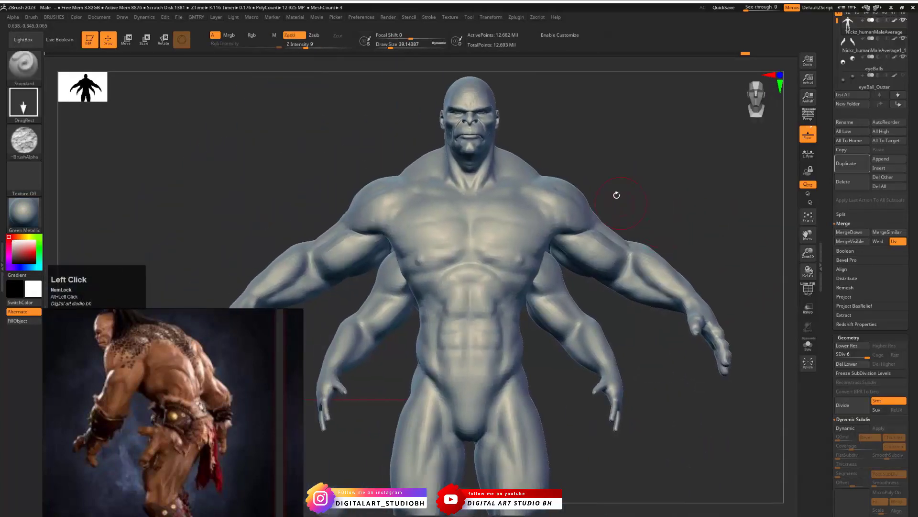
pyautogui.moveTo(660, 181); pyautogui.dragTo(627, 191)
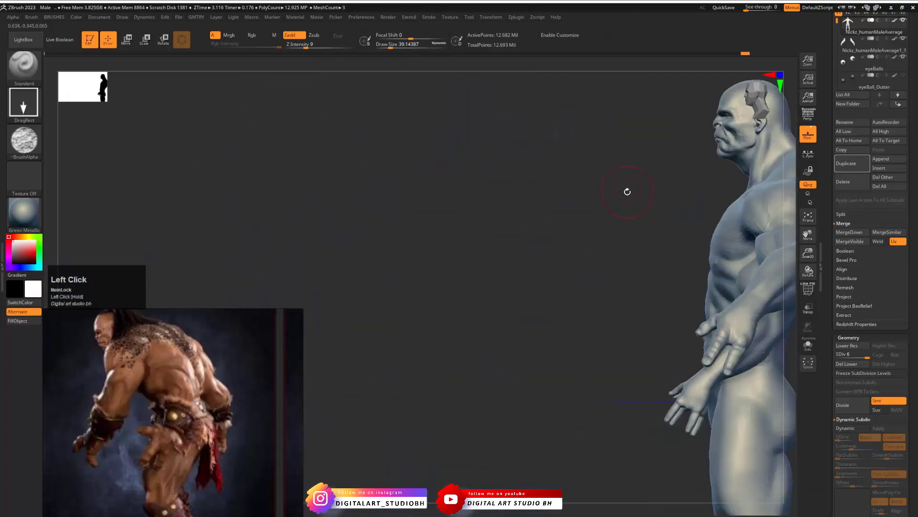
pyautogui.press('f')
pyautogui.moveTo(562, 212); pyautogui.dragTo(591, 212)
pyautogui.keyDown('alt'); pyautogui.moveTo(448, 278); pyautogui.dragTo(642, 197); pyautogui.keyUp('alt')
pyautogui.keyDown('alt'); pyautogui.moveTo(162, 433); pyautogui.dragTo(191, 426); pyautogui.keyUp('alt')
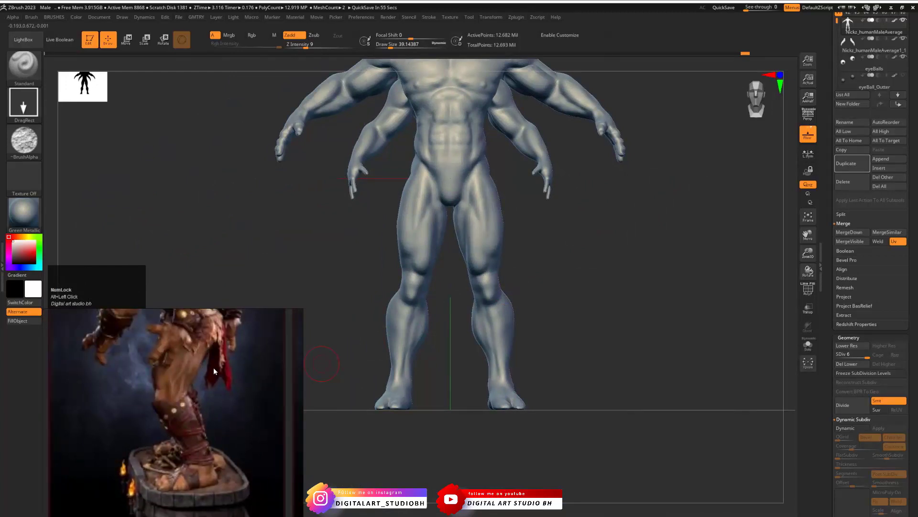
pyautogui.moveTo(226, 360)
pyautogui.mouseDown()
pyautogui.moveTo(240, 357)
pyautogui.moveTo(234, 376)
pyautogui.mouseUp()
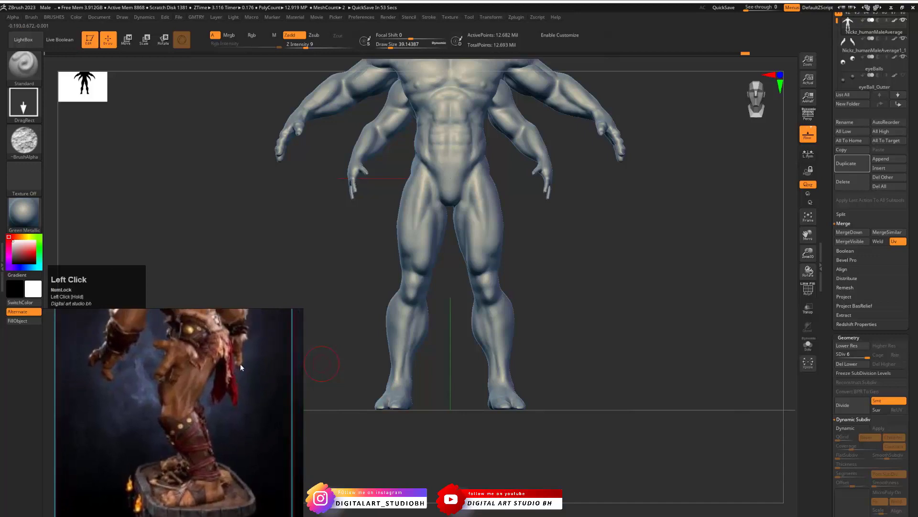
pyautogui.scroll(-8, 184, 358)
pyautogui.moveTo(181, 368); pyautogui.dragTo(205, 397, button='middle')
pyautogui.scroll(3, 278, 387)
pyautogui.scroll(3, 235, 413)
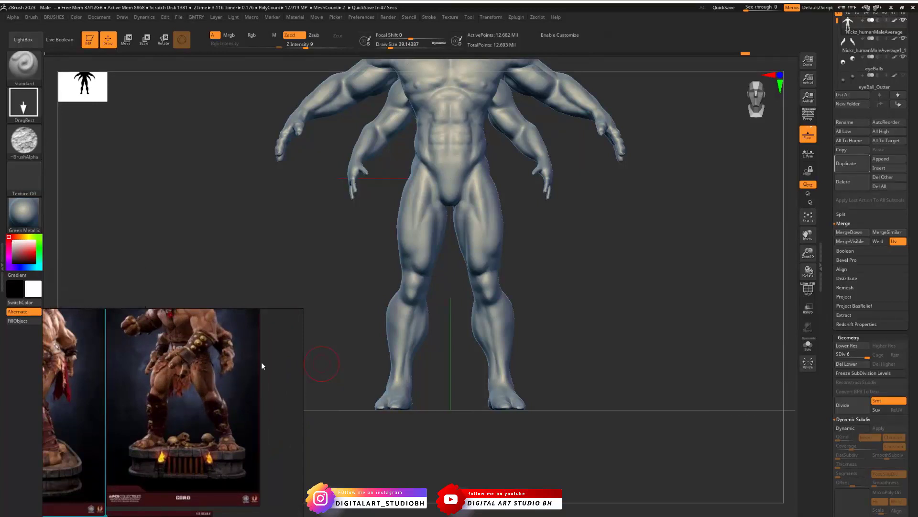
pyautogui.moveTo(449, 226)
pyautogui.mouseDown()
pyautogui.moveTo(530, 292)
pyautogui.moveTo(553, 270)
pyautogui.mouseUp()
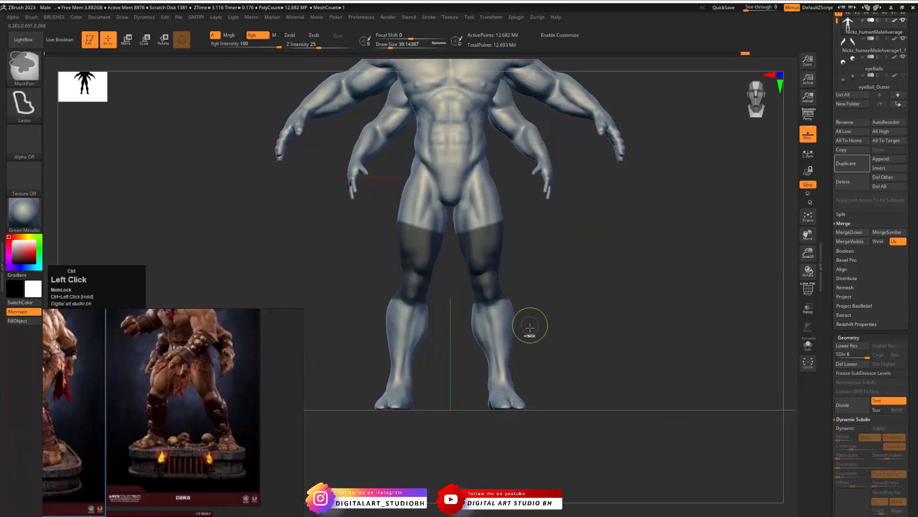
pyautogui.moveTo(530, 393); pyautogui.dragTo(570, 365)
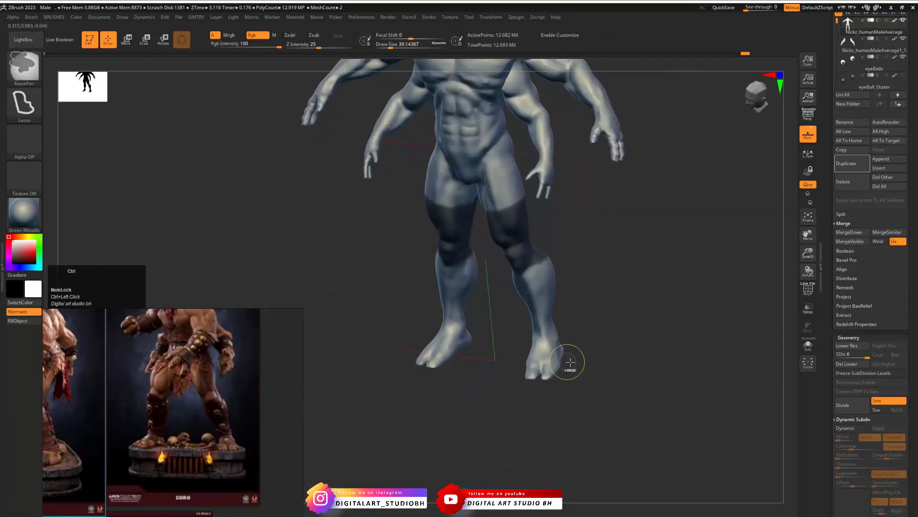
pyautogui.keyDown('ctrl'); pyautogui.moveTo(493, 363); pyautogui.dragTo(602, 390); pyautogui.keyUp('ctrl')
# - Load the Skin alpha, set Draw Size to about 74 and stamp skin texture on the front of the thighs
pyautogui.moveTo(620, 293); pyautogui.dragTo(560, 296)
pyautogui.keyDown('shift'); pyautogui.moveTo(603, 256); pyautogui.dragTo(529, 229); pyautogui.keyUp('shift')
pyautogui.click(32, 141)
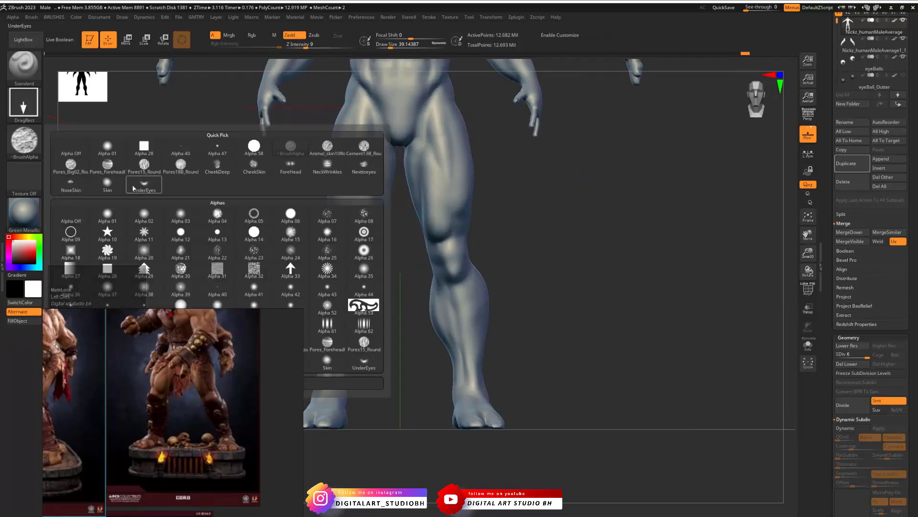
pyautogui.click(107, 183)
pyautogui.moveTo(540, 213)
pyautogui.keyDown('alt'); pyautogui.mouseDown()
pyautogui.moveTo(541, 197)
pyautogui.moveTo(662, 207)
pyautogui.moveTo(555, 161)
pyautogui.mouseUp(); pyautogui.keyUp('alt')
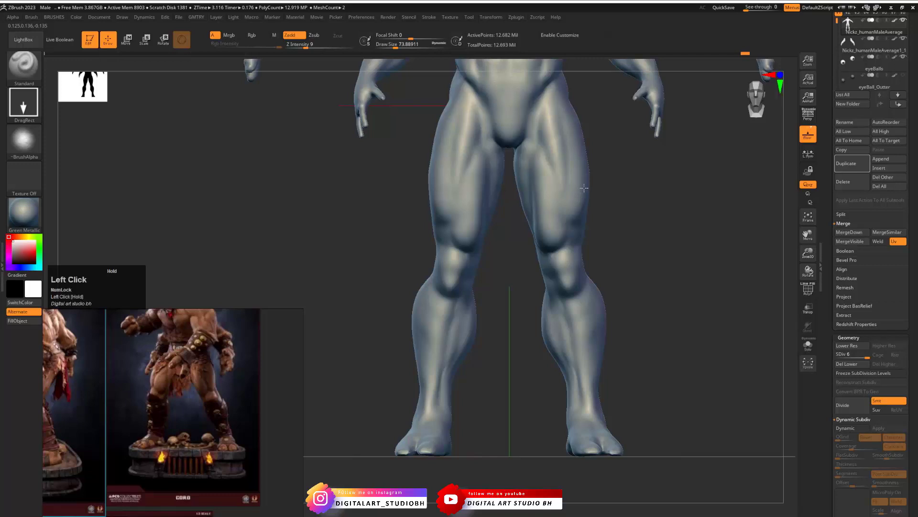
pyautogui.moveTo(552, 105); pyautogui.dragTo(599, 144)
# - Stamp the Skin alpha over the back and outer side of the thighs
pyautogui.moveTo(615, 260); pyautogui.dragTo(590, 205)
pyautogui.moveTo(588, 263); pyautogui.dragTo(583, 184)
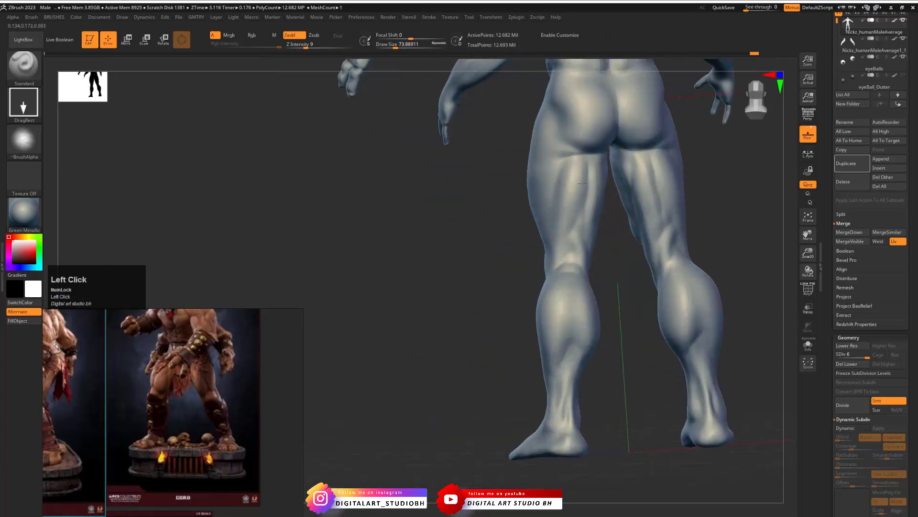
pyautogui.moveTo(588, 224); pyautogui.dragTo(590, 165)
pyautogui.moveTo(553, 189); pyautogui.dragTo(542, 216)
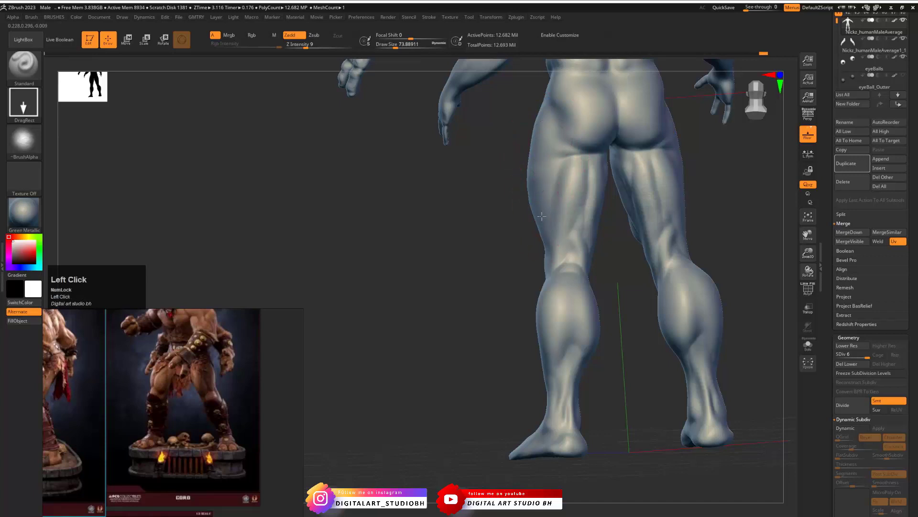
# - Extend the Skin alpha stamps down over the shins and calves
pyautogui.moveTo(516, 287)
pyautogui.mouseDown()
pyautogui.moveTo(463, 309)
pyautogui.moveTo(481, 315)
pyautogui.moveTo(557, 293)
pyautogui.mouseUp()
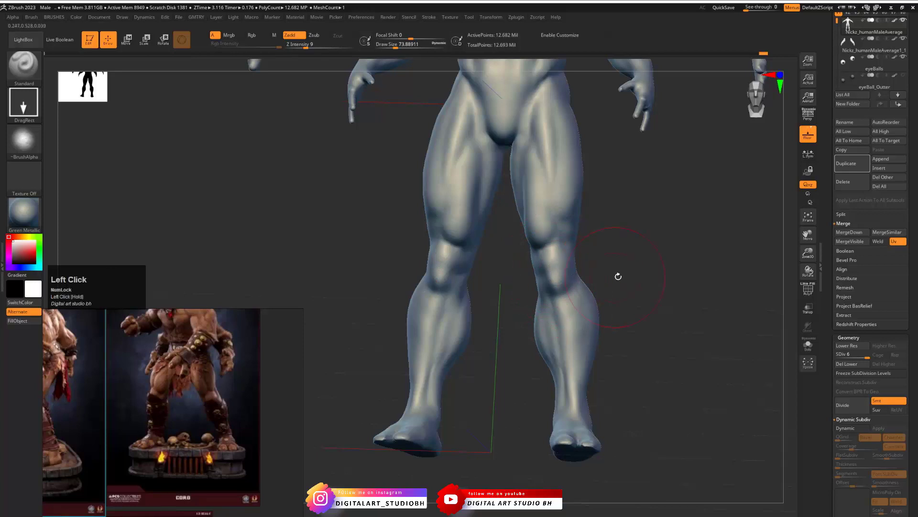
pyautogui.moveTo(618, 277); pyautogui.dragTo(632, 275)
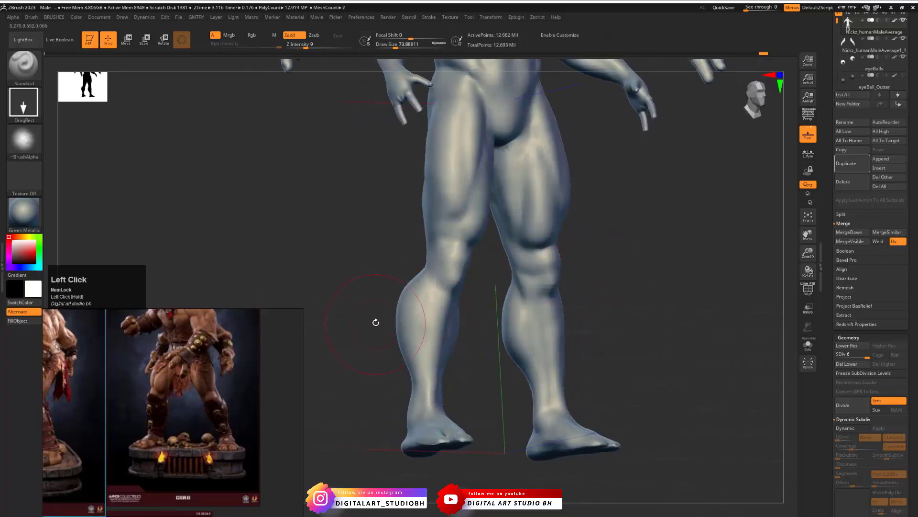
pyautogui.click(437, 321)
pyautogui.moveTo(407, 343); pyautogui.dragTo(600, 331)
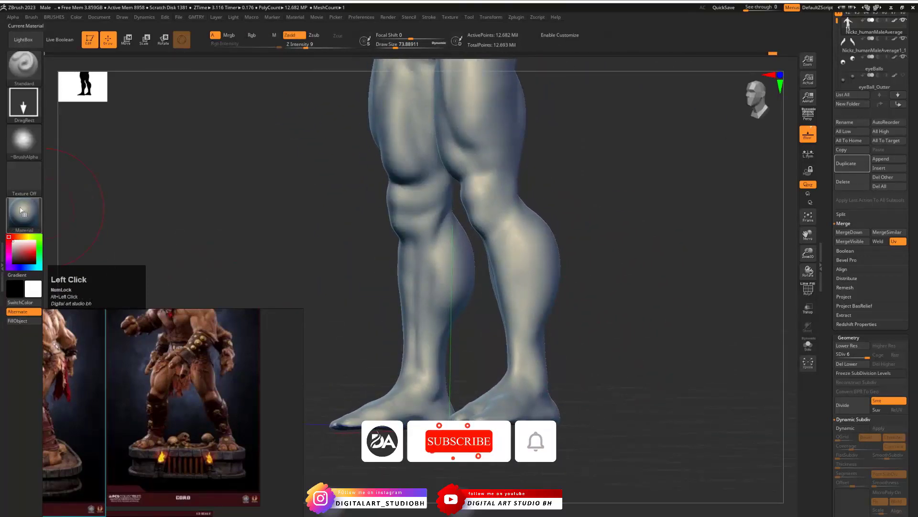
# - Load the Pores18B_Round alpha and stamp pore texture over the thighs and lower legs
pyautogui.click(23, 140)
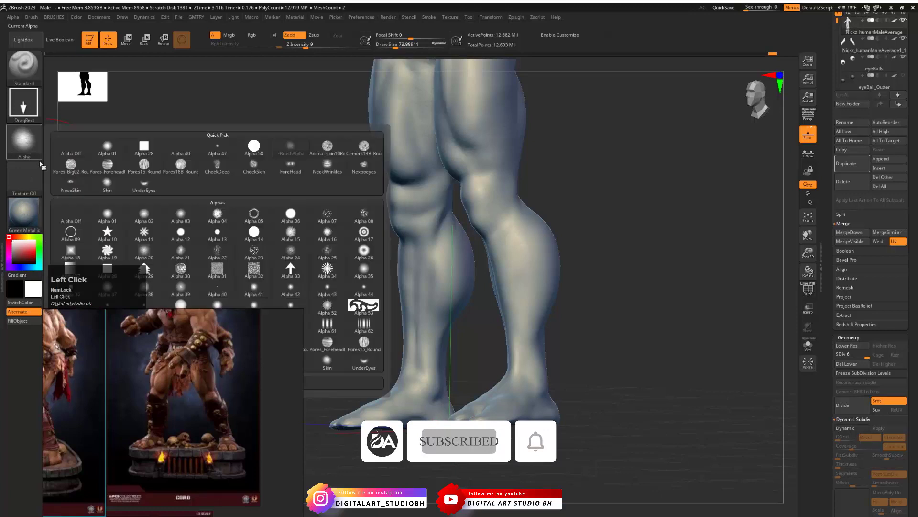
pyautogui.click(185, 167)
pyautogui.keyDown('alt'); pyautogui.moveTo(569, 158); pyautogui.dragTo(589, 246); pyautogui.keyUp('alt')
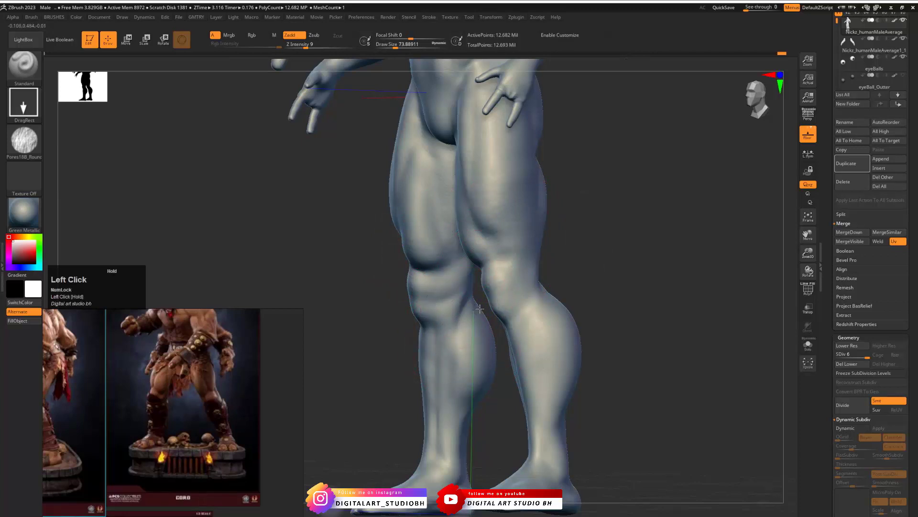
pyautogui.moveTo(576, 261)
pyautogui.keyDown('alt'); pyautogui.mouseDown()
pyautogui.moveTo(543, 211)
pyautogui.moveTo(574, 220)
pyautogui.moveTo(557, 229)
pyautogui.moveTo(591, 292)
pyautogui.moveTo(502, 274)
pyautogui.moveTo(584, 281)
pyautogui.moveTo(595, 262)
pyautogui.moveTo(619, 332)
pyautogui.moveTo(721, 186)
pyautogui.mouseUp(); pyautogui.keyUp('alt')
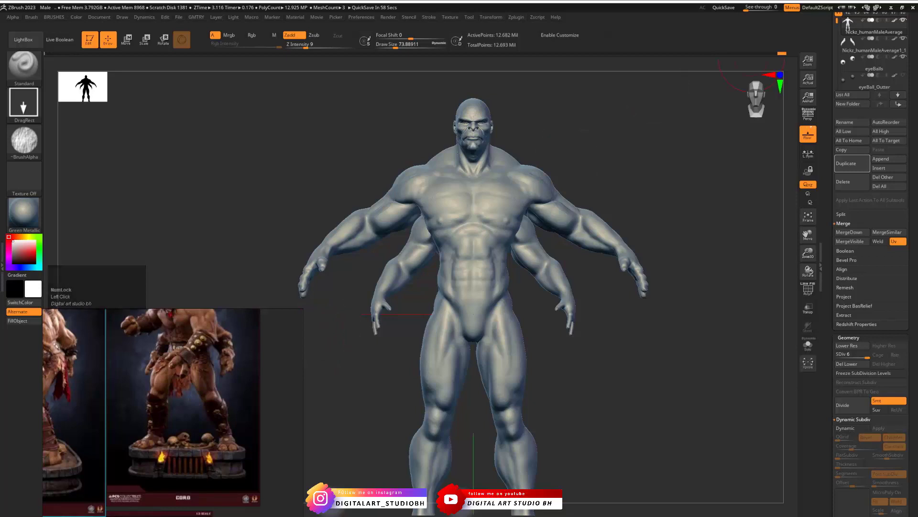
# - Duplicate the body subtool with the original hidden and drop the copy to subdivision level 1
pyautogui.click(553, 334)
pyautogui.keyDown('alt'); pyautogui.moveTo(550, 335); pyautogui.dragTo(567, 382); pyautogui.keyUp('alt')
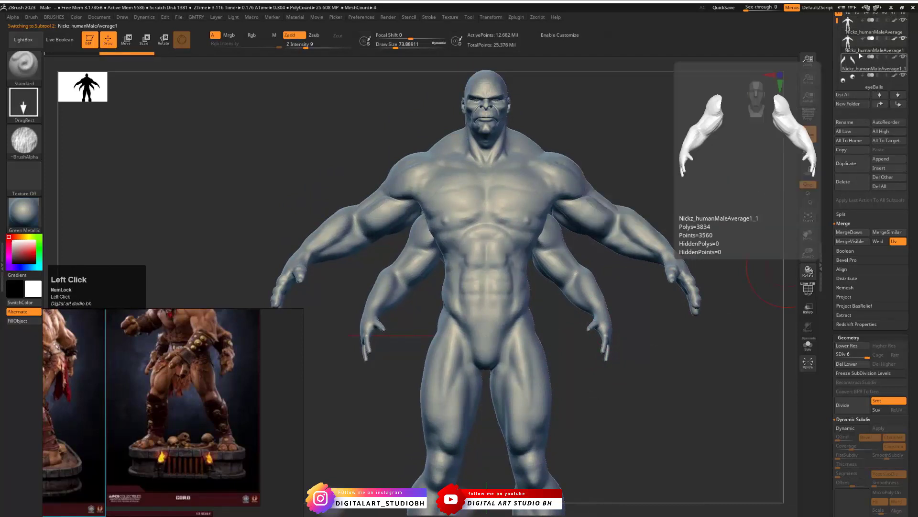
pyautogui.click(902, 22)
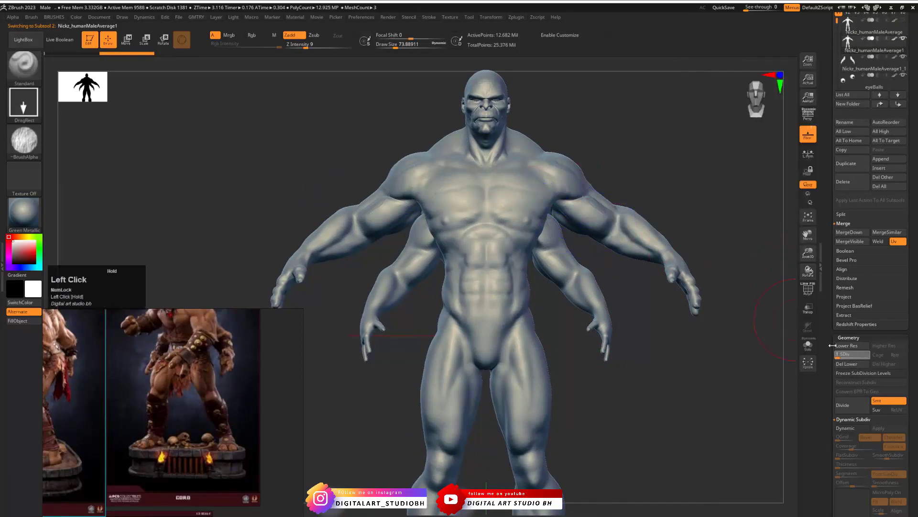
pyautogui.moveTo(833, 345); pyautogui.dragTo(831, 344)
# - Display the polygroups with PolyFrame on the body copy and hide the shoulder polygroups
pyautogui.keyDown('alt'); pyautogui.moveTo(627, 164); pyautogui.dragTo(686, 220); pyautogui.keyUp('alt')
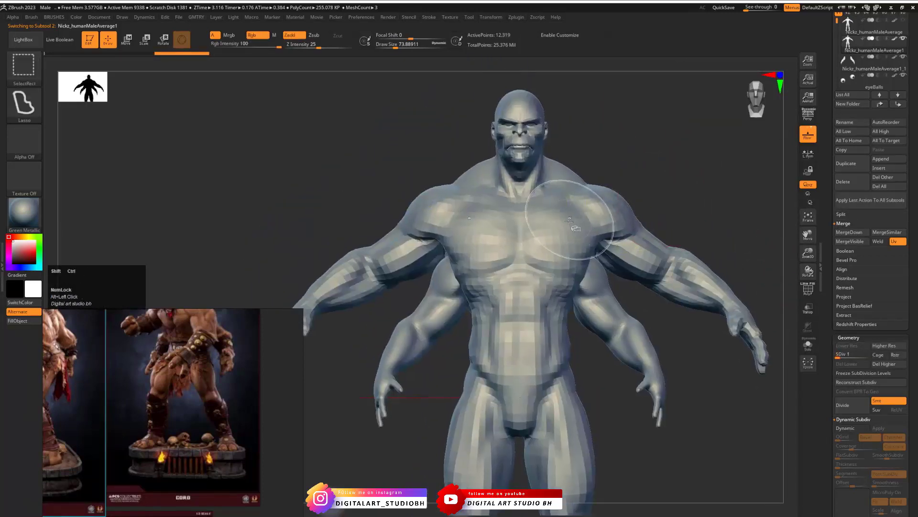
pyautogui.keyDown('ctrl'); pyautogui.keyDown('shift'); pyautogui.click(620, 221); pyautogui.keyUp('shift'); pyautogui.keyUp('ctrl')
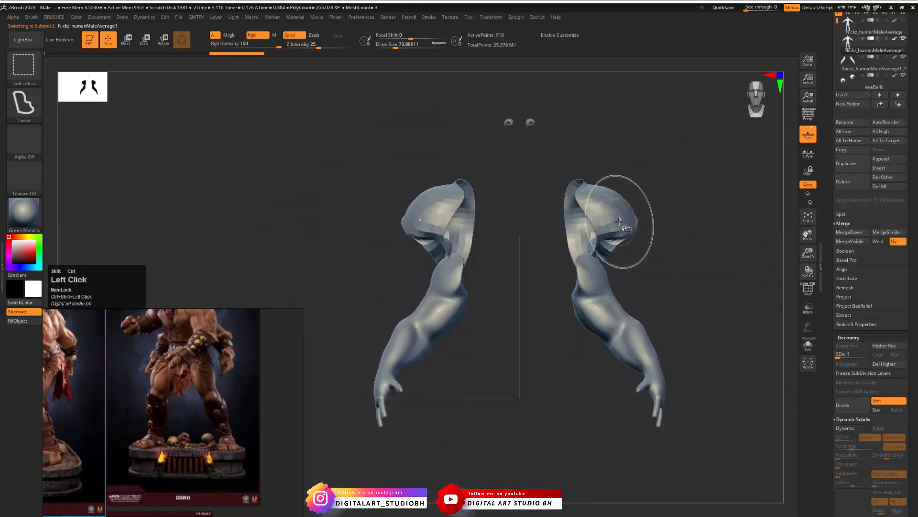
pyautogui.hotkey('shift', 'f')
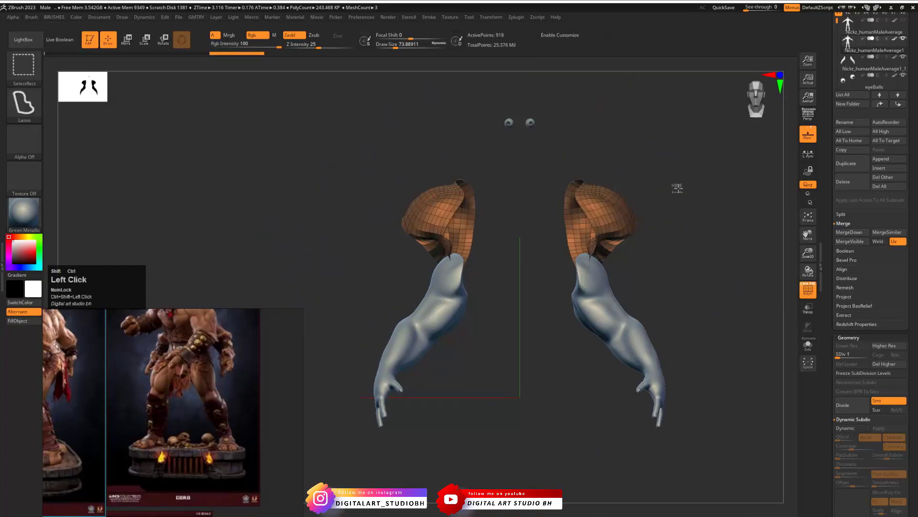
pyautogui.keyDown('ctrl'); pyautogui.keyDown('shift'); pyautogui.click(678, 188); pyautogui.keyUp('shift'); pyautogui.keyUp('ctrl')
pyautogui.hotkey('ctrl', 'z')
pyautogui.keyDown('ctrl'); pyautogui.keyDown('shift'); pyautogui.click(624, 218); pyautogui.keyUp('shift'); pyautogui.keyUp('ctrl')
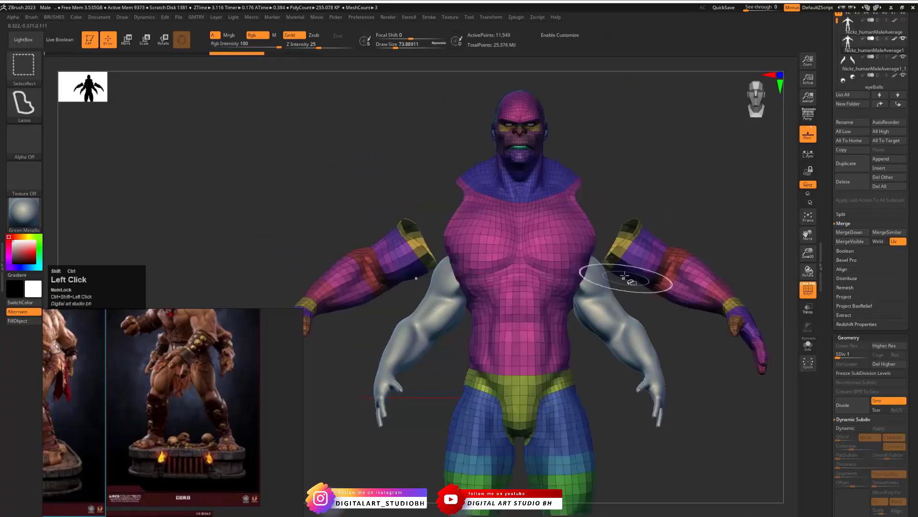
# - Hide the remaining upper-arm, forearm and hand polygroups and invert the visibility to isolate the upper pair of arms
pyautogui.keyDown('ctrl'); pyautogui.keyDown('shift'); pyautogui.click(621, 248); pyautogui.keyUp('shift'); pyautogui.keyUp('ctrl')
pyautogui.keyDown('ctrl'); pyautogui.keyDown('shift'); pyautogui.click(635, 260); pyautogui.keyUp('shift'); pyautogui.keyUp('ctrl')
pyautogui.keyDown('ctrl'); pyautogui.keyDown('shift'); pyautogui.click(633, 263); pyautogui.keyUp('shift'); pyautogui.keyUp('ctrl')
pyautogui.keyDown('ctrl'); pyautogui.keyDown('shift'); pyautogui.click(641, 263); pyautogui.keyUp('shift'); pyautogui.keyUp('ctrl')
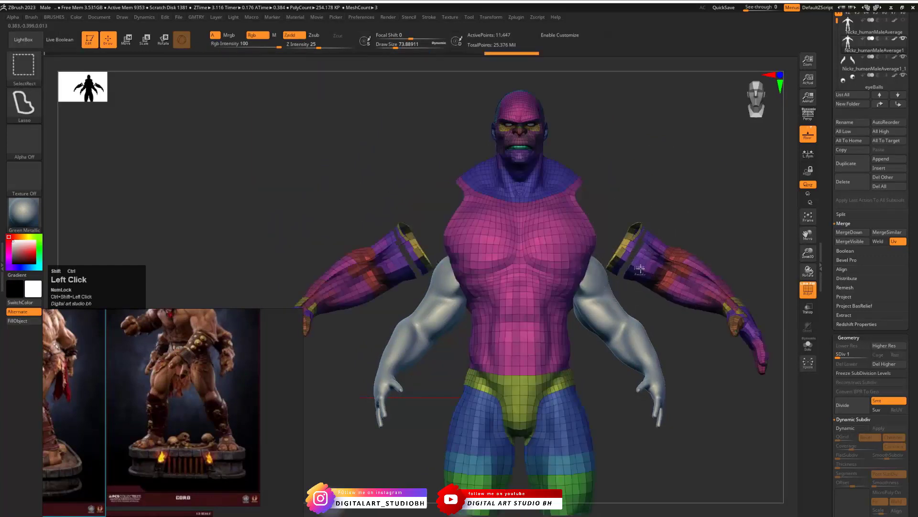
pyautogui.keyDown('ctrl'); pyautogui.keyDown('shift'); pyautogui.click(698, 301); pyautogui.keyUp('shift'); pyautogui.keyUp('ctrl')
pyautogui.keyDown('ctrl'); pyautogui.keyDown('alt'); pyautogui.keyDown('shift'); pyautogui.moveTo(760, 257); pyautogui.dragTo(725, 392); pyautogui.keyUp('shift'); pyautogui.keyUp('alt'); pyautogui.keyUp('ctrl')
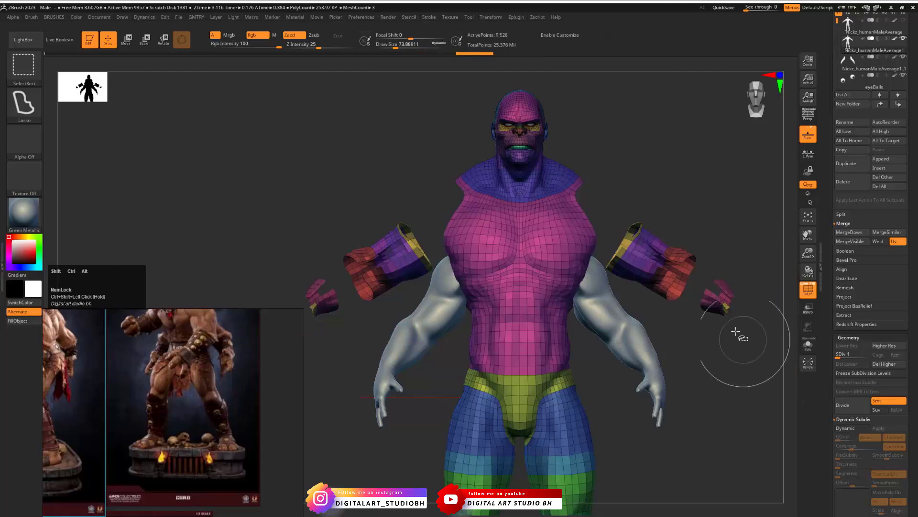
pyautogui.moveTo(728, 188)
pyautogui.keyDown('ctrl'); pyautogui.keyDown('alt'); pyautogui.keyDown('shift'); pyautogui.mouseDown()
pyautogui.moveTo(606, 196)
pyautogui.moveTo(622, 293)
pyautogui.moveTo(751, 307)
pyautogui.mouseUp(); pyautogui.keyUp('shift'); pyautogui.keyUp('alt'); pyautogui.keyUp('ctrl')
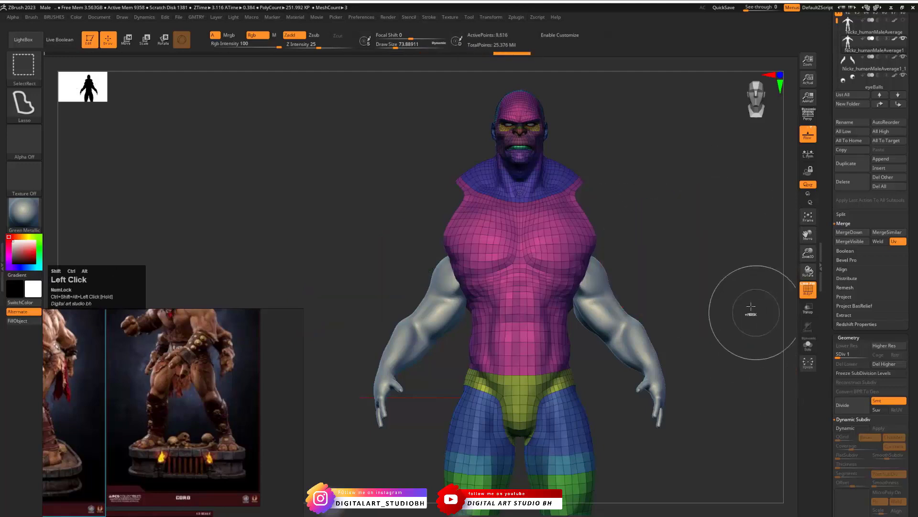
pyautogui.keyDown('ctrl'); pyautogui.keyDown('shift'); pyautogui.moveTo(684, 204); pyautogui.dragTo(722, 333); pyautogui.keyUp('shift'); pyautogui.keyUp('ctrl')
pyautogui.hotkey('ctrl', 'shift', 's')
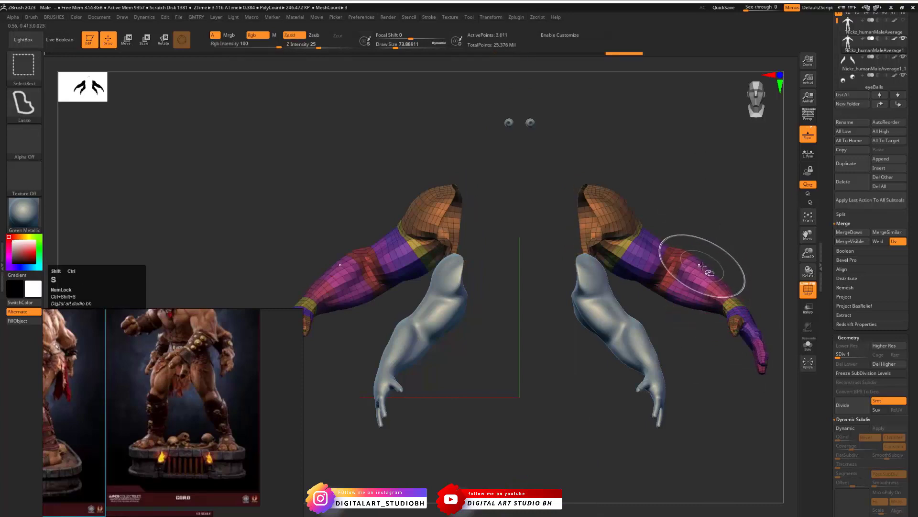
# - Grow the visible region of the isolated upper arms on the body copy by one ring of polygons
pyautogui.moveTo(697, 226)
pyautogui.mouseDown()
pyautogui.moveTo(699, 213)
pyautogui.moveTo(711, 223)
pyautogui.moveTo(693, 188)
pyautogui.mouseUp()
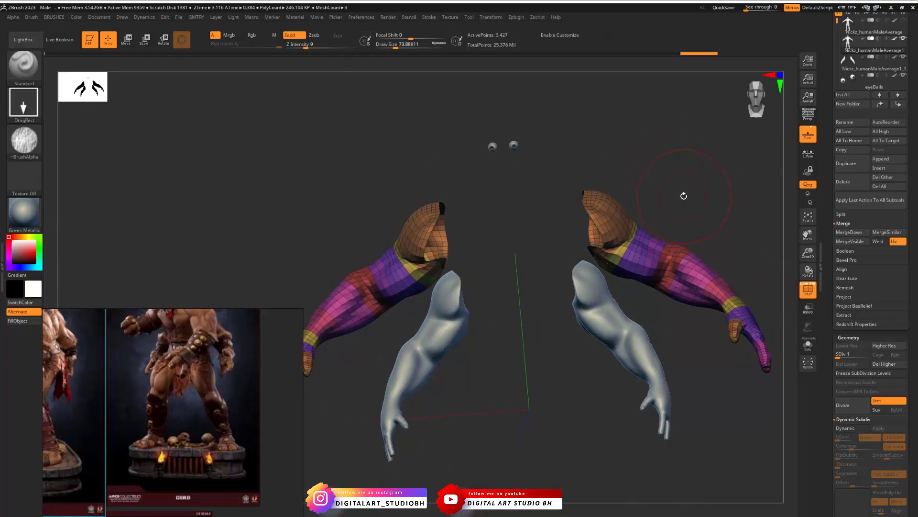
pyautogui.moveTo(684, 178)
pyautogui.mouseDown()
pyautogui.moveTo(679, 151)
pyautogui.moveTo(667, 180)
pyautogui.moveTo(676, 196)
pyautogui.moveTo(727, 218)
pyautogui.mouseUp()
pyautogui.hotkey('ctrl', 'shift', 'x')
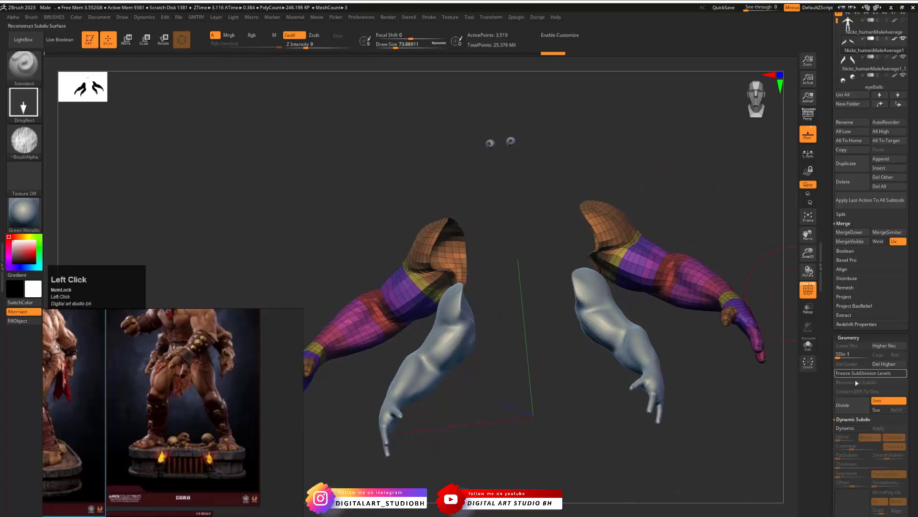
# - Delete the hidden geometry from the body copy, keeping only the isolated pair of arms
pyautogui.click(882, 377)
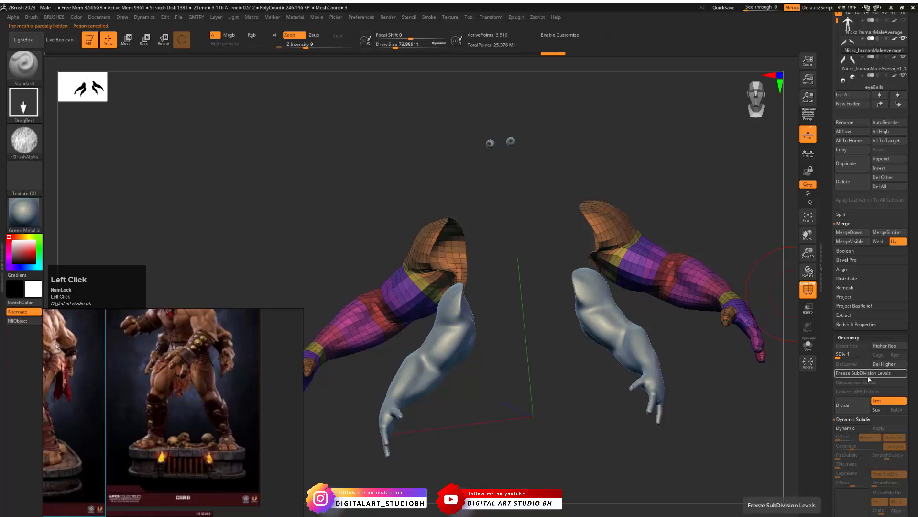
pyautogui.moveTo(633, 176); pyautogui.dragTo(630, 199)
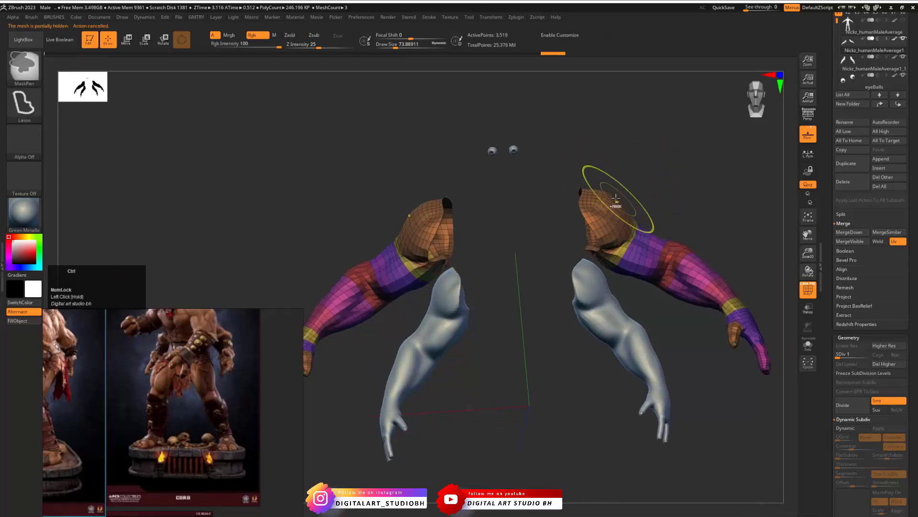
pyautogui.hotkey('ctrl', 'v')
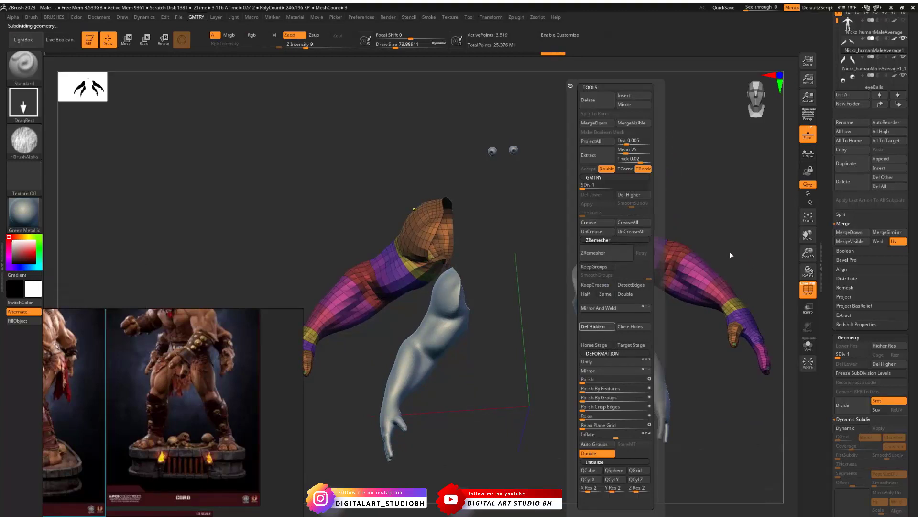
pyautogui.click(709, 221)
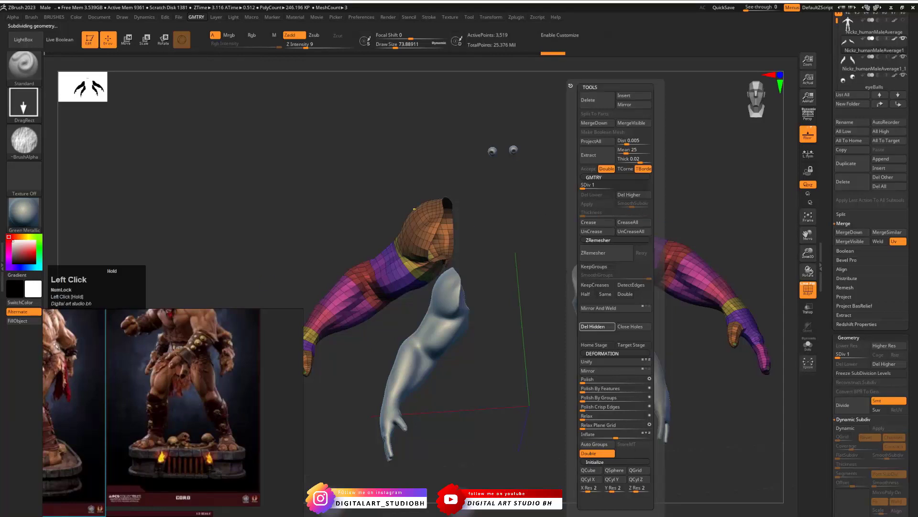
pyautogui.moveTo(525, 249); pyautogui.dragTo(538, 254)
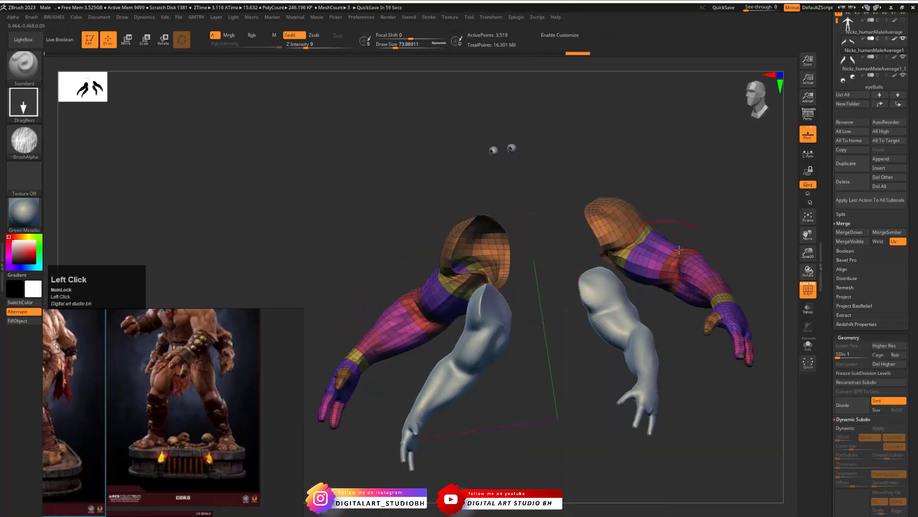
# - Freeze the subdivision levels of the arm mesh and close the open holes at its shoulder ends
pyautogui.keyDown('shift'); pyautogui.moveTo(689, 221); pyautogui.dragTo(699, 232); pyautogui.keyUp('shift')
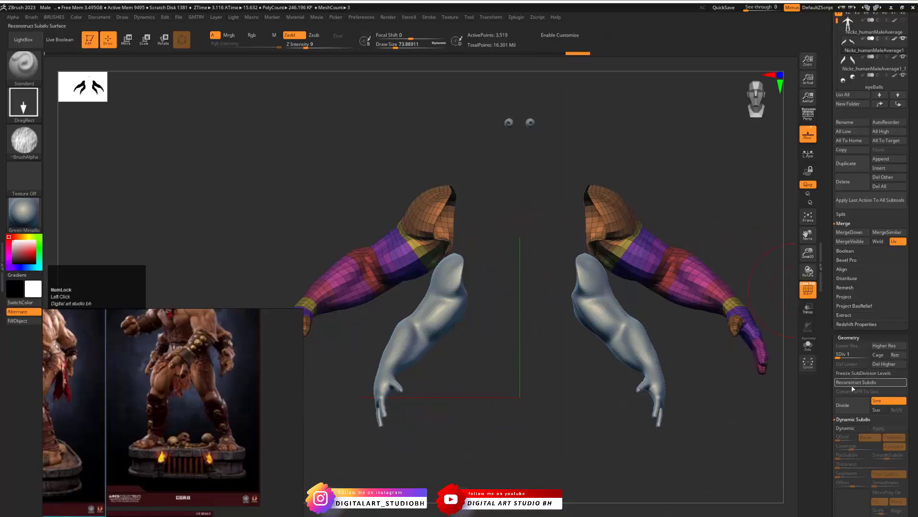
pyautogui.click(858, 373)
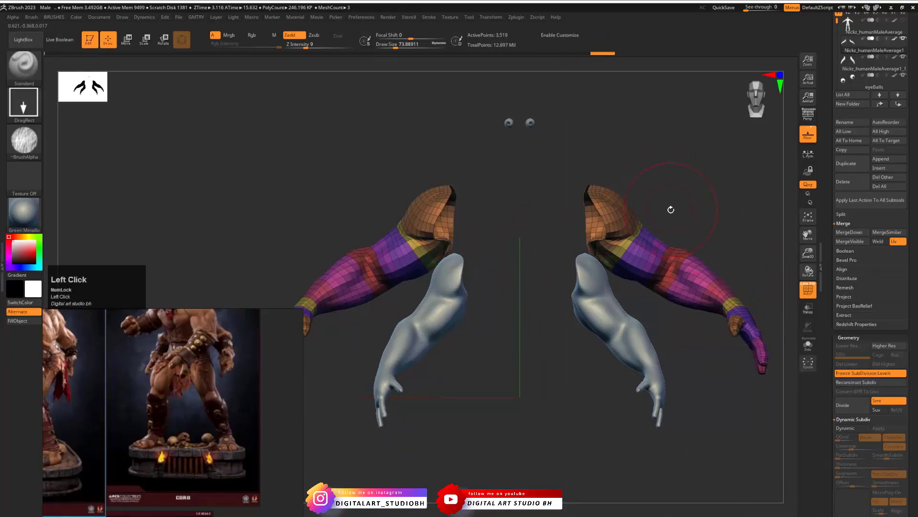
pyautogui.hotkey('ctrl', 'shift', 'g')
pyautogui.click(678, 326)
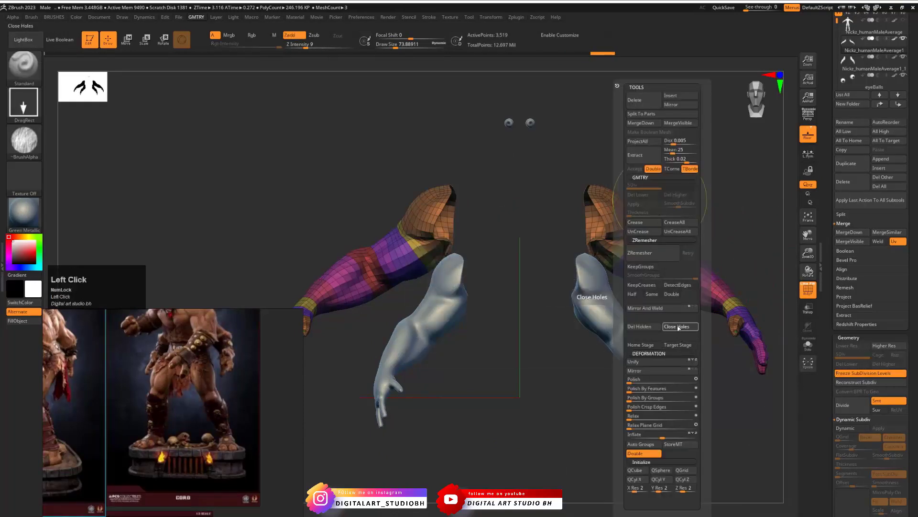
# - Solo the arm mesh and smooth the closed shoulder caps and their rims with a draw size of about 27, then exit solo
pyautogui.keyDown('alt'); pyautogui.moveTo(641, 185); pyautogui.dragTo(701, 233); pyautogui.keyUp('alt')
pyautogui.click(807, 342)
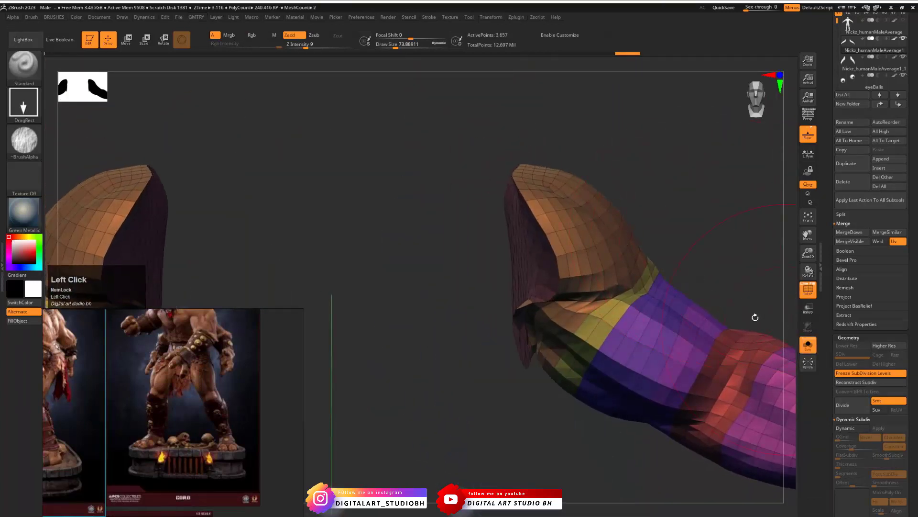
pyautogui.moveTo(658, 199)
pyautogui.mouseDown()
pyautogui.moveTo(528, 296)
pyautogui.moveTo(545, 294)
pyautogui.moveTo(525, 311)
pyautogui.mouseUp()
pyautogui.press('s')
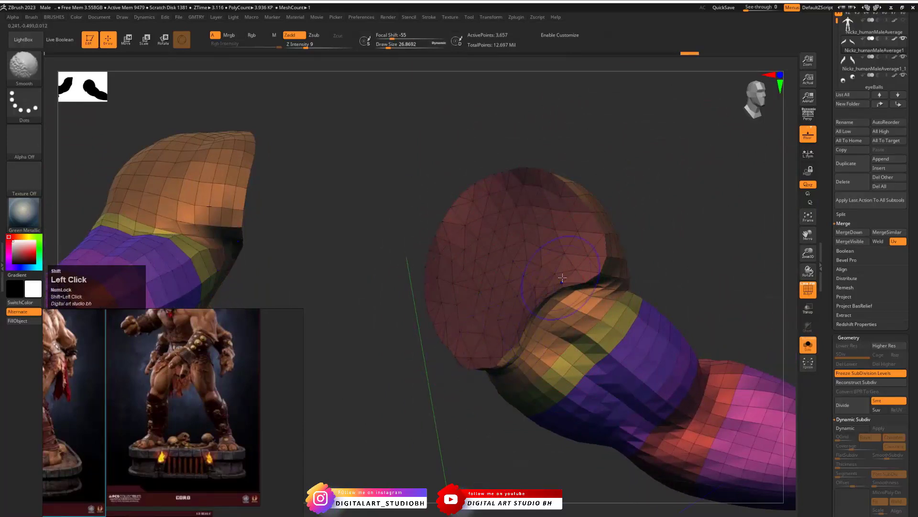
pyautogui.moveTo(562, 277)
pyautogui.keyDown('shift'); pyautogui.mouseDown()
pyautogui.moveTo(581, 268)
pyautogui.moveTo(590, 225)
pyautogui.moveTo(536, 183)
pyautogui.mouseUp(); pyautogui.keyUp('shift')
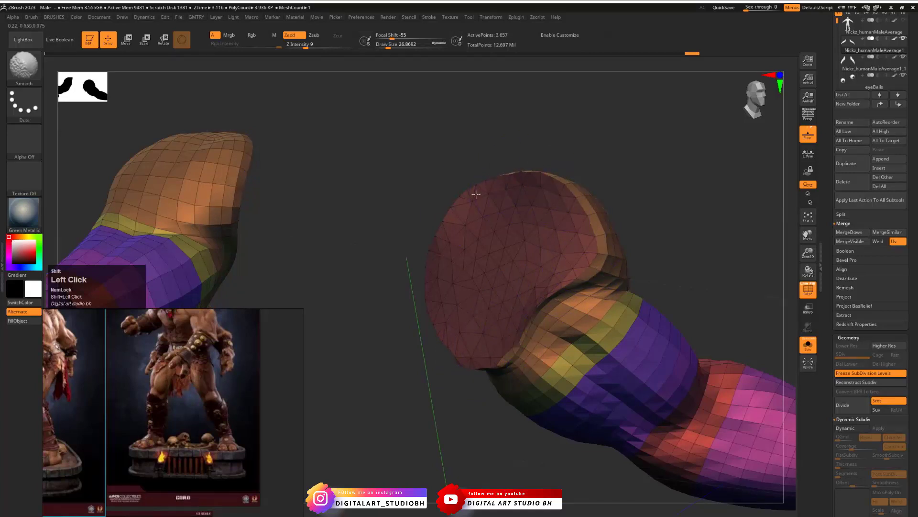
pyautogui.moveTo(475, 194); pyautogui.dragTo(515, 226)
pyautogui.moveTo(585, 334)
pyautogui.mouseDown()
pyautogui.moveTo(519, 320)
pyautogui.moveTo(544, 343)
pyautogui.mouseUp()
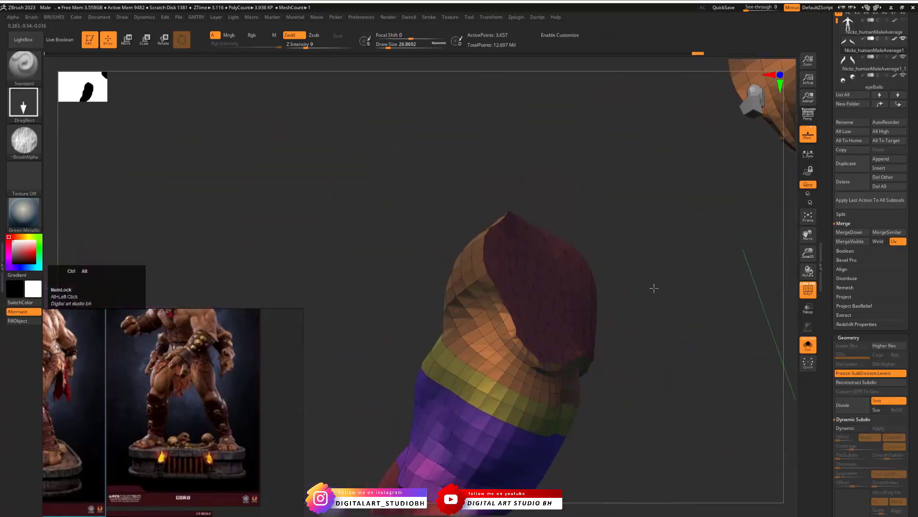
pyautogui.keyDown('alt'); pyautogui.moveTo(653, 287); pyautogui.dragTo(573, 266); pyautogui.keyUp('alt')
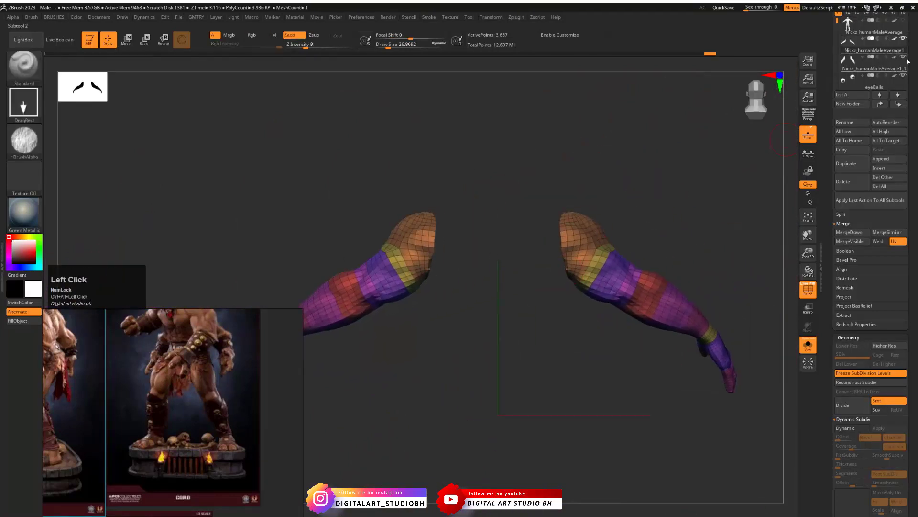
pyautogui.click(808, 344)
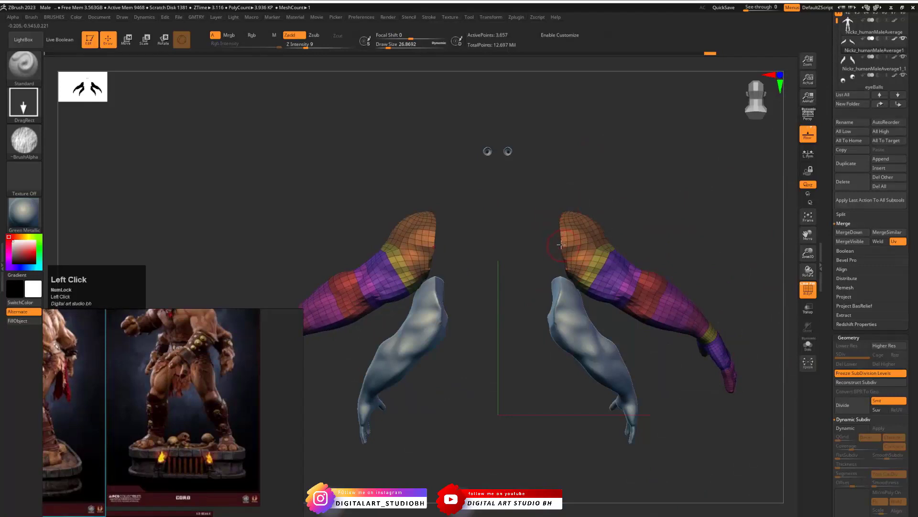
# - Centre the transform gizmo between the two arms, scale the arms down slightly and lower them level with the other pair's shoulders
pyautogui.press('w')
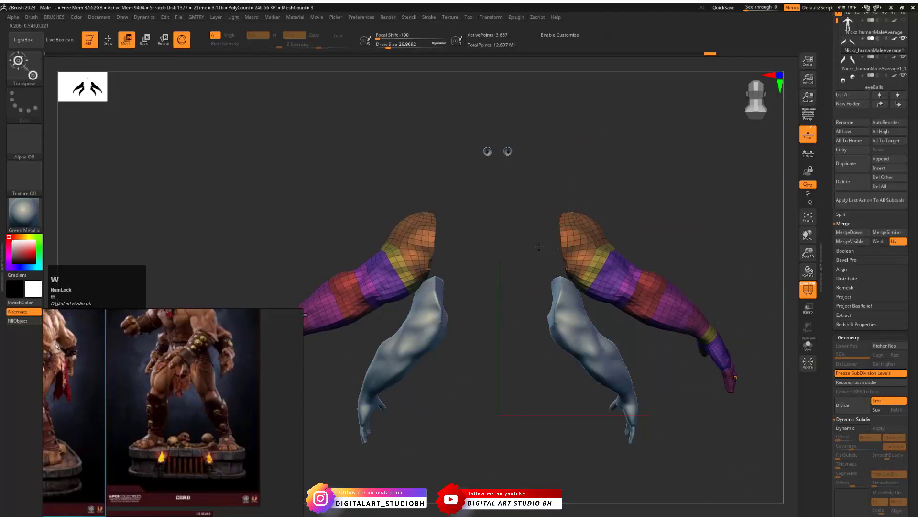
pyautogui.keyDown('alt'); pyautogui.moveTo(549, 243); pyautogui.dragTo(643, 188); pyautogui.keyUp('alt')
pyautogui.click(451, 246)
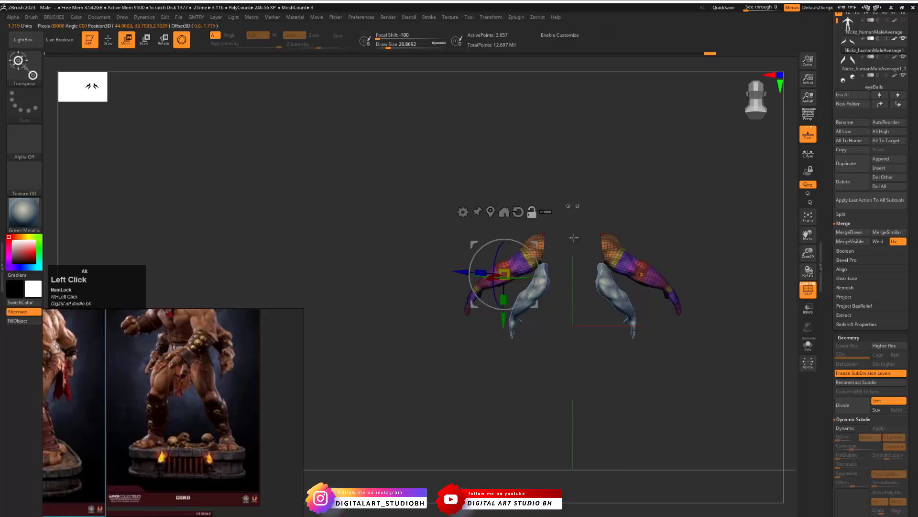
pyautogui.click(505, 212)
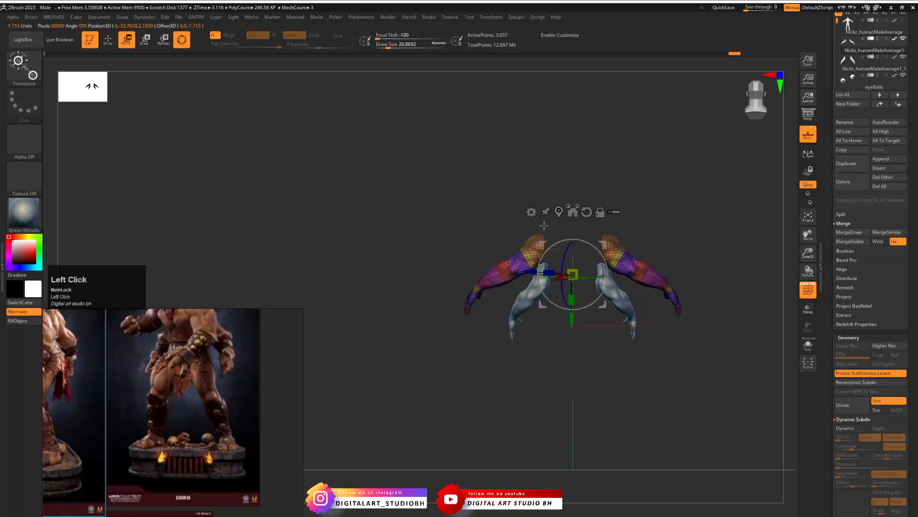
pyautogui.keyDown('alt'); pyautogui.moveTo(639, 213); pyautogui.dragTo(666, 248); pyautogui.keyUp('alt')
pyautogui.moveTo(572, 318); pyautogui.dragTo(550, 321)
pyautogui.moveTo(572, 372); pyautogui.dragTo(571, 362)
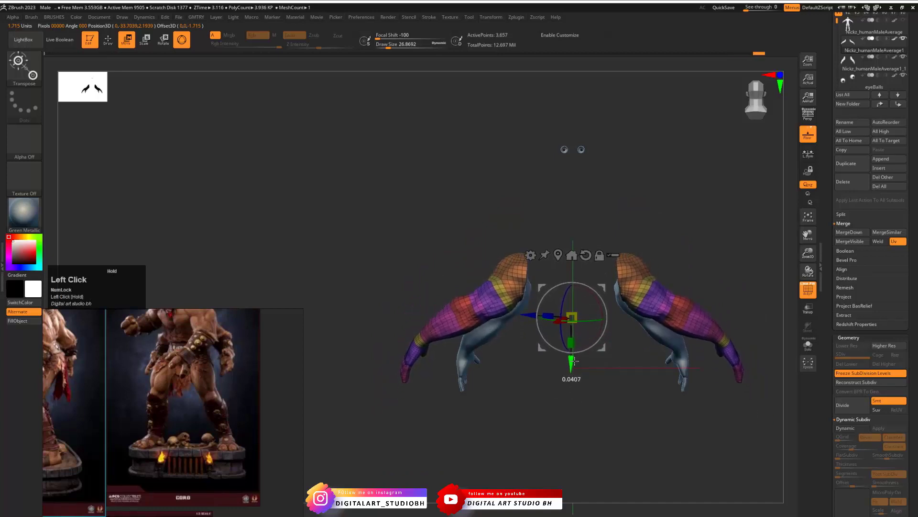
pyautogui.moveTo(597, 293)
pyautogui.mouseDown()
pyautogui.moveTo(550, 230)
pyautogui.moveTo(531, 228)
pyautogui.moveTo(566, 222)
pyautogui.mouseUp()
pyautogui.hotkey('ctrl', 'z')
pyautogui.hotkey('ctrl', 'z')
# - Rotate the new arms about the shoulder so the forearms and hands swing forward in line with the other pair
pyautogui.moveTo(701, 224); pyautogui.dragTo(682, 238)
pyautogui.moveTo(588, 185); pyautogui.dragTo(572, 187)
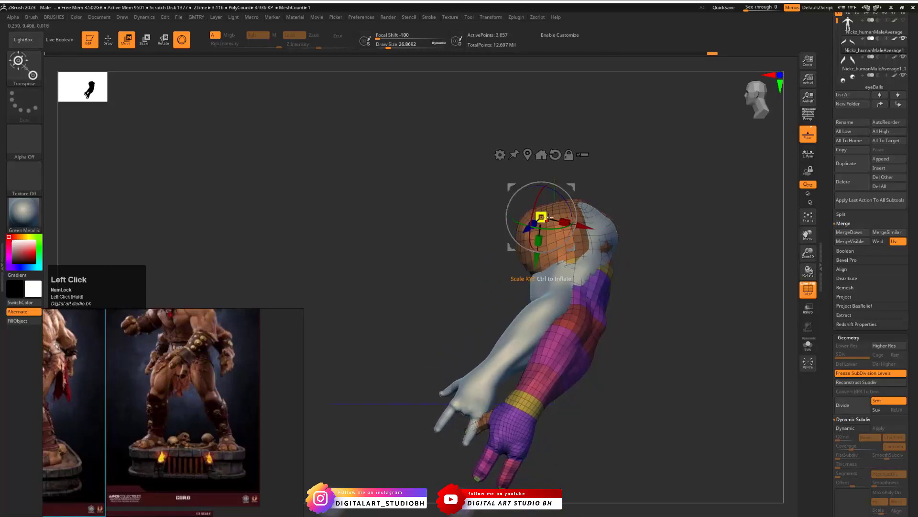
pyautogui.moveTo(545, 217); pyautogui.dragTo(558, 243)
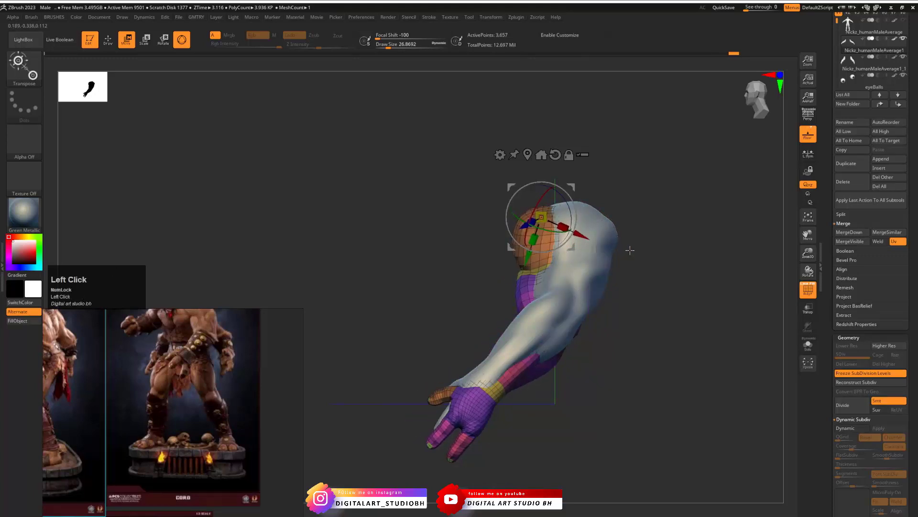
pyautogui.keyDown('shift'); pyautogui.moveTo(630, 250); pyautogui.dragTo(663, 250); pyautogui.keyUp('shift')
pyautogui.moveTo(573, 187)
pyautogui.mouseDown()
pyautogui.moveTo(578, 178)
pyautogui.moveTo(571, 186)
pyautogui.mouseUp()
pyautogui.keyDown('alt'); pyautogui.moveTo(630, 207); pyautogui.dragTo(663, 246); pyautogui.keyUp('alt')
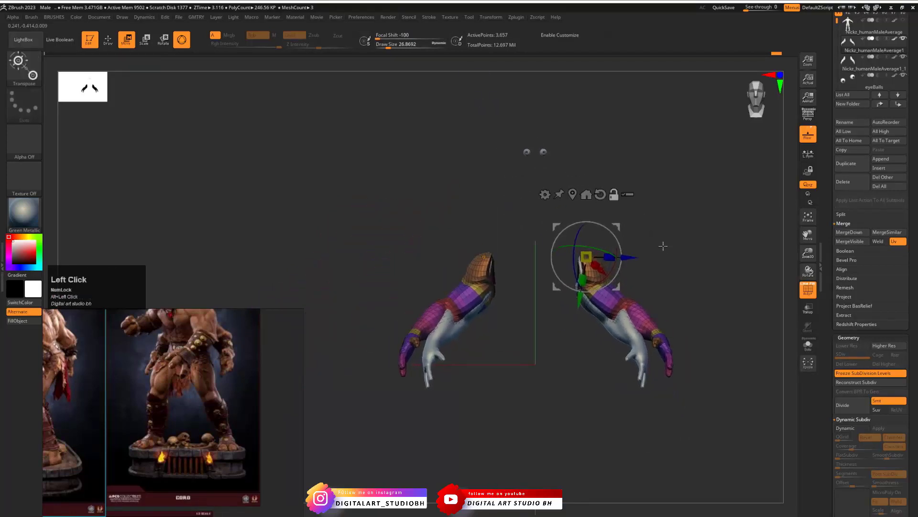
# - Show the original body subtool, hide the old lower-arm subtool and turn off PolyFrame
pyautogui.click(904, 21)
pyautogui.click(904, 57)
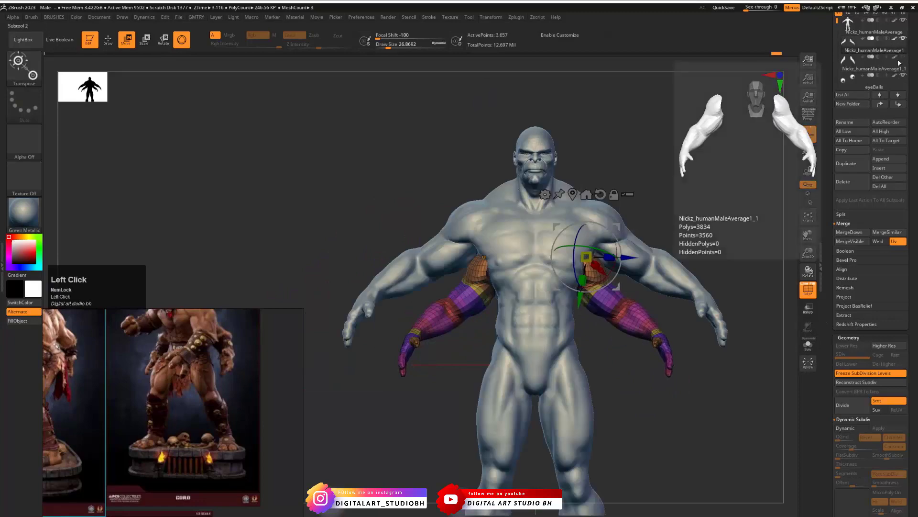
pyautogui.keyDown('alt'); pyautogui.moveTo(697, 209); pyautogui.dragTo(674, 371); pyautogui.keyUp('alt')
pyautogui.hotkey('shift', 'f')
# - Clear the mask on the new arms and unfreeze their subdivision levels to restore the high-resolution detail
pyautogui.keyDown('ctrl'); pyautogui.click(677, 372); pyautogui.keyUp('ctrl')
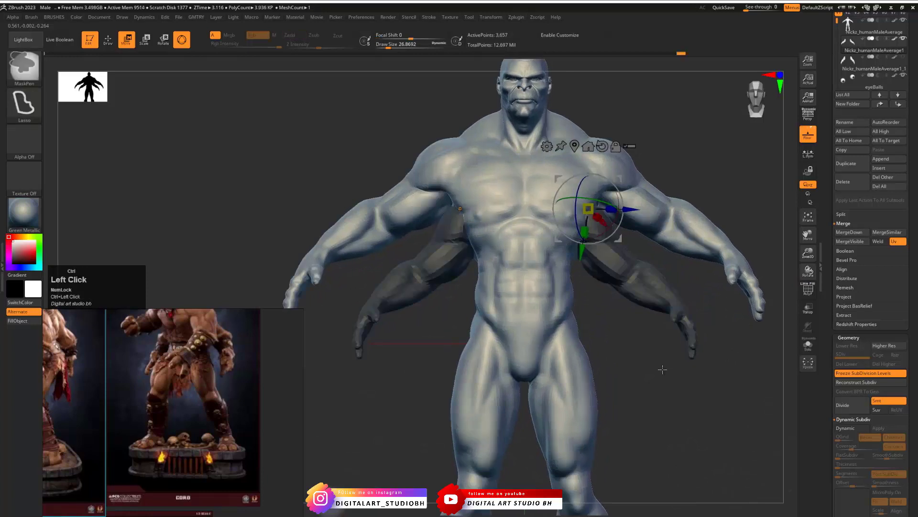
pyautogui.keyDown('ctrl'); pyautogui.click(670, 372); pyautogui.keyUp('ctrl')
pyautogui.click(853, 383)
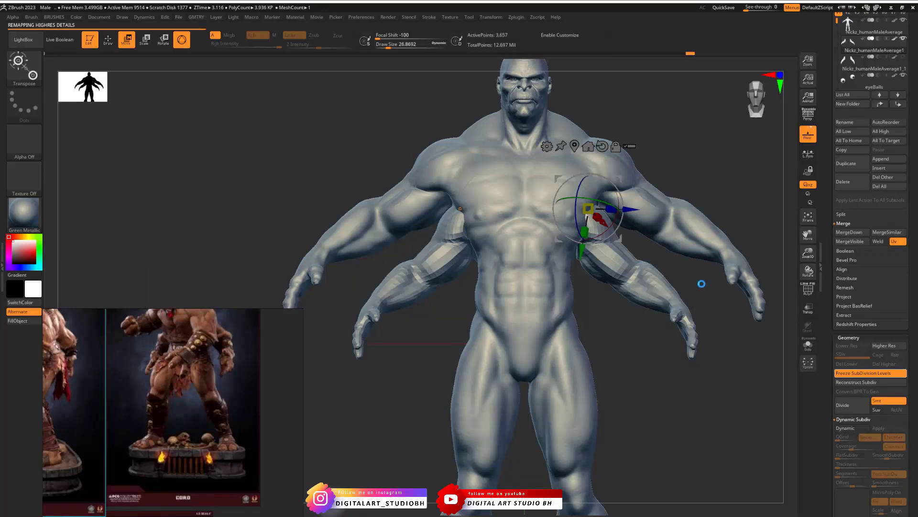
pyautogui.hotkey('ctrl', '3')
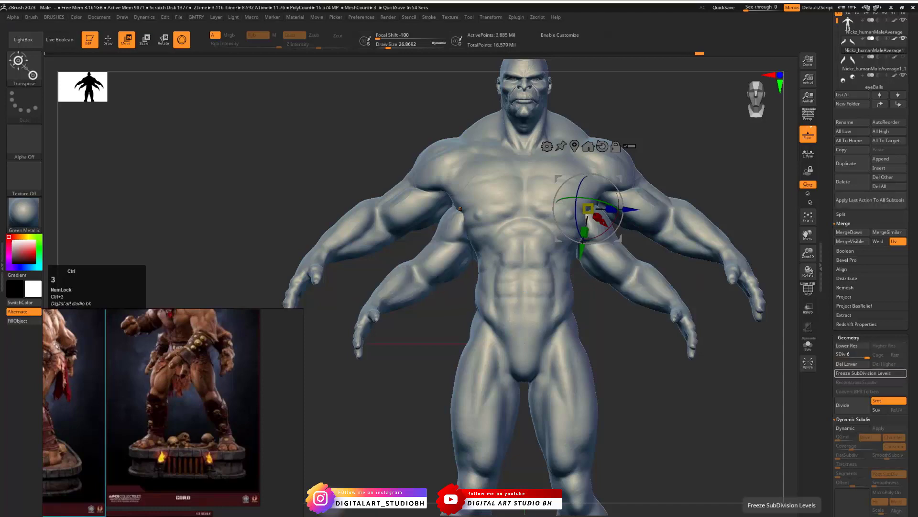
# - Drop the new arms to subdivision level 3 and reshape their shoulder and armpit edge against the torso with the Move brush
pyautogui.moveTo(617, 329); pyautogui.dragTo(662, 307)
pyautogui.keyDown('alt'); pyautogui.click(611, 342); pyautogui.keyUp('alt')
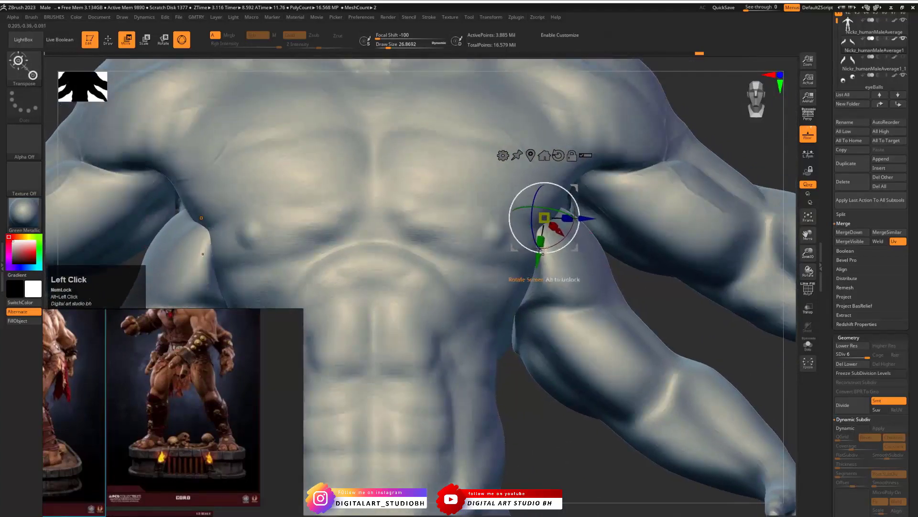
pyautogui.hotkey('shift', 'd')
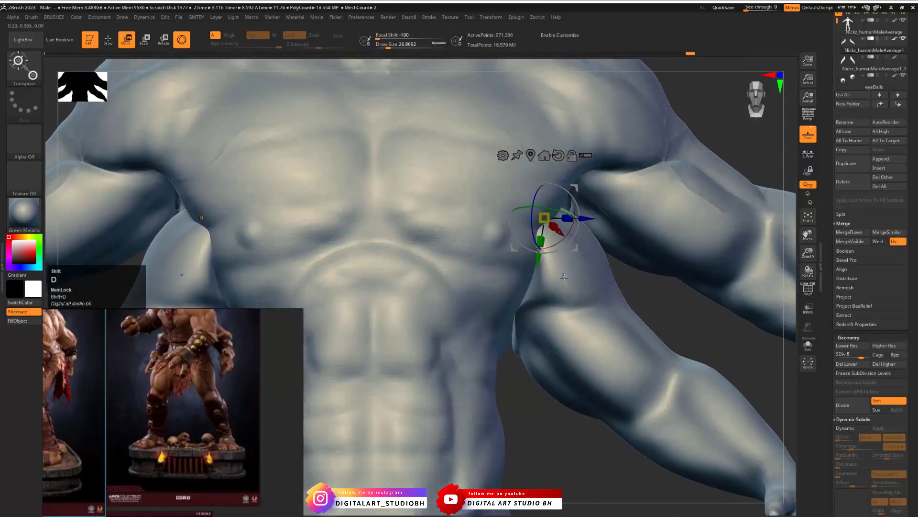
pyautogui.hotkey('shift', 'd')
pyautogui.hotkey('shift', 'd')
pyautogui.press('1')
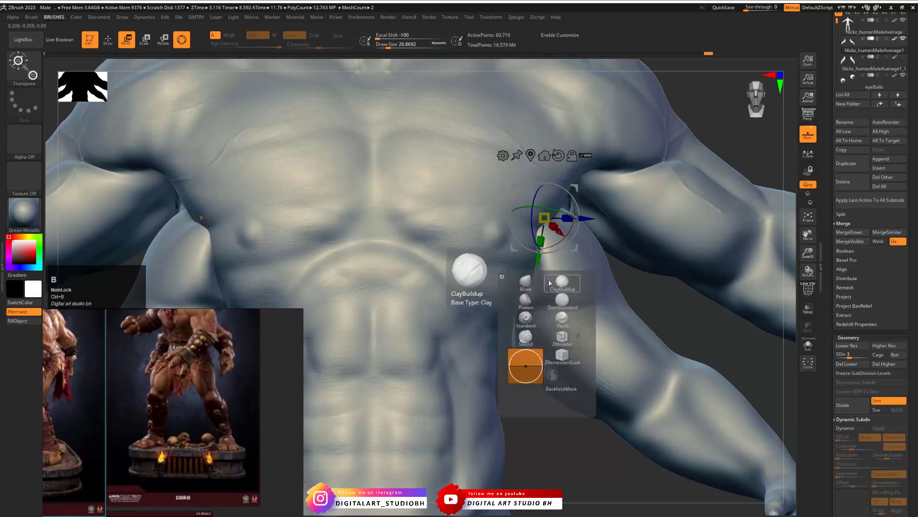
pyautogui.click(541, 282)
pyautogui.moveTo(539, 274); pyautogui.dragTo(535, 244)
pyautogui.moveTo(530, 282)
pyautogui.mouseDown()
pyautogui.moveTo(519, 292)
pyautogui.moveTo(529, 275)
pyautogui.mouseUp()
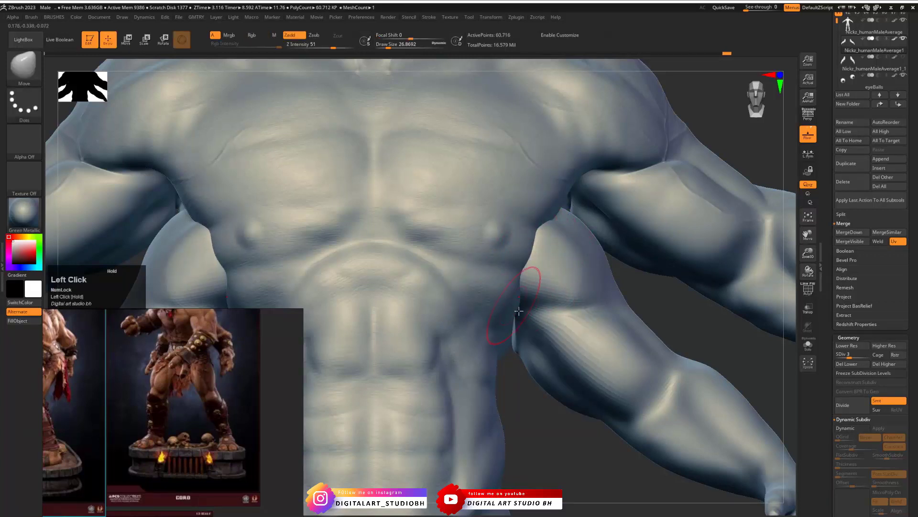
pyautogui.moveTo(531, 425)
pyautogui.mouseDown()
pyautogui.moveTo(520, 377)
pyautogui.moveTo(511, 373)
pyautogui.moveTo(515, 345)
pyautogui.mouseUp()
# - Refine the fit of the new arms against the ribs from below and from the side with the Move brush
pyautogui.moveTo(551, 469); pyautogui.dragTo(485, 269)
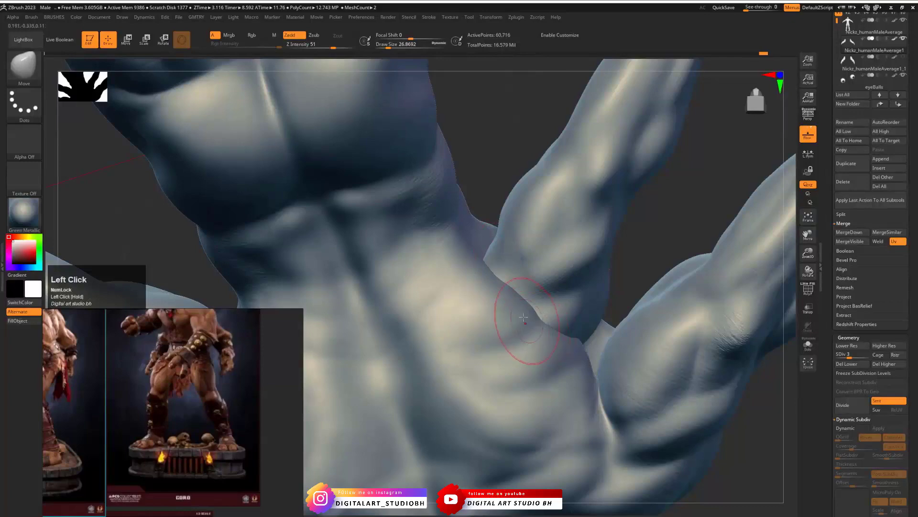
pyautogui.moveTo(533, 158); pyautogui.dragTo(505, 316)
pyautogui.moveTo(481, 245); pyautogui.dragTo(461, 233)
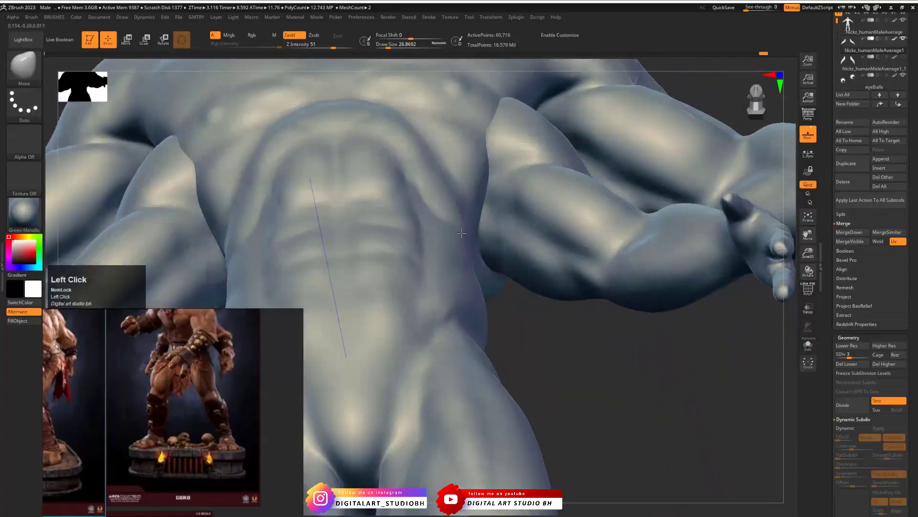
pyautogui.moveTo(552, 402)
pyautogui.keyDown('alt'); pyautogui.mouseDown()
pyautogui.moveTo(529, 320)
pyautogui.moveTo(544, 349)
pyautogui.moveTo(478, 331)
pyautogui.moveTo(549, 346)
pyautogui.moveTo(531, 336)
pyautogui.moveTo(581, 361)
pyautogui.moveTo(540, 391)
pyautogui.moveTo(515, 387)
pyautogui.mouseUp(); pyautogui.keyUp('alt')
pyautogui.moveTo(520, 259)
pyautogui.mouseDown()
pyautogui.moveTo(506, 262)
pyautogui.moveTo(523, 248)
pyautogui.mouseUp()
pyautogui.moveTo(620, 280)
pyautogui.keyDown('shift'); pyautogui.mouseDown()
pyautogui.moveTo(641, 308)
pyautogui.moveTo(604, 287)
pyautogui.moveTo(560, 282)
pyautogui.mouseUp(); pyautogui.keyUp('shift')
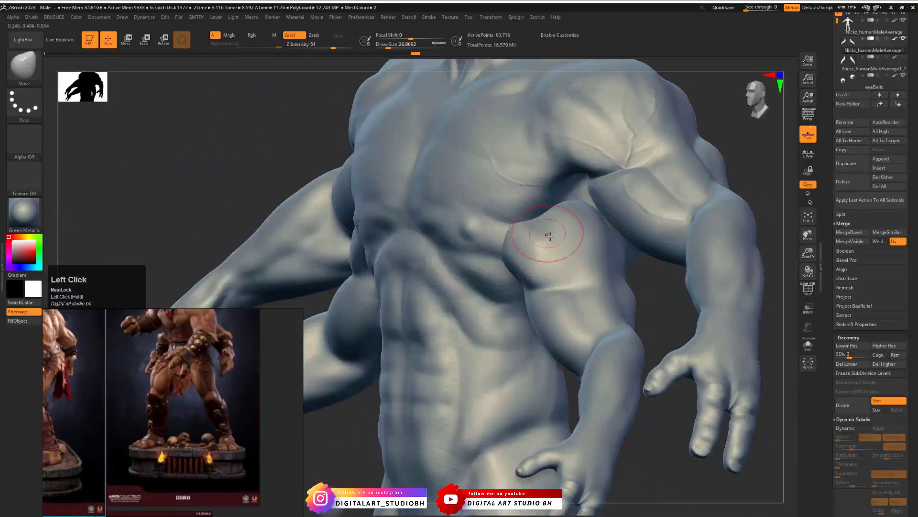
# - Reduce the draw size to about 20 and refine the new arms' shoulder edge against the torso from several angles with the Move brush
pyautogui.hotkey('ctrl', '1')
pyautogui.click(566, 263)
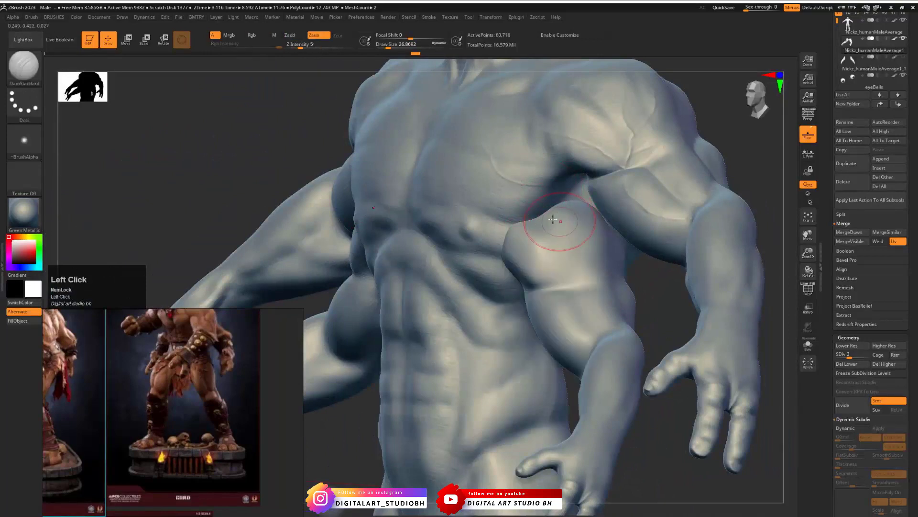
pyautogui.press('space')
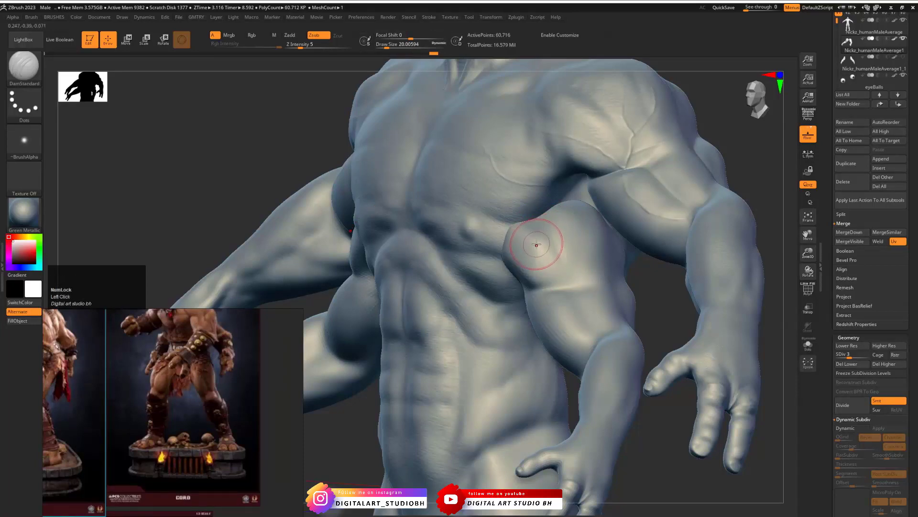
pyautogui.hotkey('ctrl', '1')
pyautogui.click(516, 246)
pyautogui.moveTo(647, 285); pyautogui.dragTo(703, 288)
pyautogui.moveTo(565, 266); pyautogui.dragTo(549, 241)
pyautogui.moveTo(622, 288)
pyautogui.mouseDown()
pyautogui.moveTo(696, 327)
pyautogui.moveTo(631, 274)
pyautogui.mouseUp()
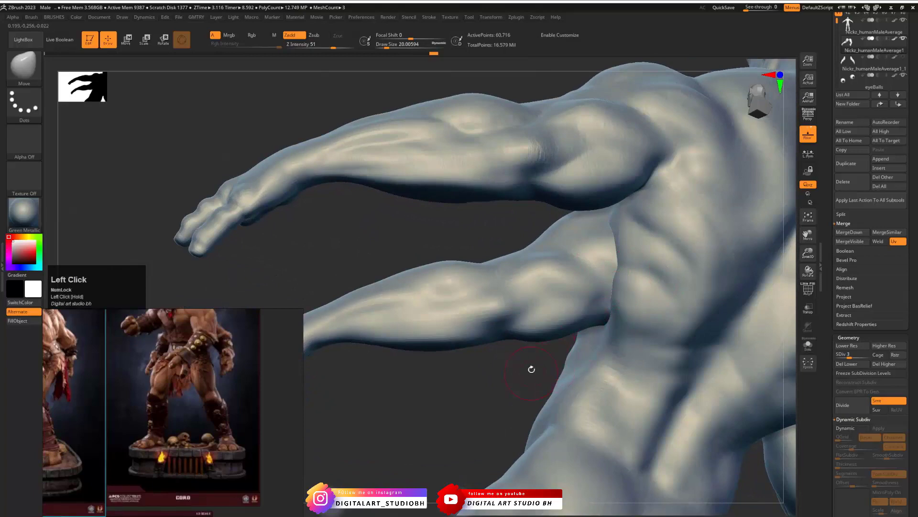
pyautogui.moveTo(531, 369); pyautogui.dragTo(592, 353)
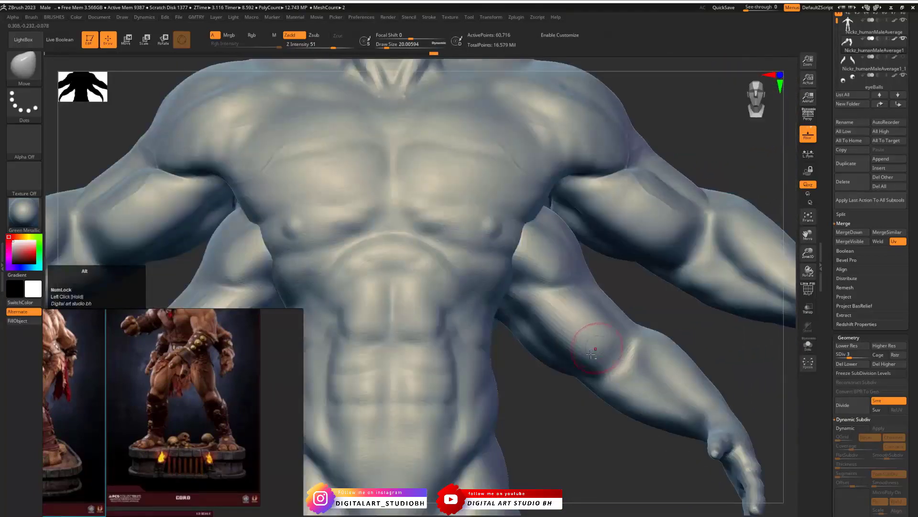
pyautogui.keyDown('alt'); pyautogui.moveTo(574, 404); pyautogui.dragTo(586, 359); pyautogui.keyUp('alt')
pyautogui.moveTo(629, 325); pyautogui.dragTo(671, 349)
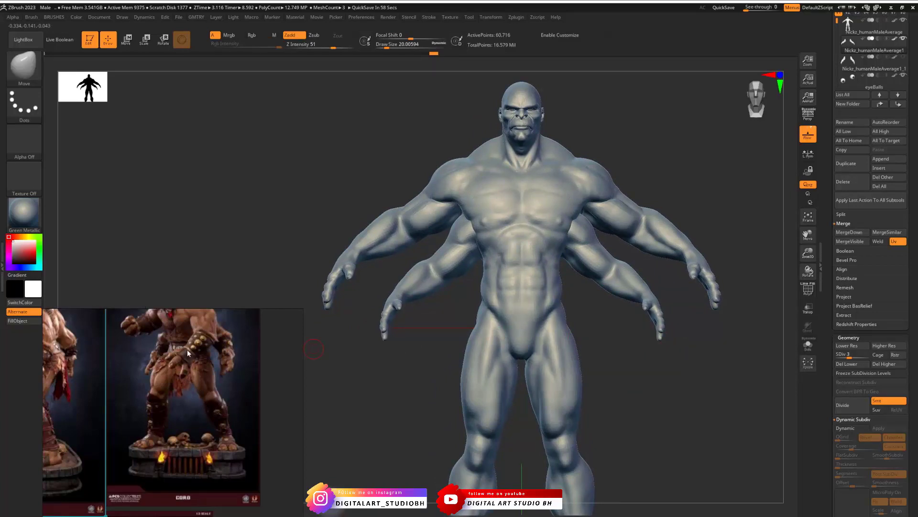
# - Examine the Goro reference images, studying the face, chest, shoulders and placement of both pairs of arms
pyautogui.moveTo(185, 317); pyautogui.dragTo(215, 392)
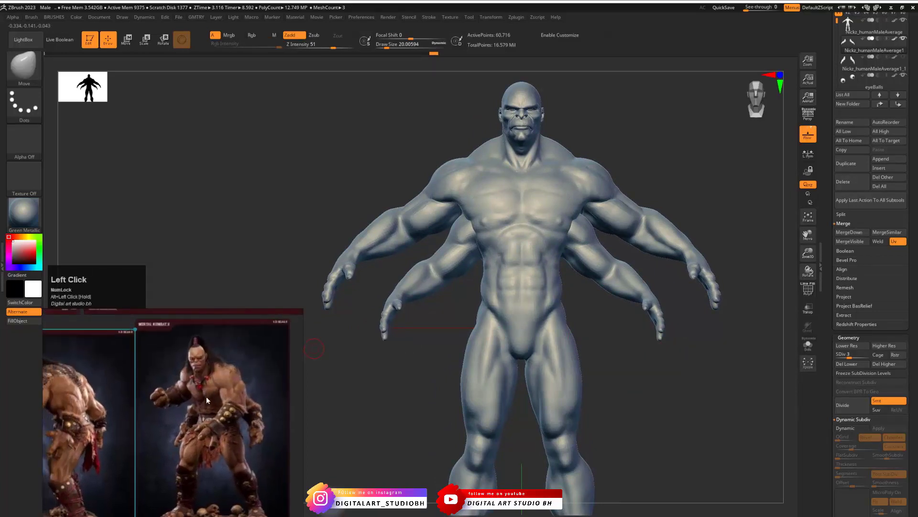
pyautogui.scroll(3, 221, 420)
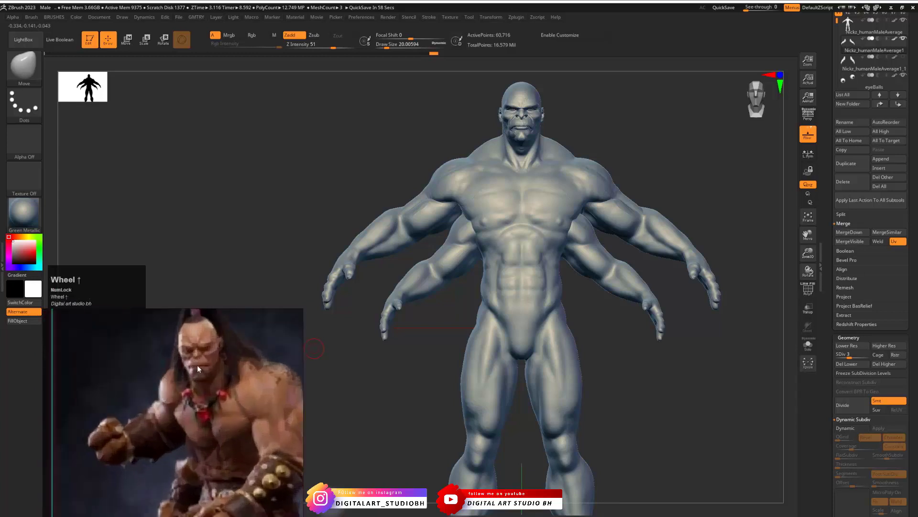
pyautogui.scroll(-5, 222, 415)
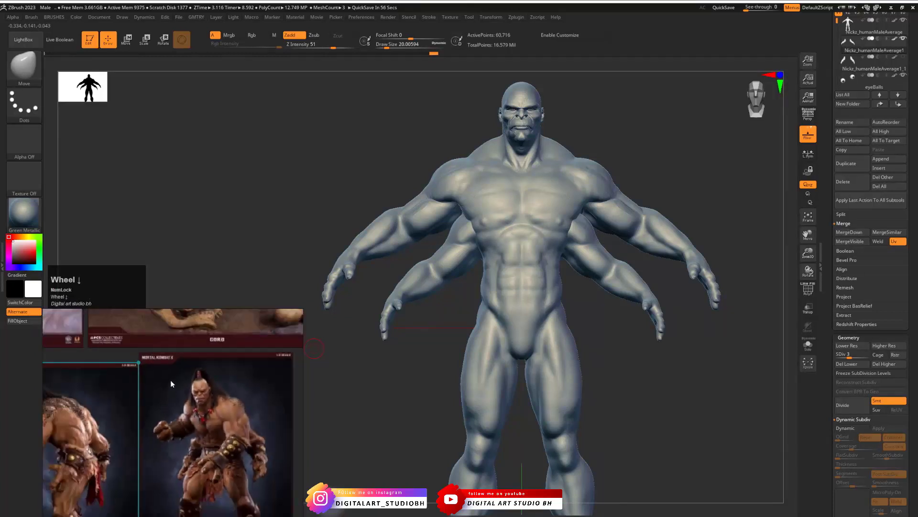
pyautogui.moveTo(180, 358); pyautogui.dragTo(201, 493, button='middle')
pyautogui.scroll(-1, 159, 395)
pyautogui.moveTo(159, 388); pyautogui.dragTo(185, 479, button='middle')
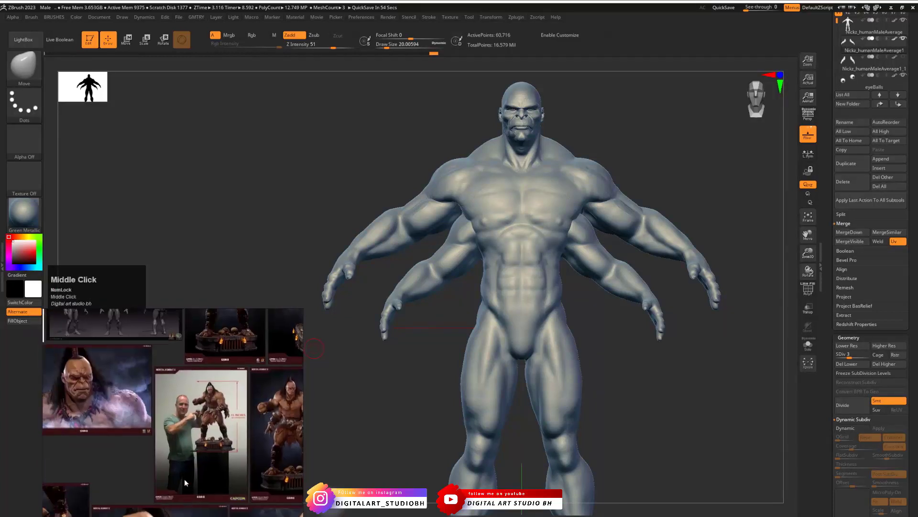
pyautogui.moveTo(133, 395); pyautogui.dragTo(152, 417, button='middle')
pyautogui.scroll(4, 111, 432)
pyautogui.moveTo(145, 455); pyautogui.dragTo(98, 389, button='middle')
pyautogui.scroll(-4, 203, 378)
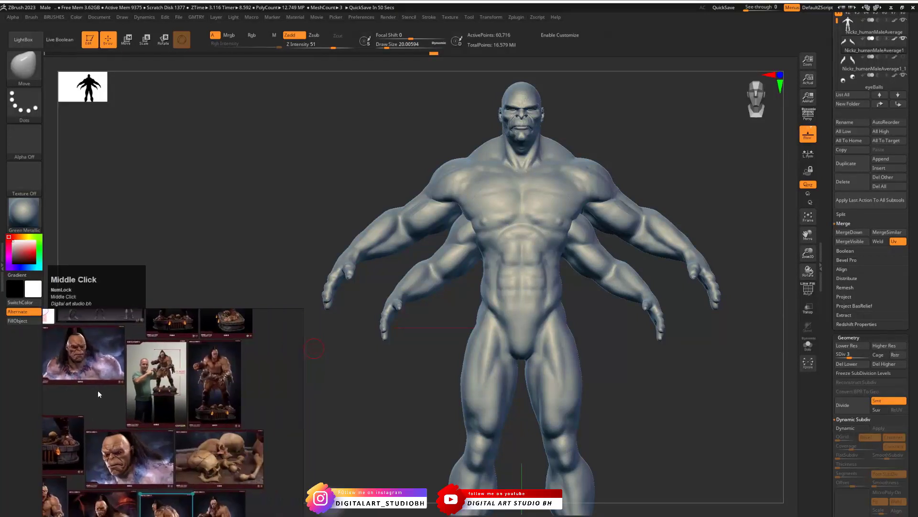
pyautogui.scroll(3, 191, 383)
pyautogui.moveTo(191, 383); pyautogui.dragTo(116, 407, button='middle')
pyautogui.scroll(2, 156, 388)
pyautogui.scroll(-2, 165, 380)
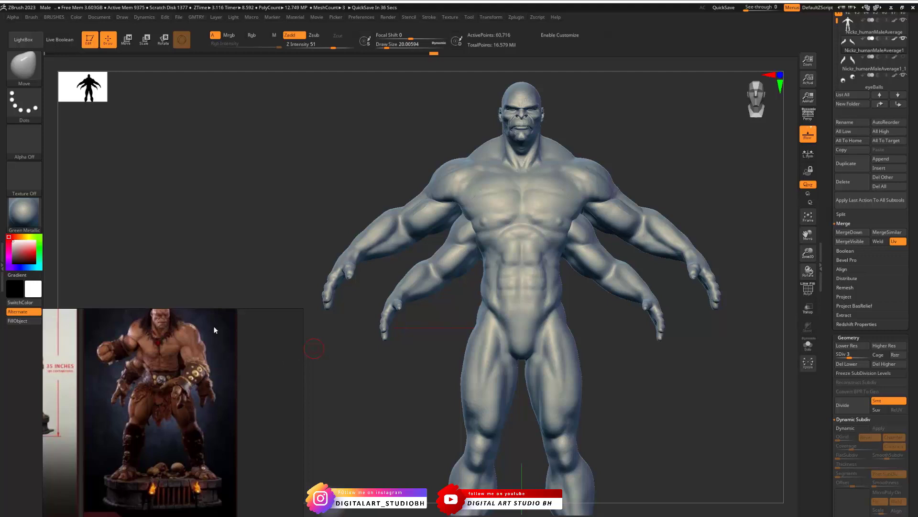
pyautogui.moveTo(256, 343); pyautogui.dragTo(276, 410)
pyautogui.moveTo(151, 368); pyautogui.dragTo(165, 399)
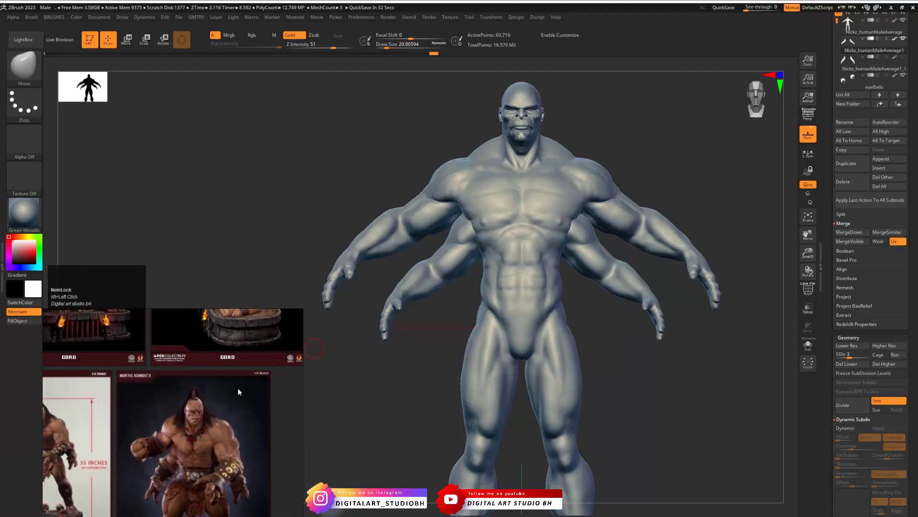
# - Reduce the draw size to about 5 for the base of the neck and make the original body the active subtool
pyautogui.moveTo(338, 234); pyautogui.dragTo(353, 244)
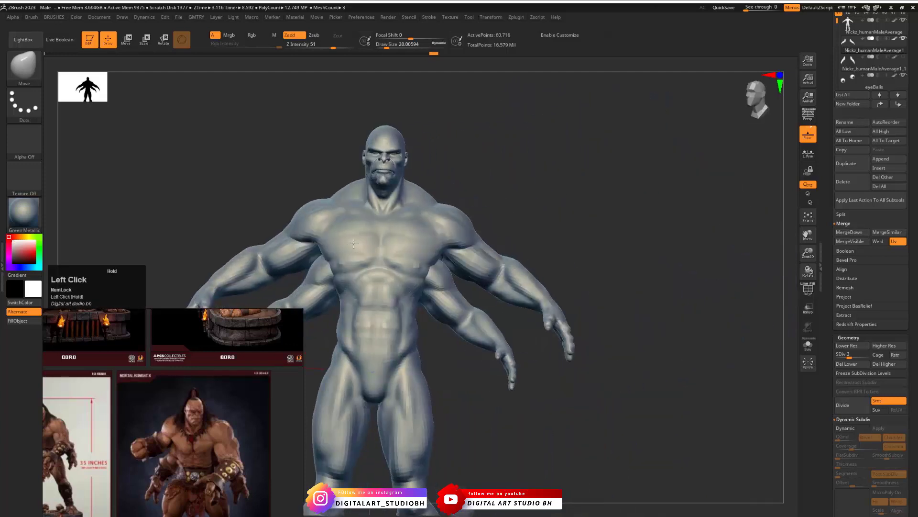
pyautogui.keyDown('alt'); pyautogui.moveTo(461, 194); pyautogui.dragTo(544, 179); pyautogui.keyUp('alt')
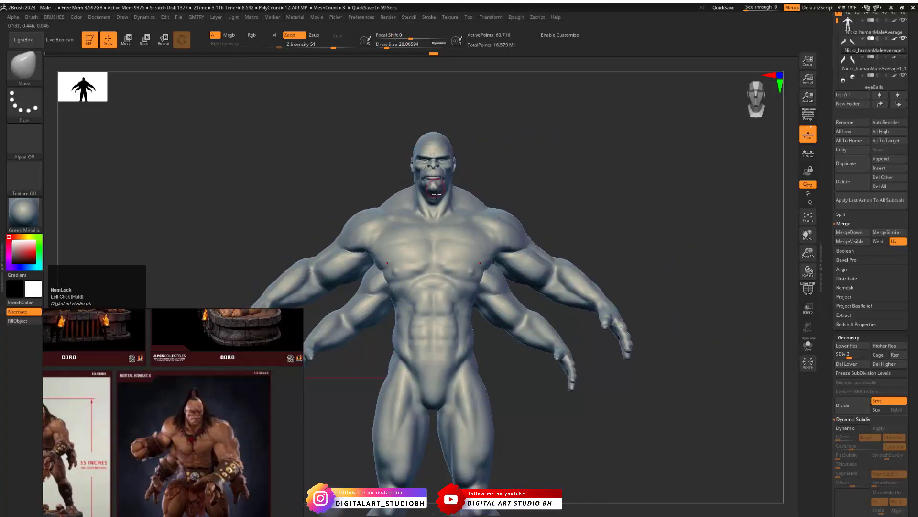
pyautogui.moveTo(512, 158)
pyautogui.keyDown('alt'); pyautogui.mouseDown()
pyautogui.moveTo(701, 172)
pyautogui.moveTo(522, 160)
pyautogui.moveTo(557, 194)
pyautogui.mouseUp(); pyautogui.keyUp('alt')
pyautogui.press('s')
pyautogui.moveTo(401, 361); pyautogui.dragTo(394, 362)
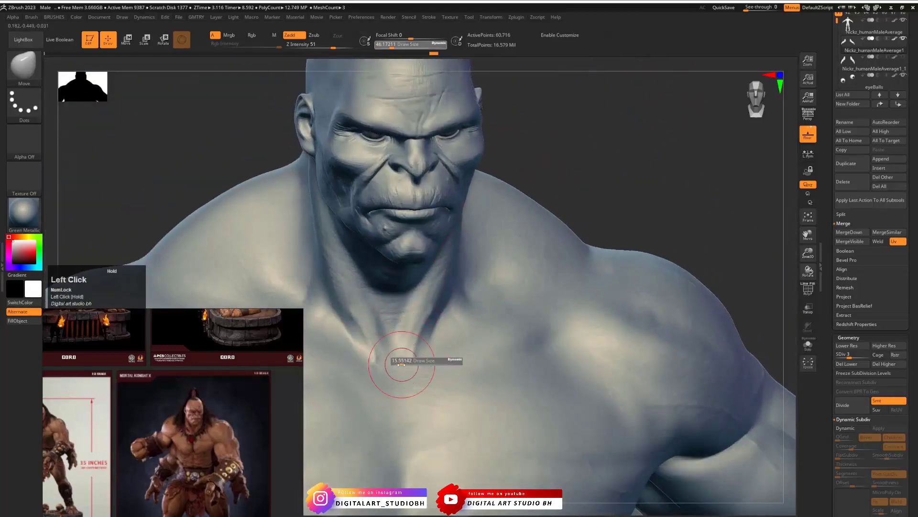
pyautogui.moveTo(826, 399); pyautogui.dragTo(827, 335)
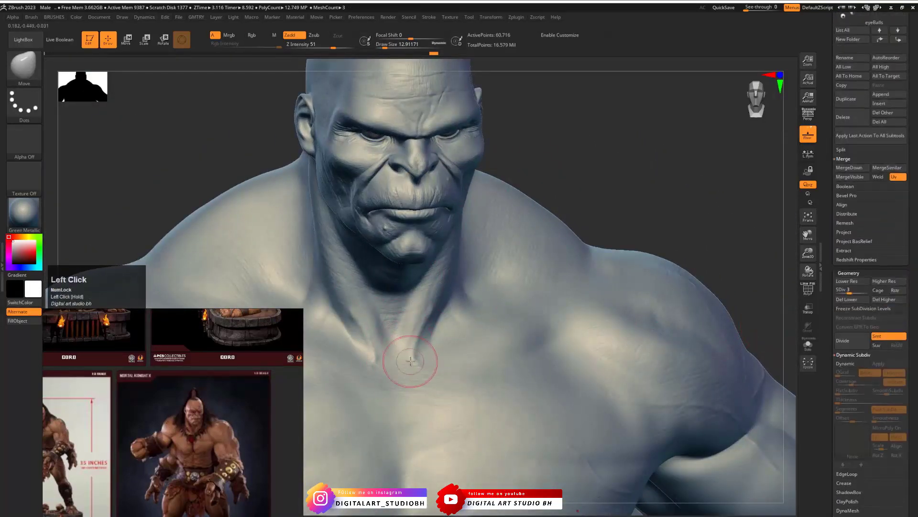
pyautogui.press('s')
pyautogui.moveTo(419, 366); pyautogui.dragTo(414, 359)
pyautogui.press('shift')
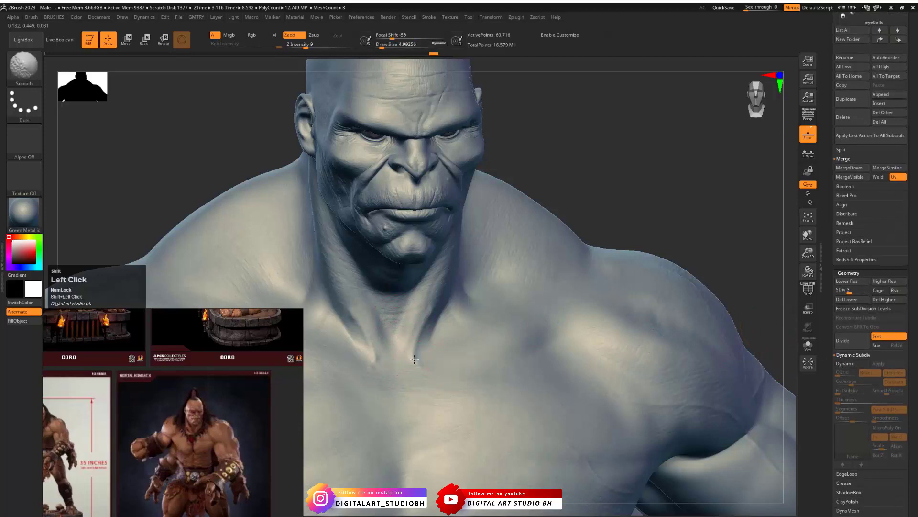
pyautogui.press('x')
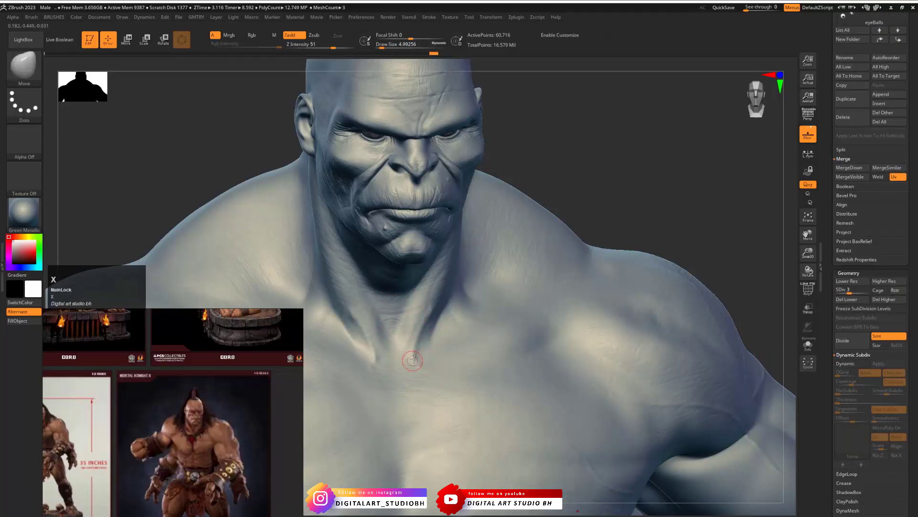
pyautogui.keyDown('alt'); pyautogui.moveTo(595, 184); pyautogui.dragTo(648, 172); pyautogui.keyUp('alt')
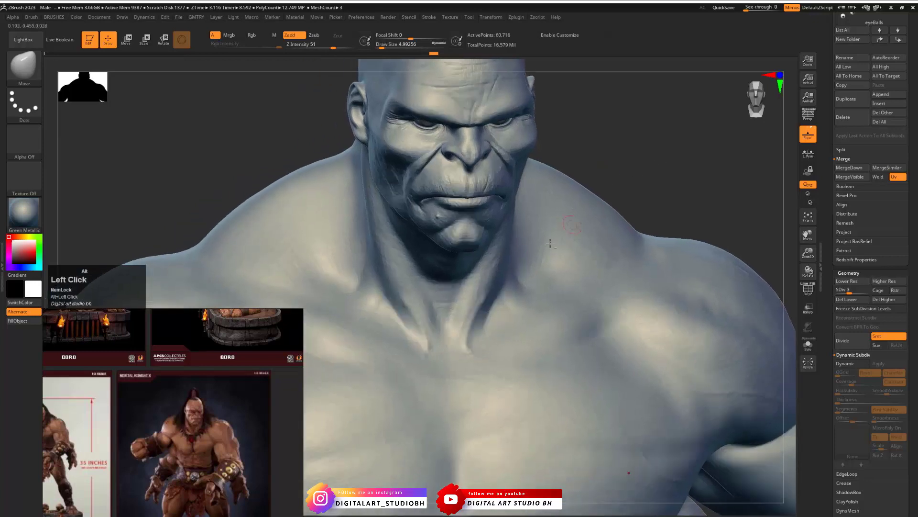
pyautogui.keyDown('alt'); pyautogui.click(505, 348); pyautogui.keyUp('alt')
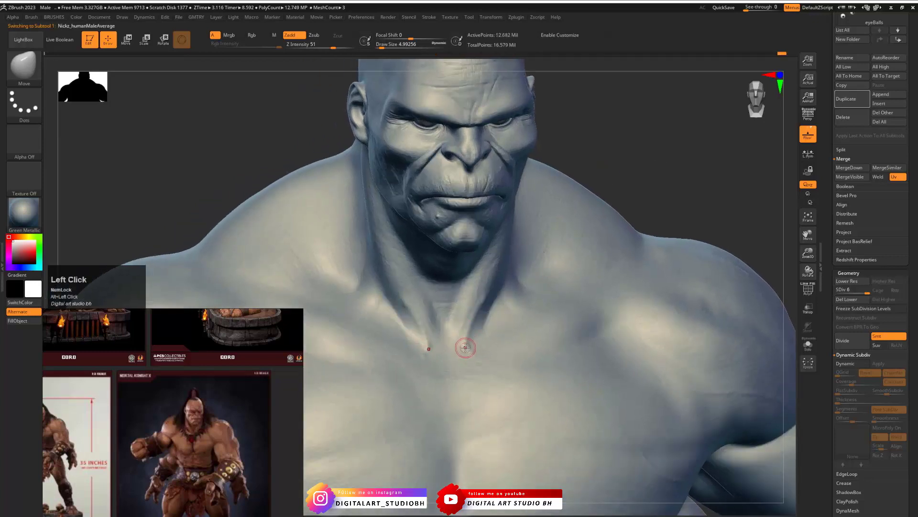
# - Set the Smooth brush's Z Intensity to 49 and soften the inner collarbone ends at the base of the neck
pyautogui.press('space')
pyautogui.hotkey('shift', 'space')
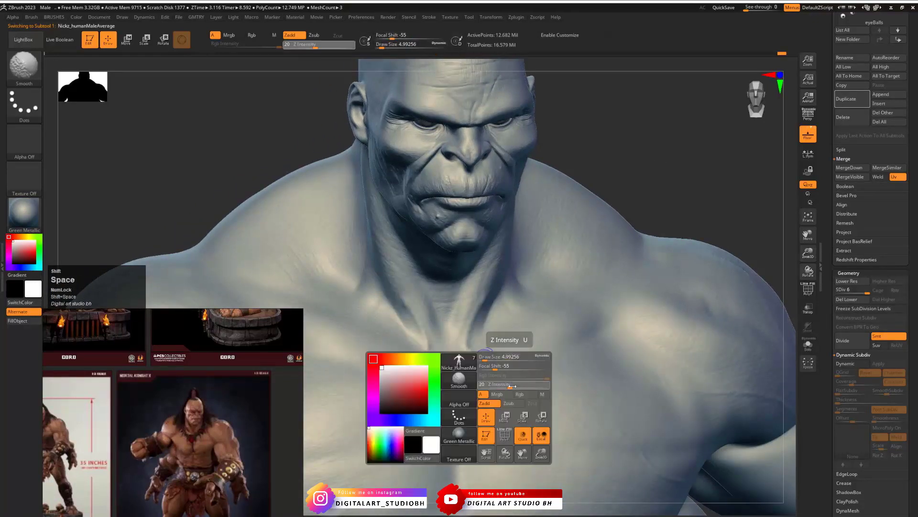
pyautogui.click(511, 385)
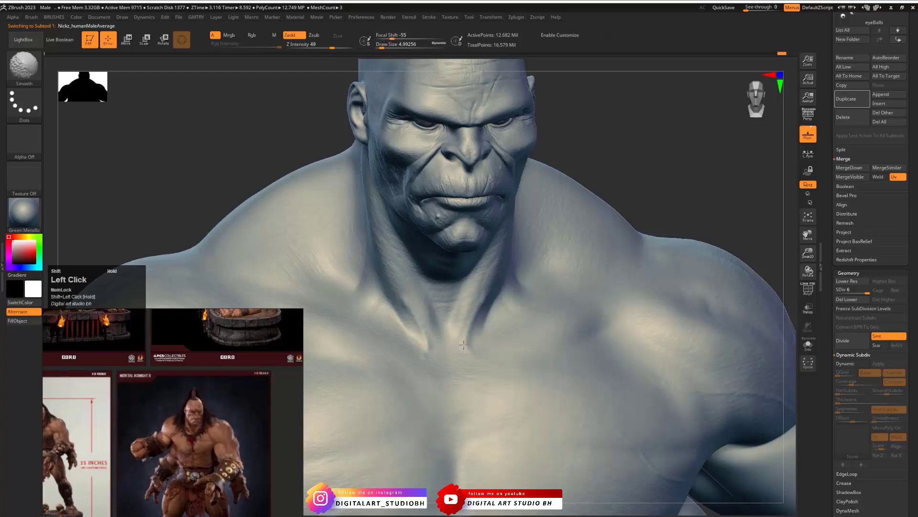
pyautogui.keyDown('shift'); pyautogui.moveTo(468, 352); pyautogui.dragTo(500, 351); pyautogui.keyUp('shift')
# - Switch from the Move brush to the Standard brush with the DragRect stroke and its texture alpha for the body
pyautogui.hotkey('ctrl', 'space')
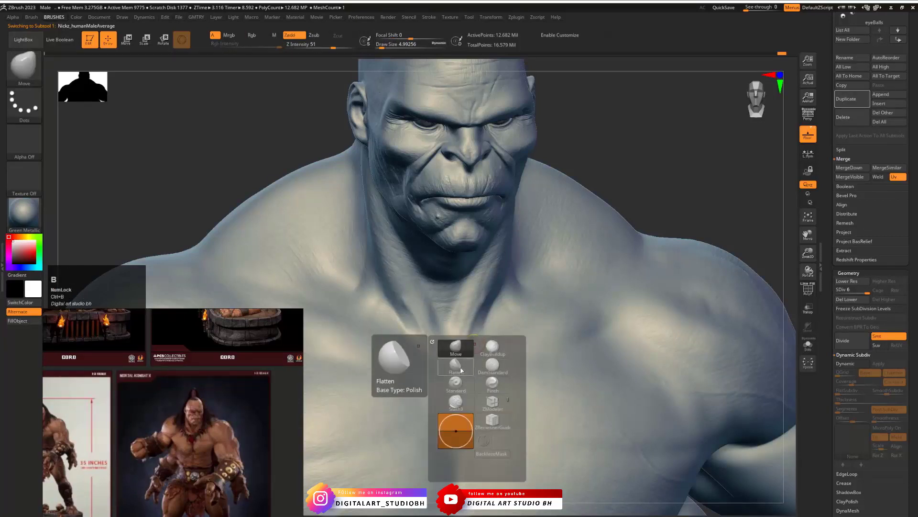
pyautogui.click(460, 369)
pyautogui.click(457, 383)
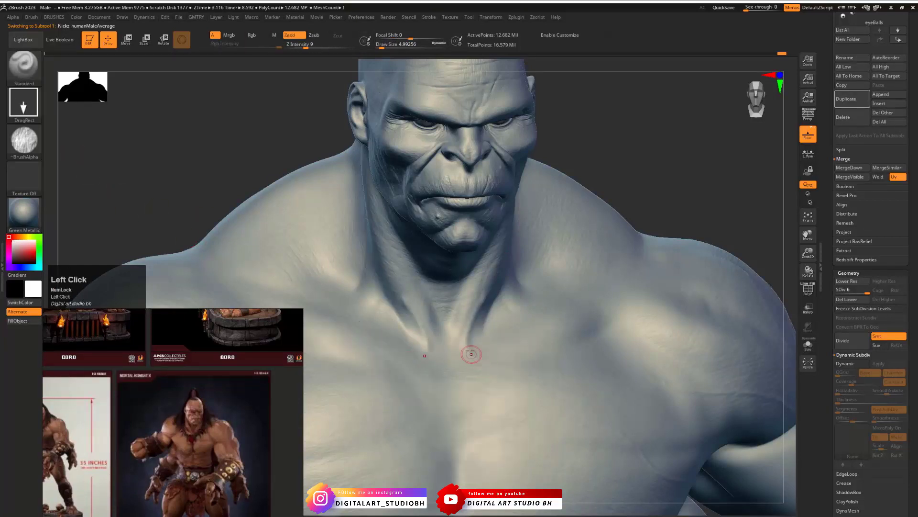
pyautogui.keyDown('alt'); pyautogui.moveTo(498, 333); pyautogui.dragTo(604, 222); pyautogui.keyUp('alt')
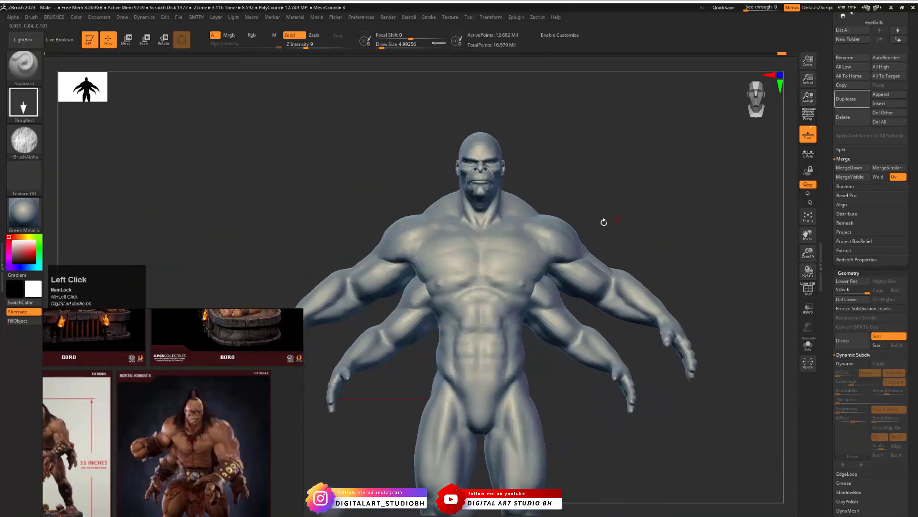